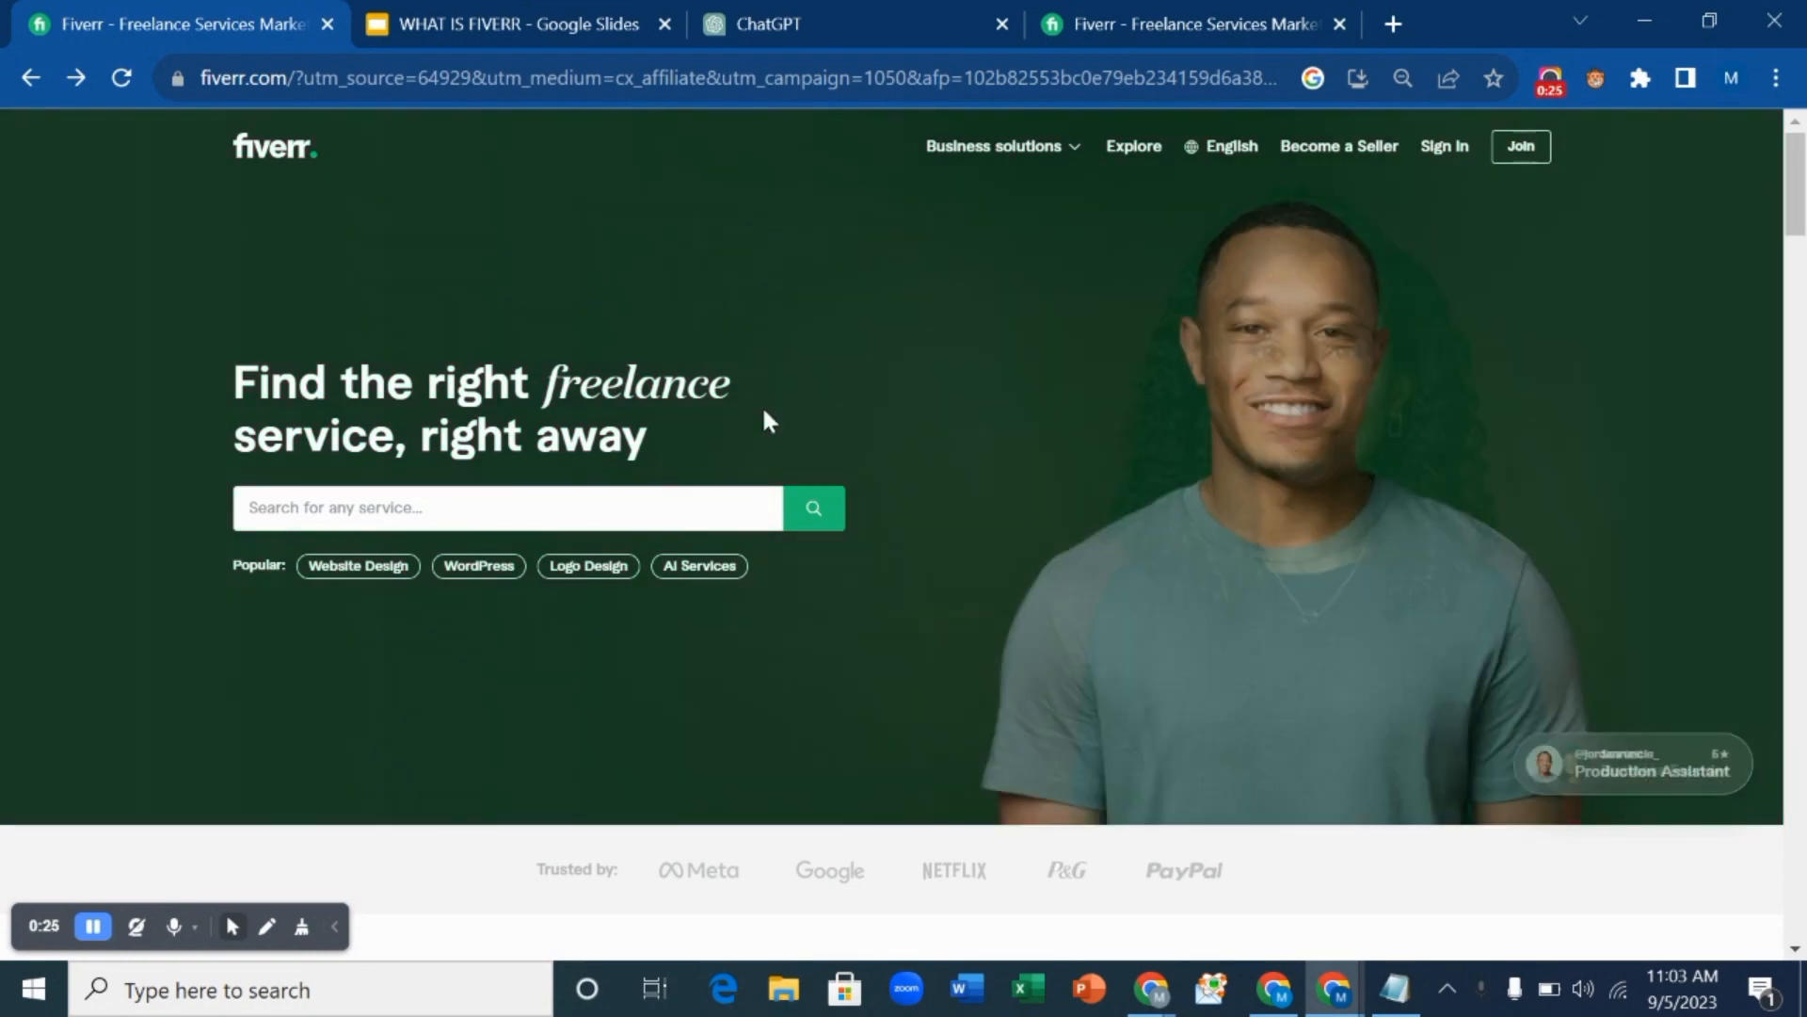
View slide 2 on average monthly income in the Fiverr deck, then return to the Fiverr tab.
{"action": "left_click", "coordinate": [554, 10]}
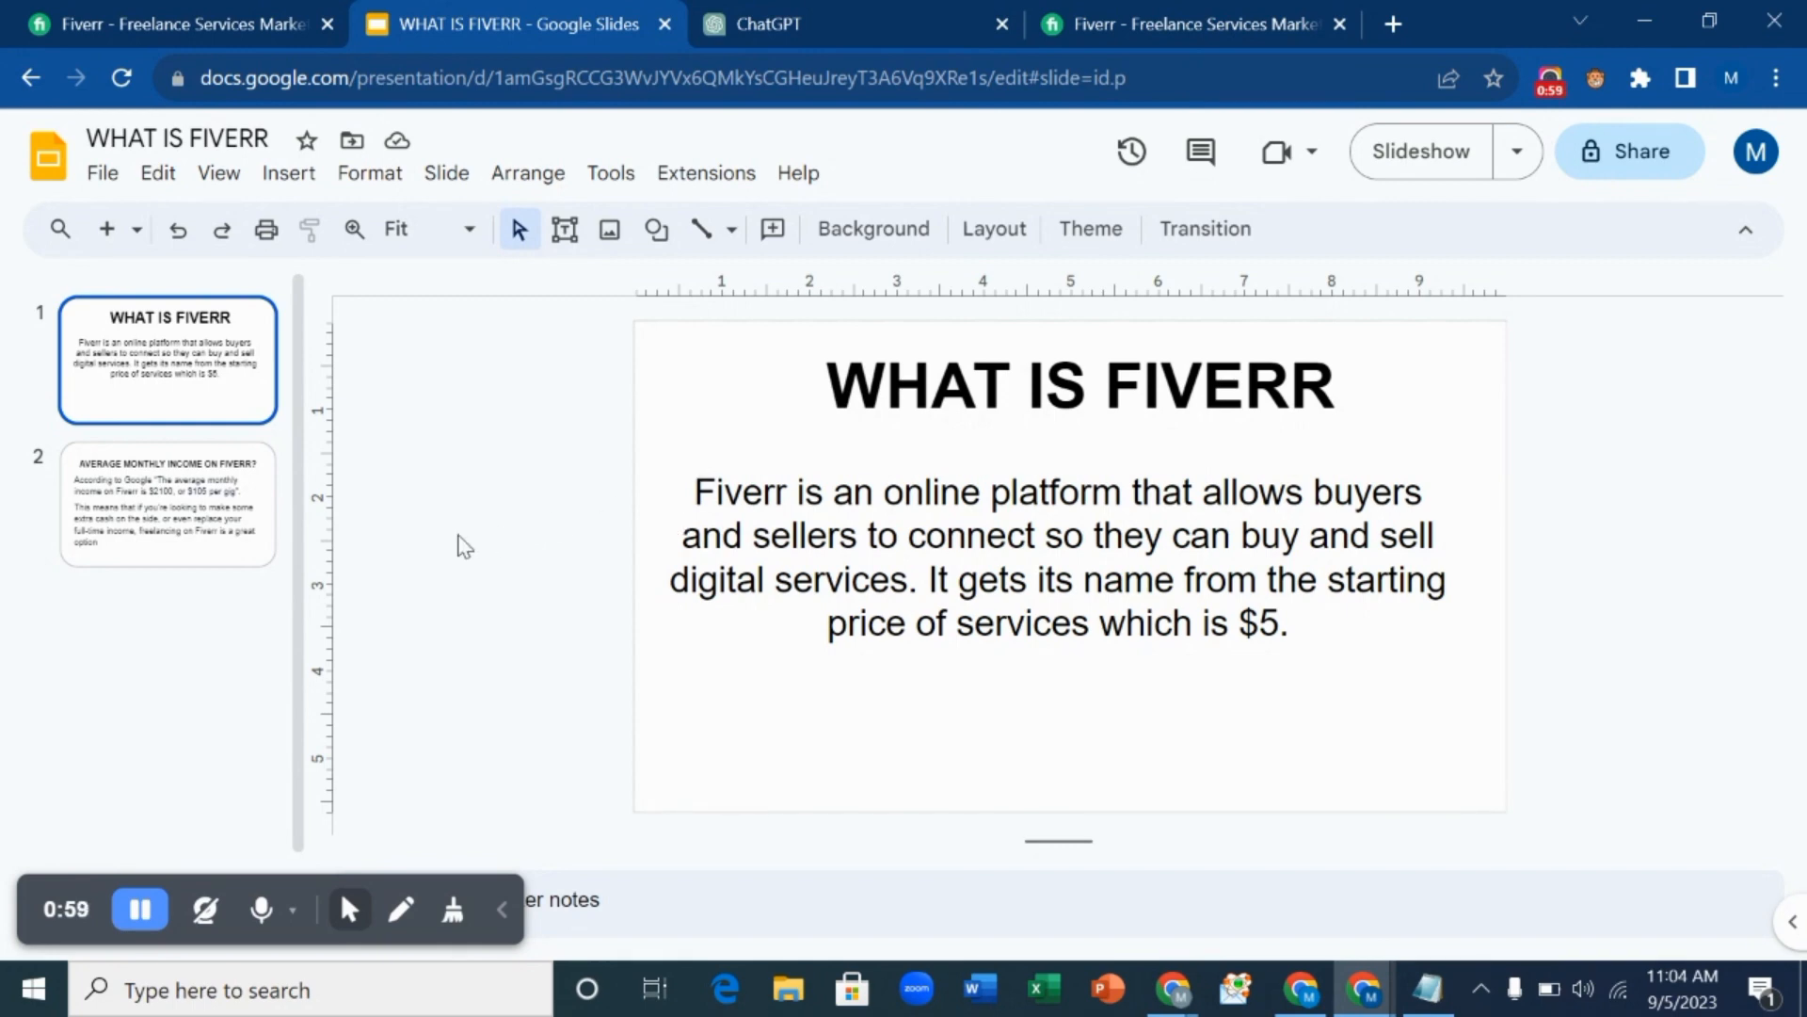
{"action": "left_click", "coordinate": [241, 530]}
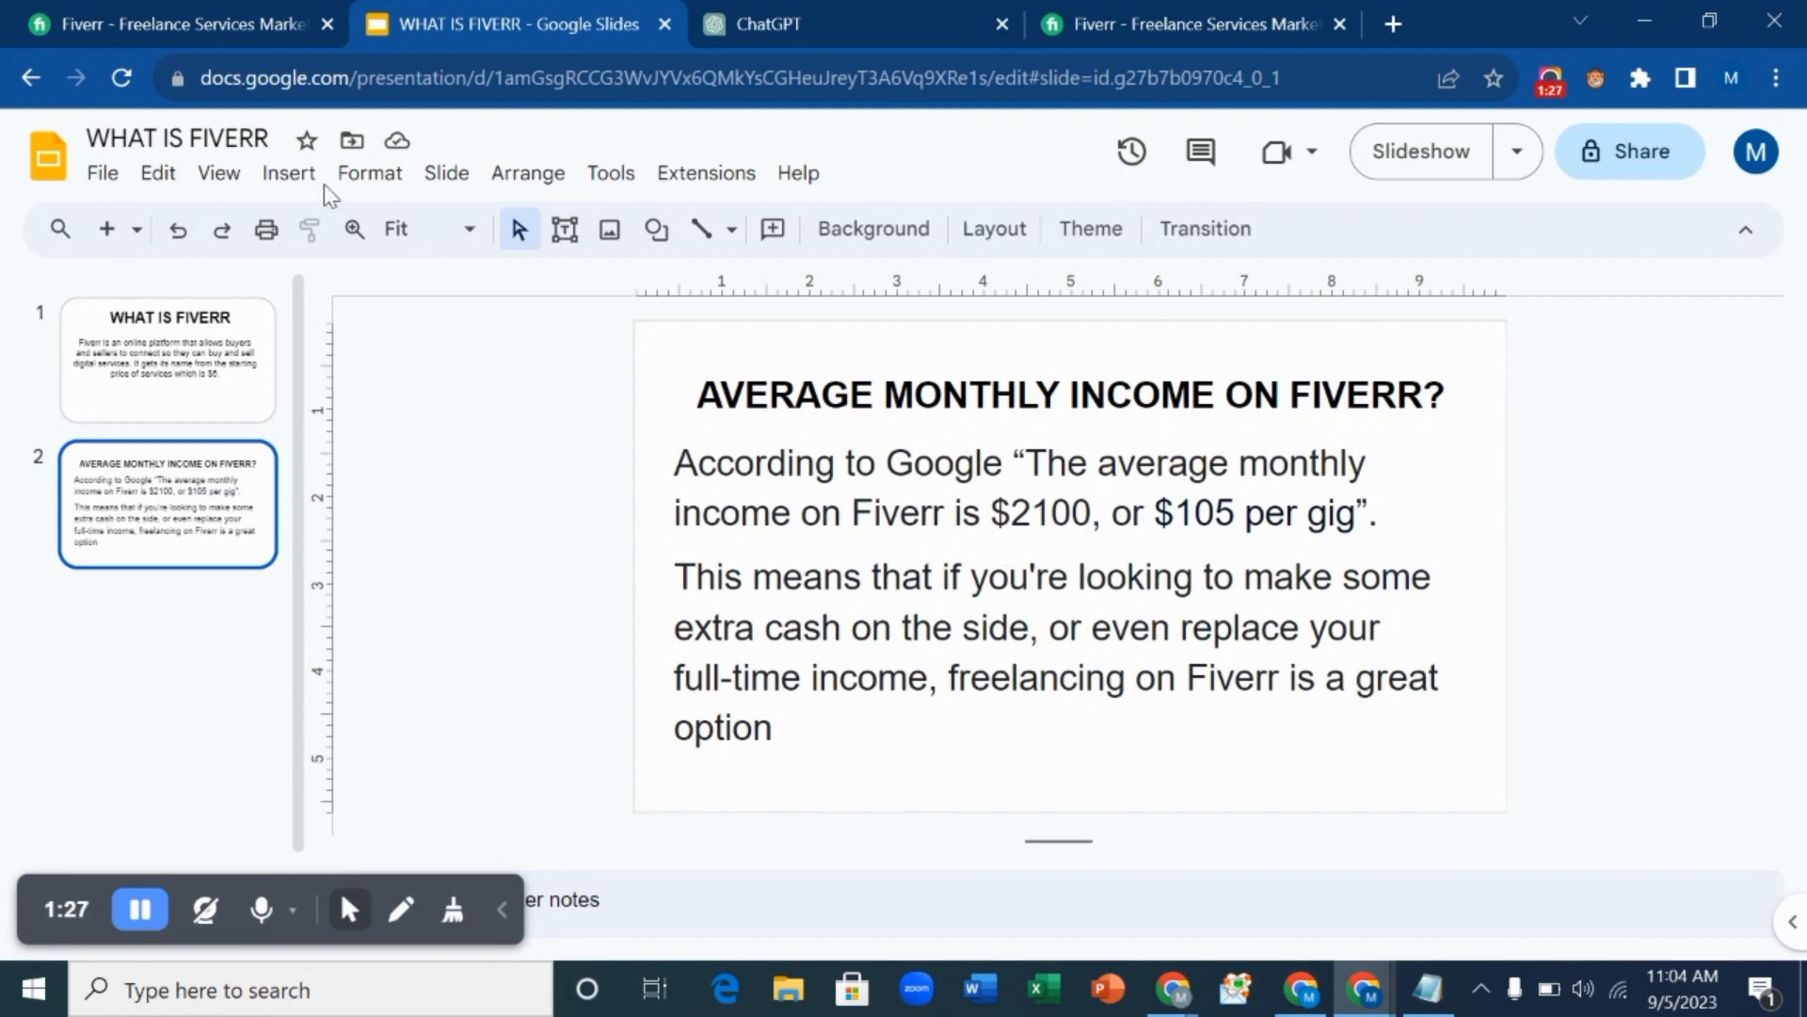
{"action": "left_click", "coordinate": [181, 16]}
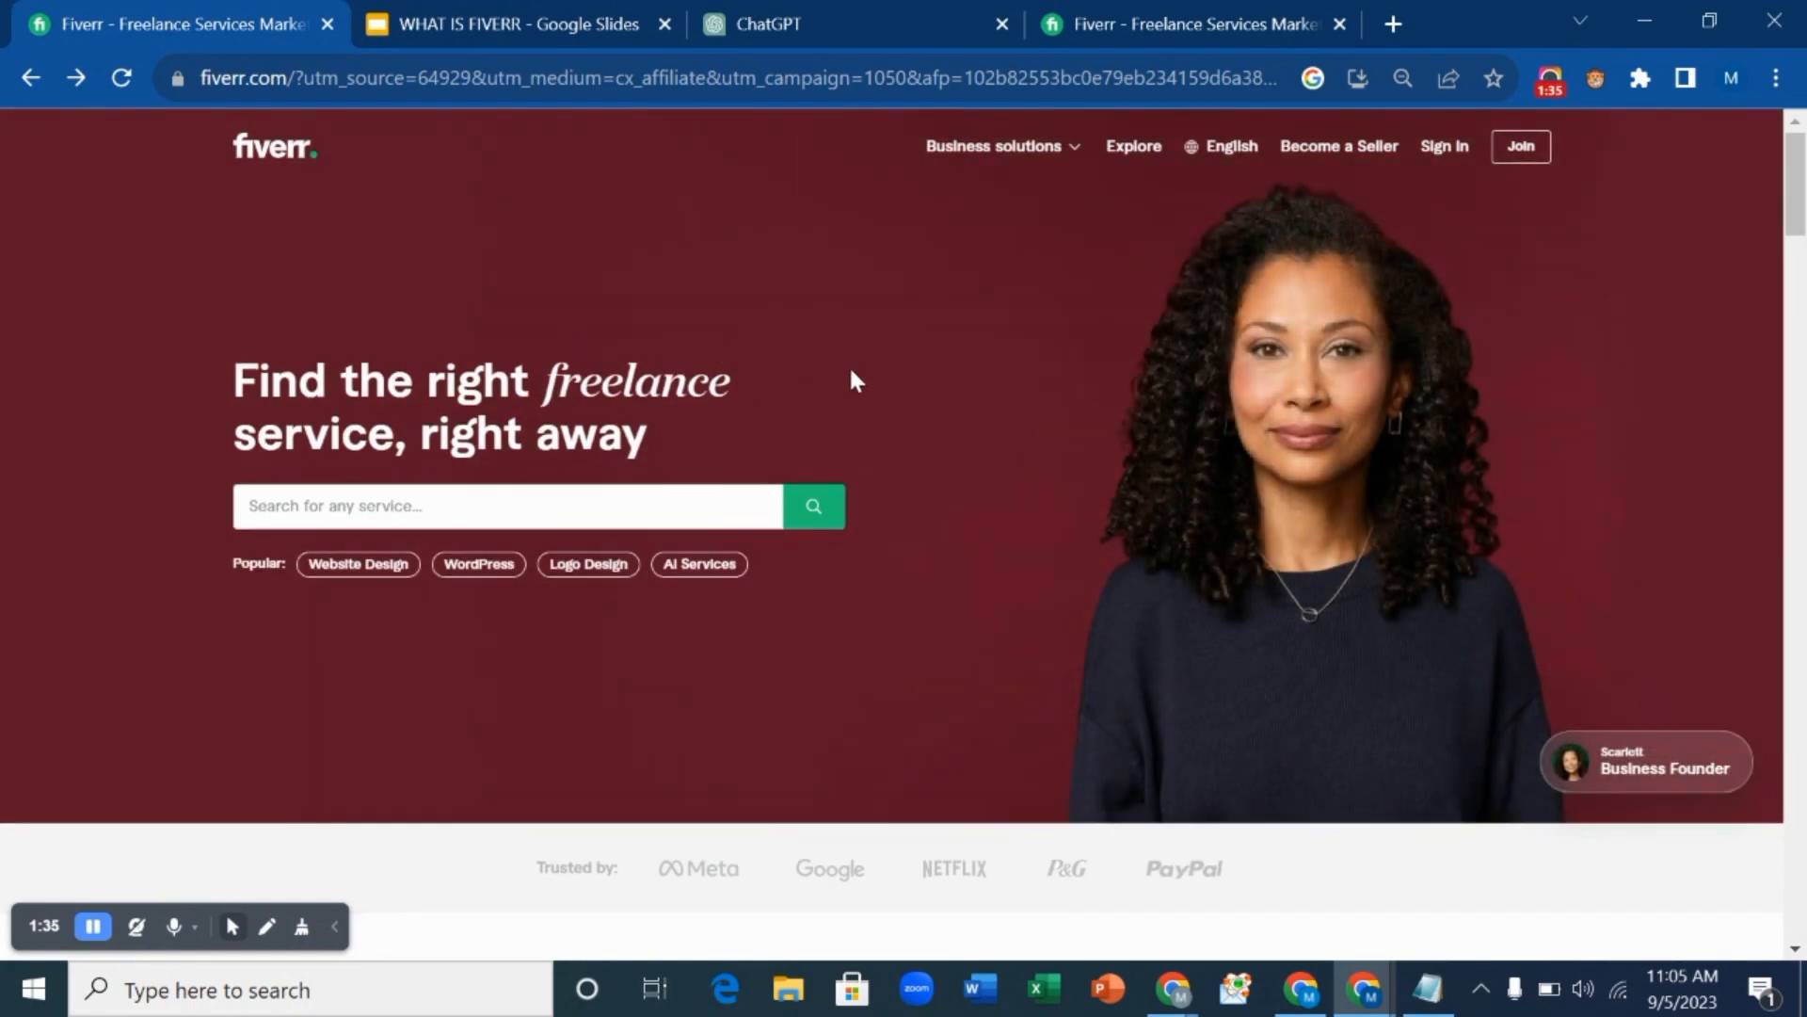
{"action": "scroll", "coordinate": [854, 381], "scroll_direction": "down", "scroll_amount": 5}
{"action": "scroll", "coordinate": [855, 380], "scroll_direction": "down", "scroll_amount": 8}
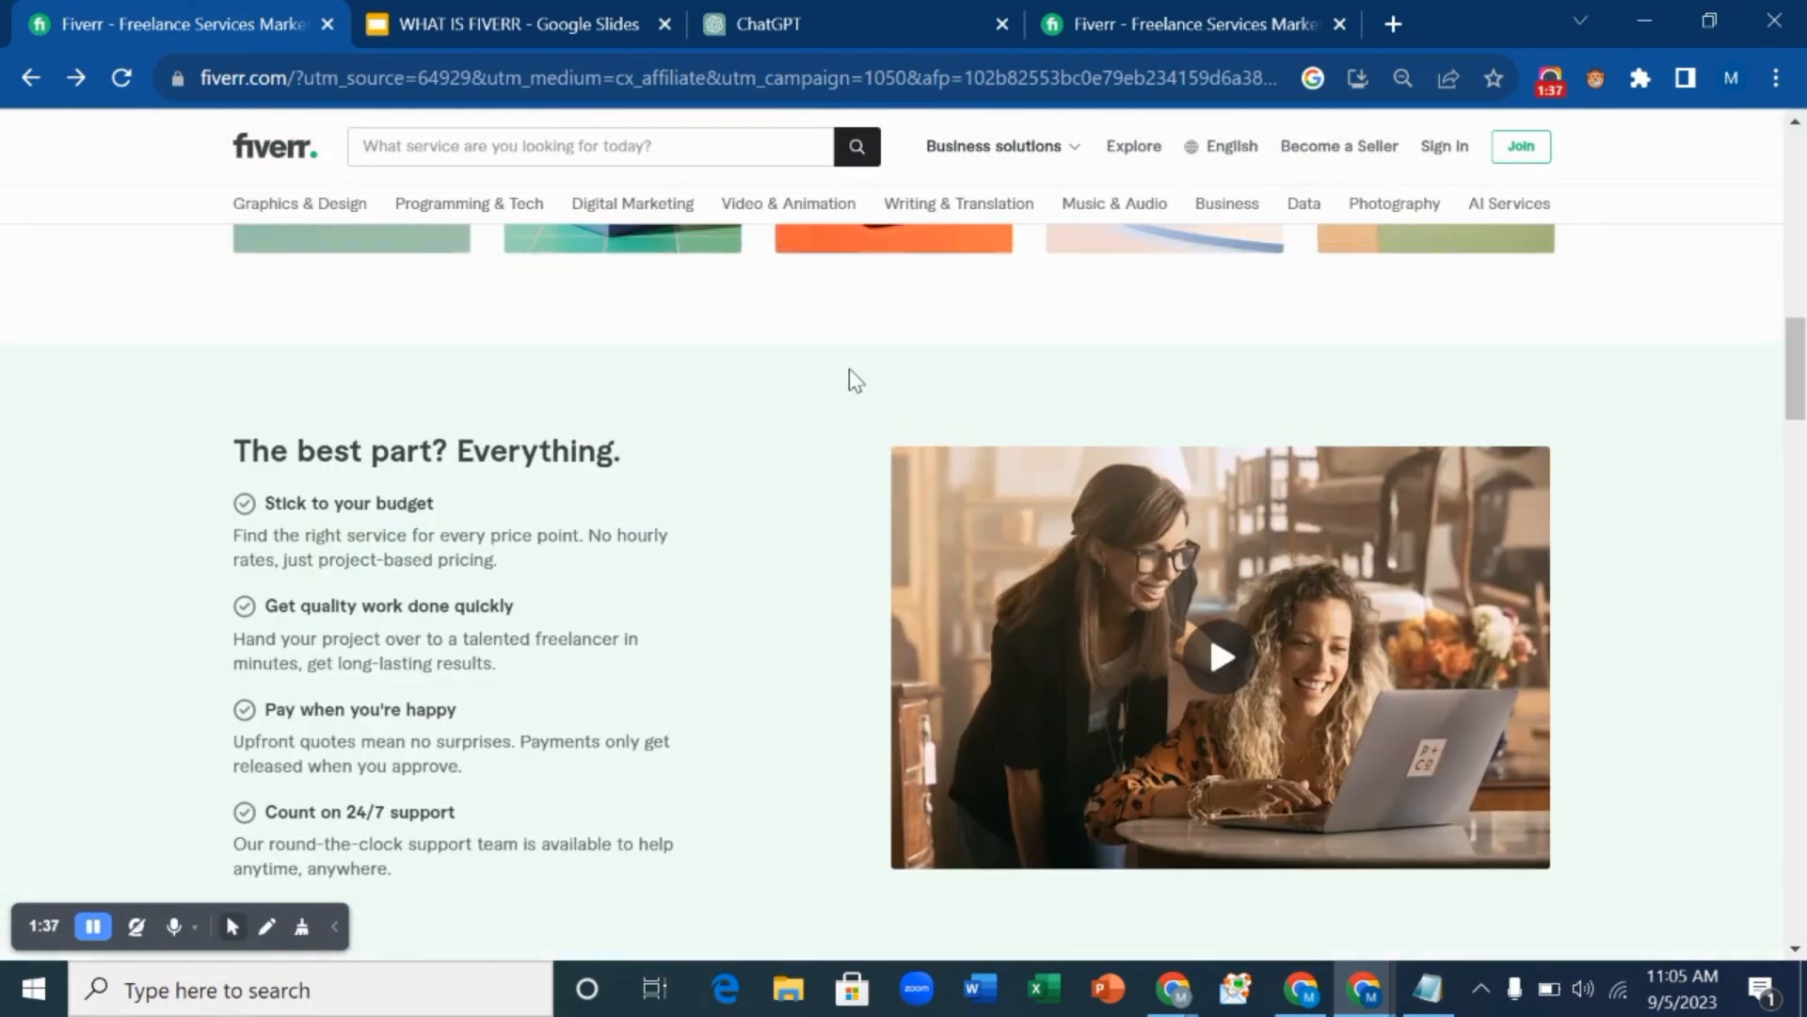
{"action": "scroll", "coordinate": [850, 372], "scroll_direction": "up", "scroll_amount": 15}
{"action": "scroll", "coordinate": [851, 377], "scroll_direction": "down", "scroll_amount": 1}
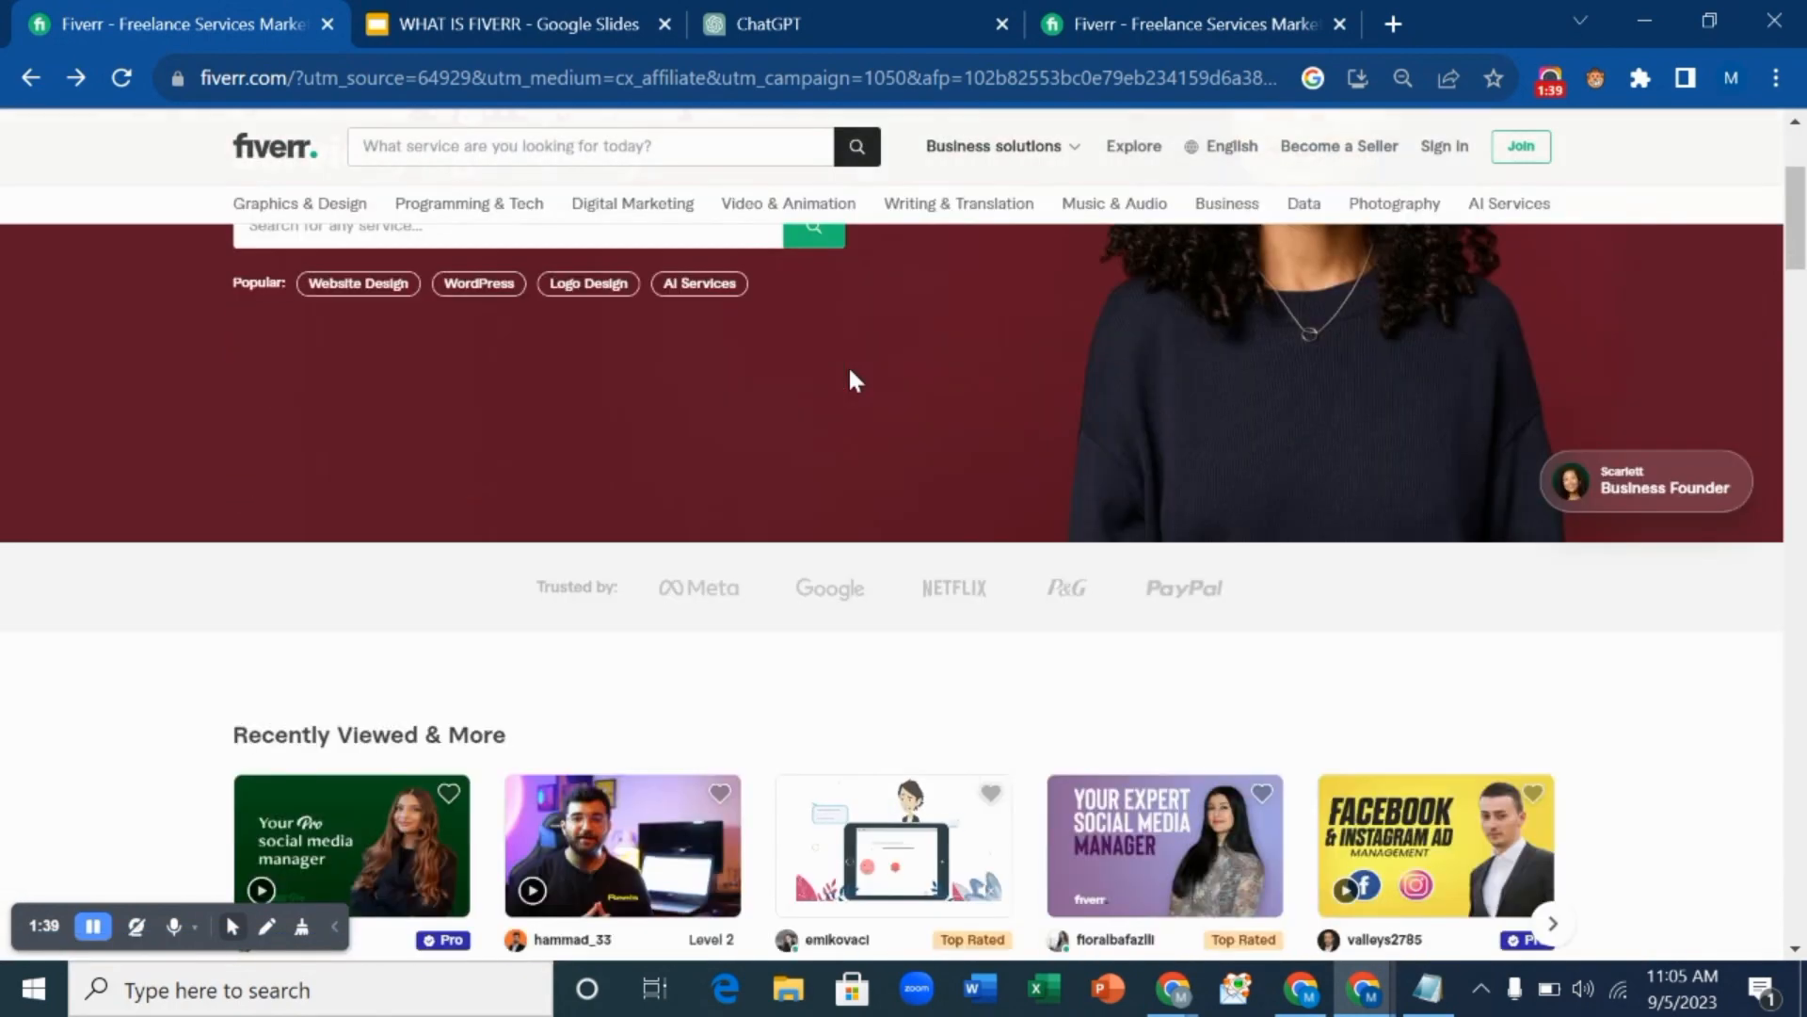
{"action": "mouse_move", "coordinate": [312, 219]}
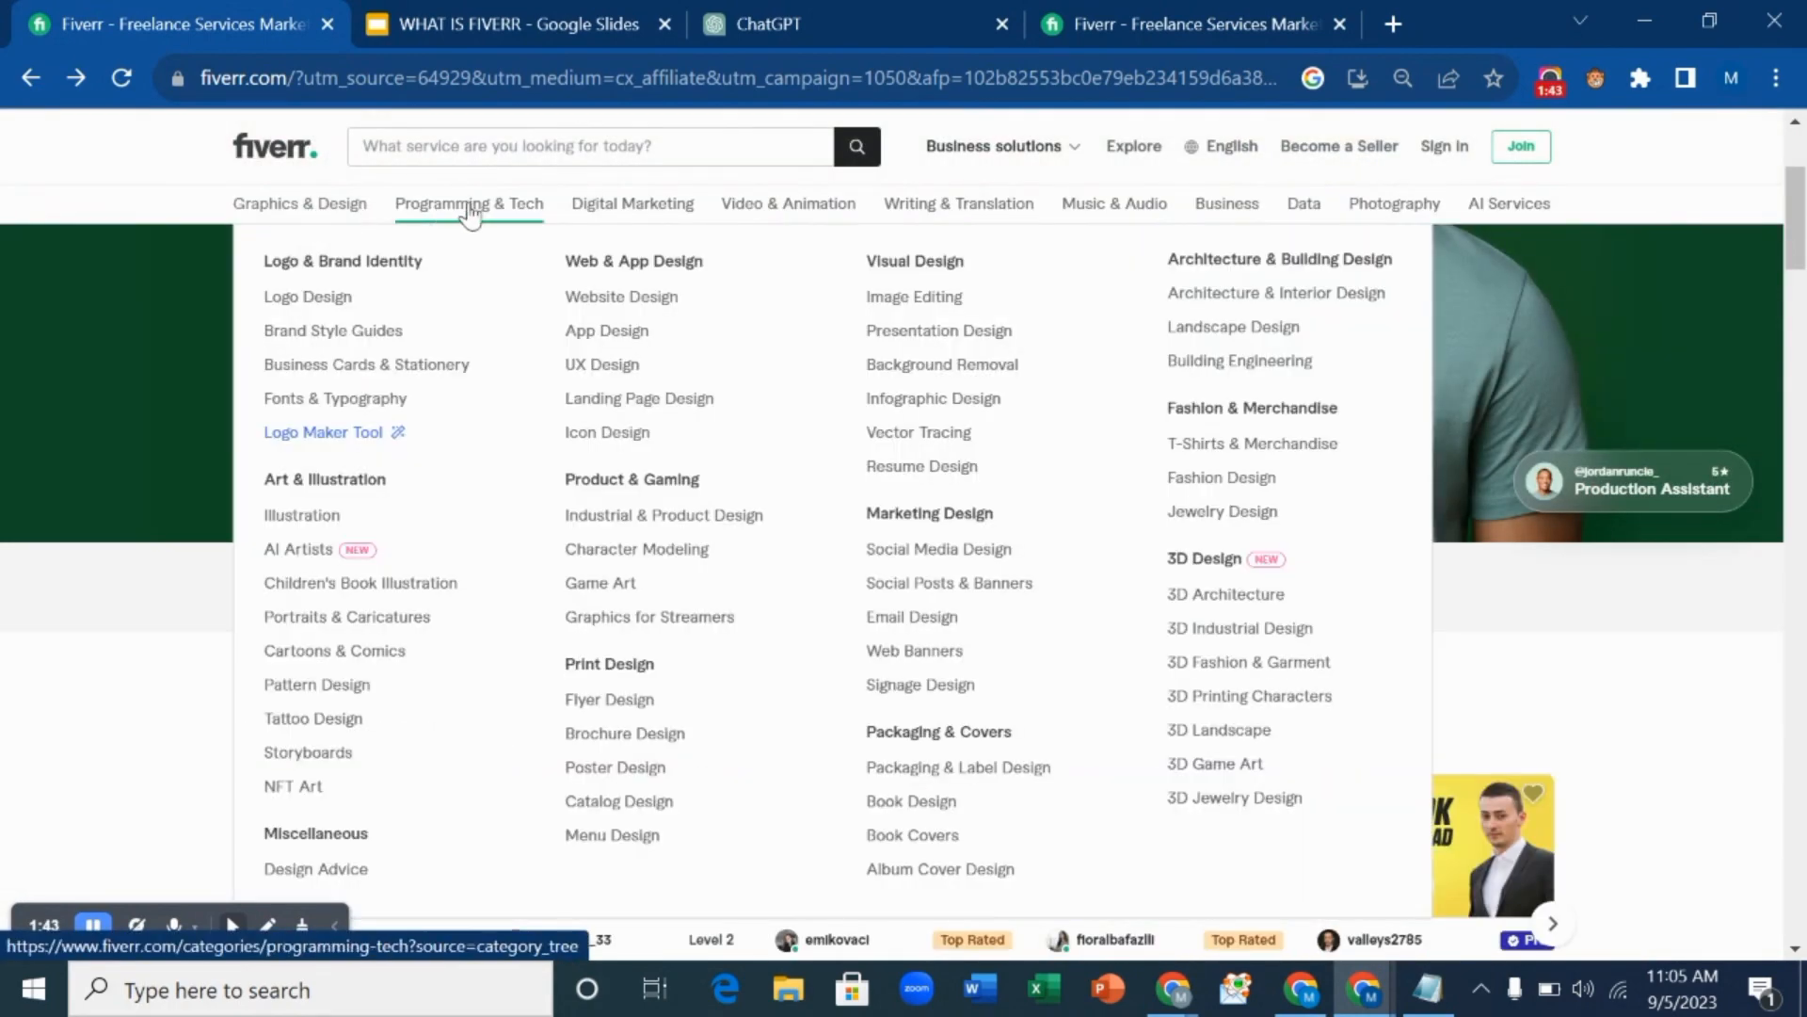
{"action": "mouse_move", "coordinate": [478, 213]}
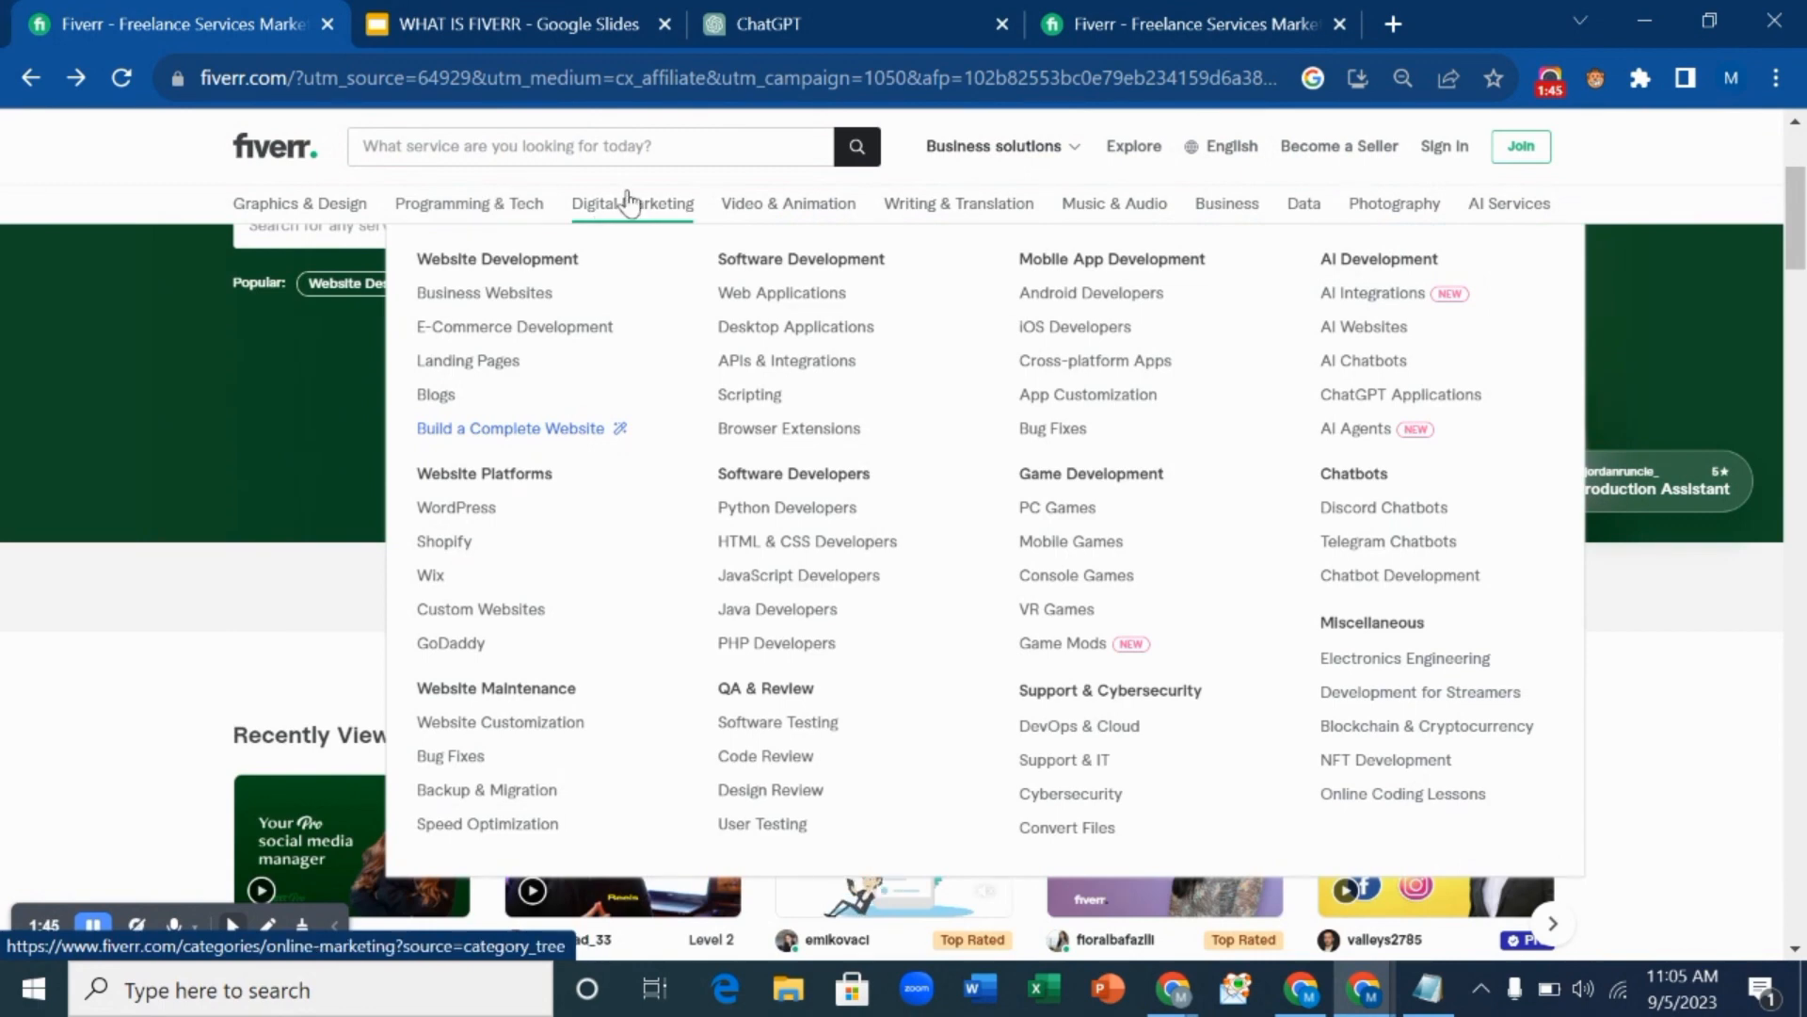
{"action": "mouse_move", "coordinate": [637, 205]}
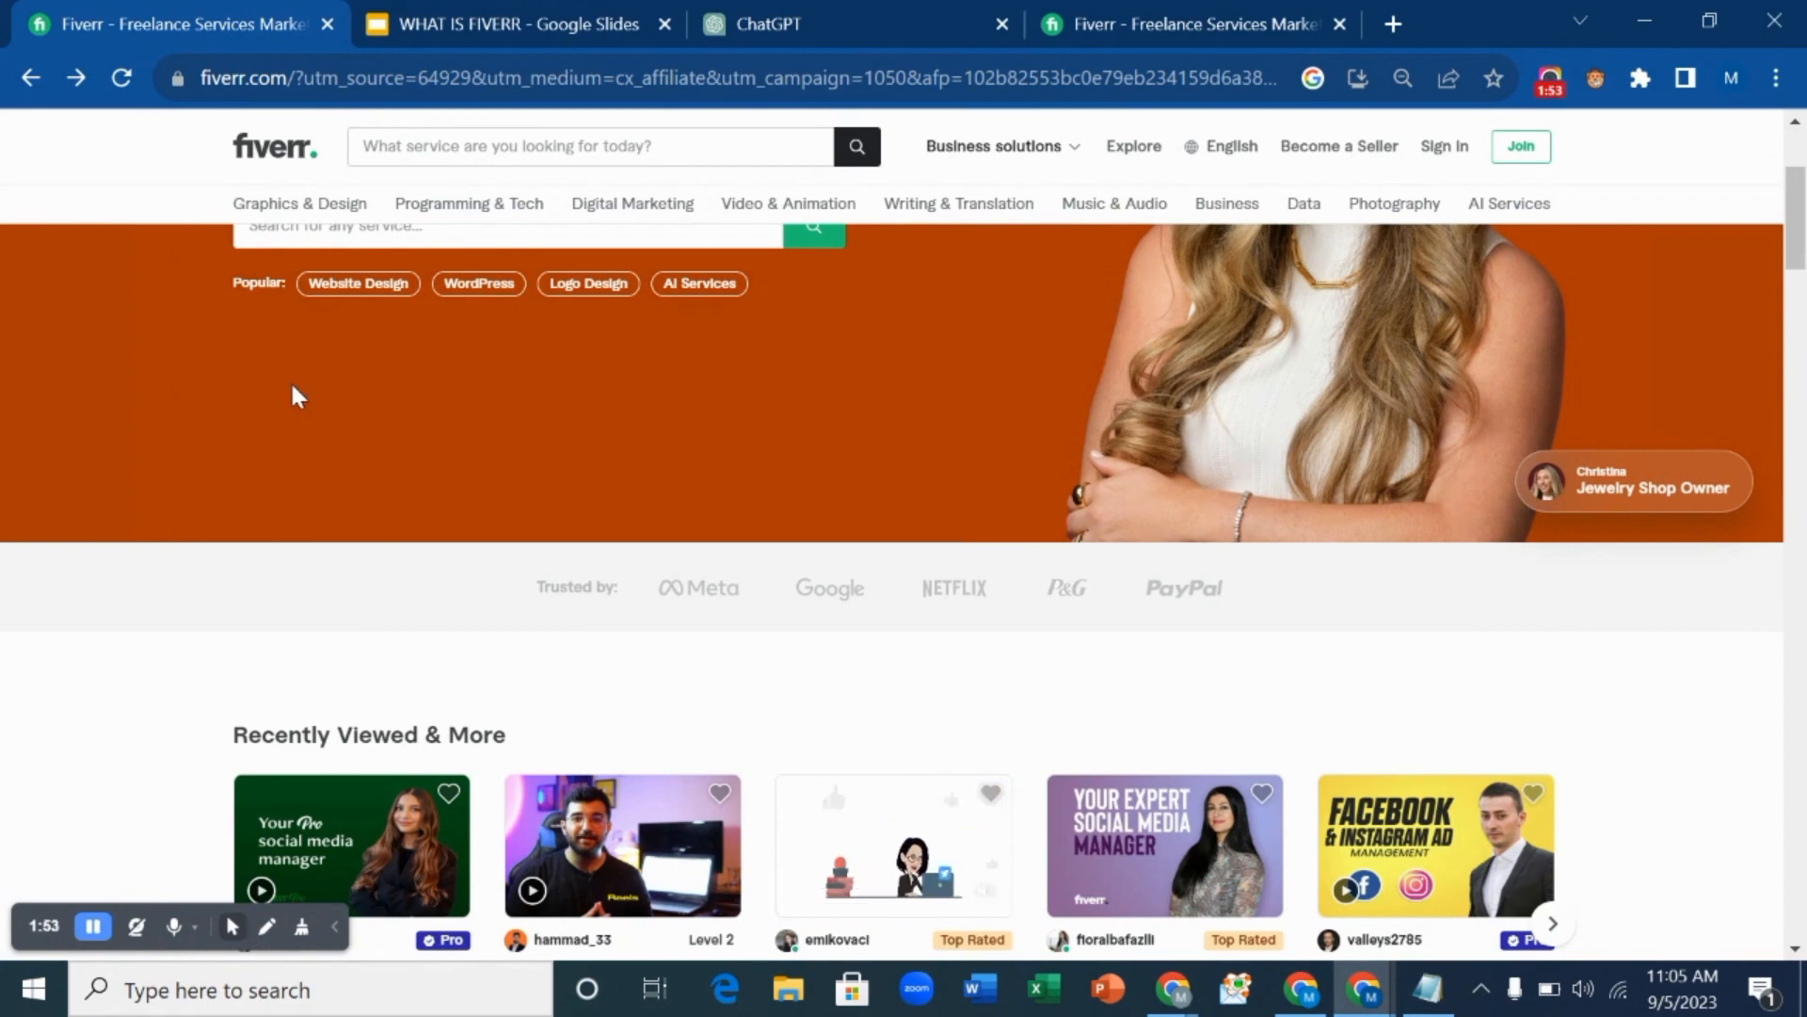
{"action": "scroll", "coordinate": [767, 390], "scroll_direction": "up", "scroll_amount": 3}
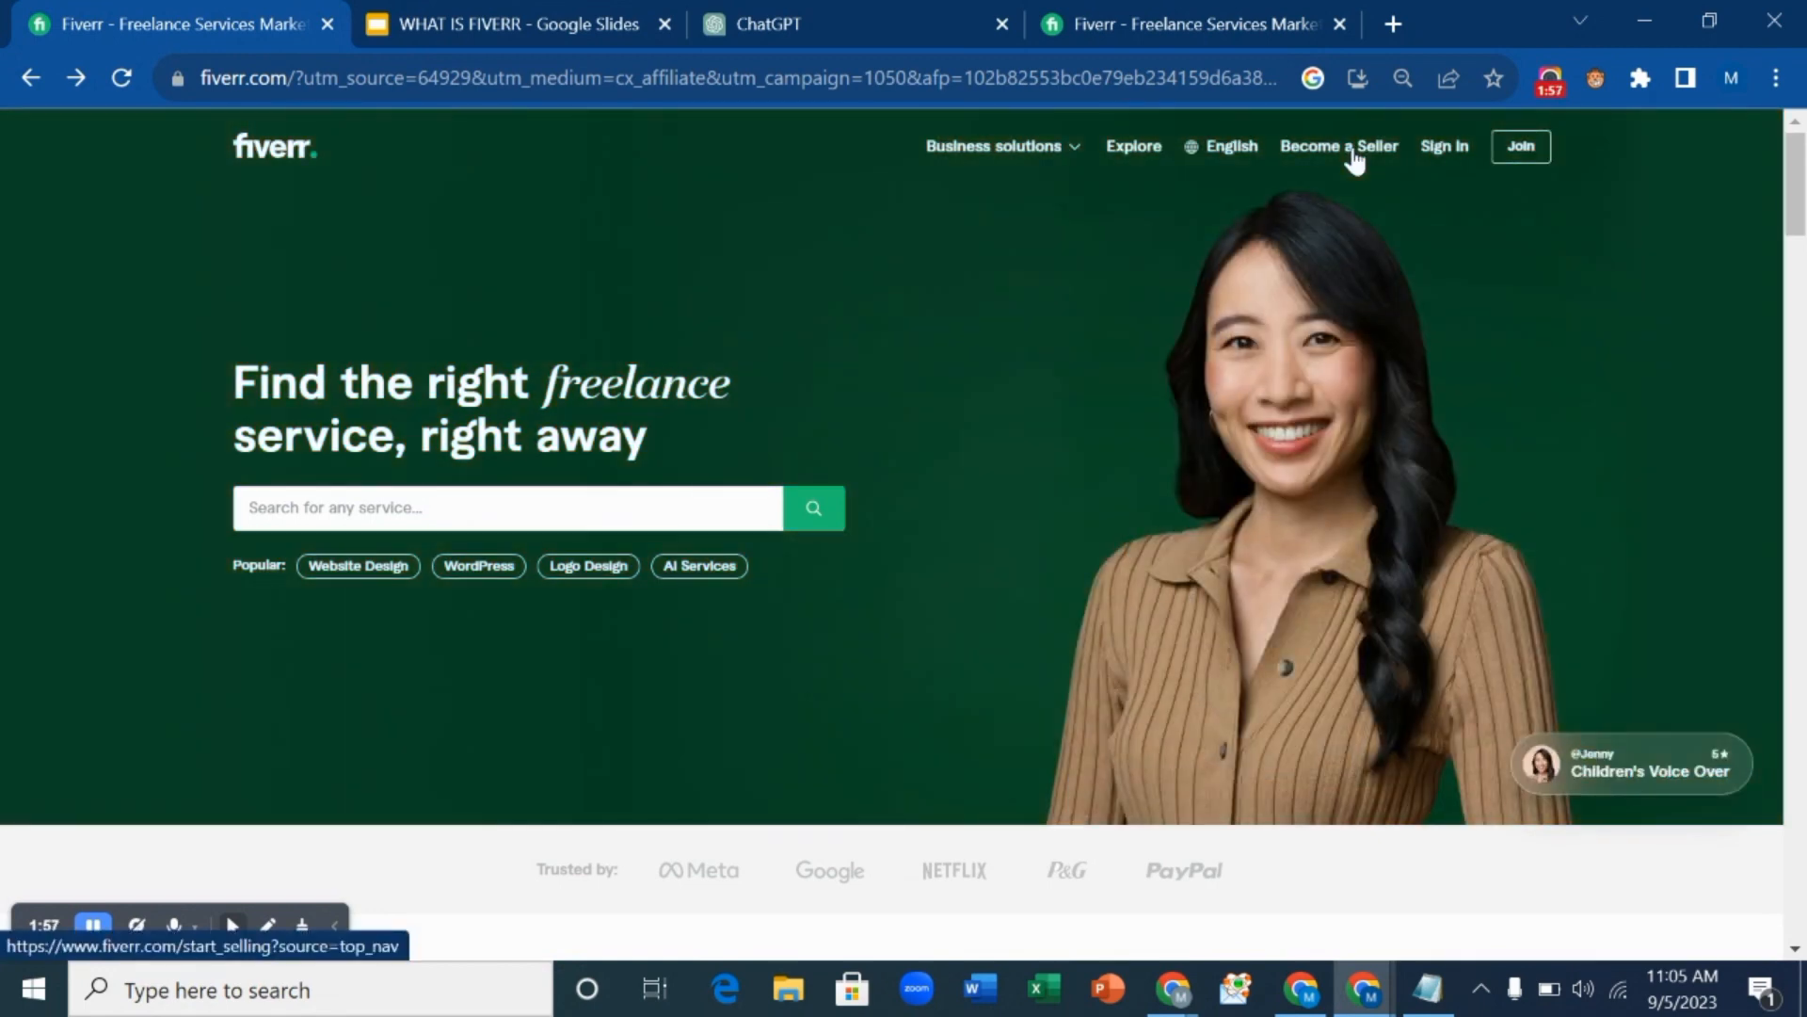
Go to the Start Selling page and launch the new-account sign-up with Become a Seller.
{"action": "left_click", "coordinate": [1355, 151]}
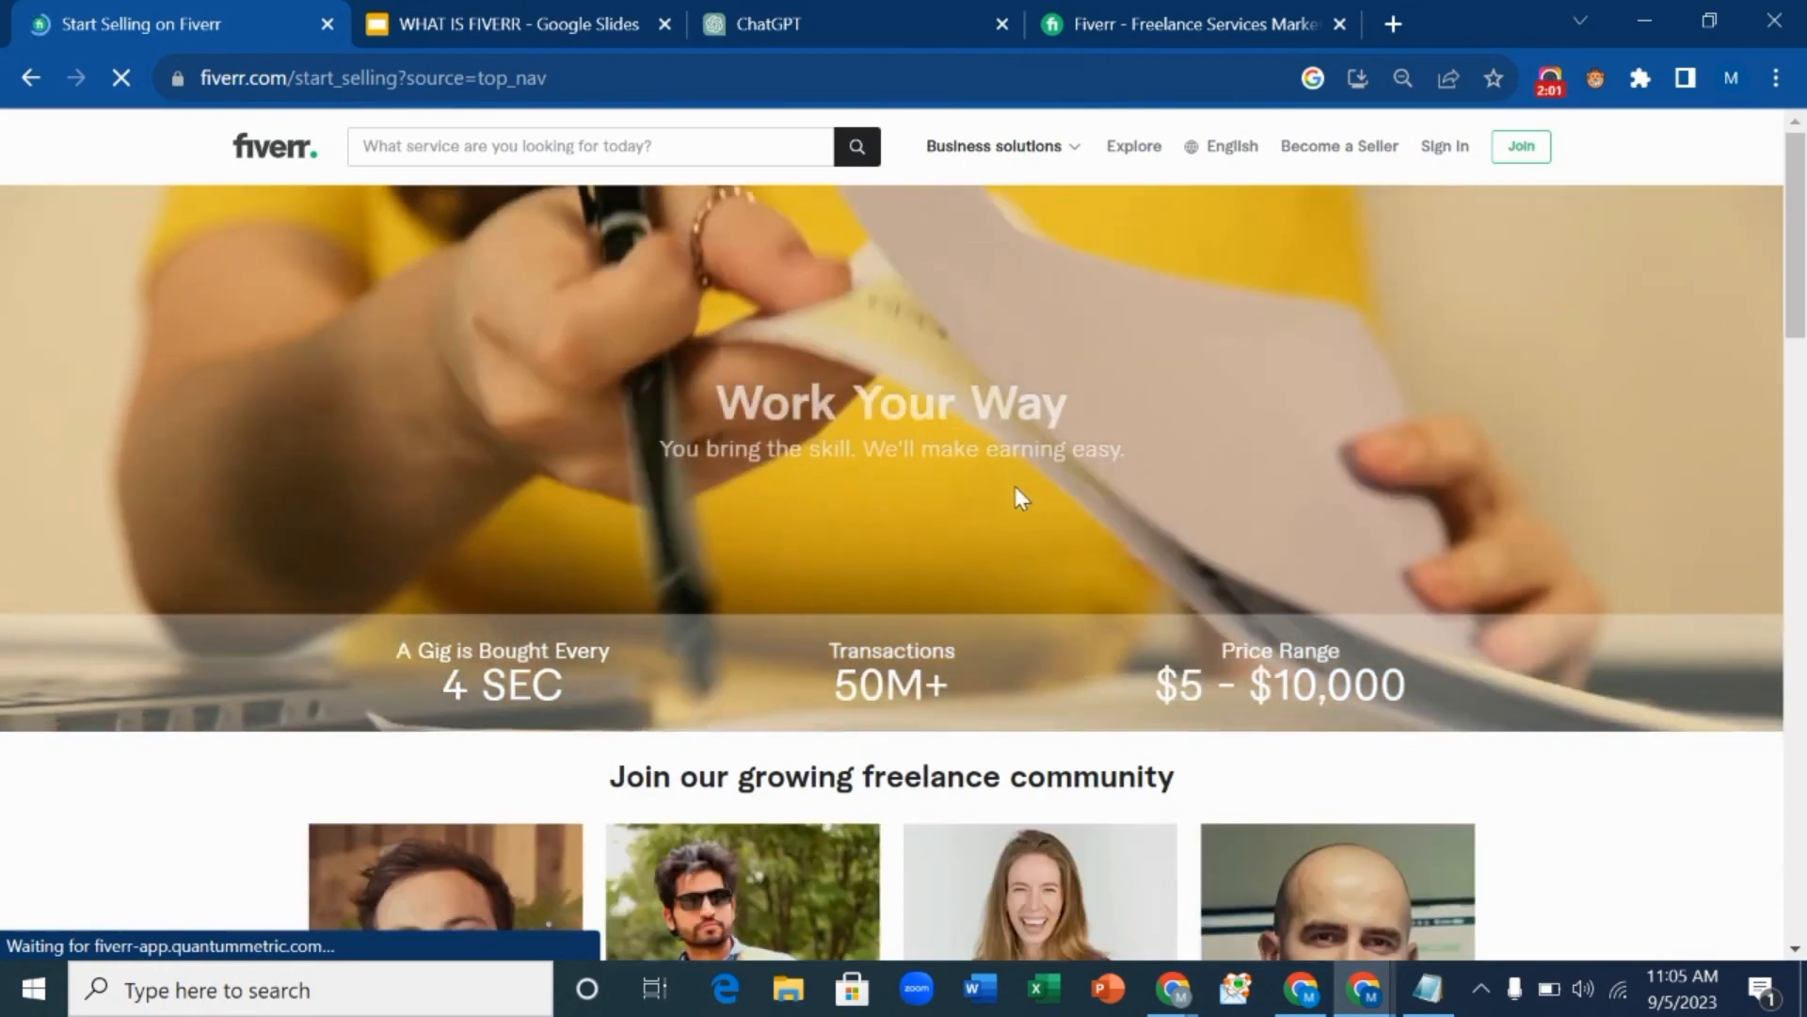
{"action": "scroll", "coordinate": [1015, 486], "scroll_direction": "down", "scroll_amount": 10}
{"action": "scroll", "coordinate": [1016, 500], "scroll_direction": "down", "scroll_amount": 3}
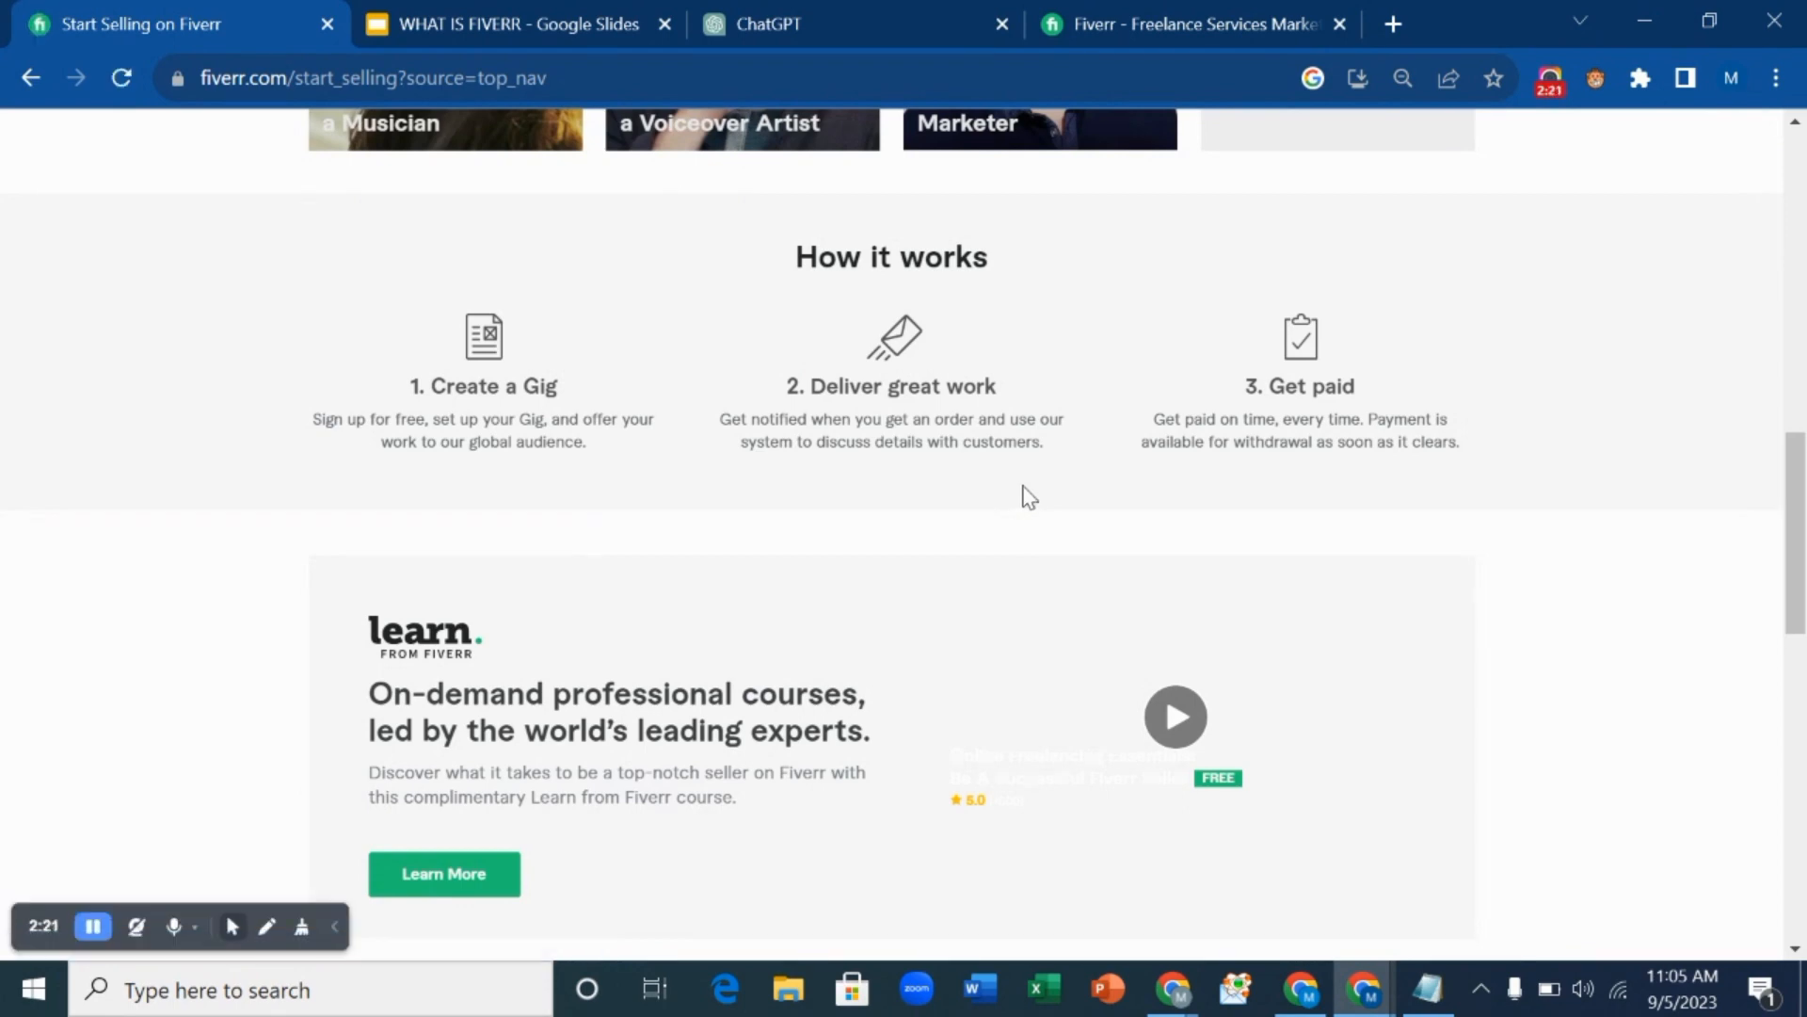
{"action": "scroll", "coordinate": [1026, 495], "scroll_direction": "up", "scroll_amount": 12}
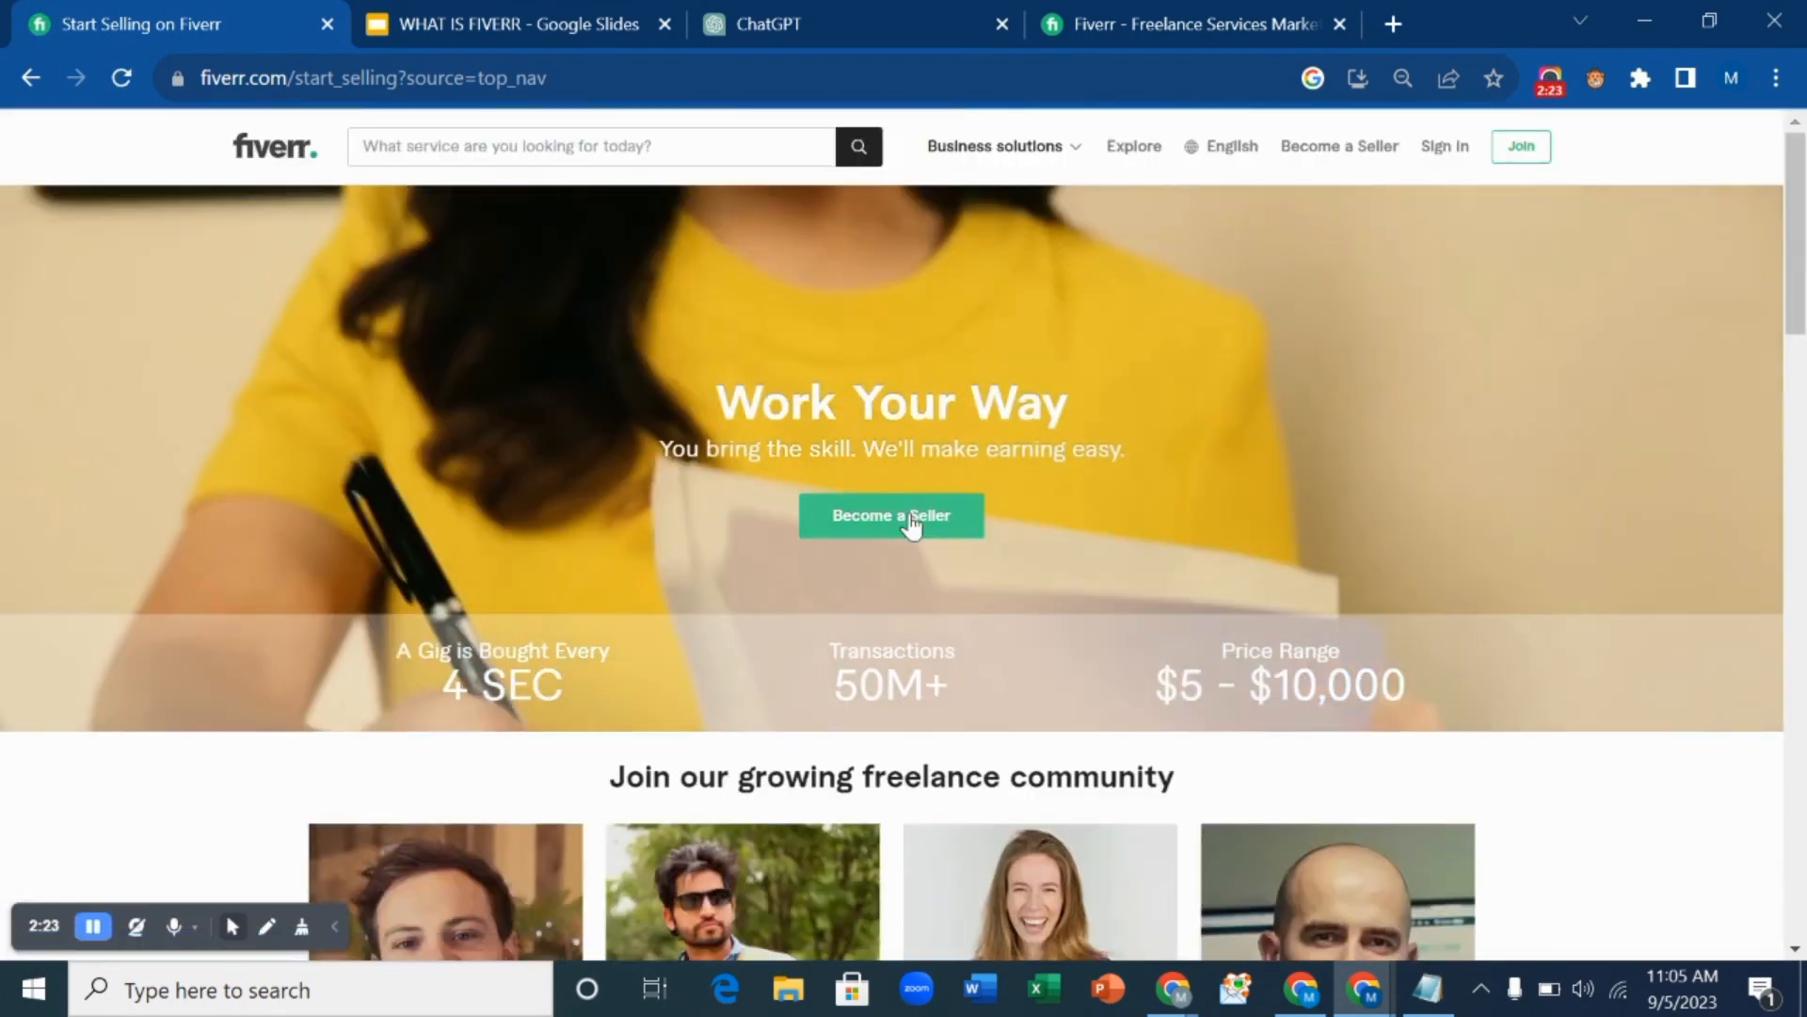
{"action": "left_click", "coordinate": [911, 518]}
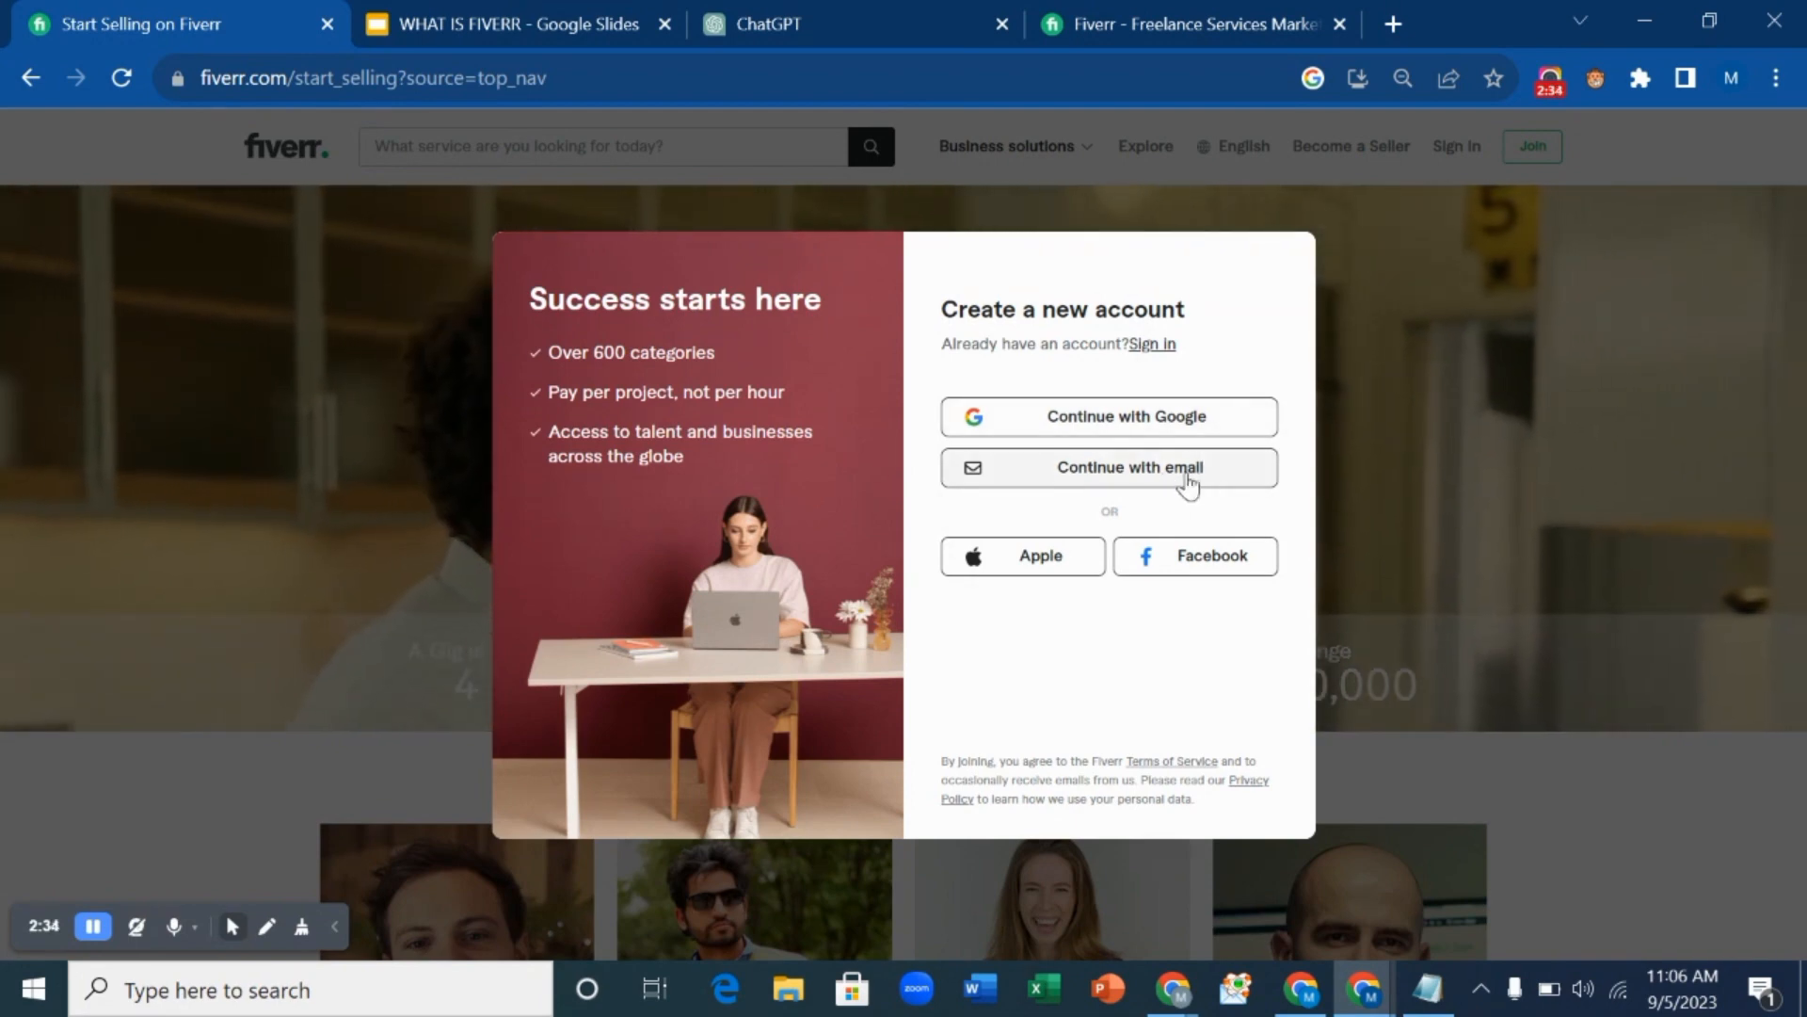
Sign up via email, submitting the autofilled email and password.
{"action": "left_click", "coordinate": [1176, 470]}
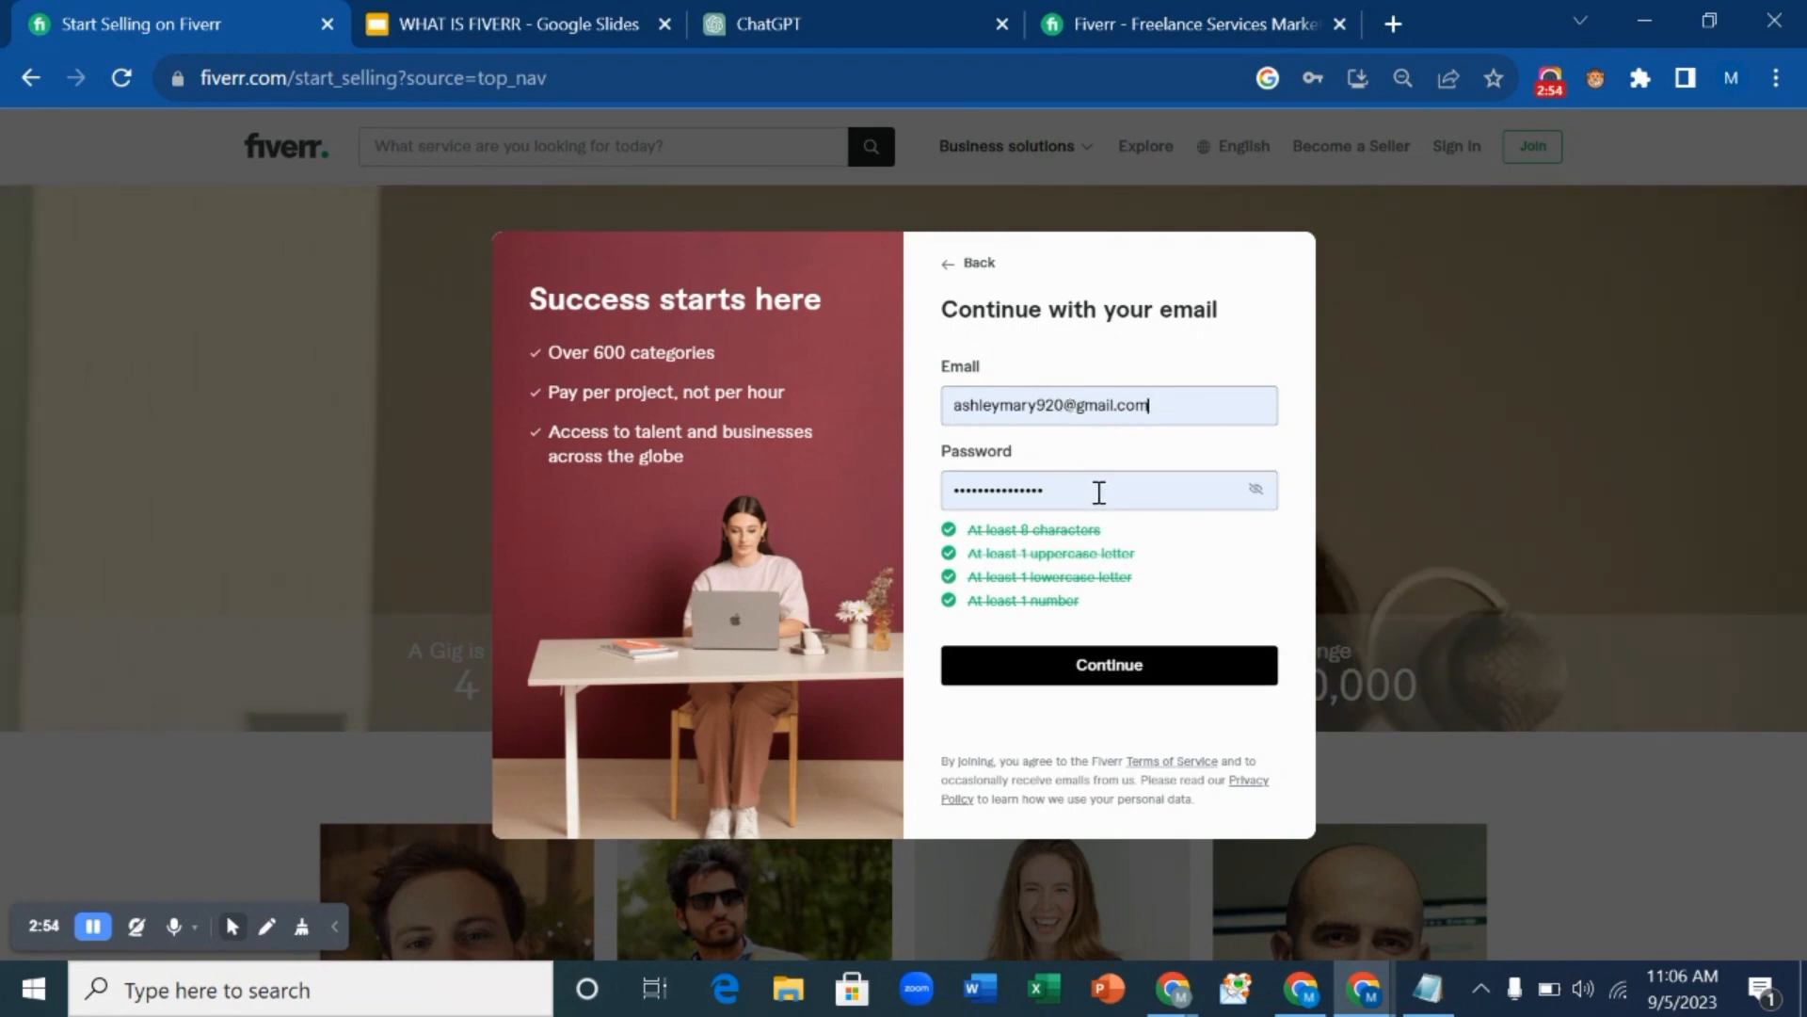
{"action": "left_click", "coordinate": [1111, 667]}
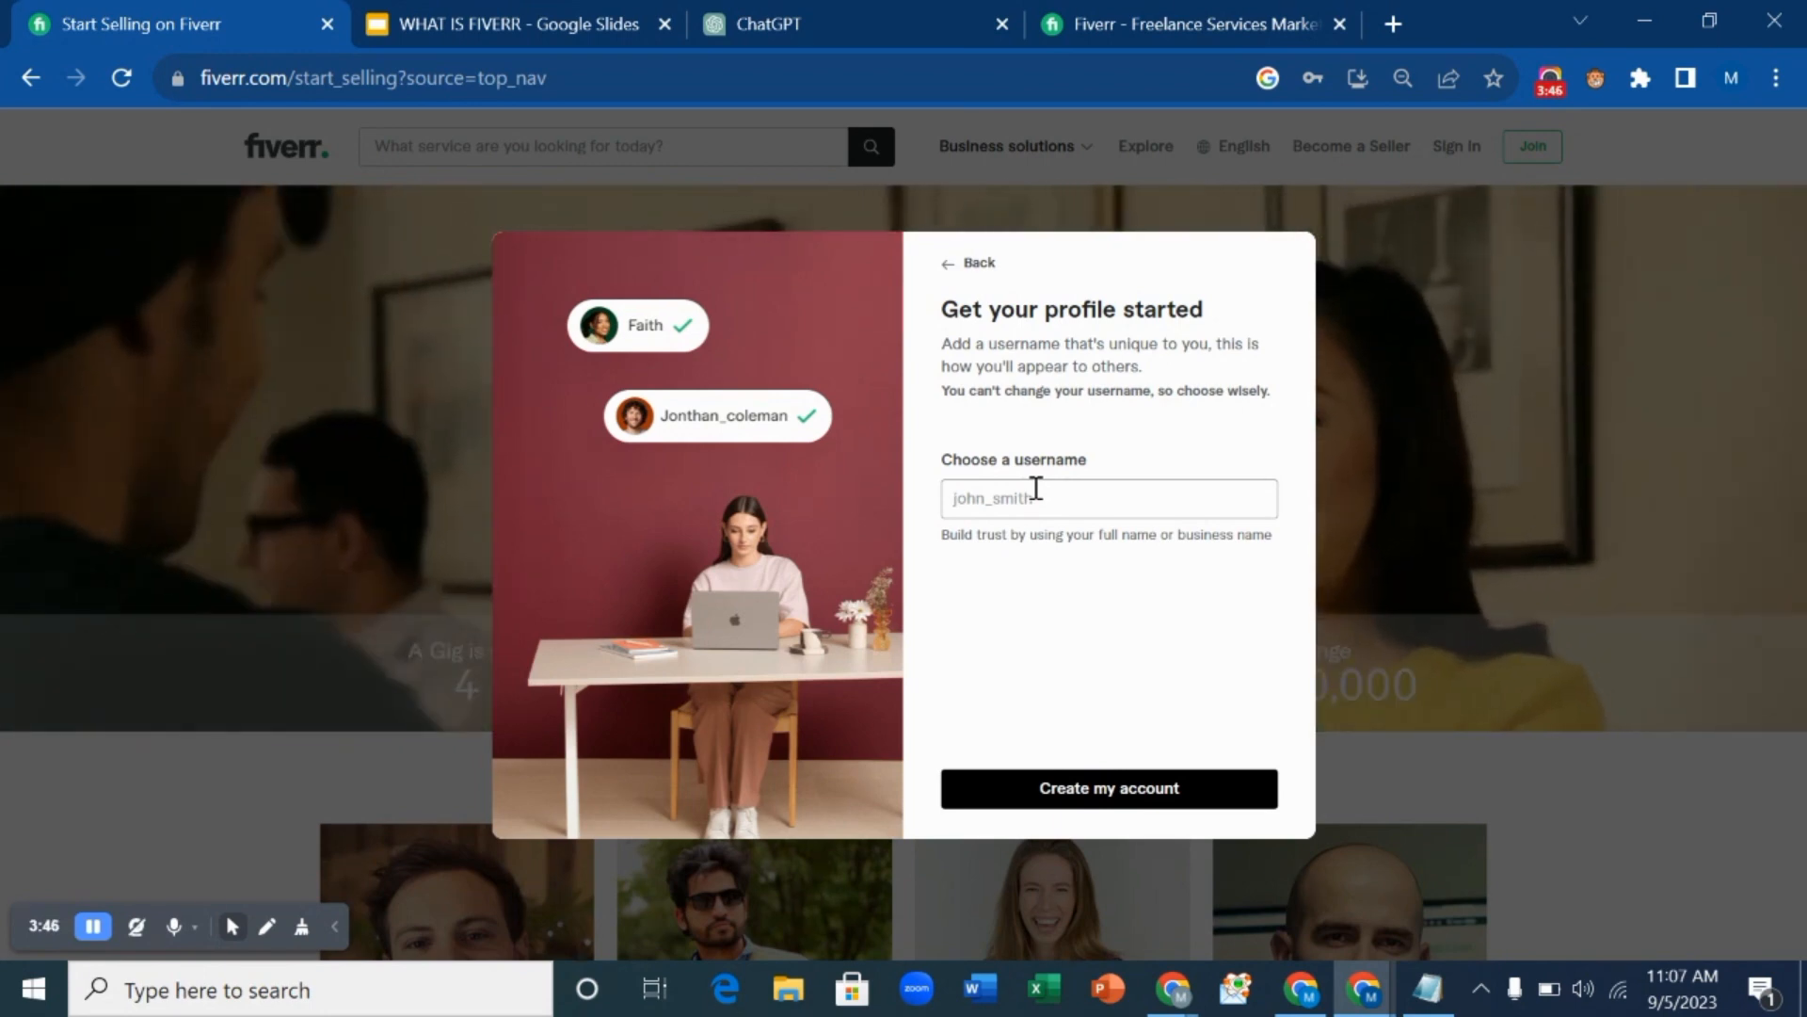
Enter a username, replace its space with an underscore and append 2 until available, then create the account.
{"action": "type", "text": "Cop"}
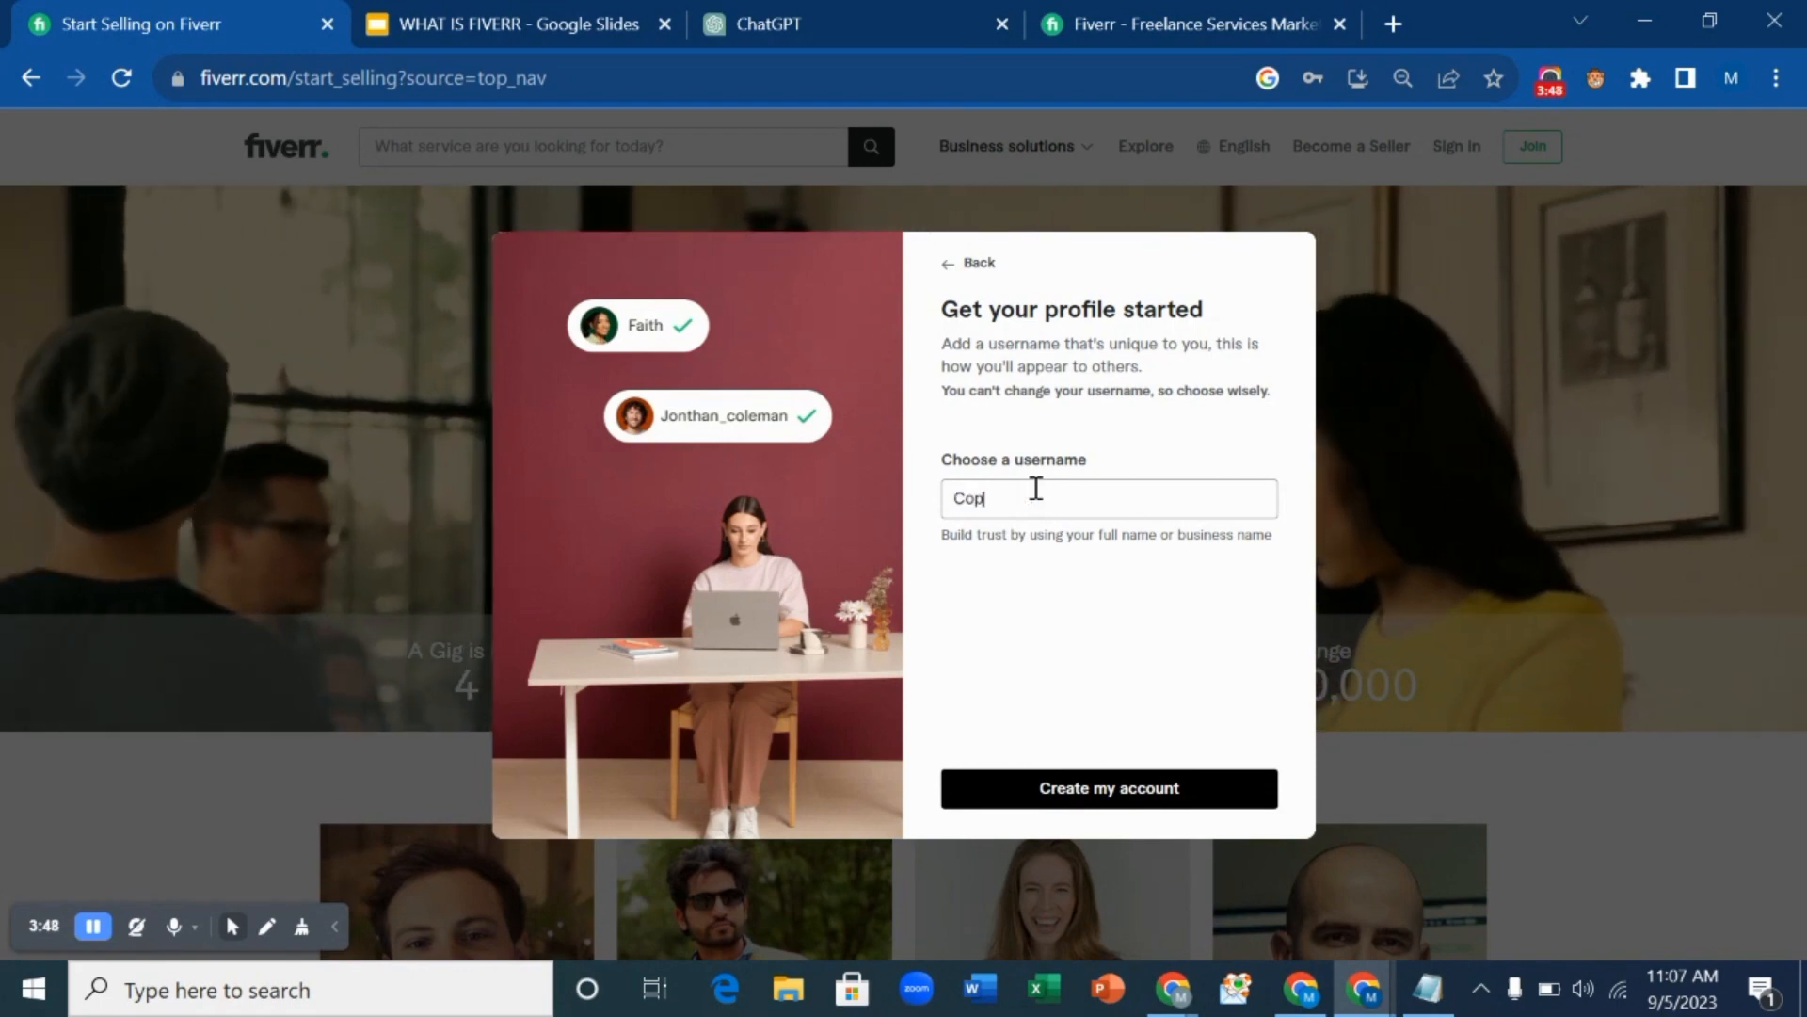
{"action": "type", "text": "ywrite"}
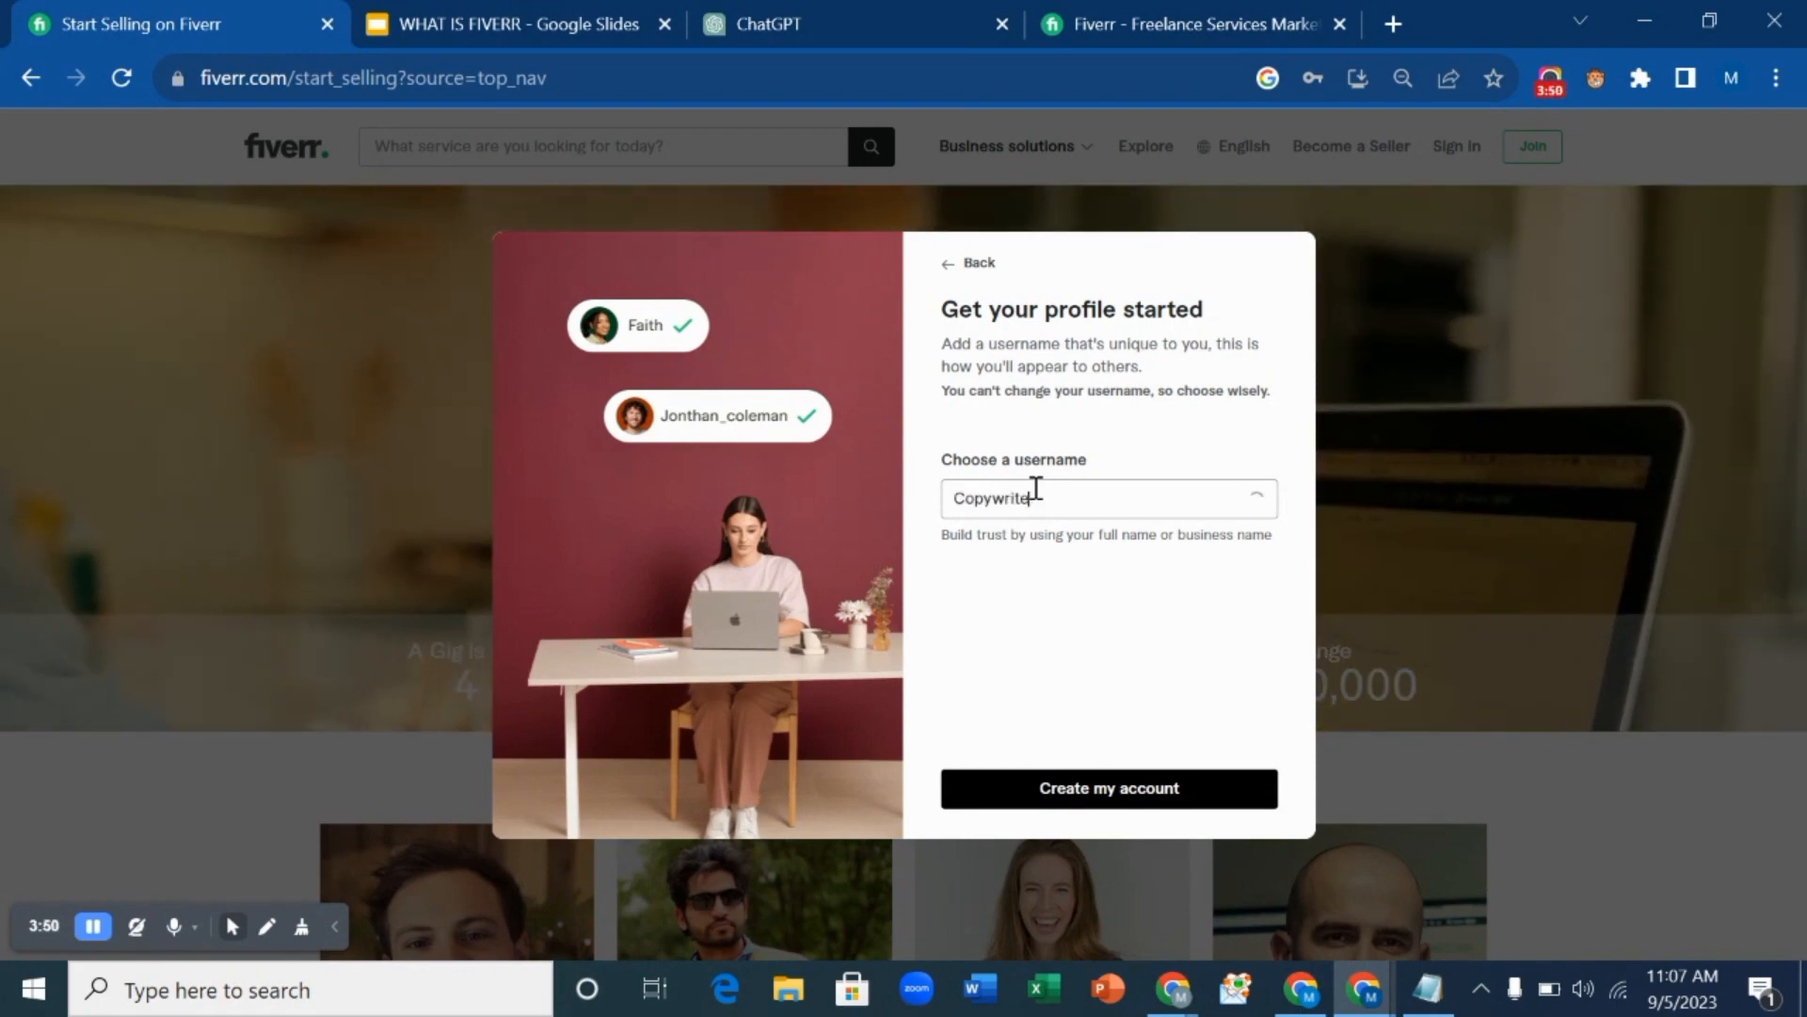
{"action": "type", "text": "r"}
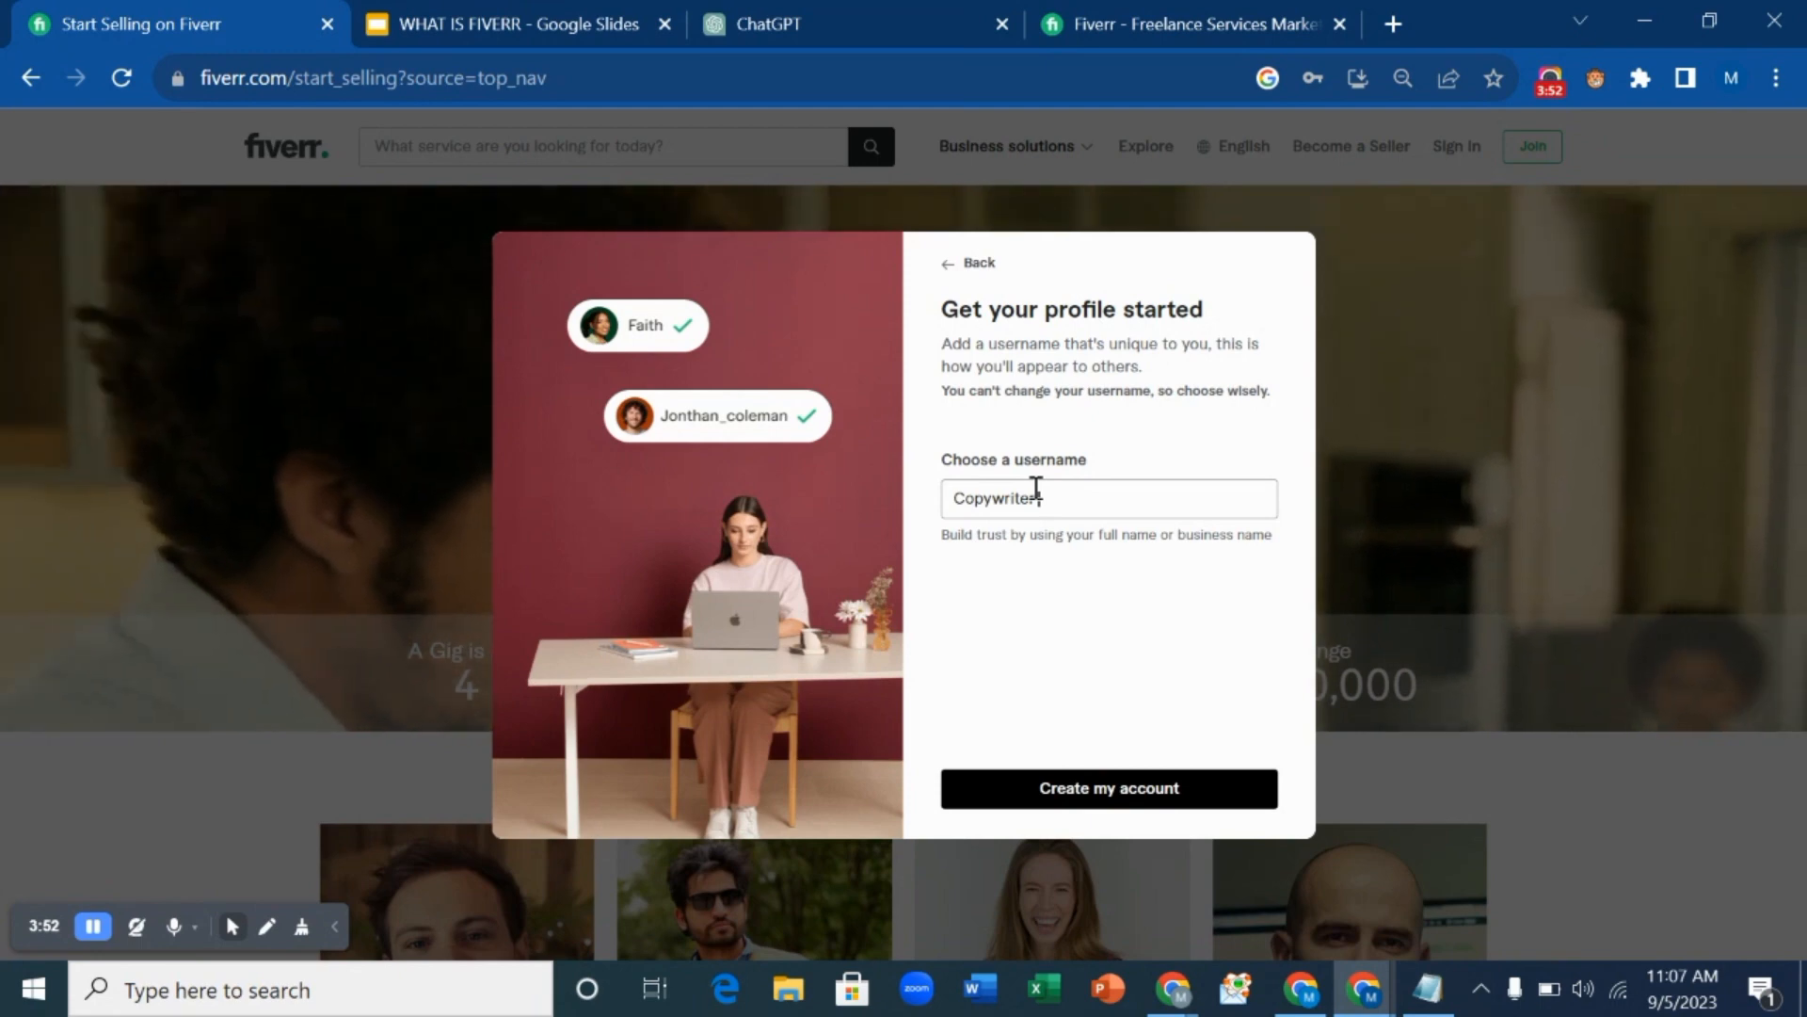
{"action": "type", "text": "Mary"}
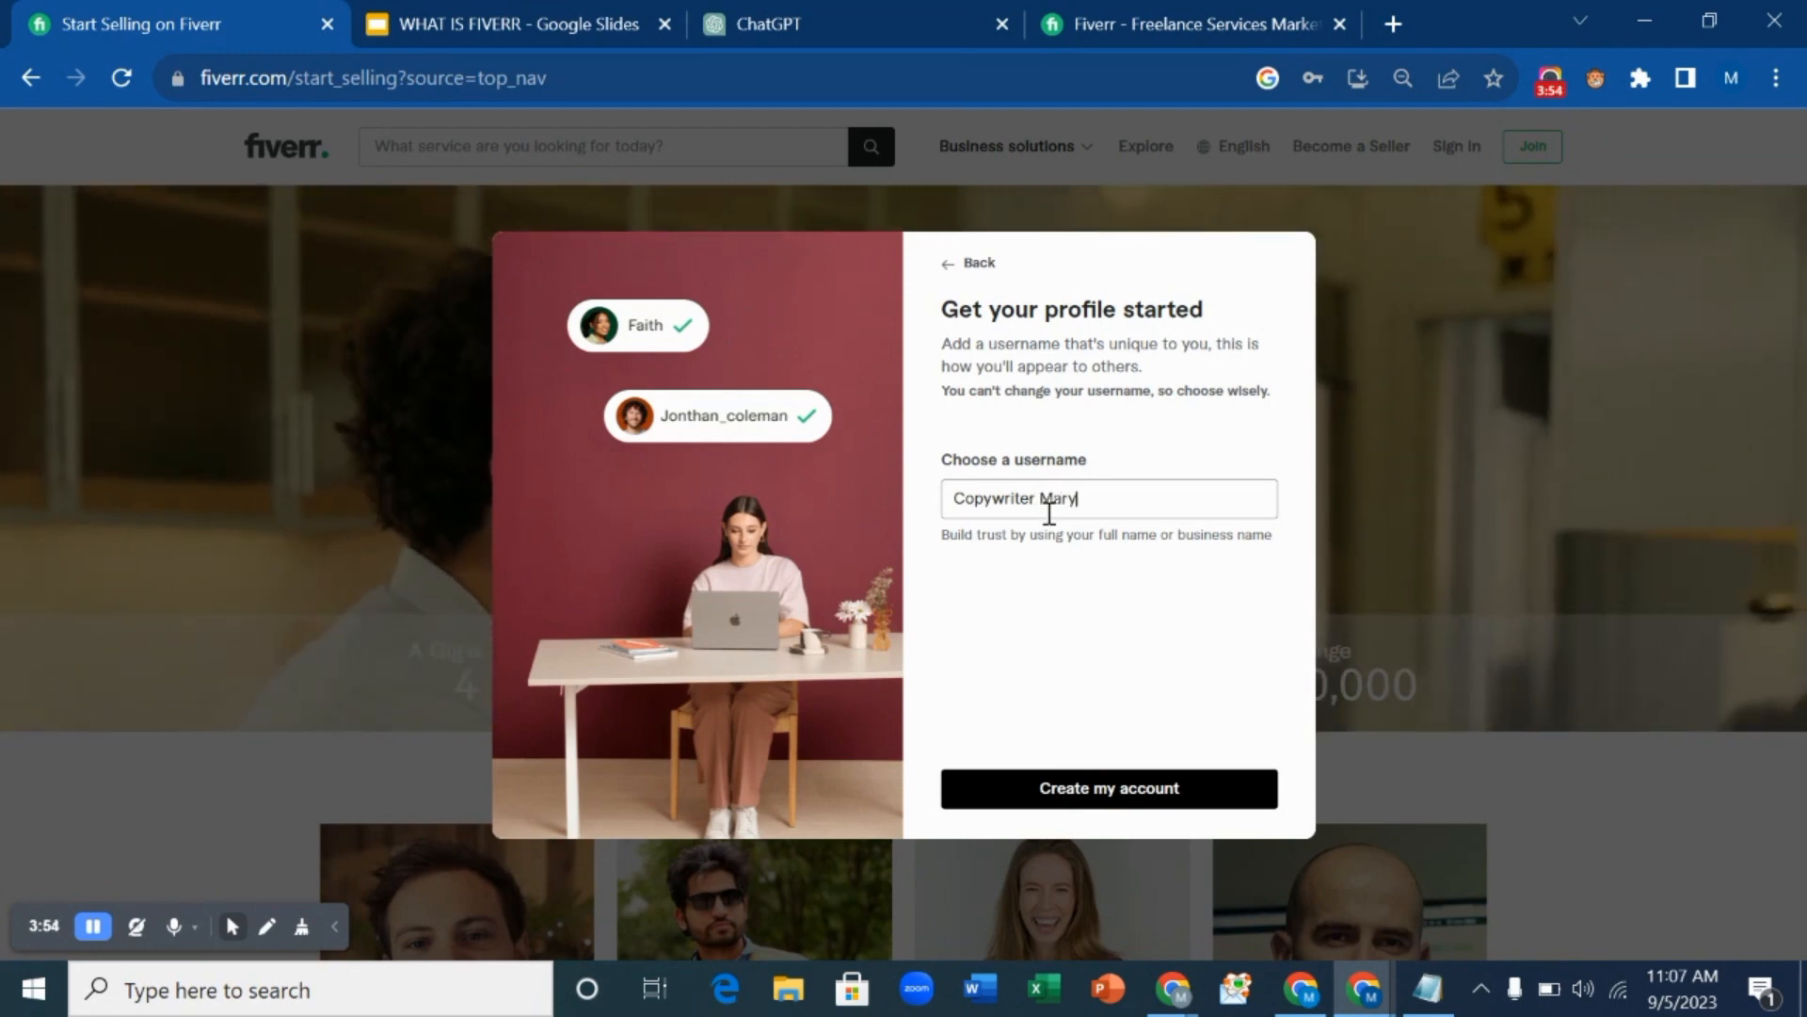
{"action": "left_click", "coordinate": [1130, 798]}
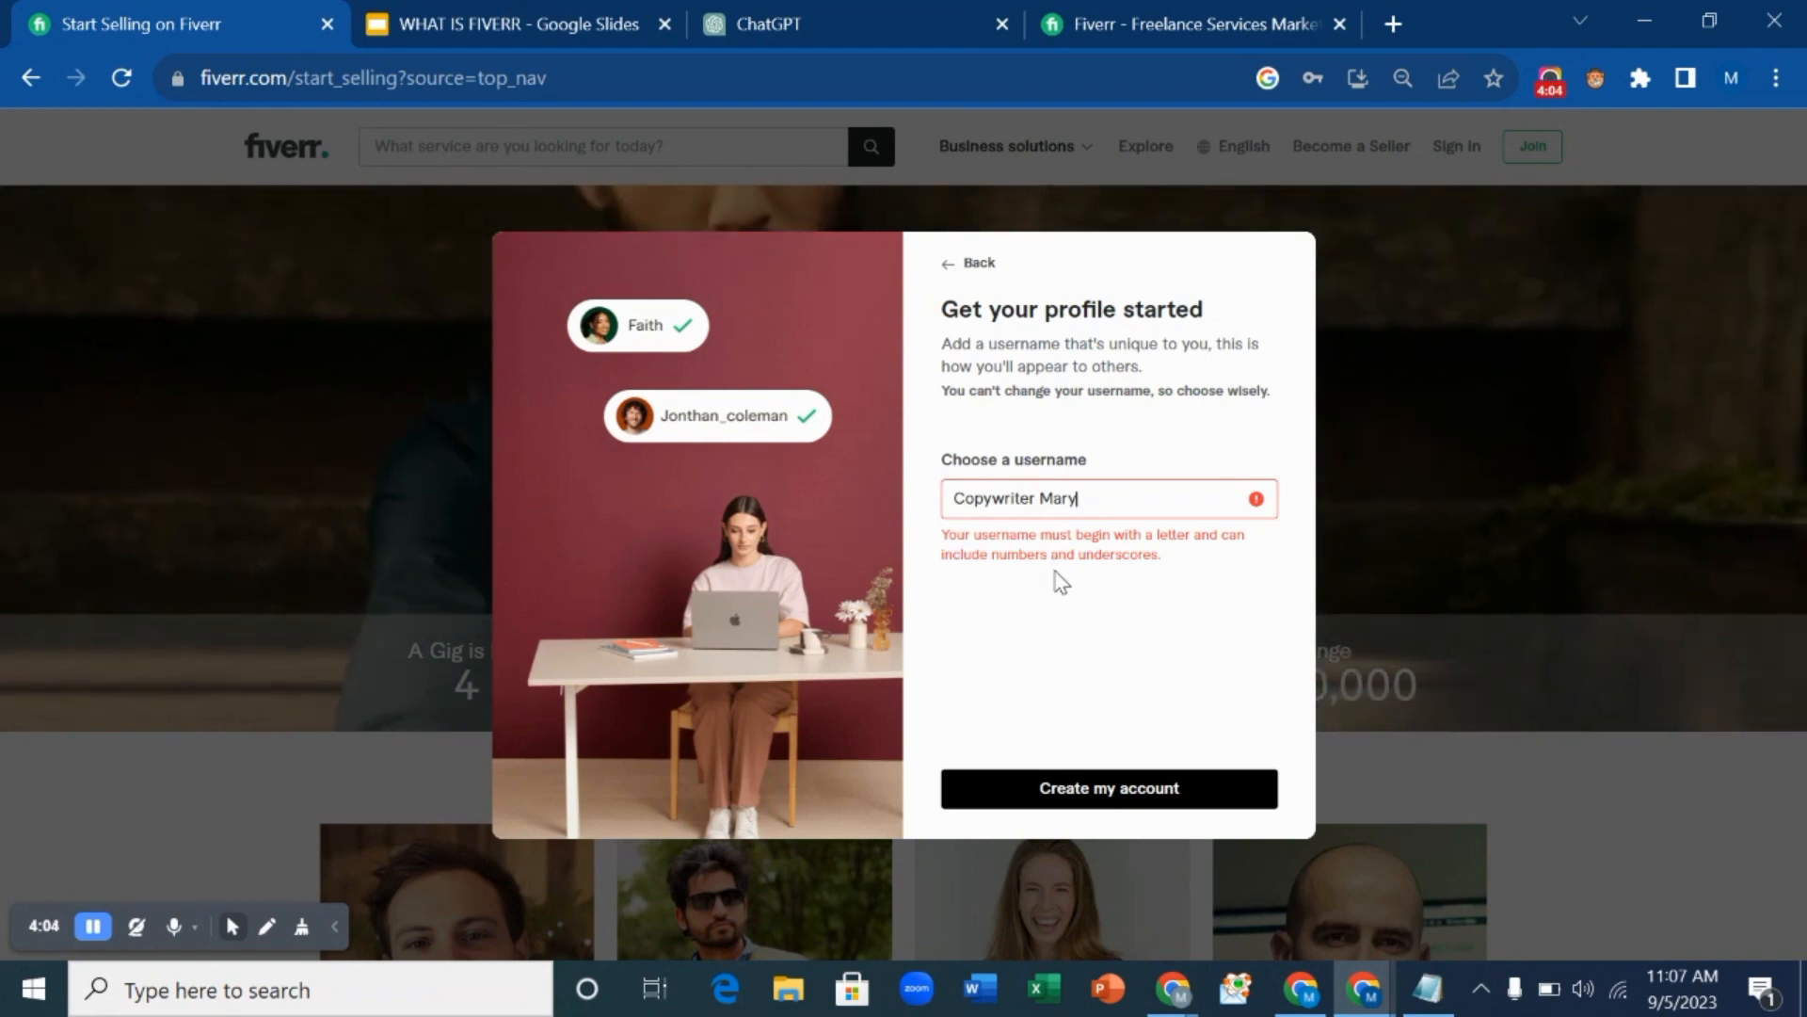
{"action": "left_click", "coordinate": [1039, 506]}
{"action": "key", "text": "BackSpace"}
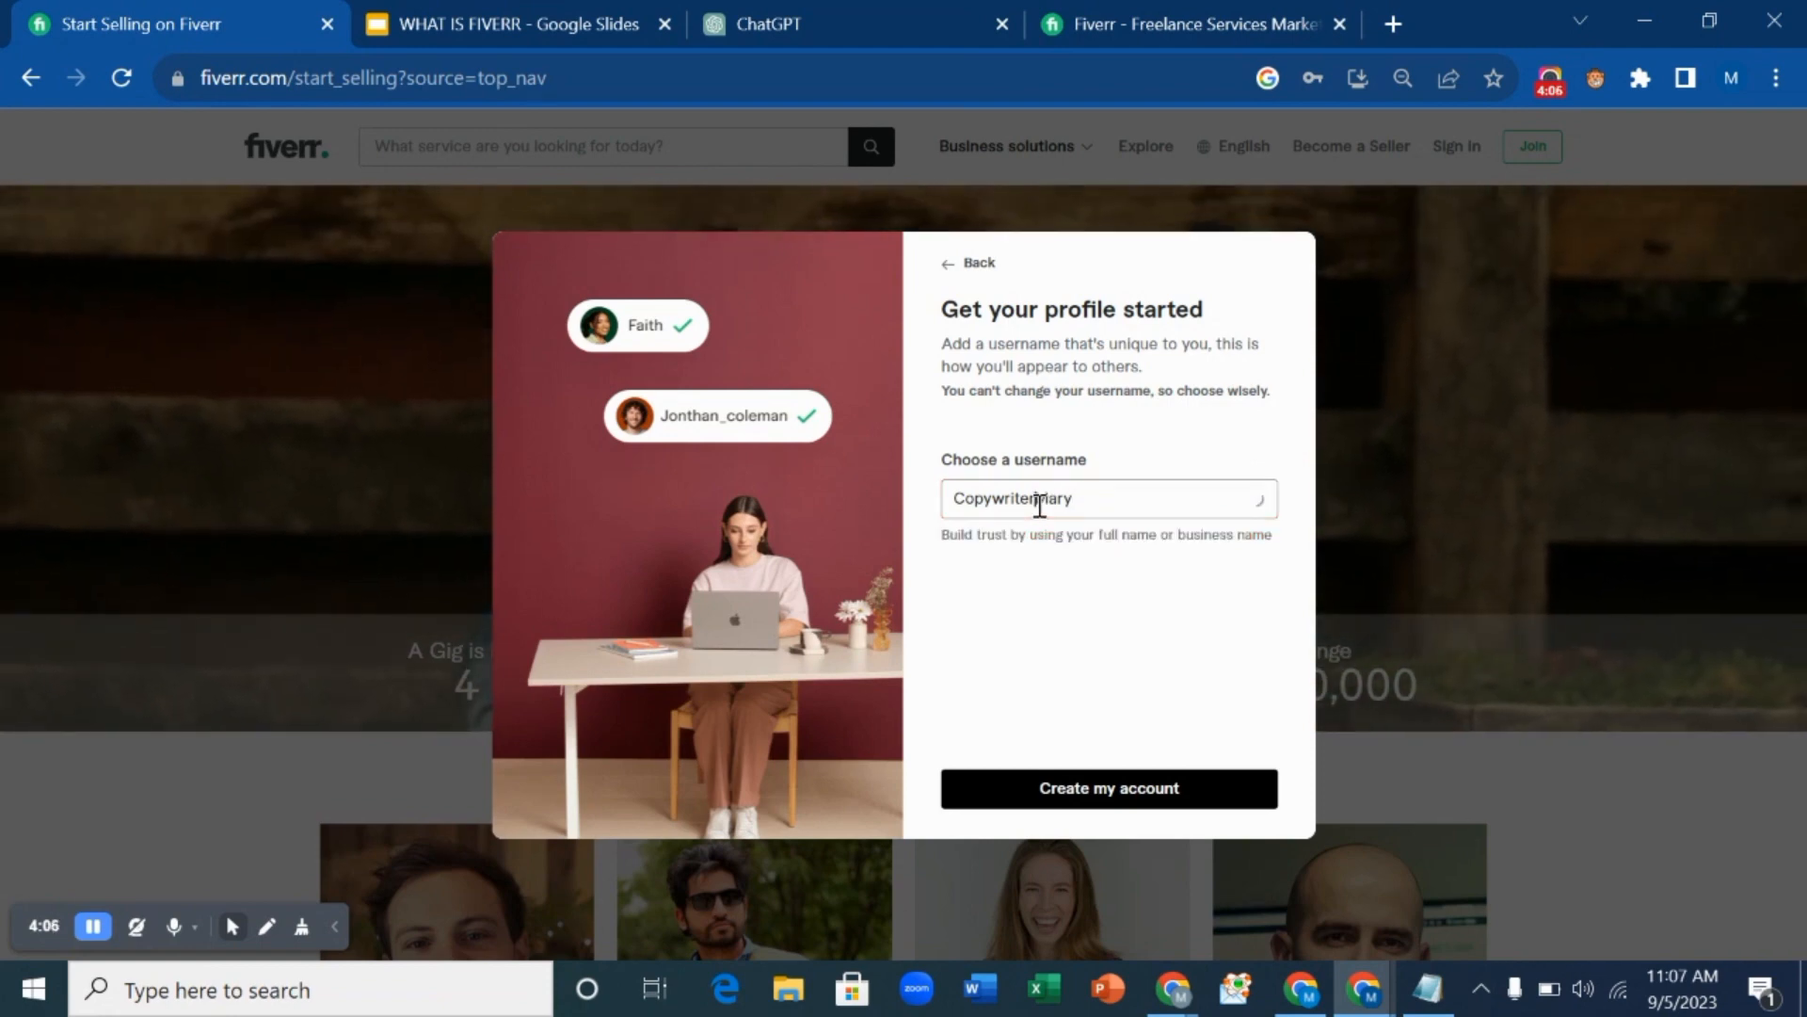
{"action": "type", "text": "_Jo"}
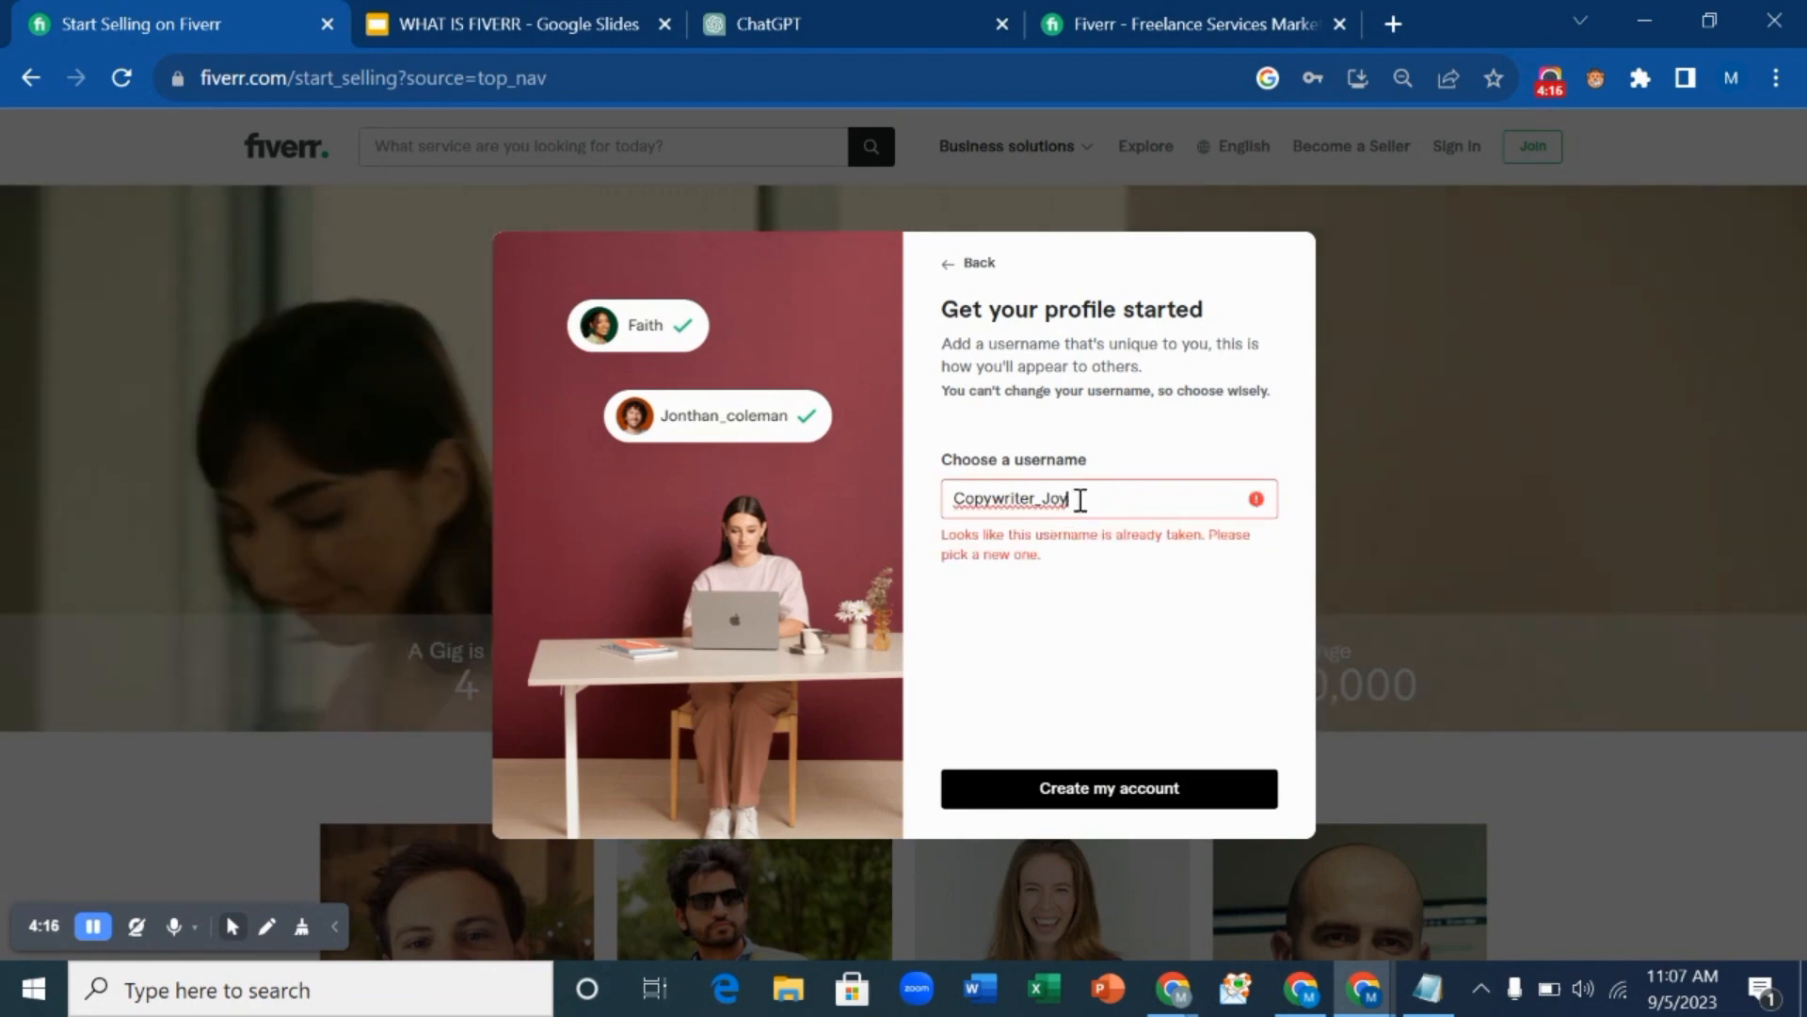
{"action": "type", "text": "1"}
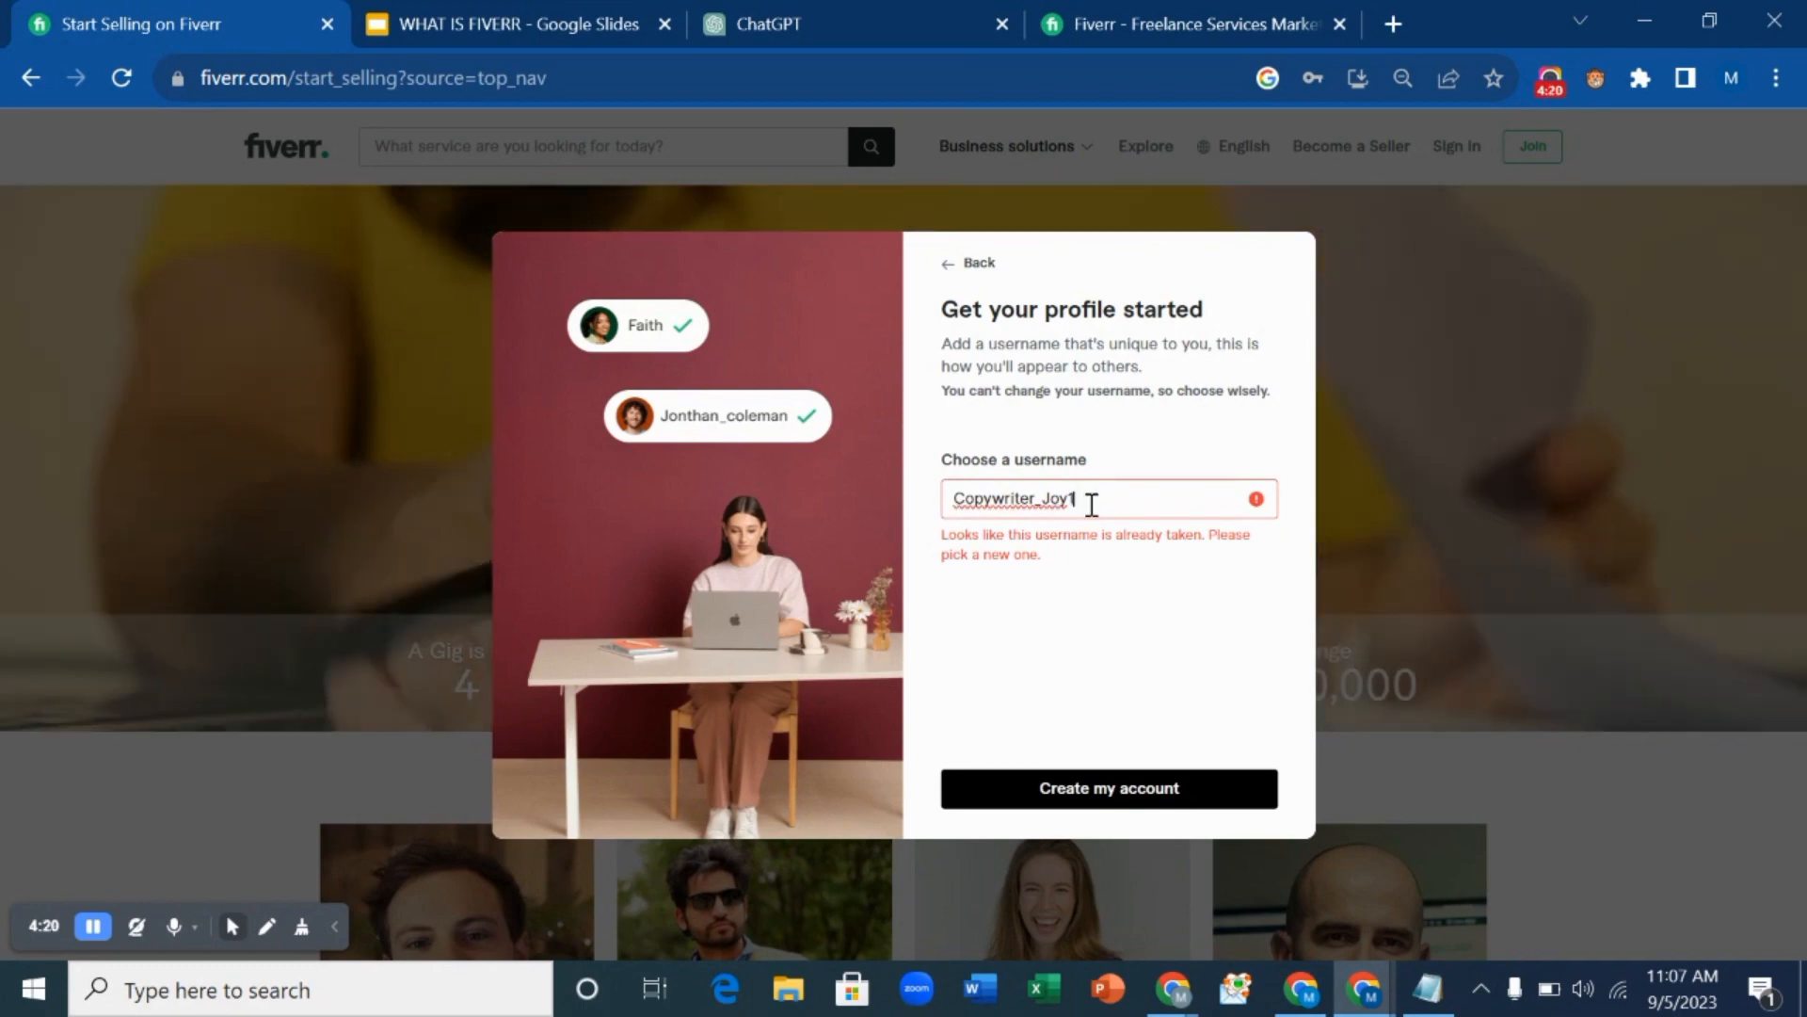
{"action": "key", "text": "BackSpace"}
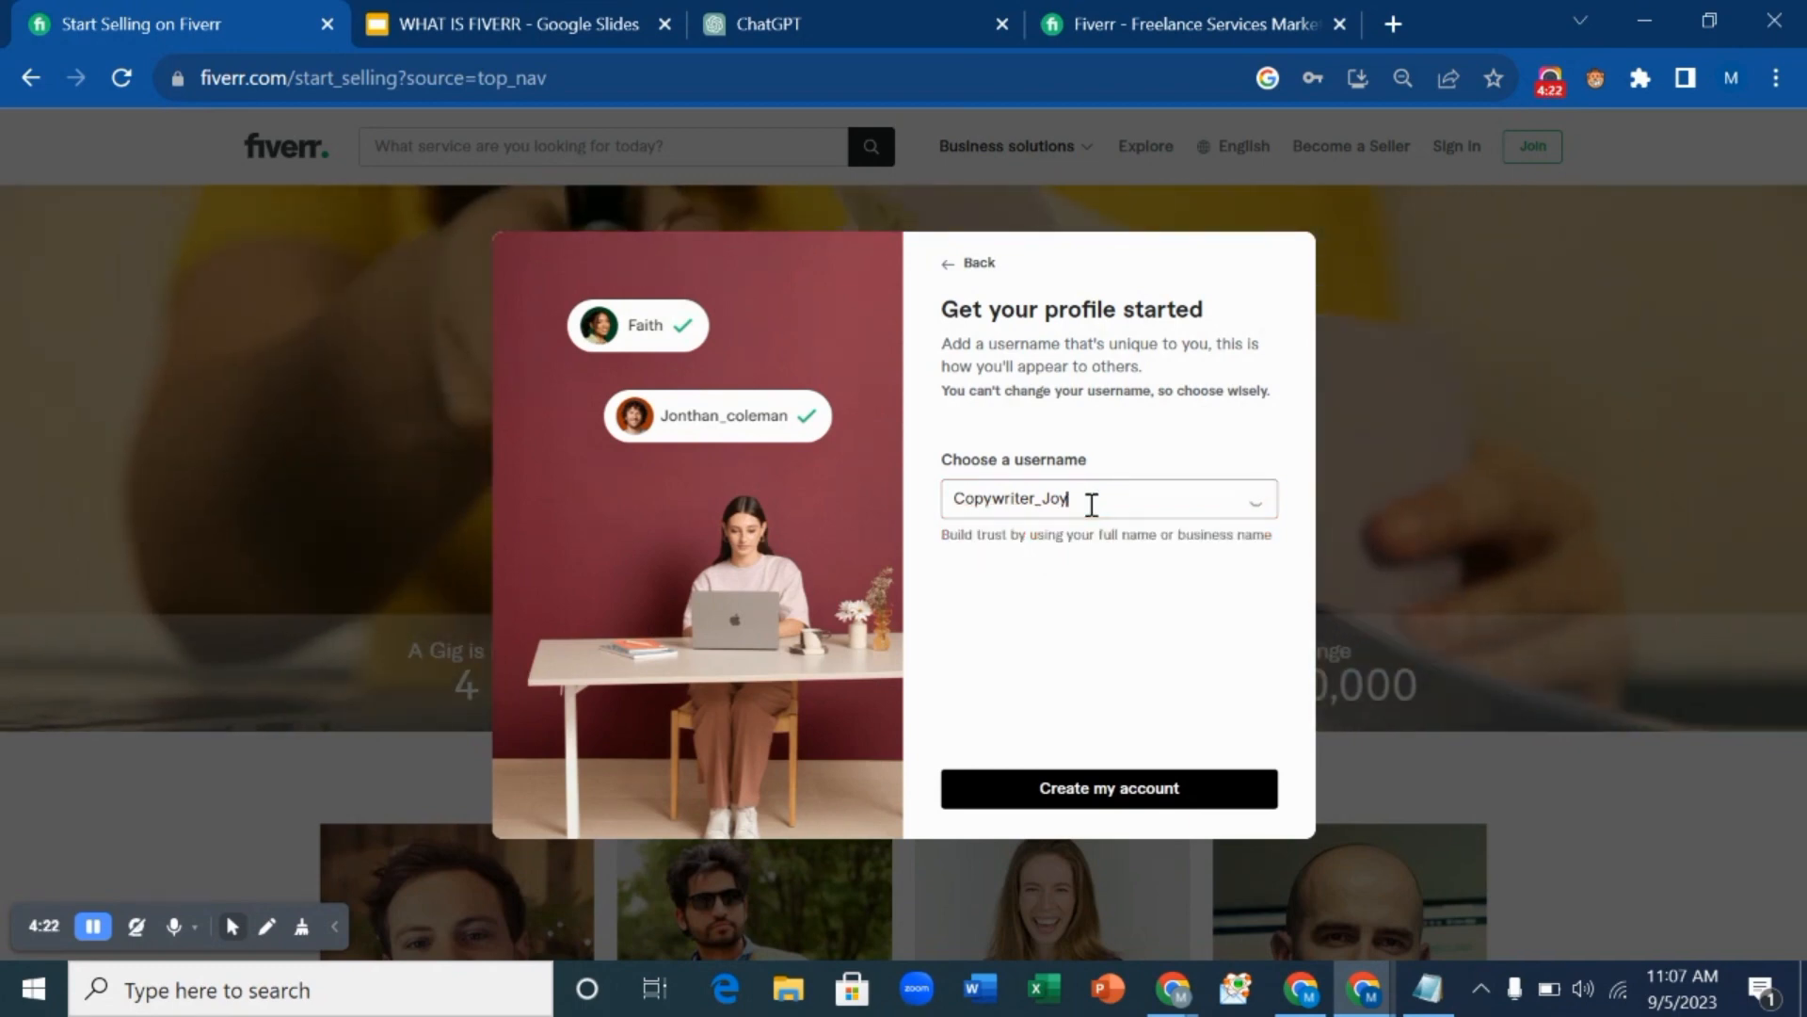
{"action": "type", "text": "2"}
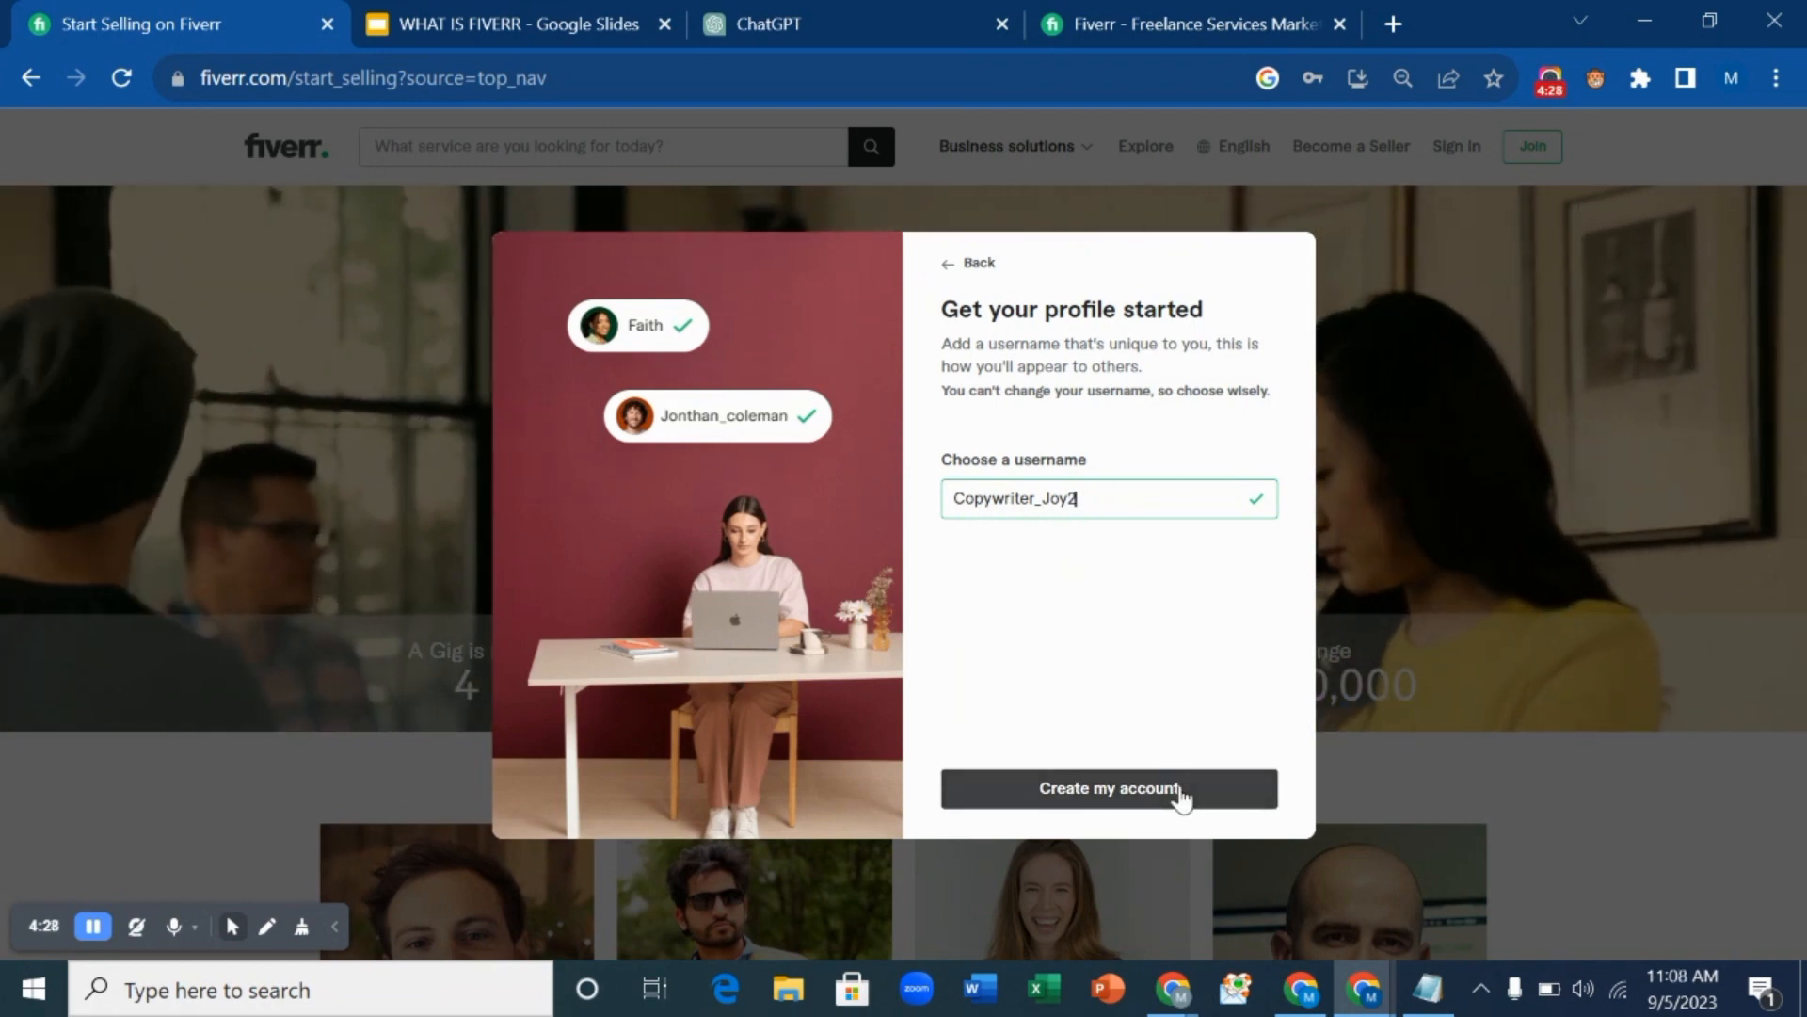
{"action": "left_click", "coordinate": [1182, 793]}
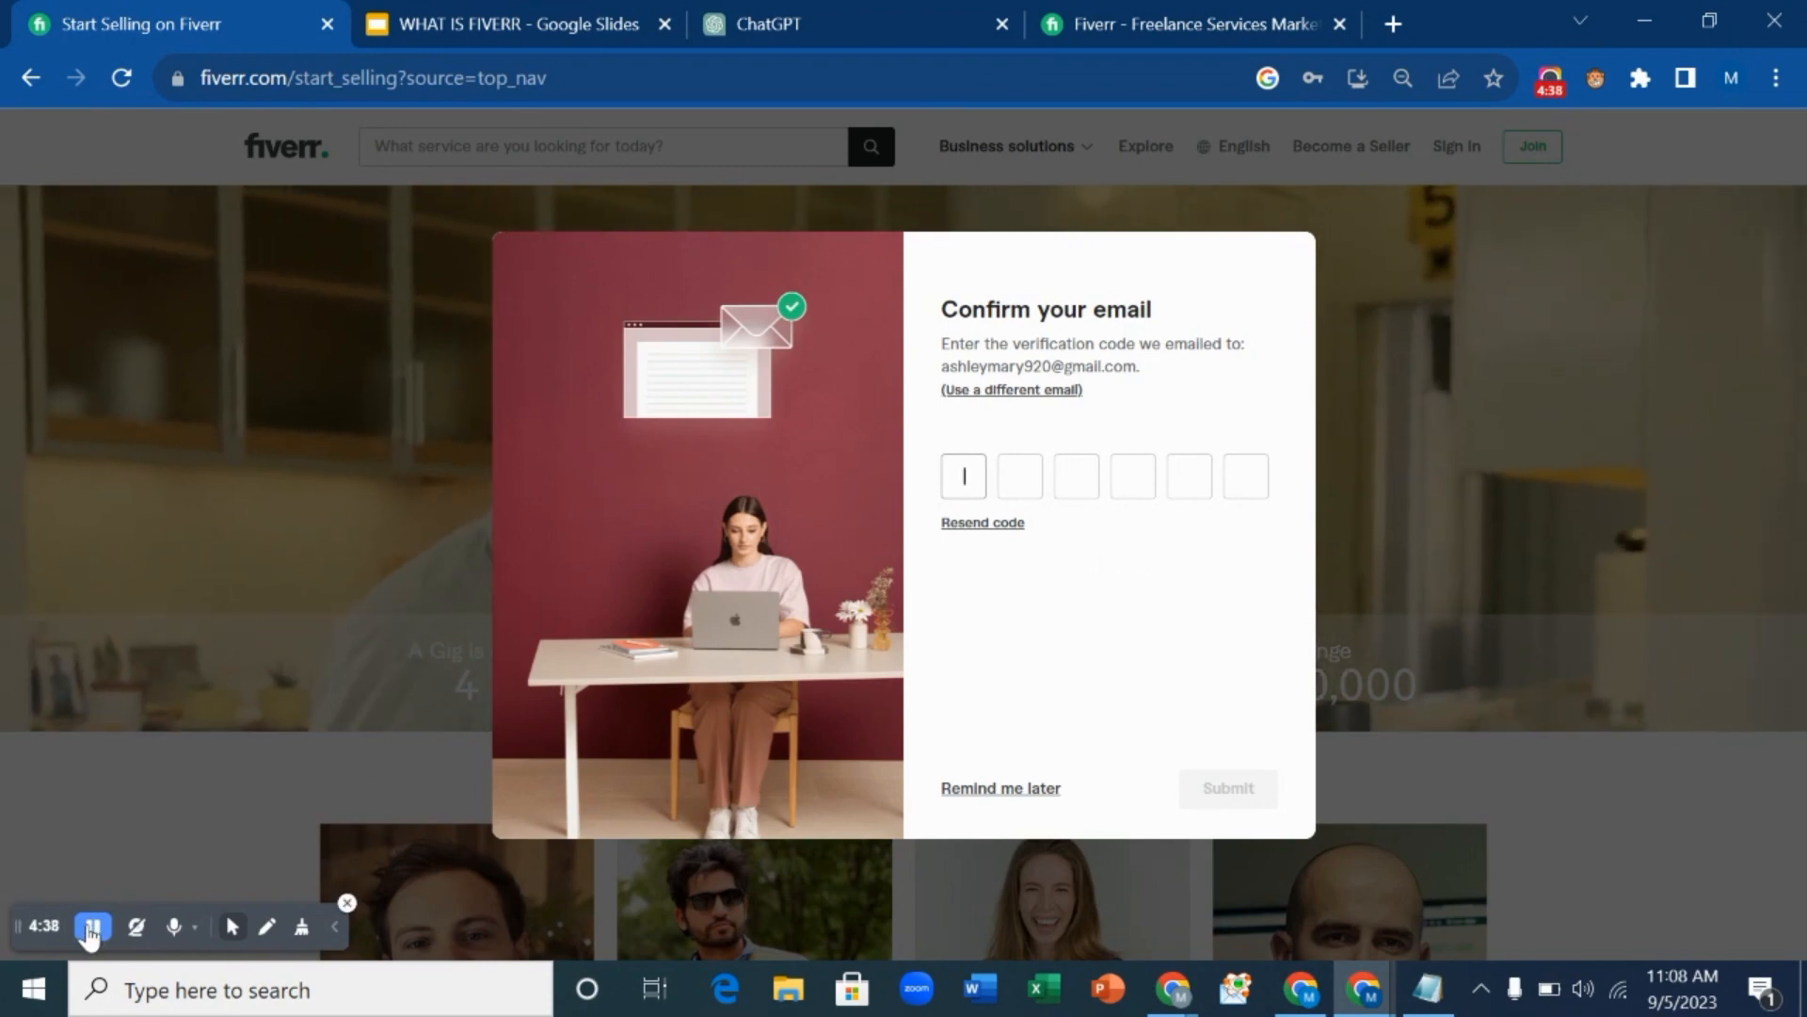
Submit the emailed six-digit verification code to confirm the email.
{"action": "left_click", "coordinate": [91, 927]}
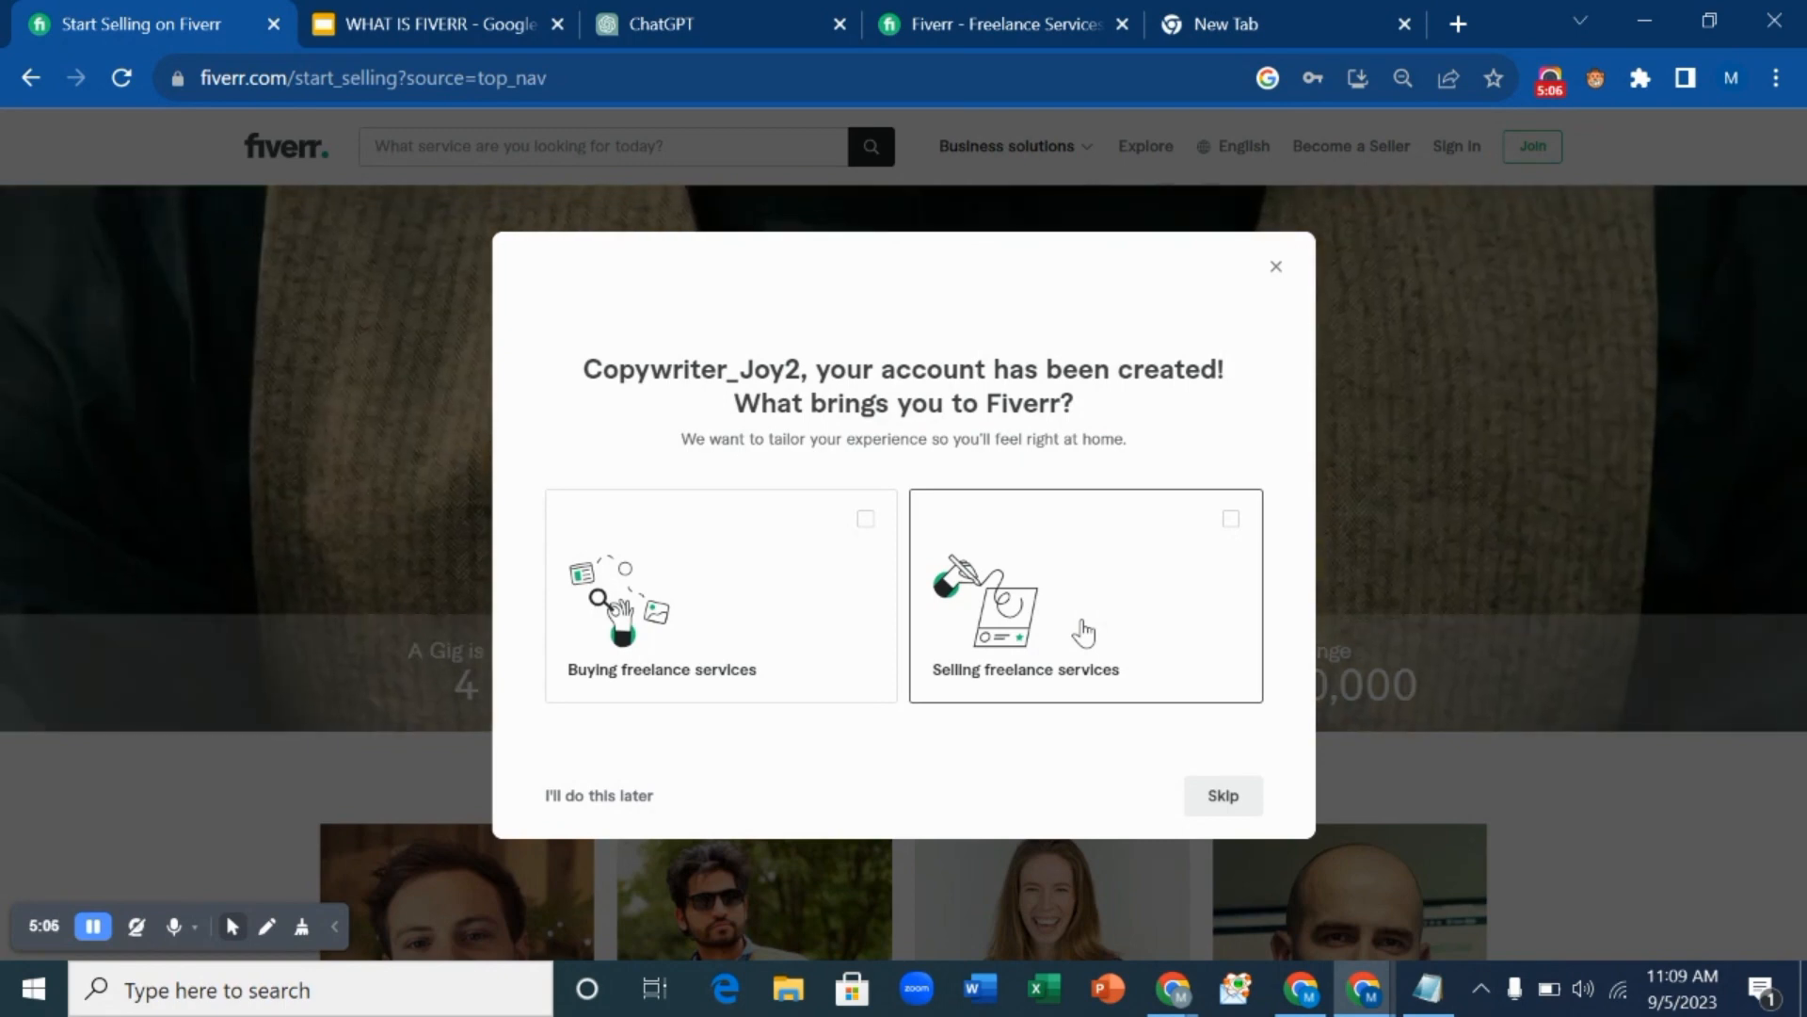
Answer onboarding: selling freelance services, as a Solo freelancer, working both online and offline.
{"action": "left_click", "coordinate": [1084, 633]}
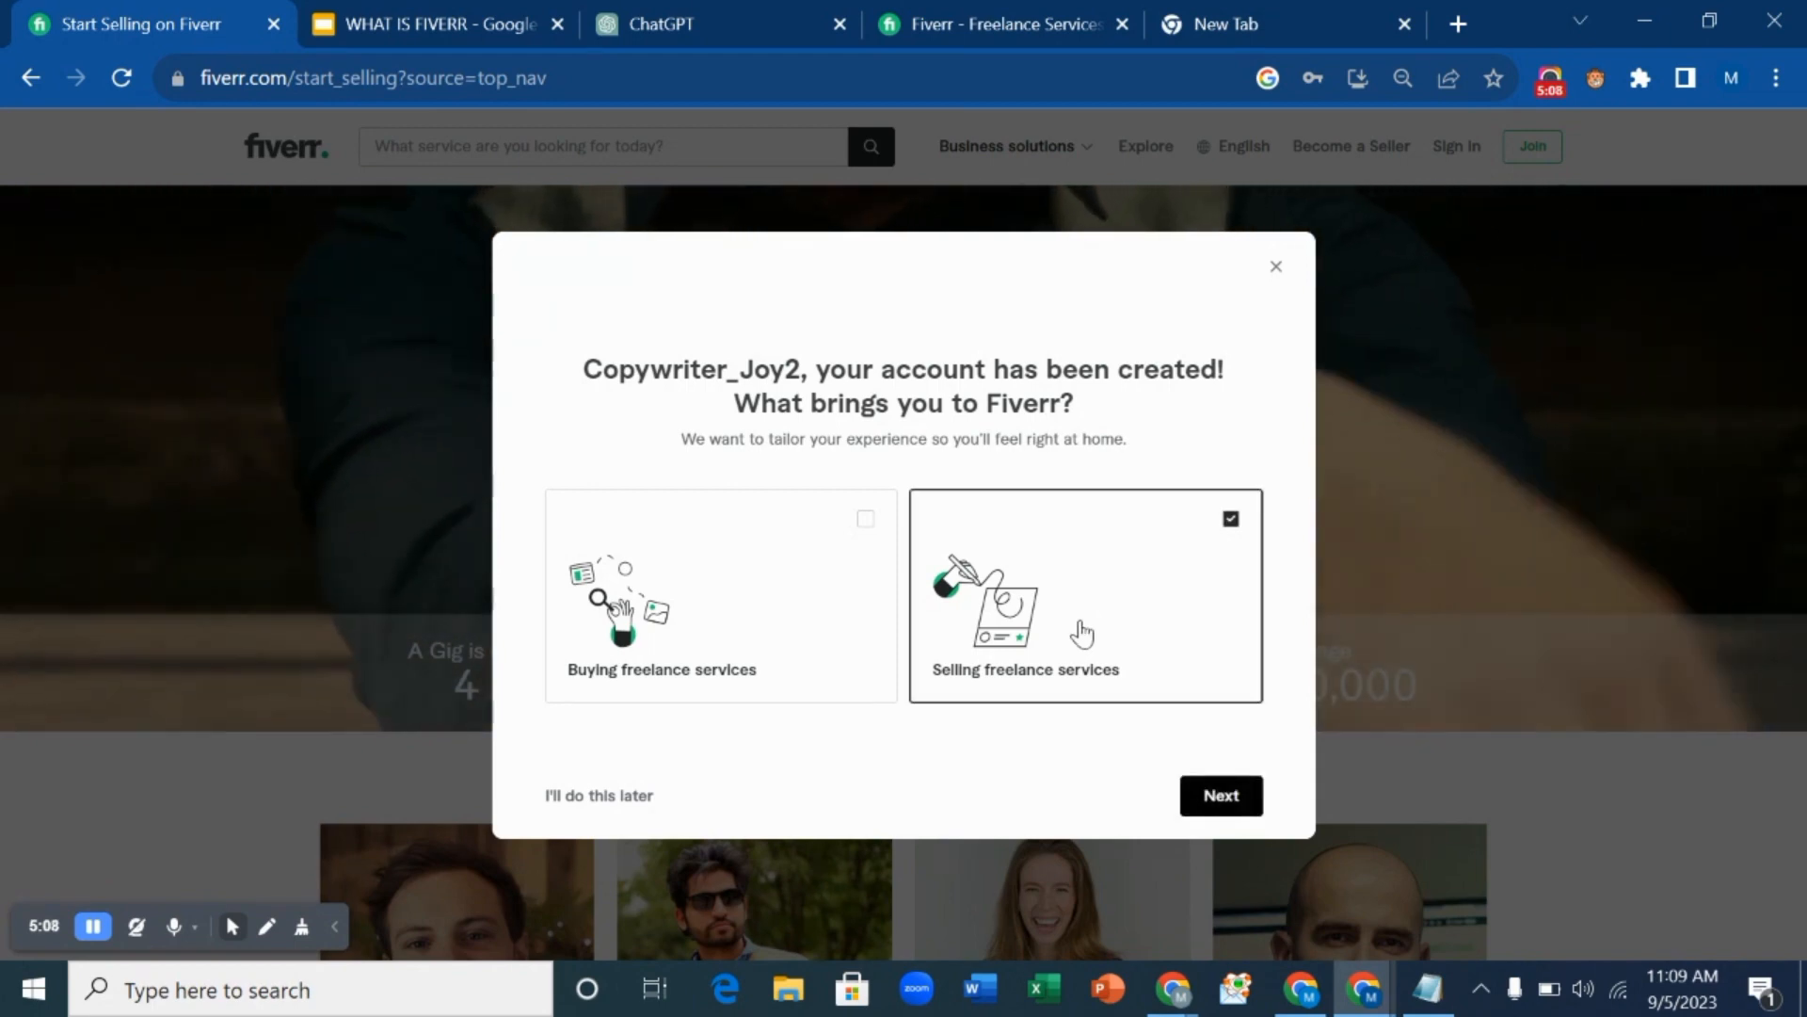
{"action": "left_click", "coordinate": [1224, 797]}
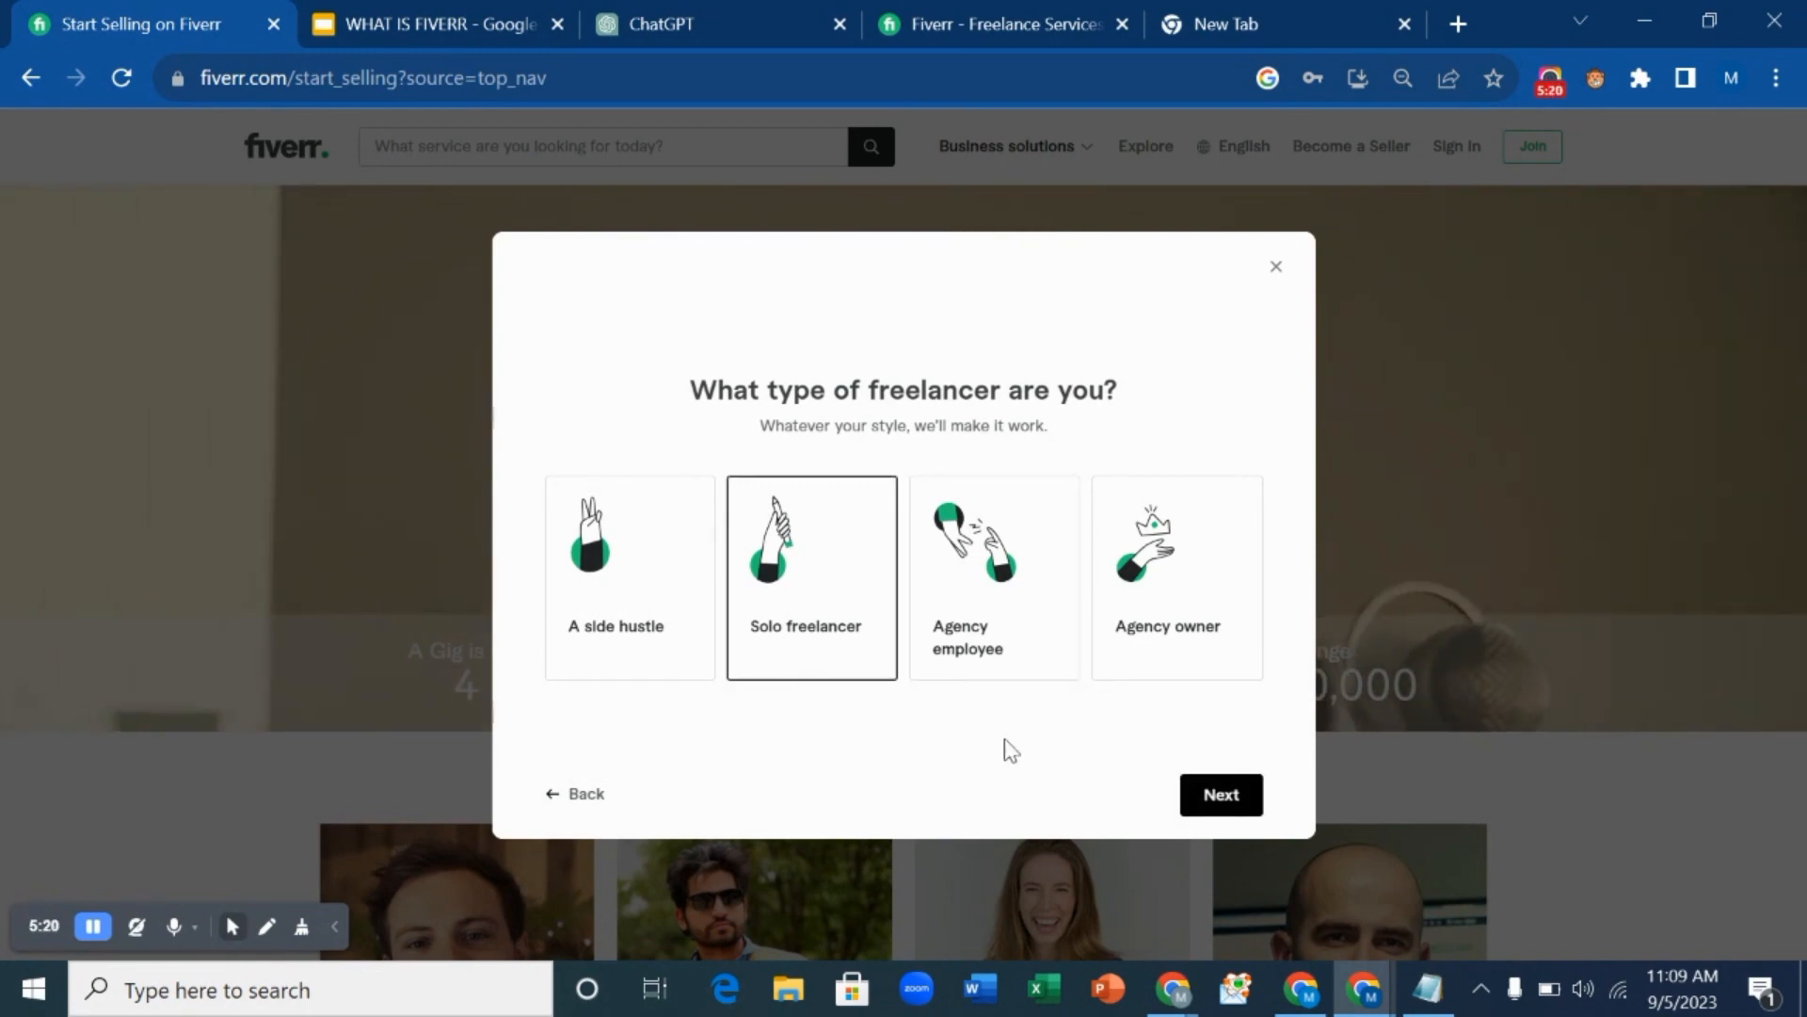
{"action": "left_click", "coordinate": [1240, 806]}
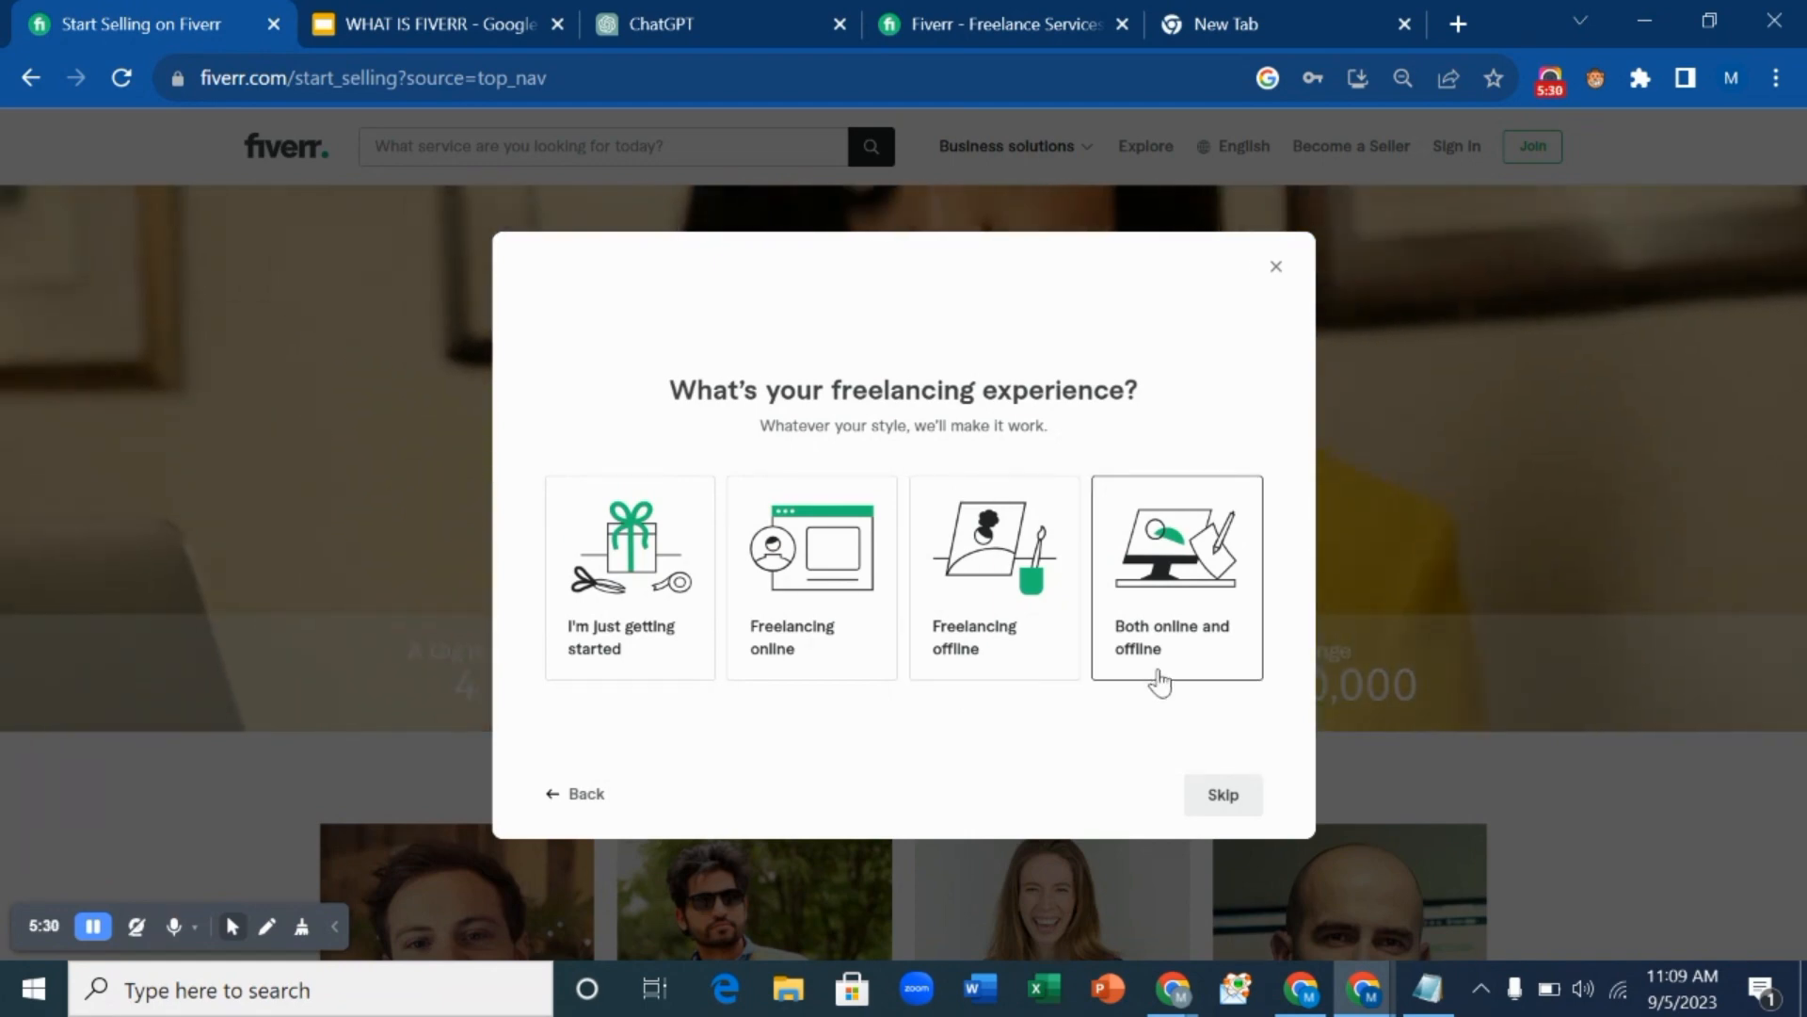
{"action": "left_click", "coordinate": [1159, 678]}
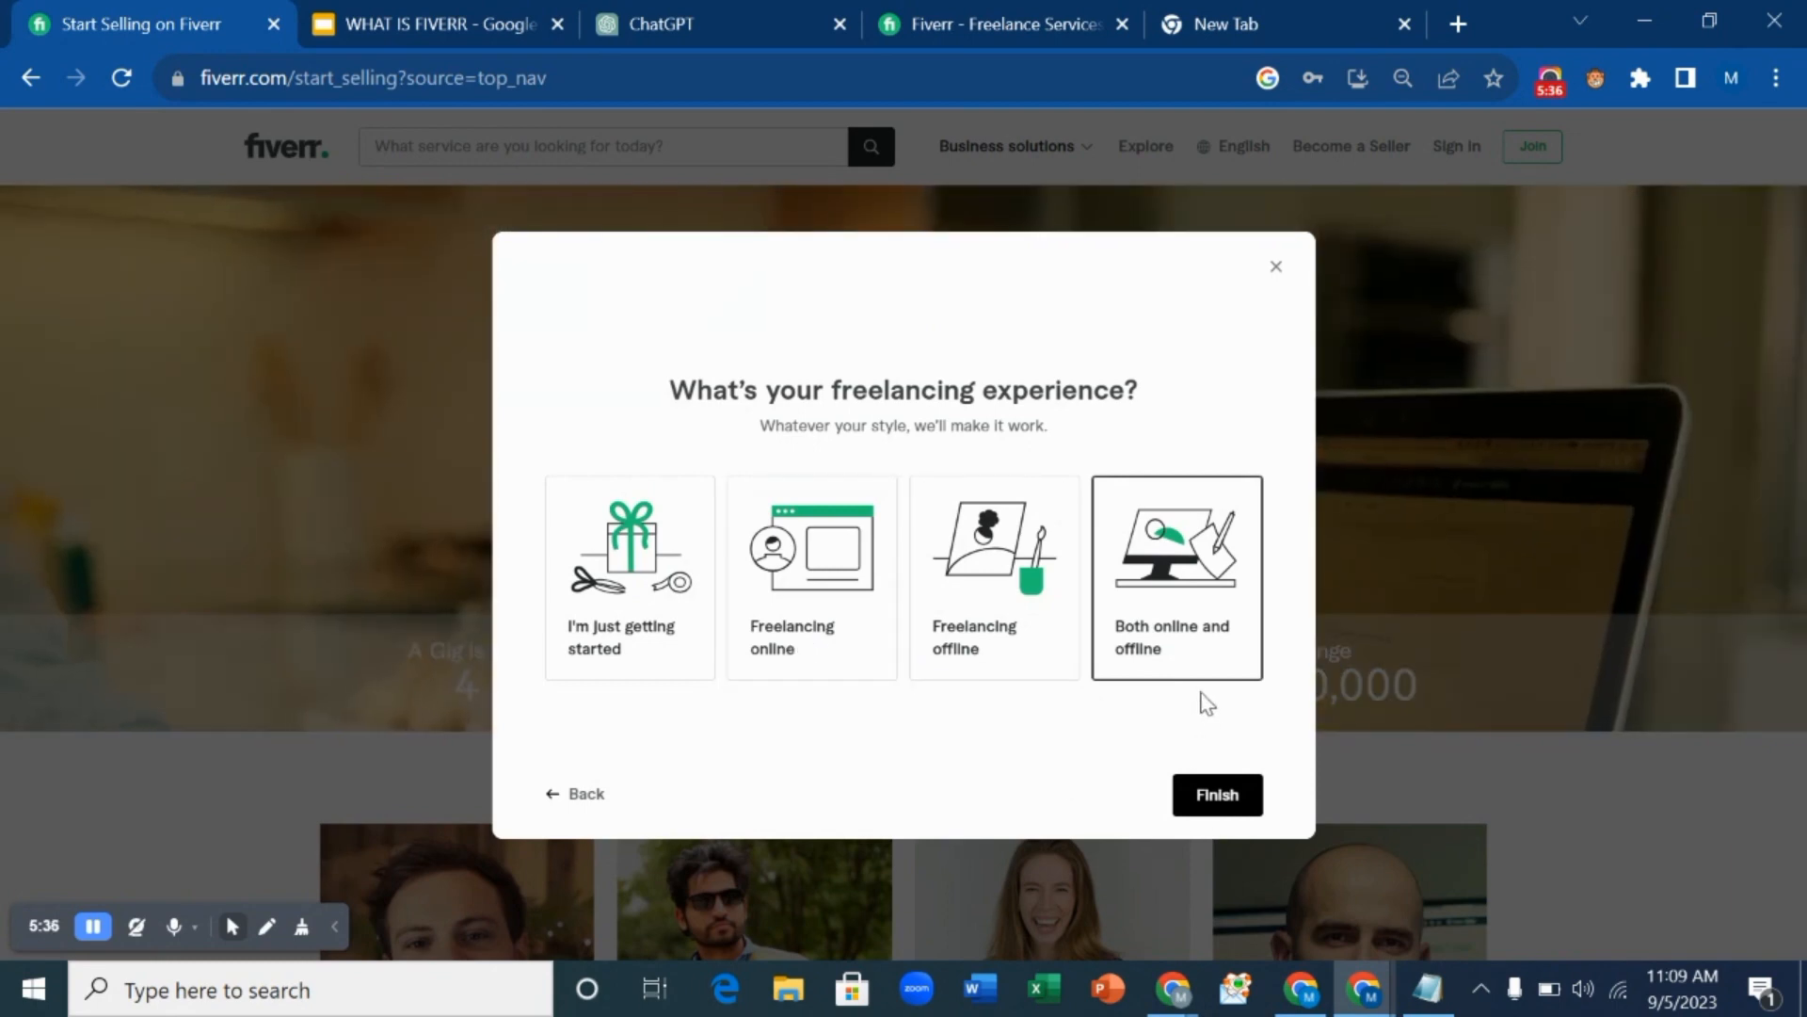
{"action": "left_click", "coordinate": [1209, 792]}
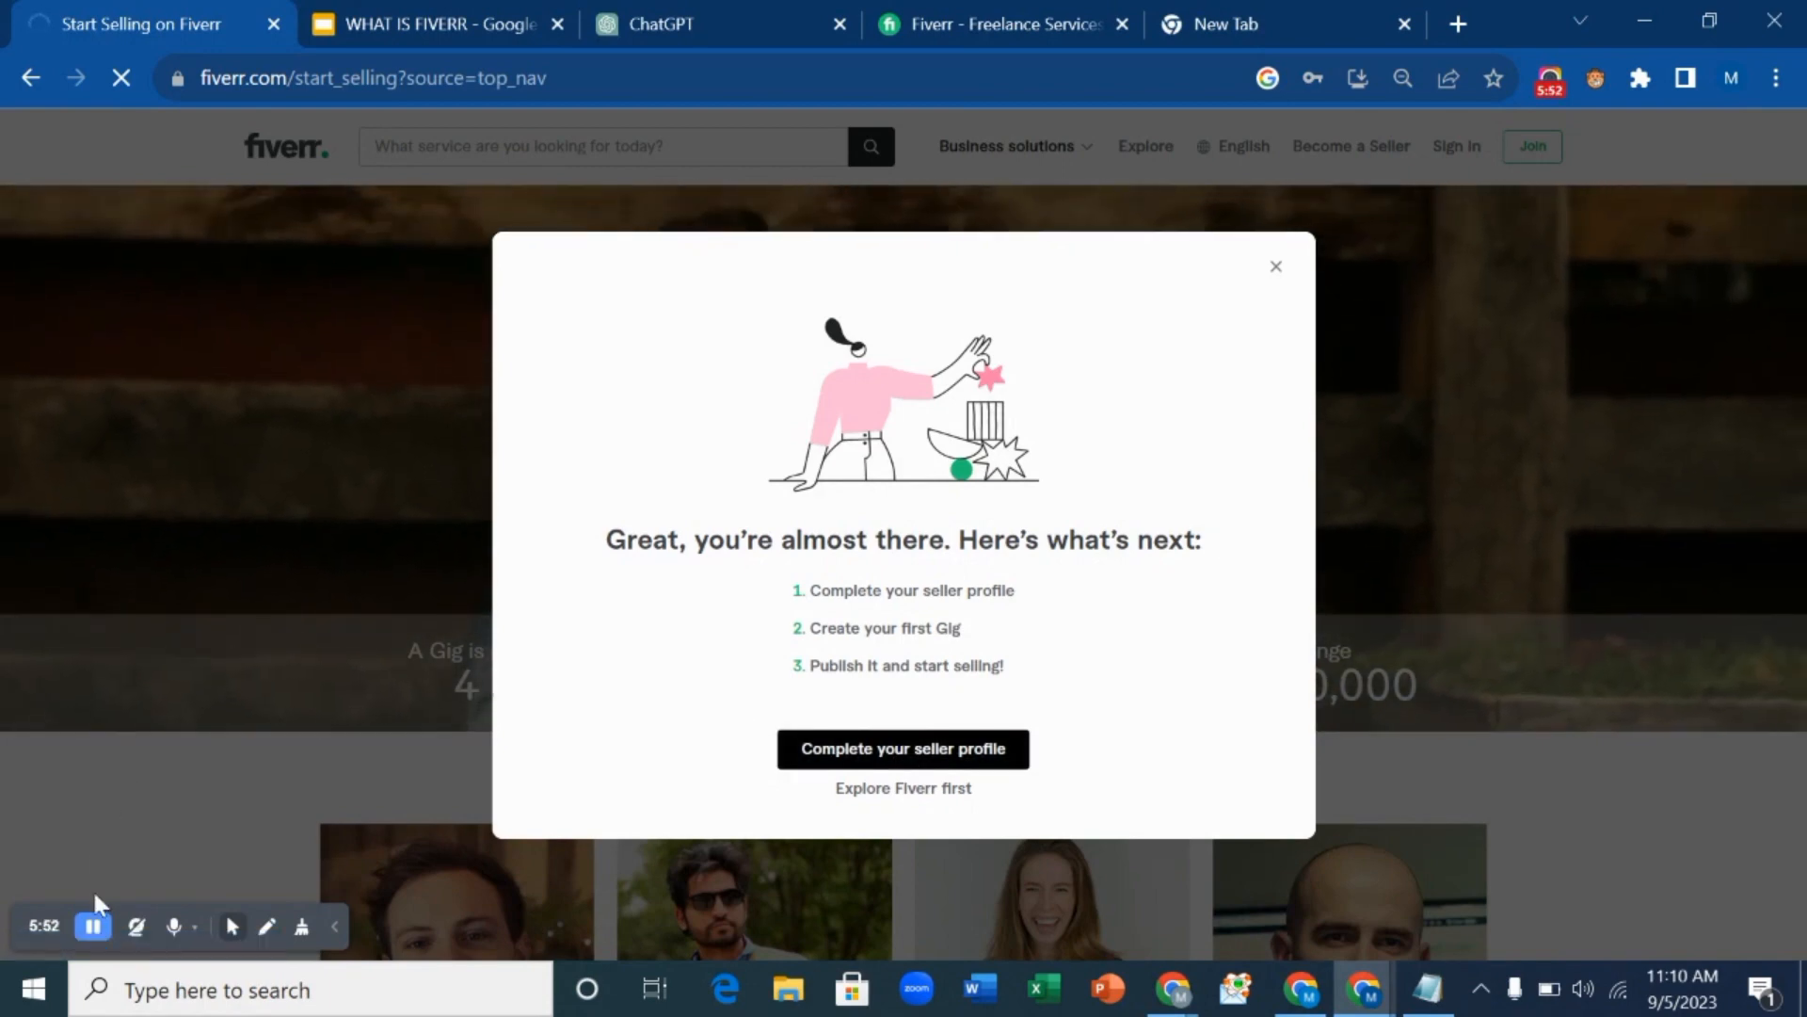
Dismiss the 'almost there' dialog and look over the signed-in Work Your Way page.
{"action": "left_click", "coordinate": [92, 925]}
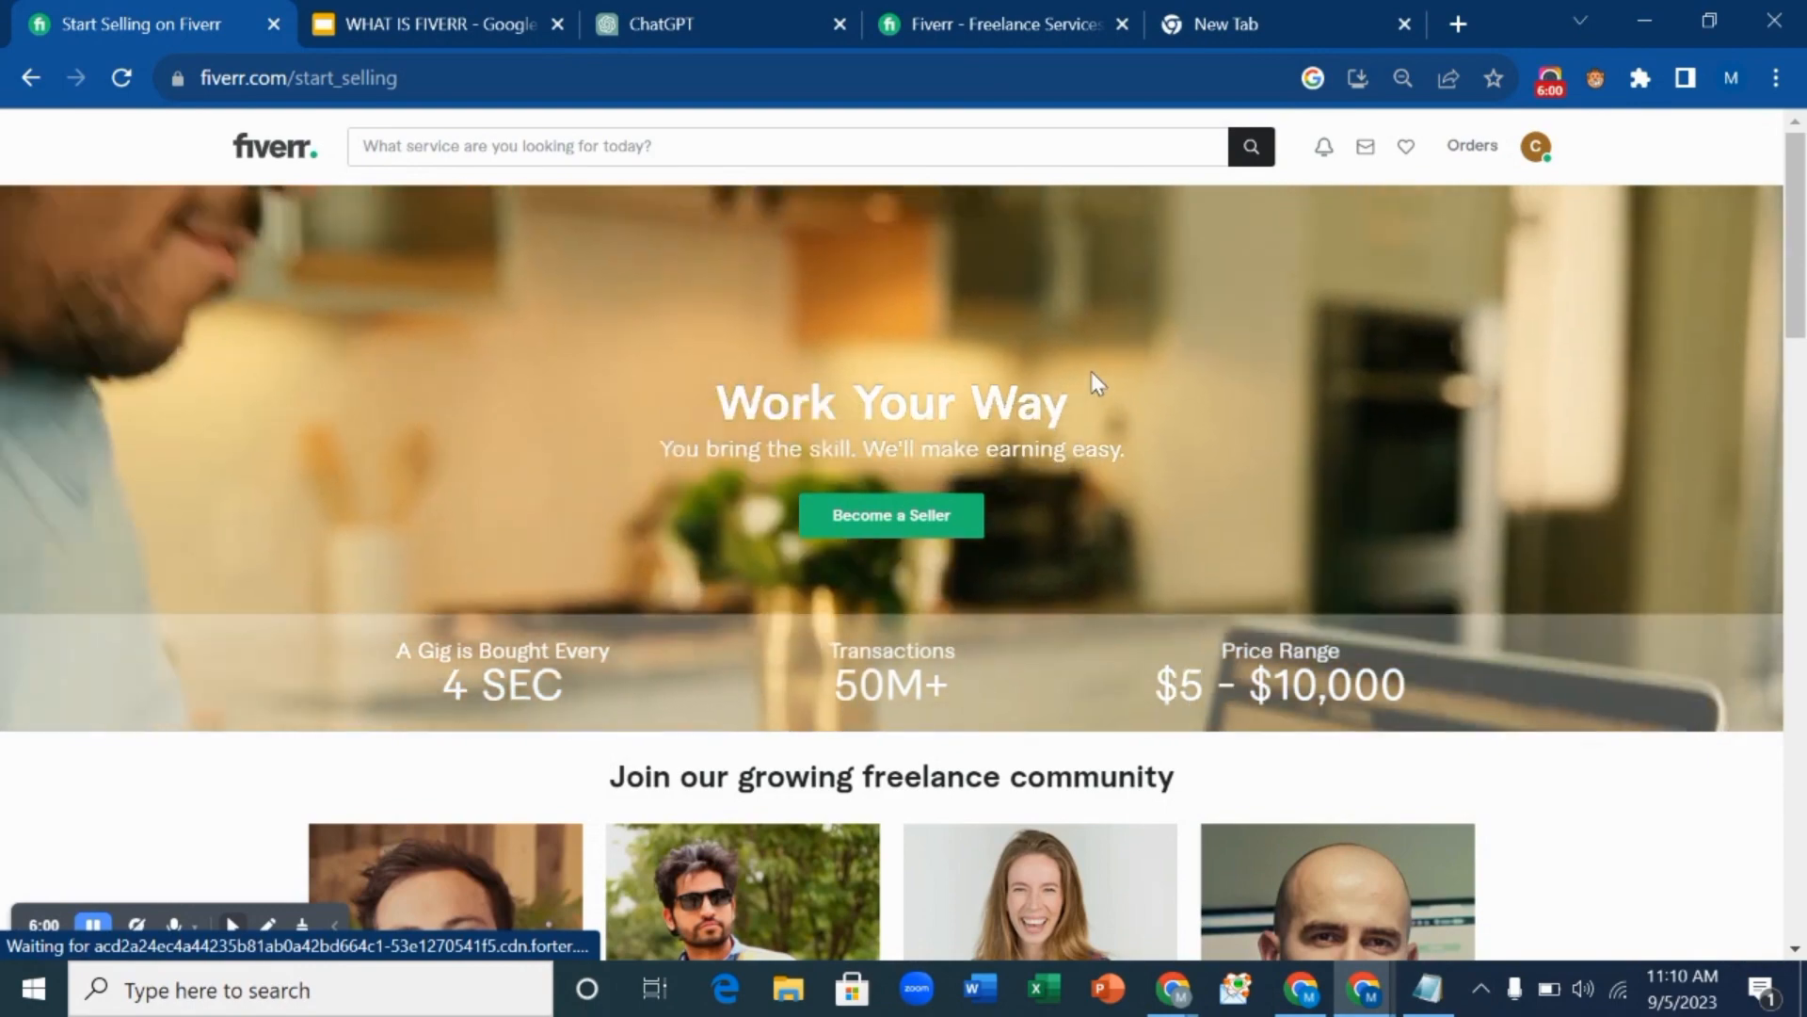
{"action": "scroll", "coordinate": [1094, 374], "scroll_direction": "down", "scroll_amount": 4}
{"action": "scroll", "coordinate": [1092, 376], "scroll_direction": "up", "scroll_amount": 4}
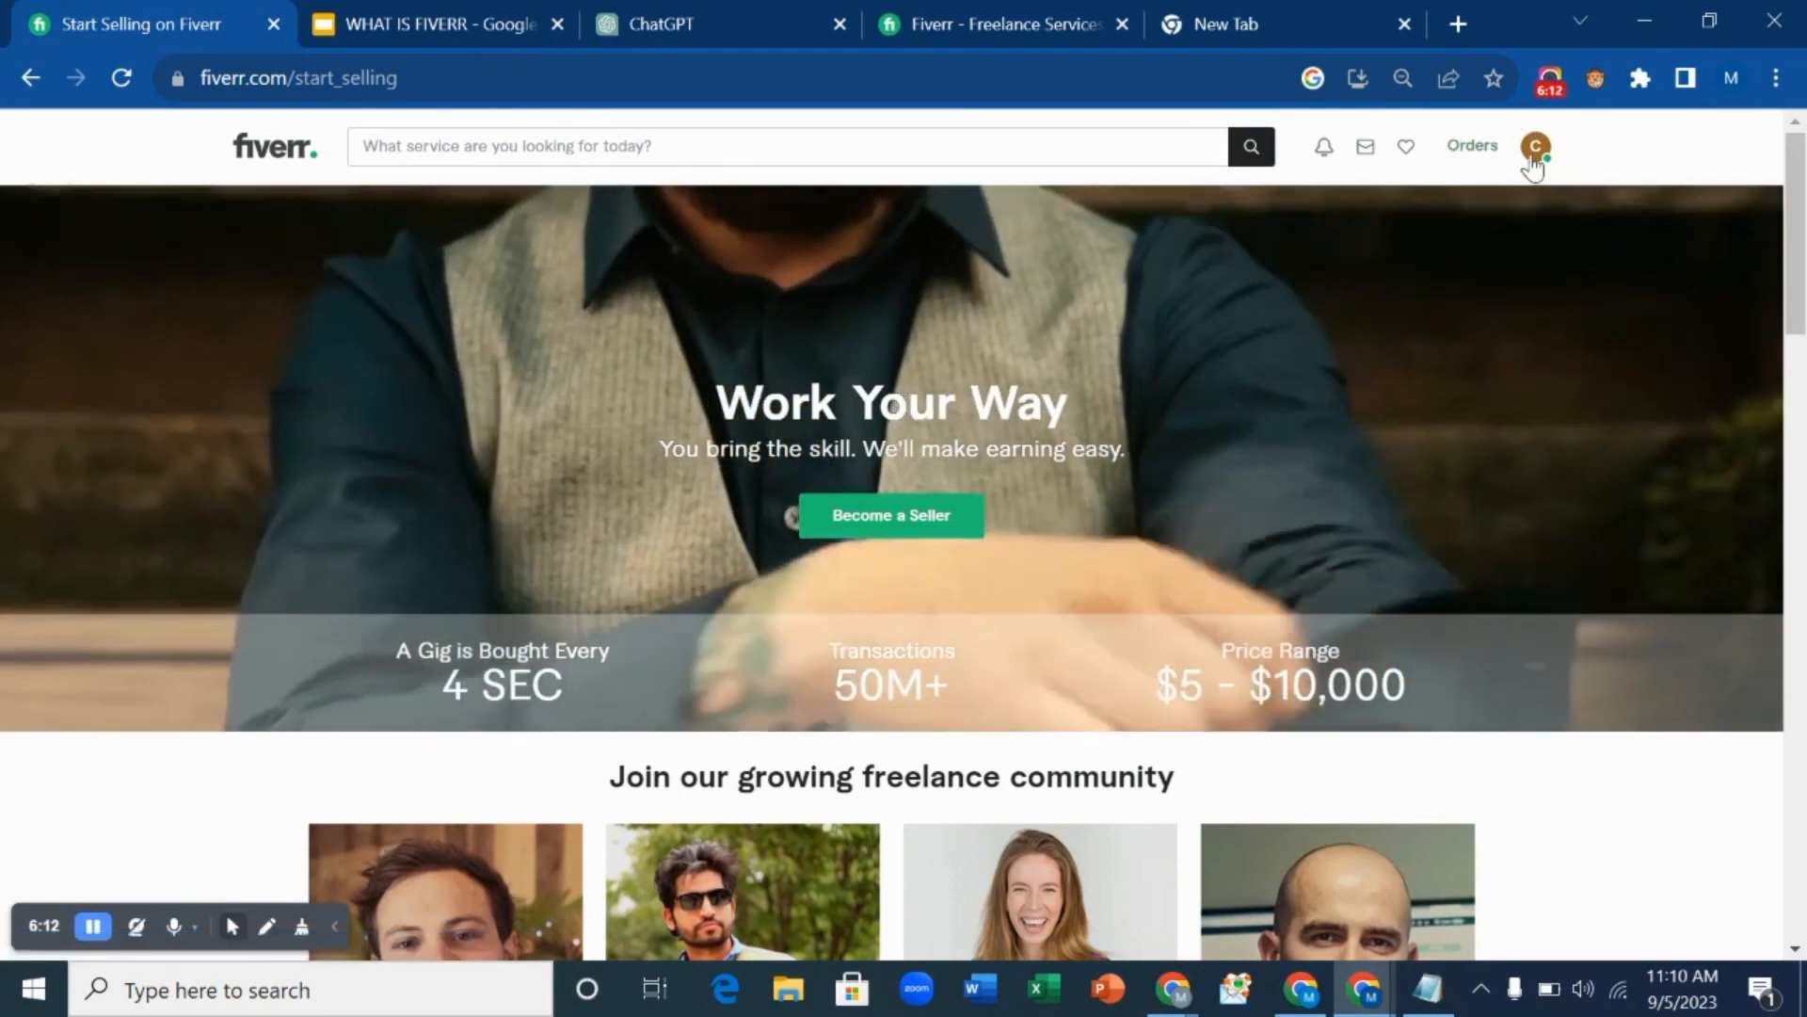
Choose Profile from the avatar menu and look over the new profile page.
{"action": "left_click", "coordinate": [1534, 160]}
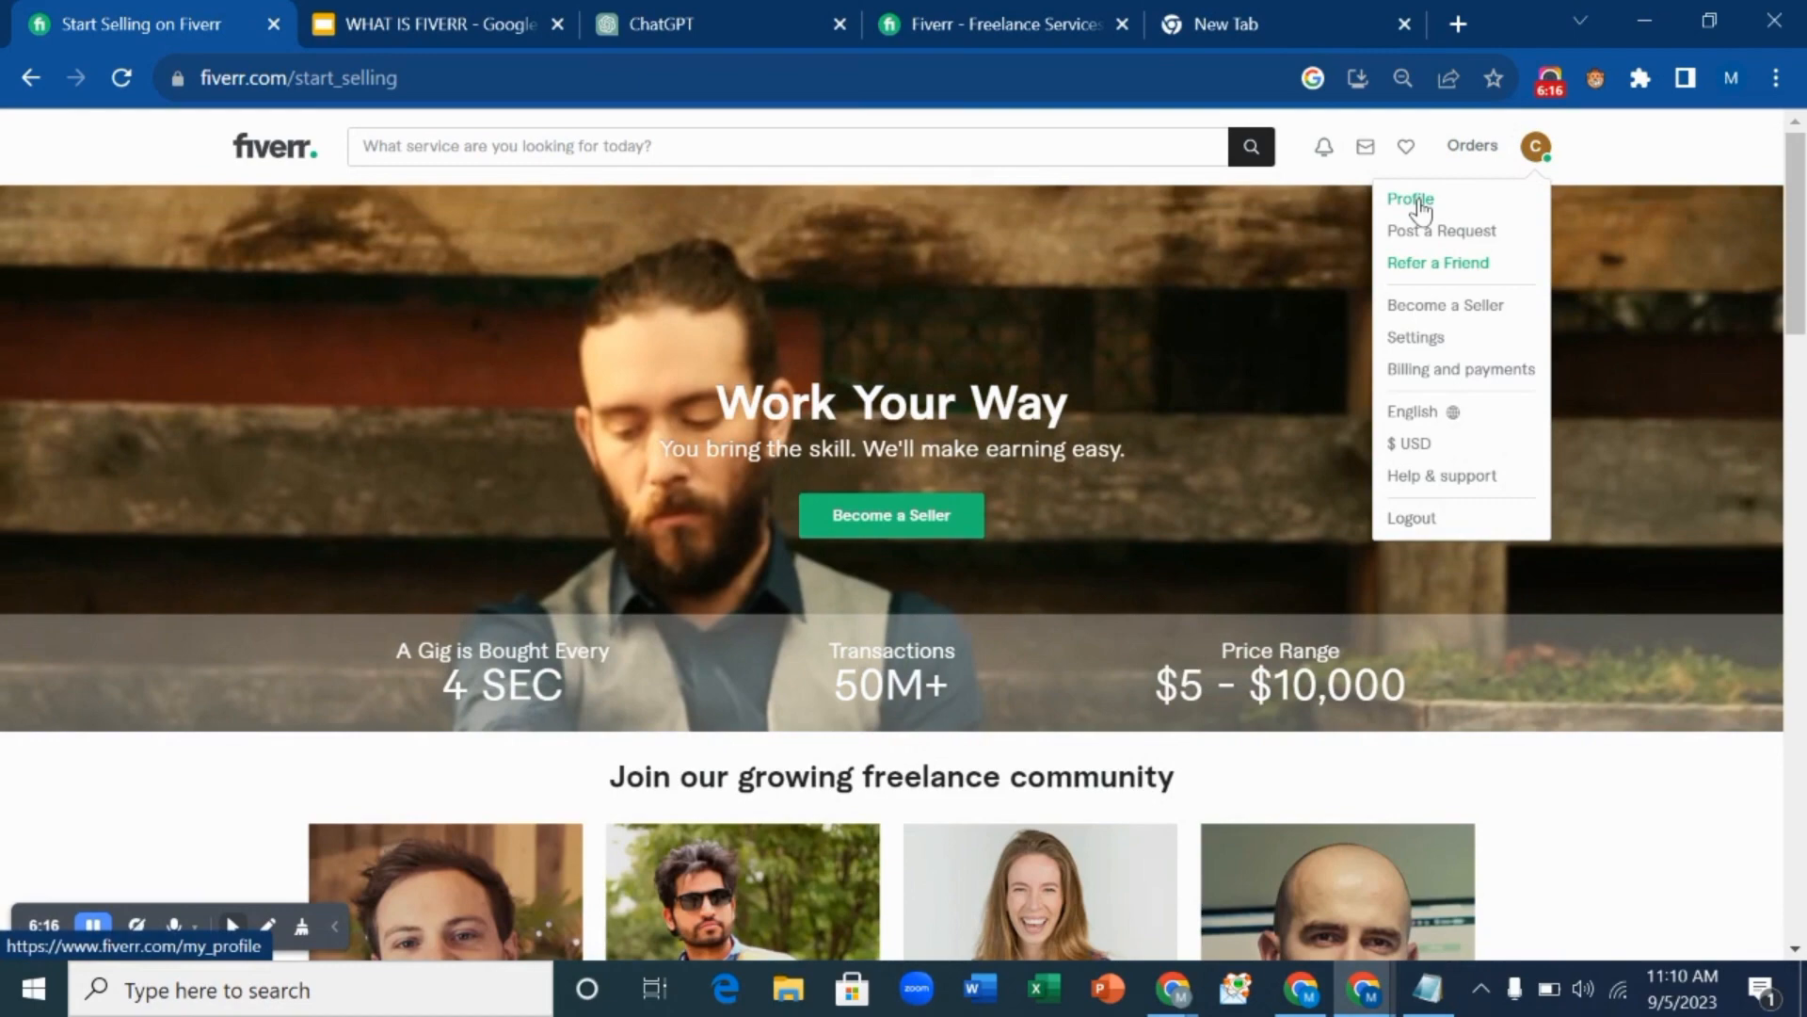
{"action": "left_click", "coordinate": [1418, 200]}
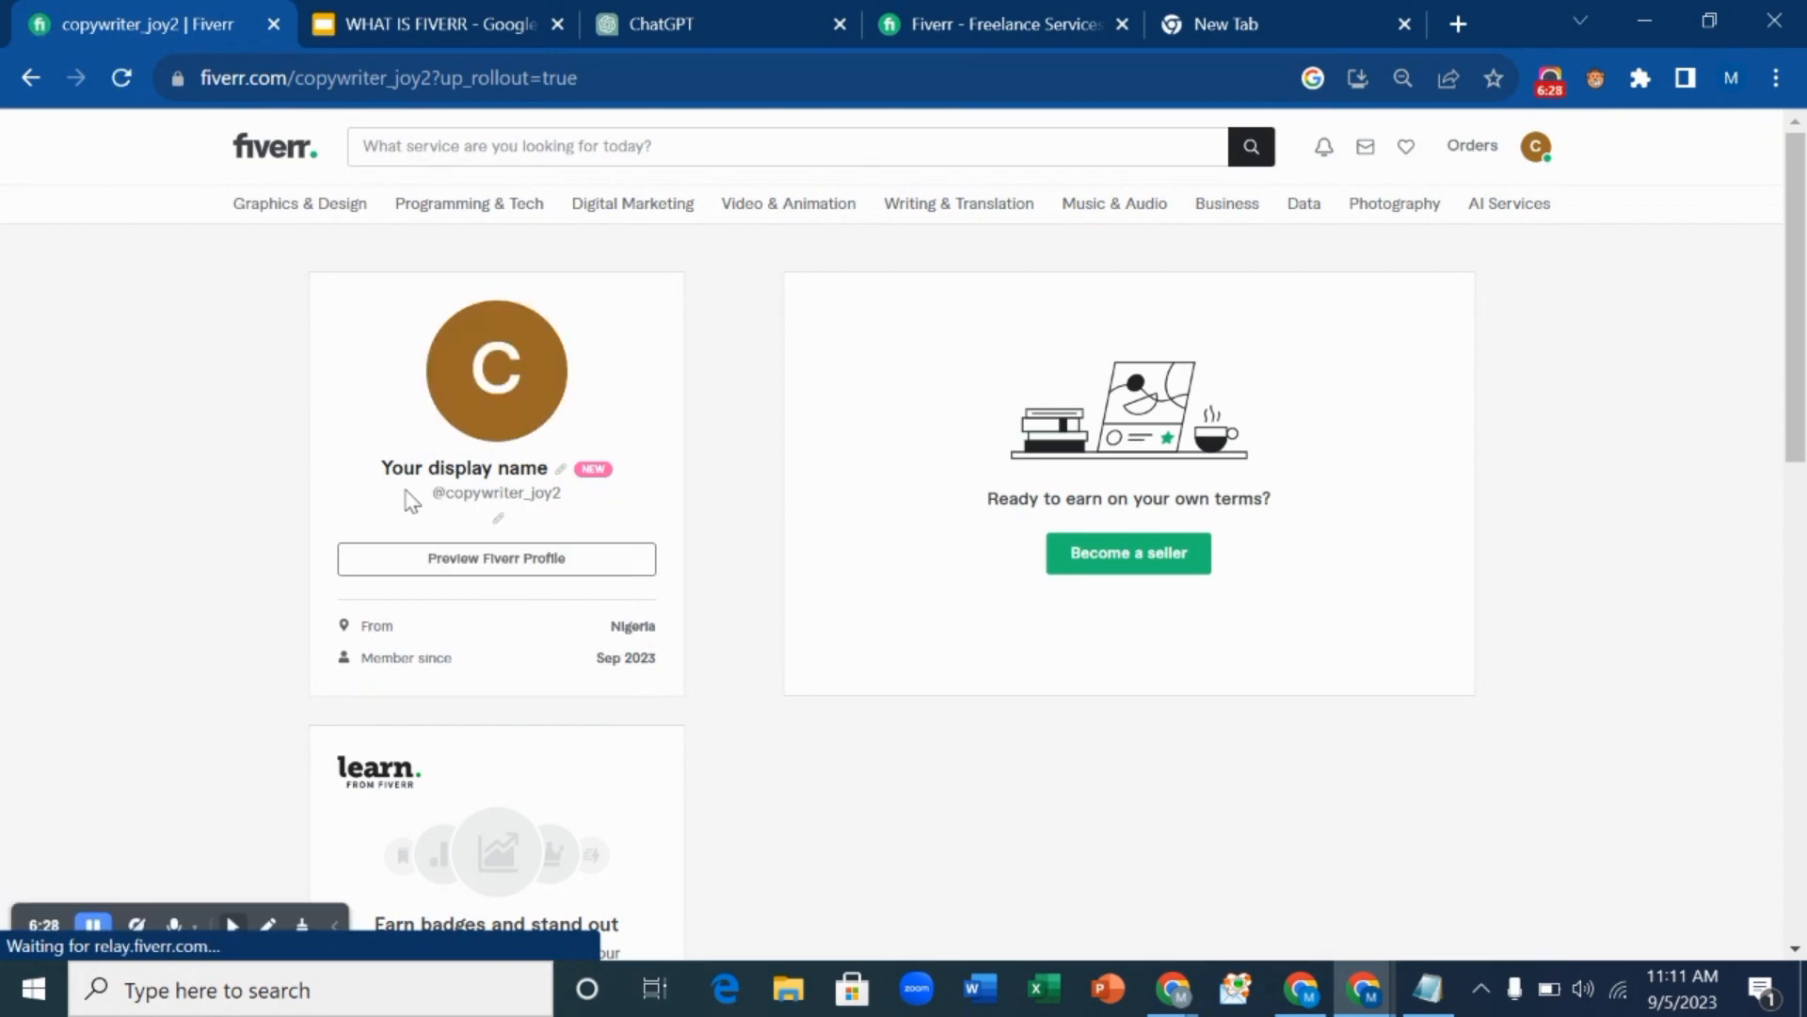
{"action": "scroll", "coordinate": [452, 544], "scroll_direction": "down", "scroll_amount": 9}
{"action": "scroll", "coordinate": [452, 544], "scroll_direction": "up", "scroll_amount": 9}
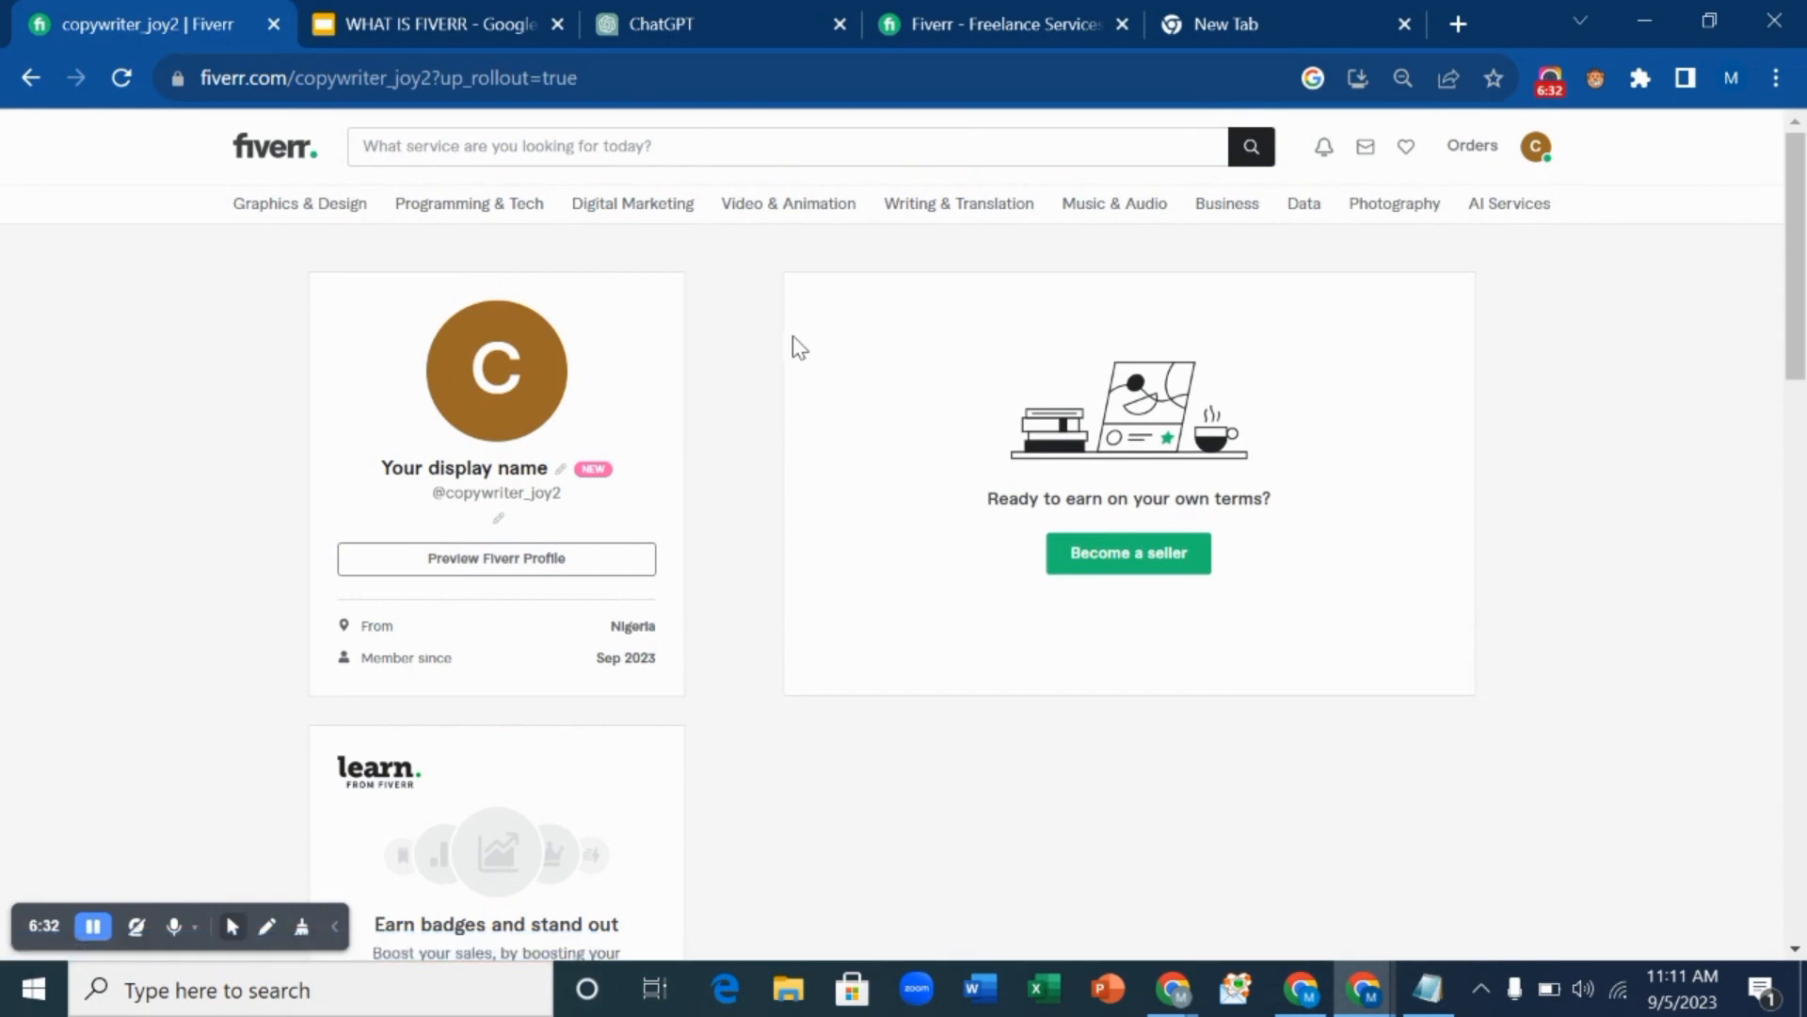
Upload pexels-andrea-piacquadio-914931 from Downloads as the profile photo.
{"action": "left_click", "coordinate": [513, 389]}
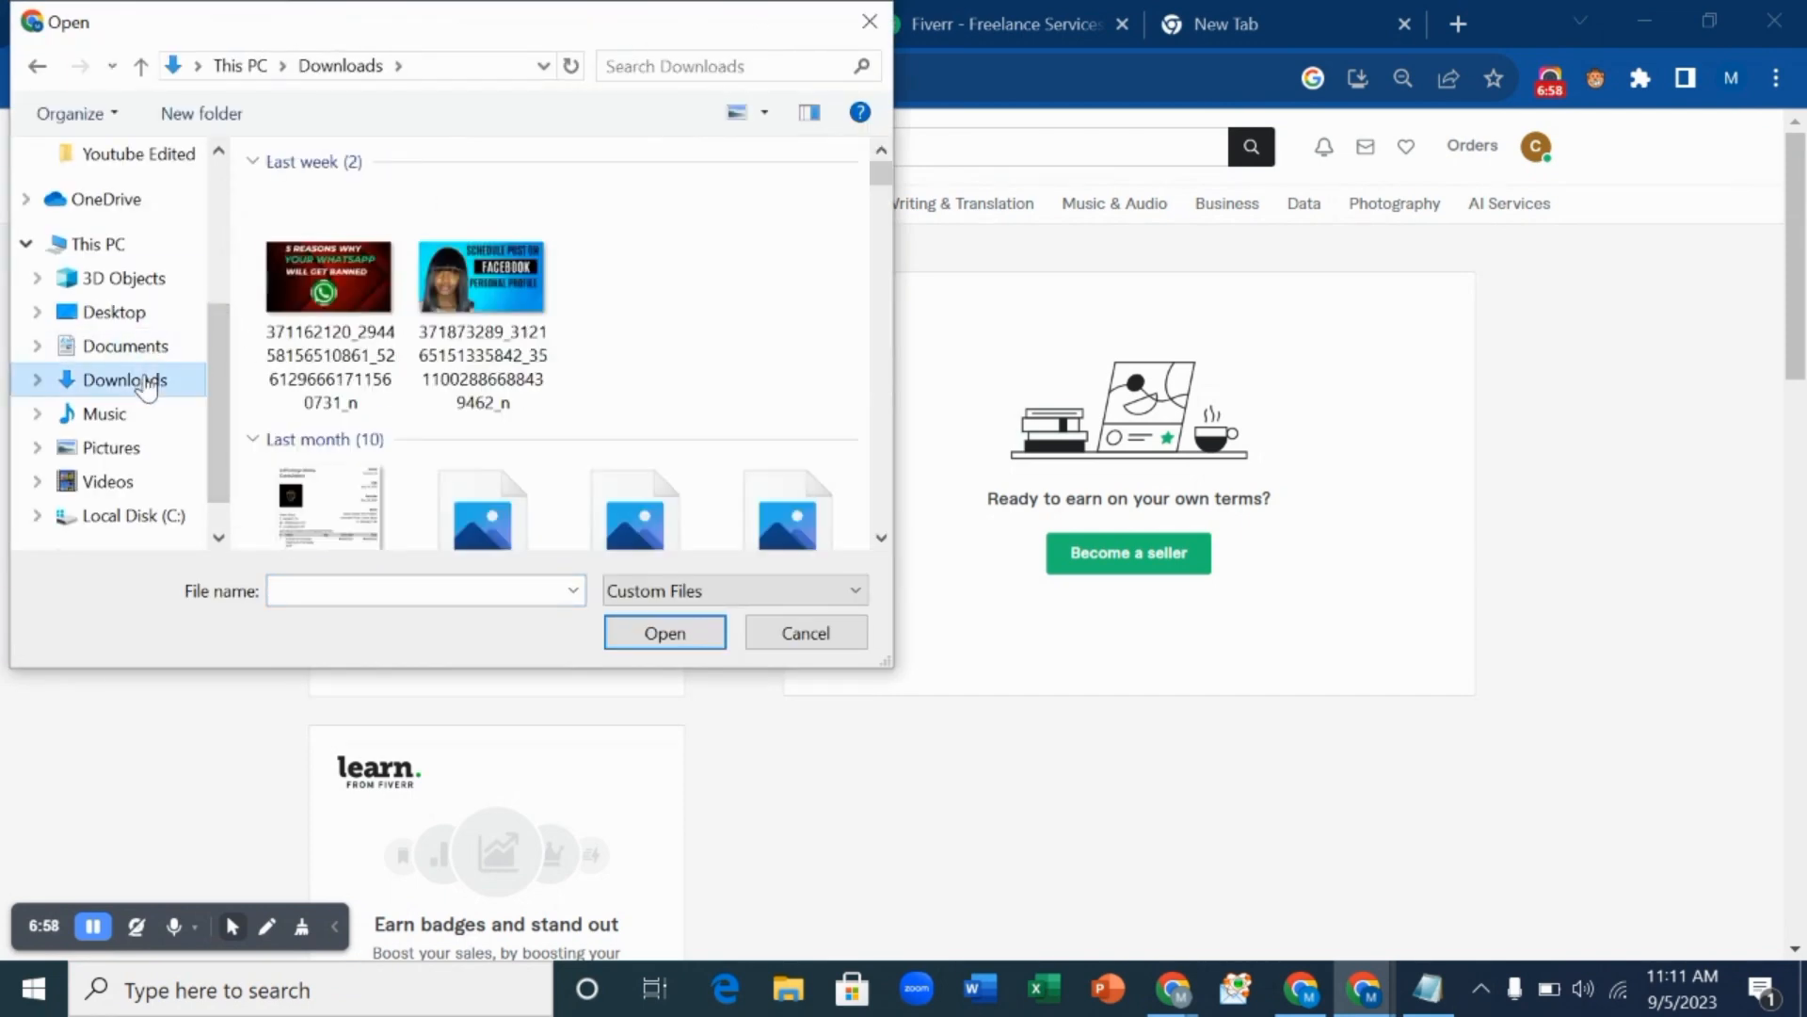
{"action": "scroll", "coordinate": [320, 410], "scroll_direction": "down", "scroll_amount": 2}
{"action": "scroll", "coordinate": [321, 409], "scroll_direction": "down", "scroll_amount": 2}
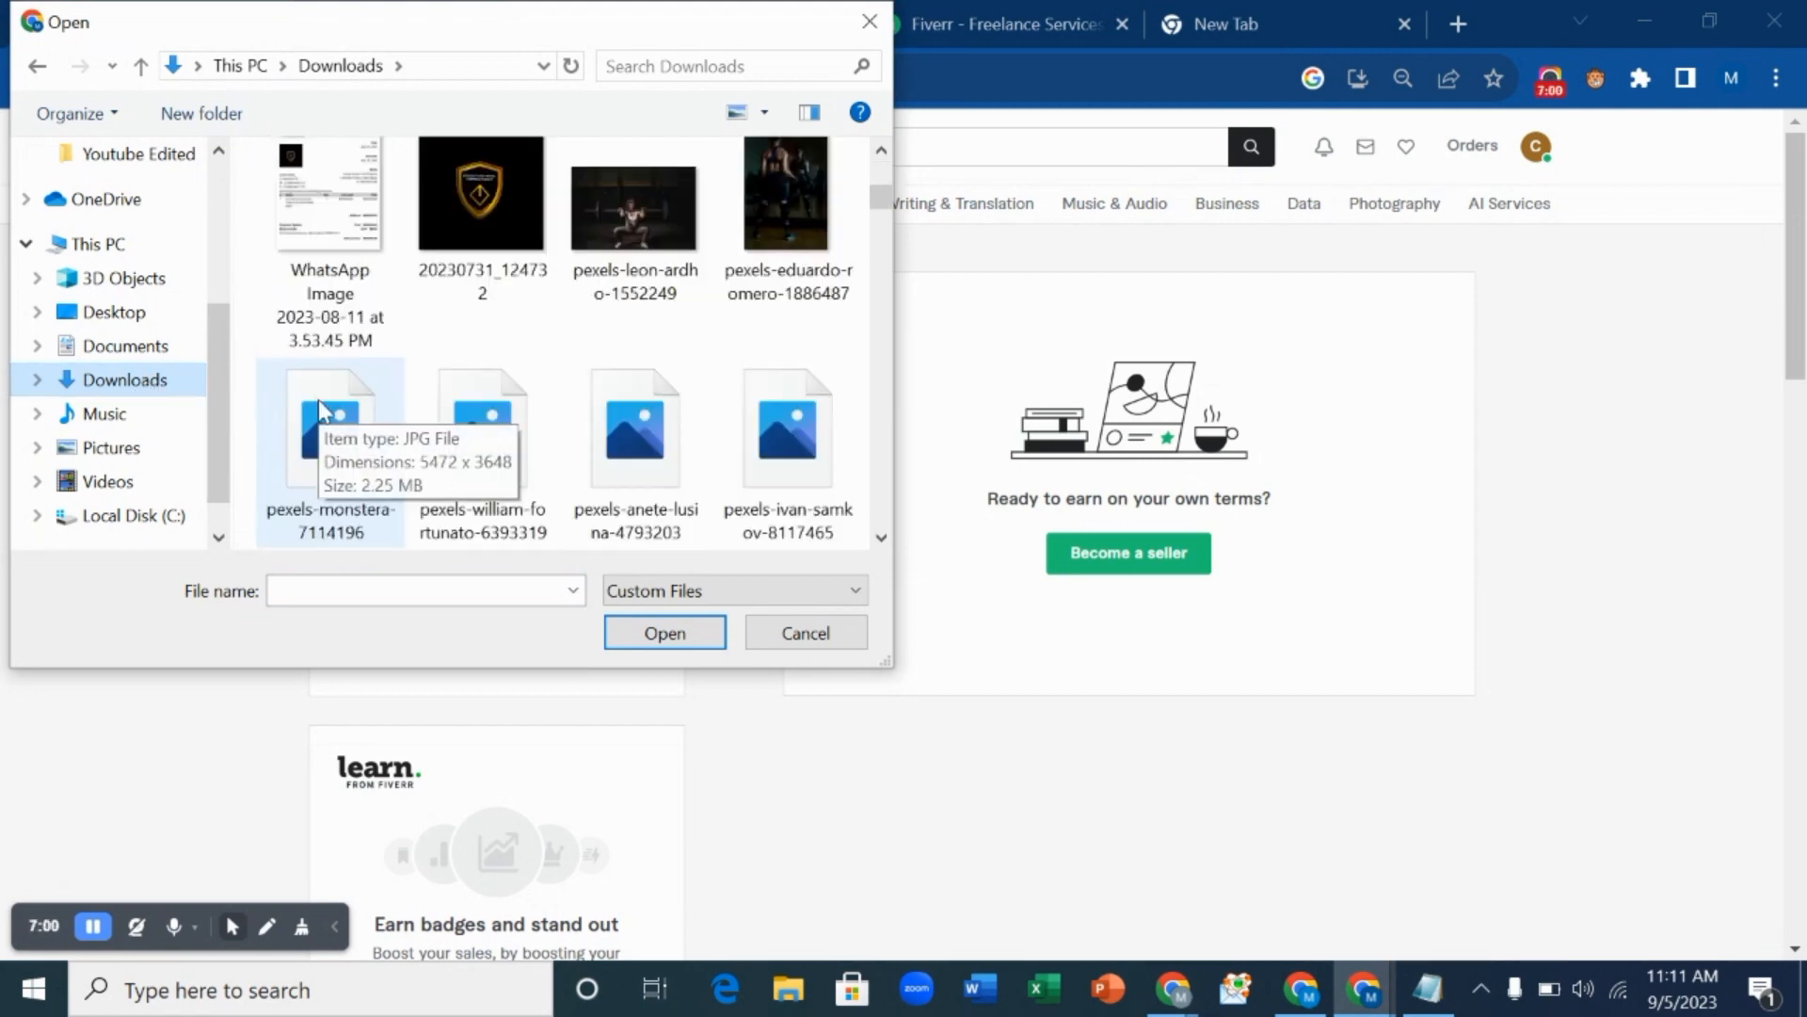
{"action": "scroll", "coordinate": [428, 408], "scroll_direction": "down", "scroll_amount": 2}
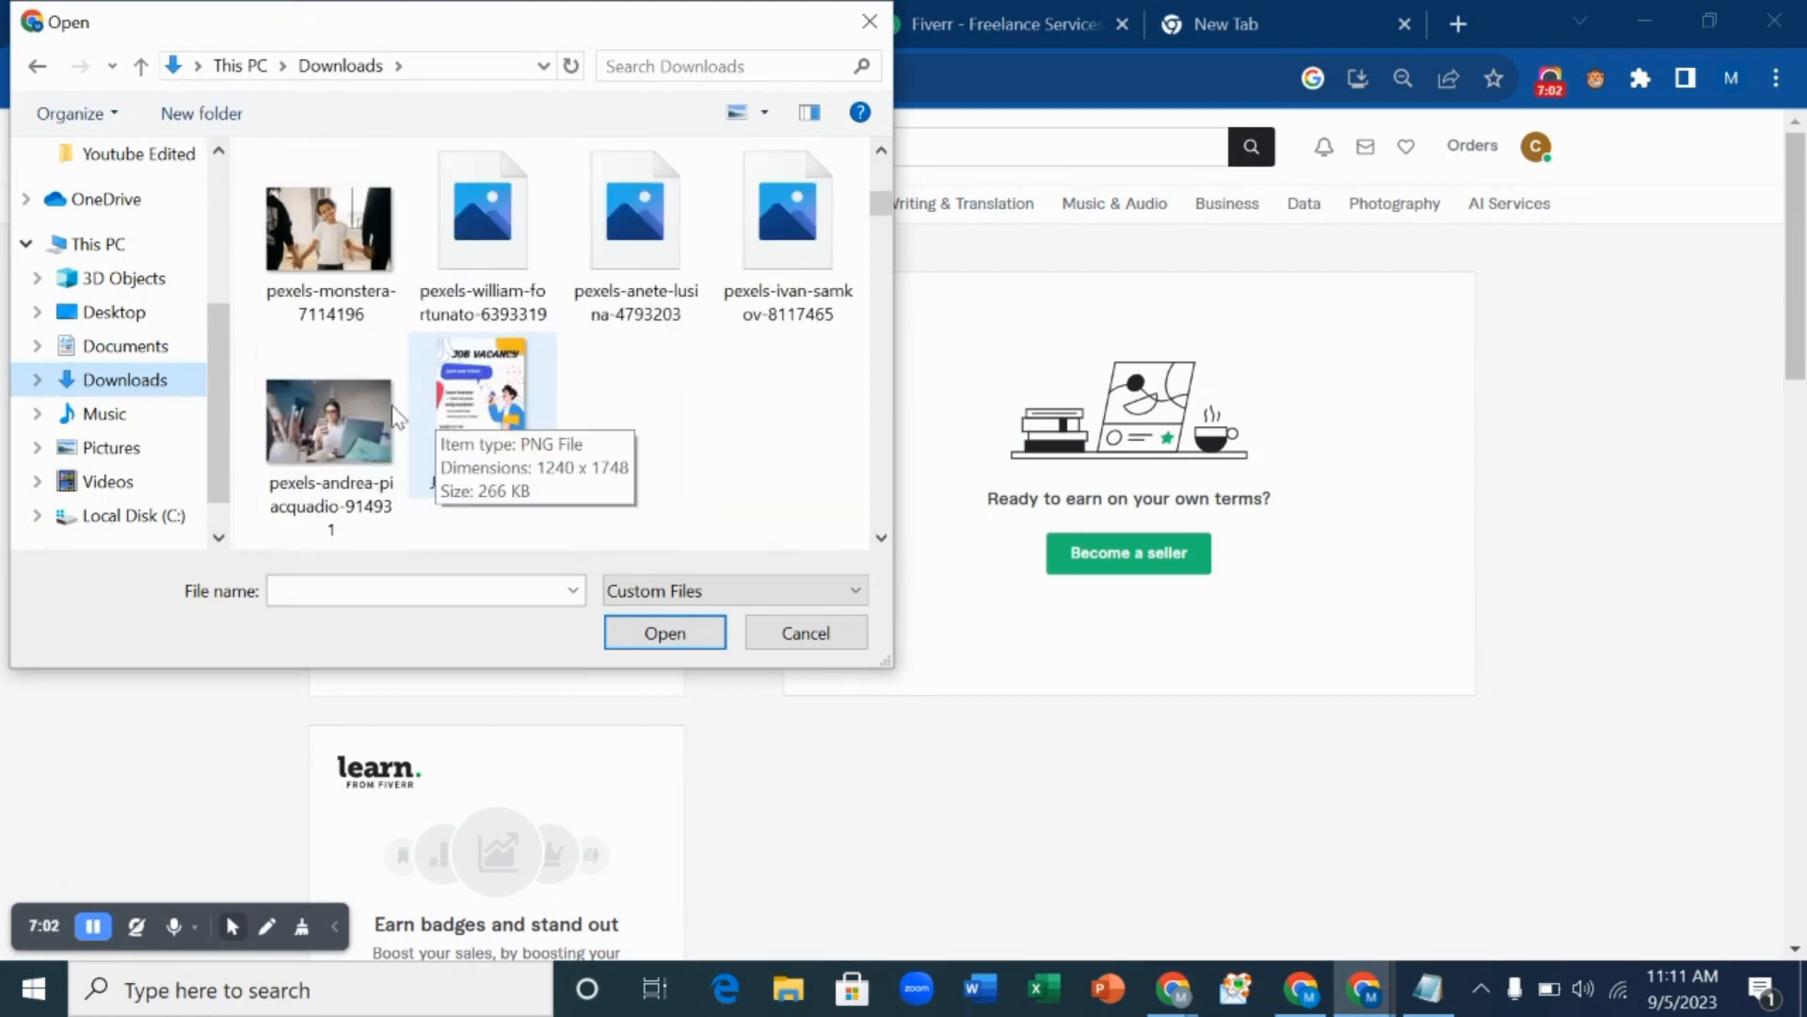
{"action": "left_click", "coordinate": [329, 415]}
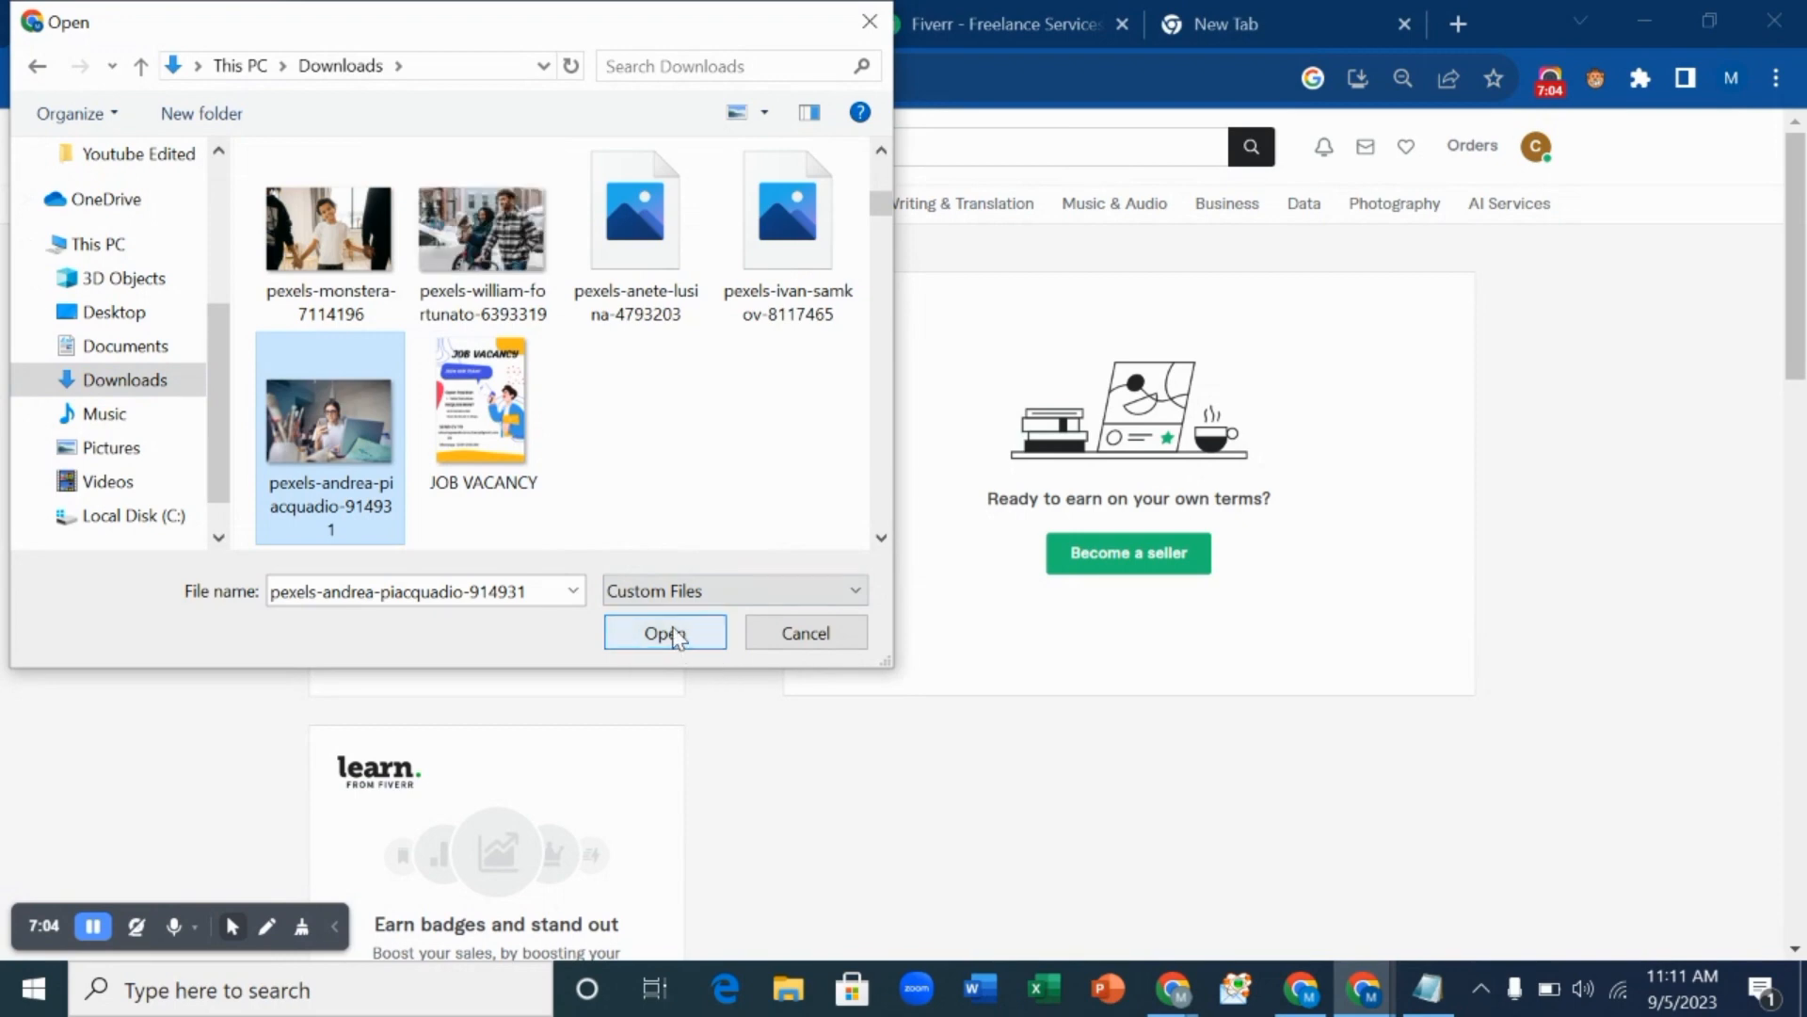
{"action": "left_click", "coordinate": [678, 634]}
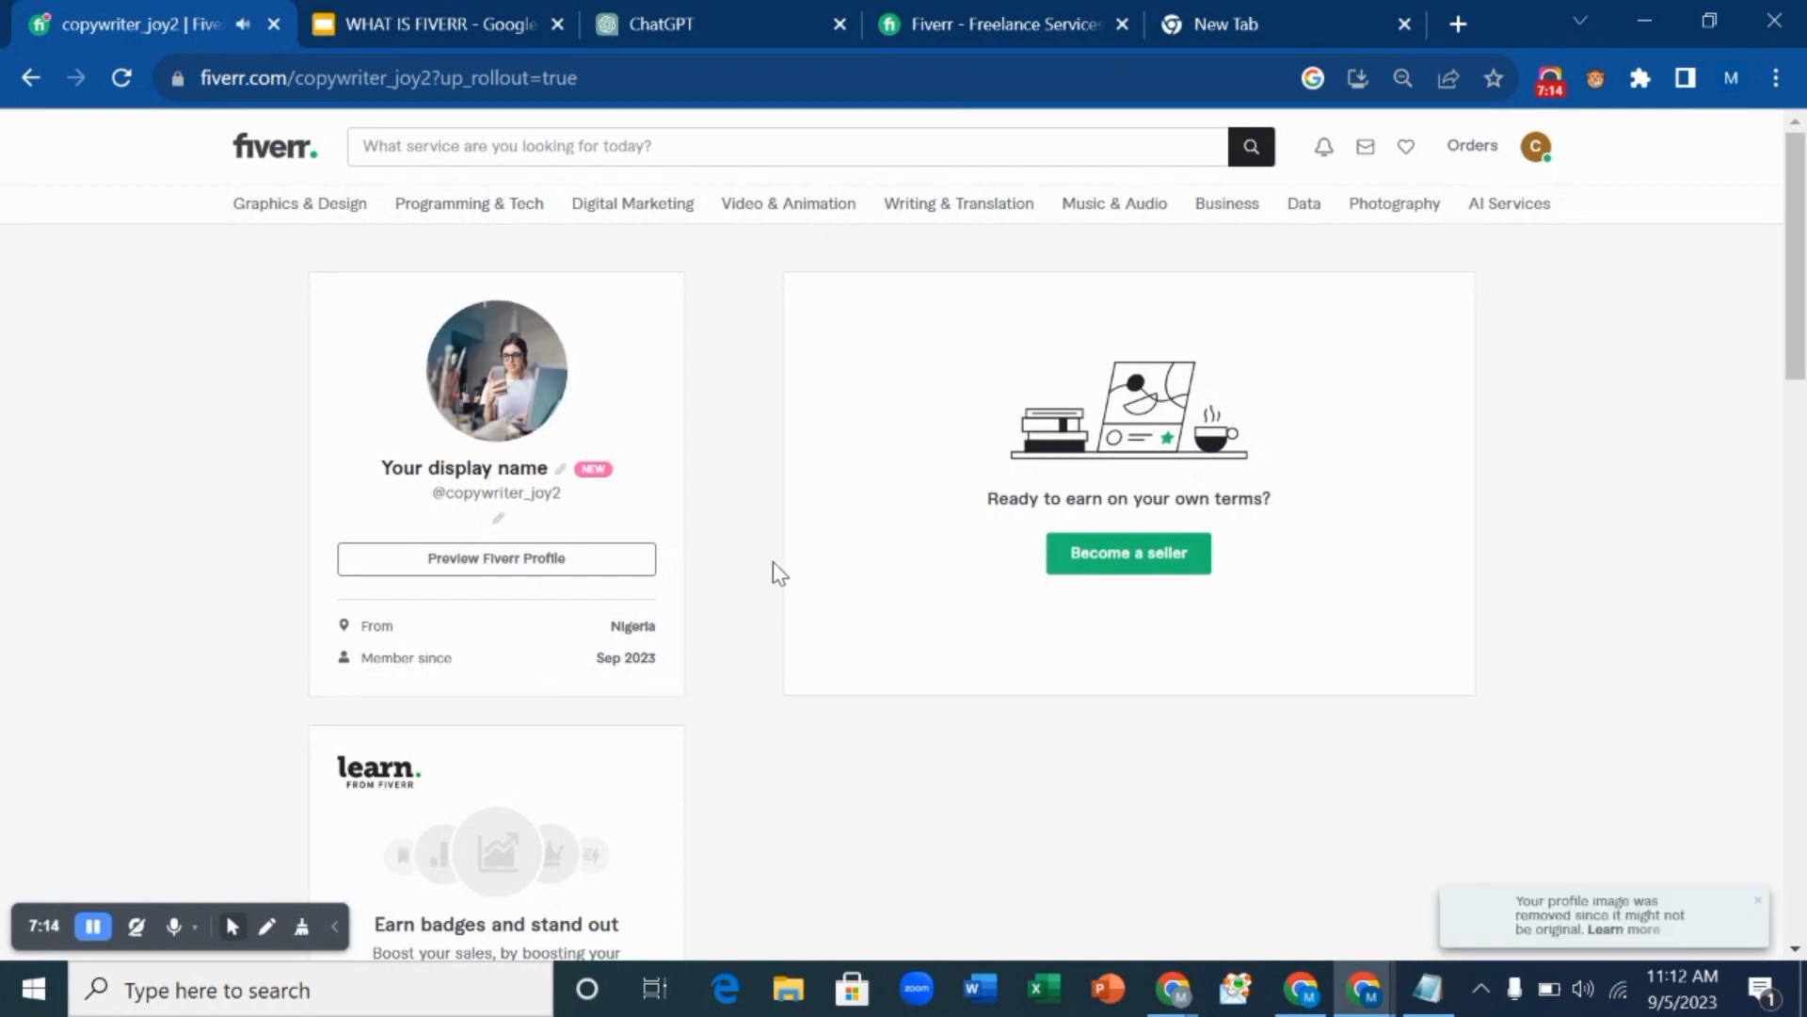
Review the profile with its new photo, then move the Fiverr homepage tab ahead of ChatGPT and switch to it.
{"action": "scroll", "coordinate": [772, 565], "scroll_direction": "down", "scroll_amount": 3}
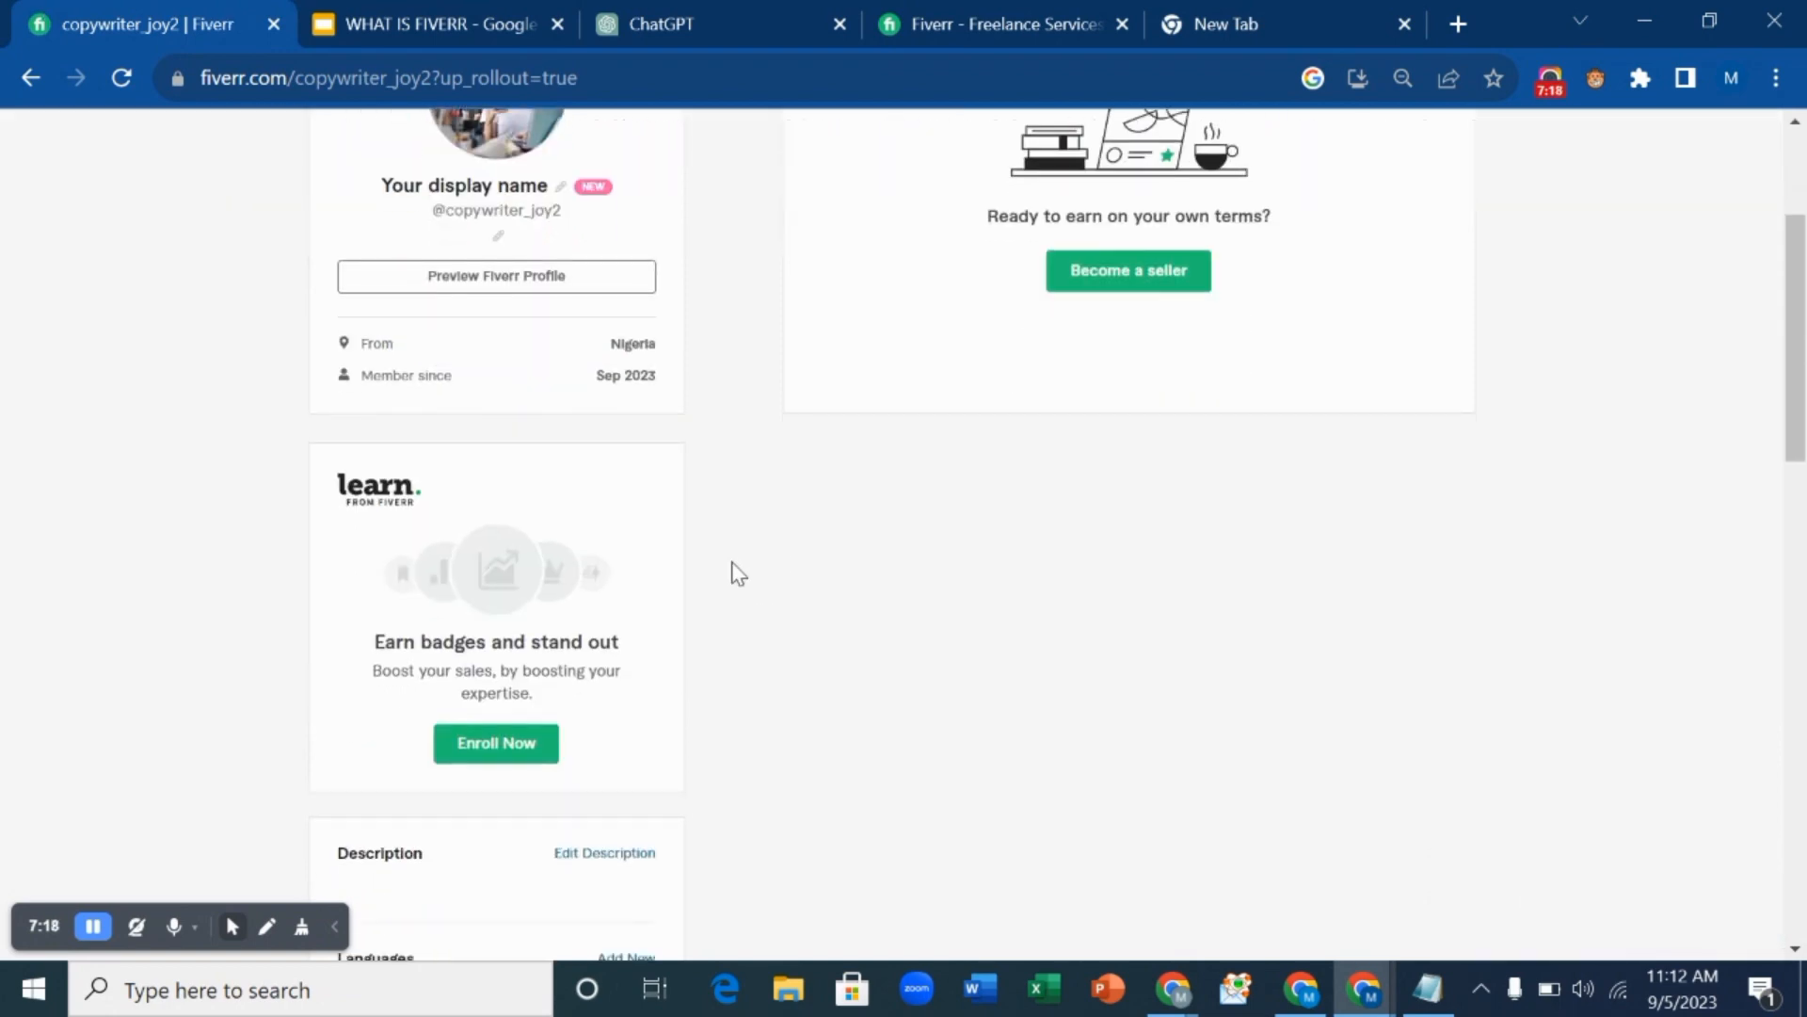
{"action": "scroll", "coordinate": [737, 572], "scroll_direction": "down", "scroll_amount": 5}
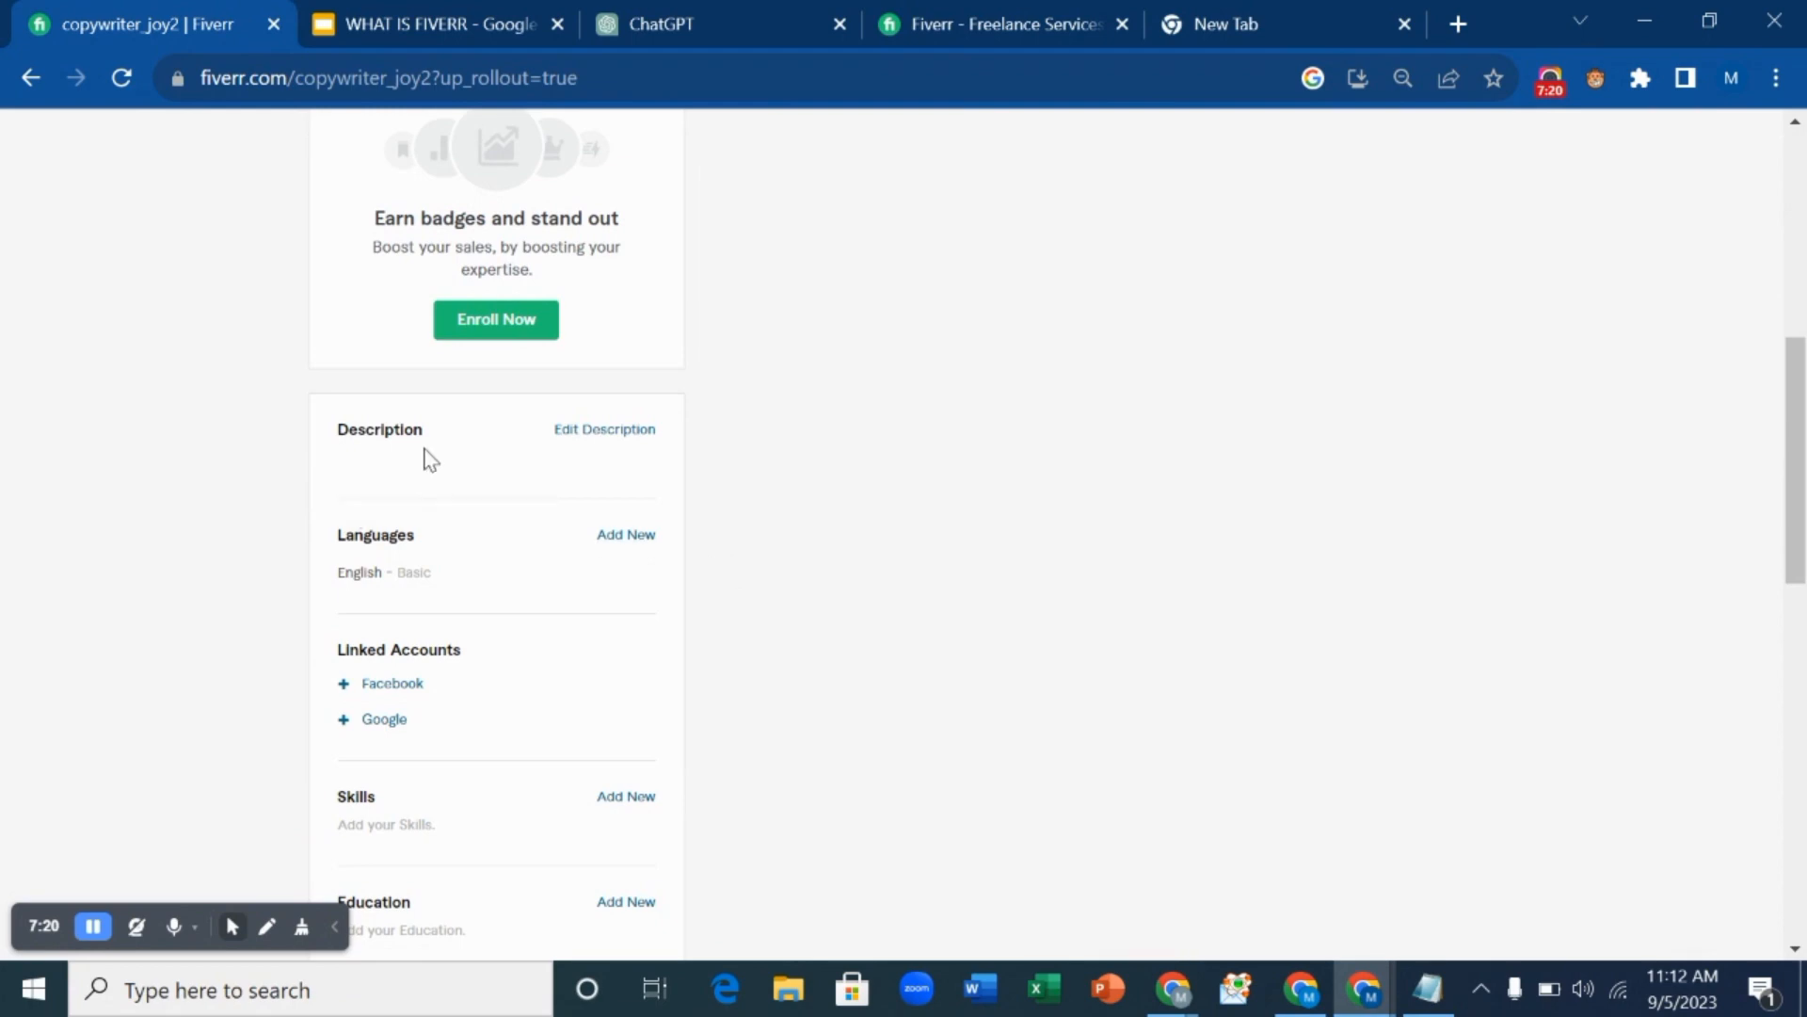
{"action": "mouse_move", "coordinate": [489, 458]}
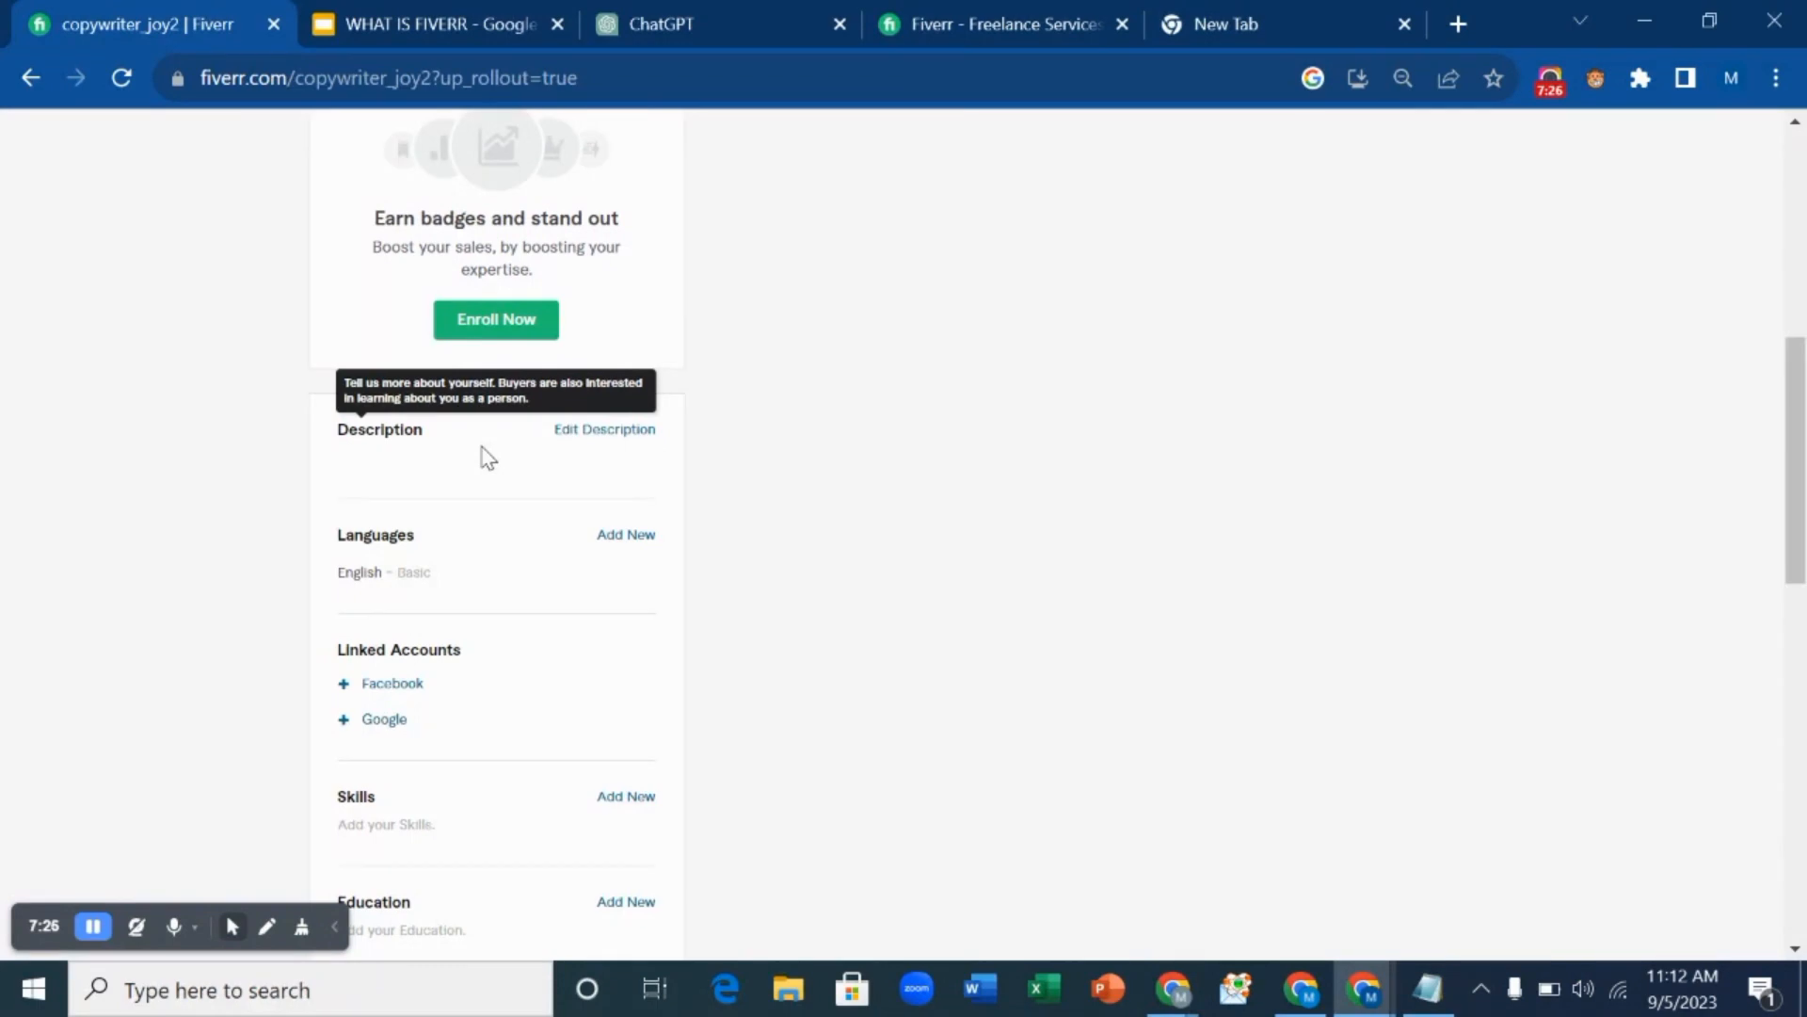
{"action": "scroll", "coordinate": [488, 458], "scroll_direction": "down", "scroll_amount": 2}
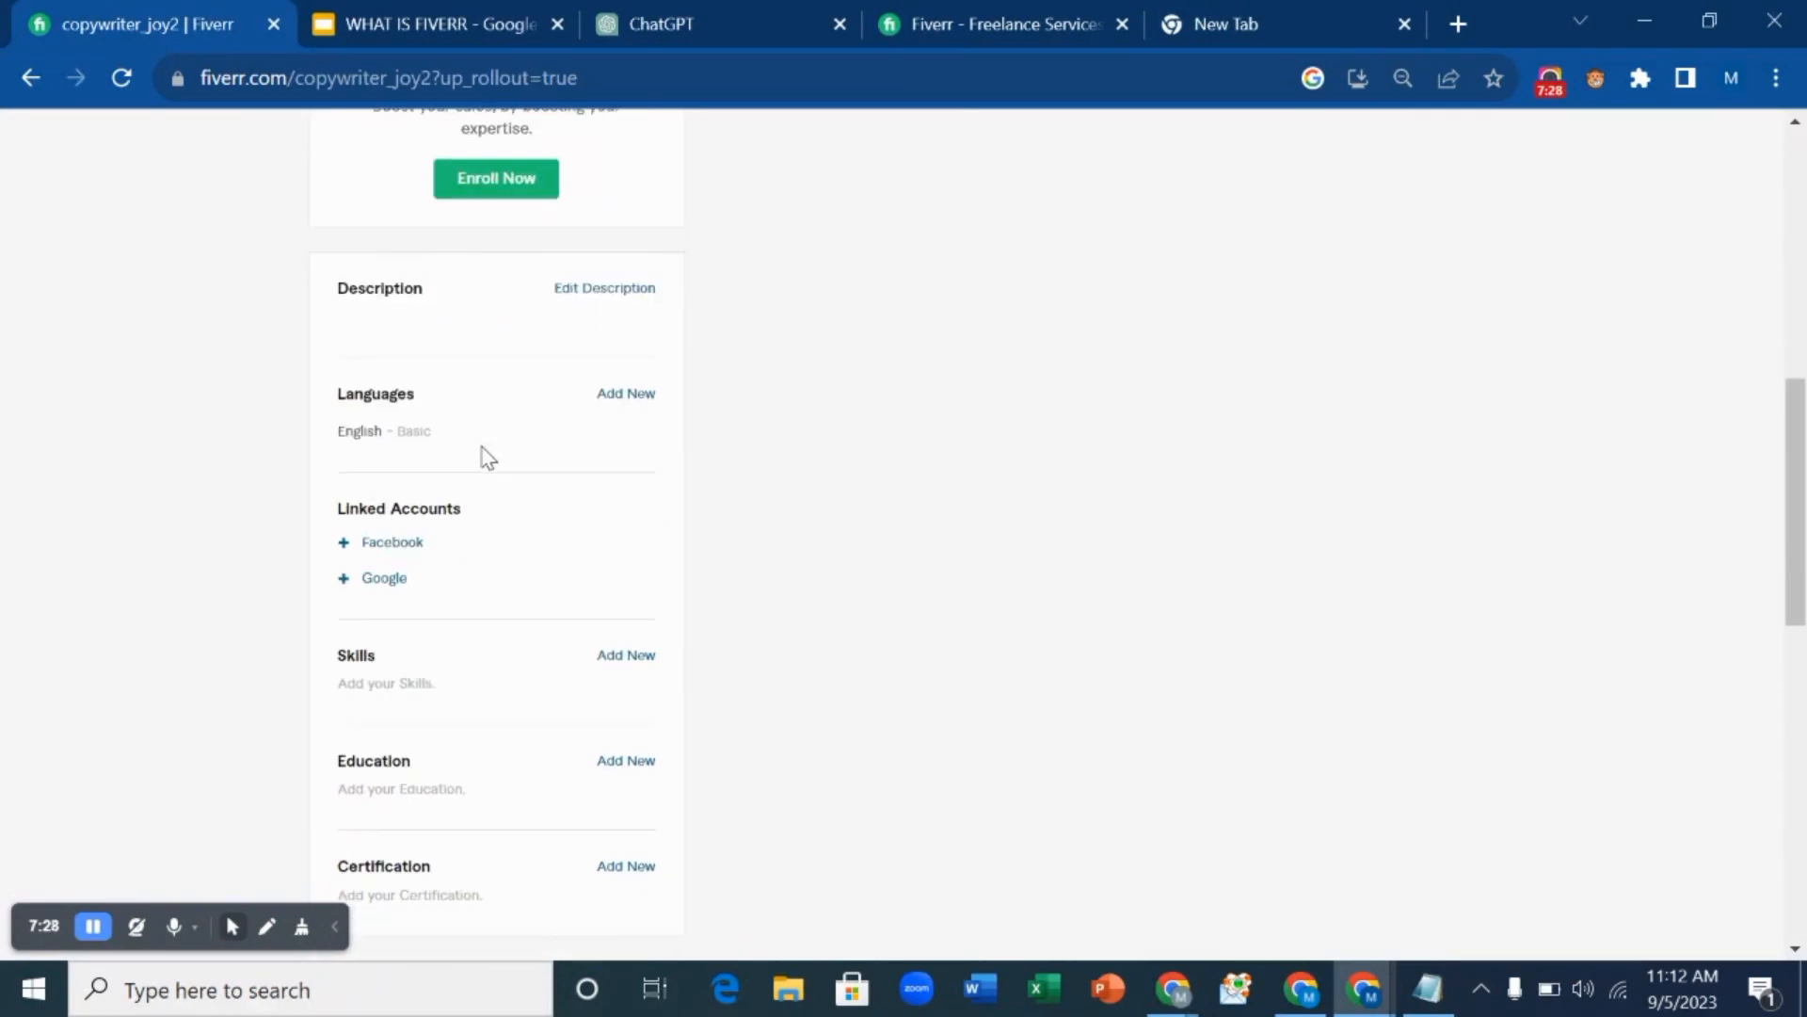
{"action": "scroll", "coordinate": [489, 458], "scroll_direction": "up", "scroll_amount": 7}
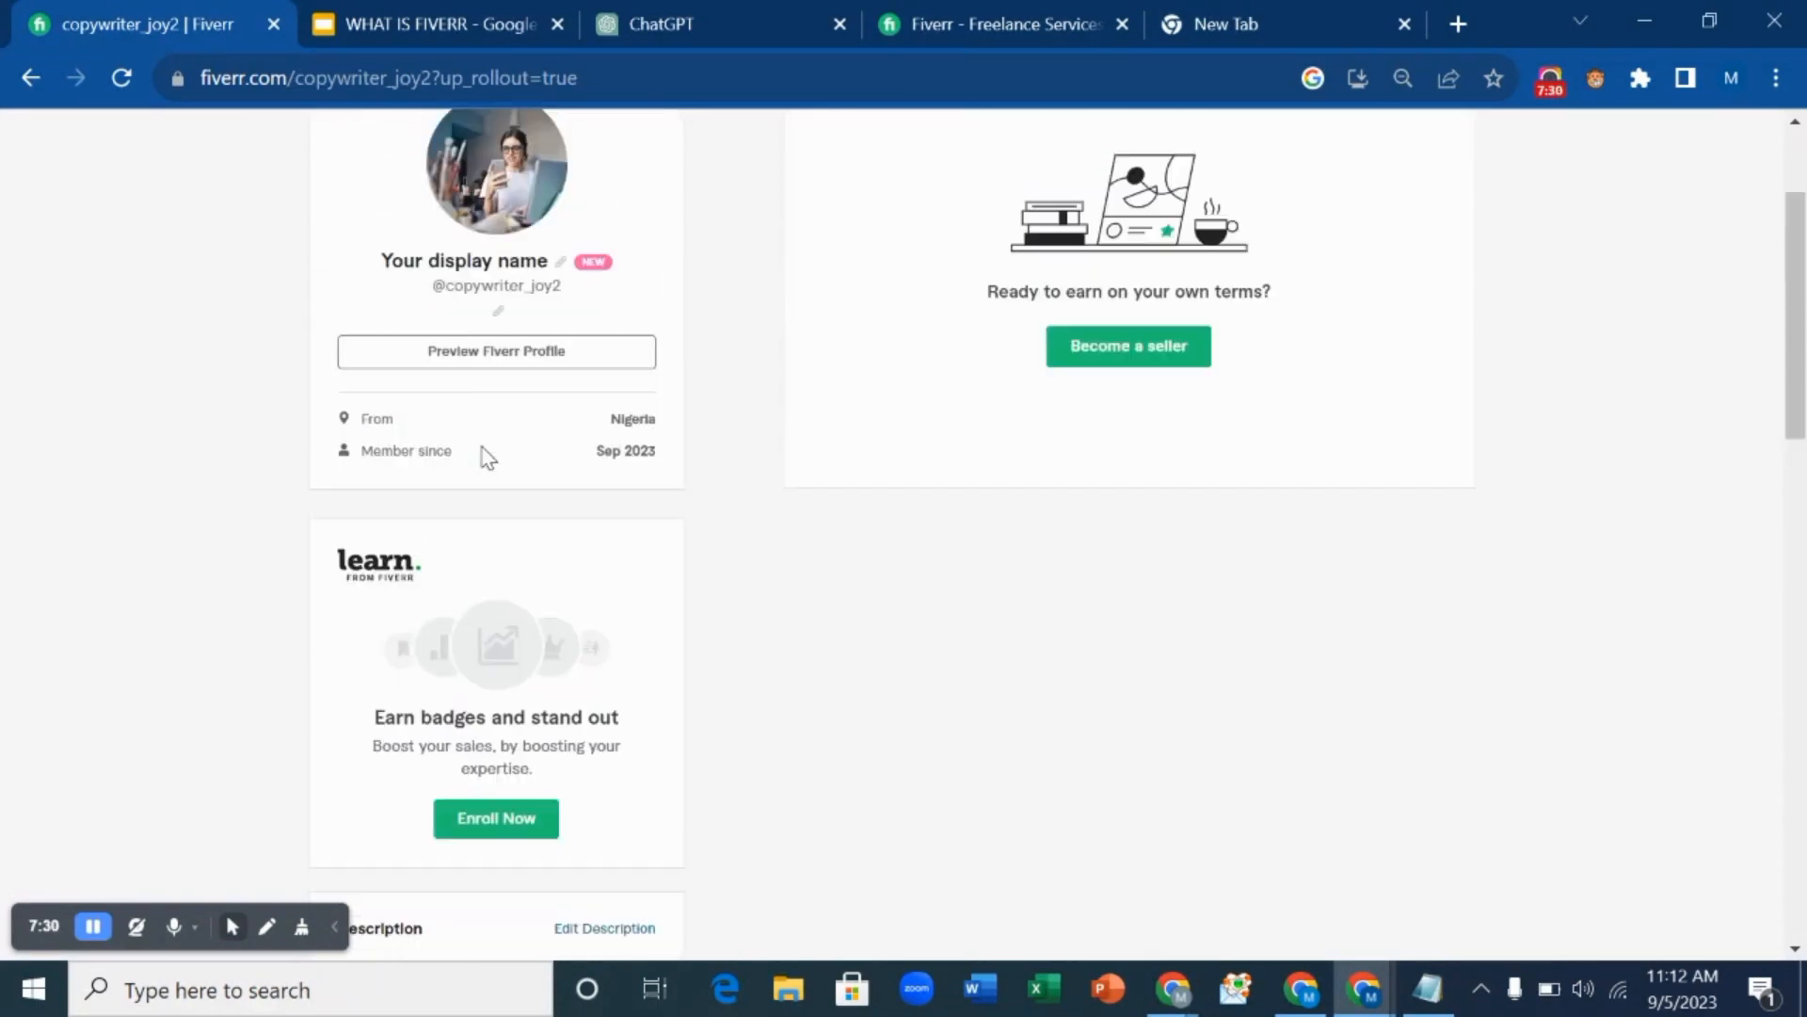
{"action": "scroll", "coordinate": [487, 458], "scroll_direction": "down", "scroll_amount": 6}
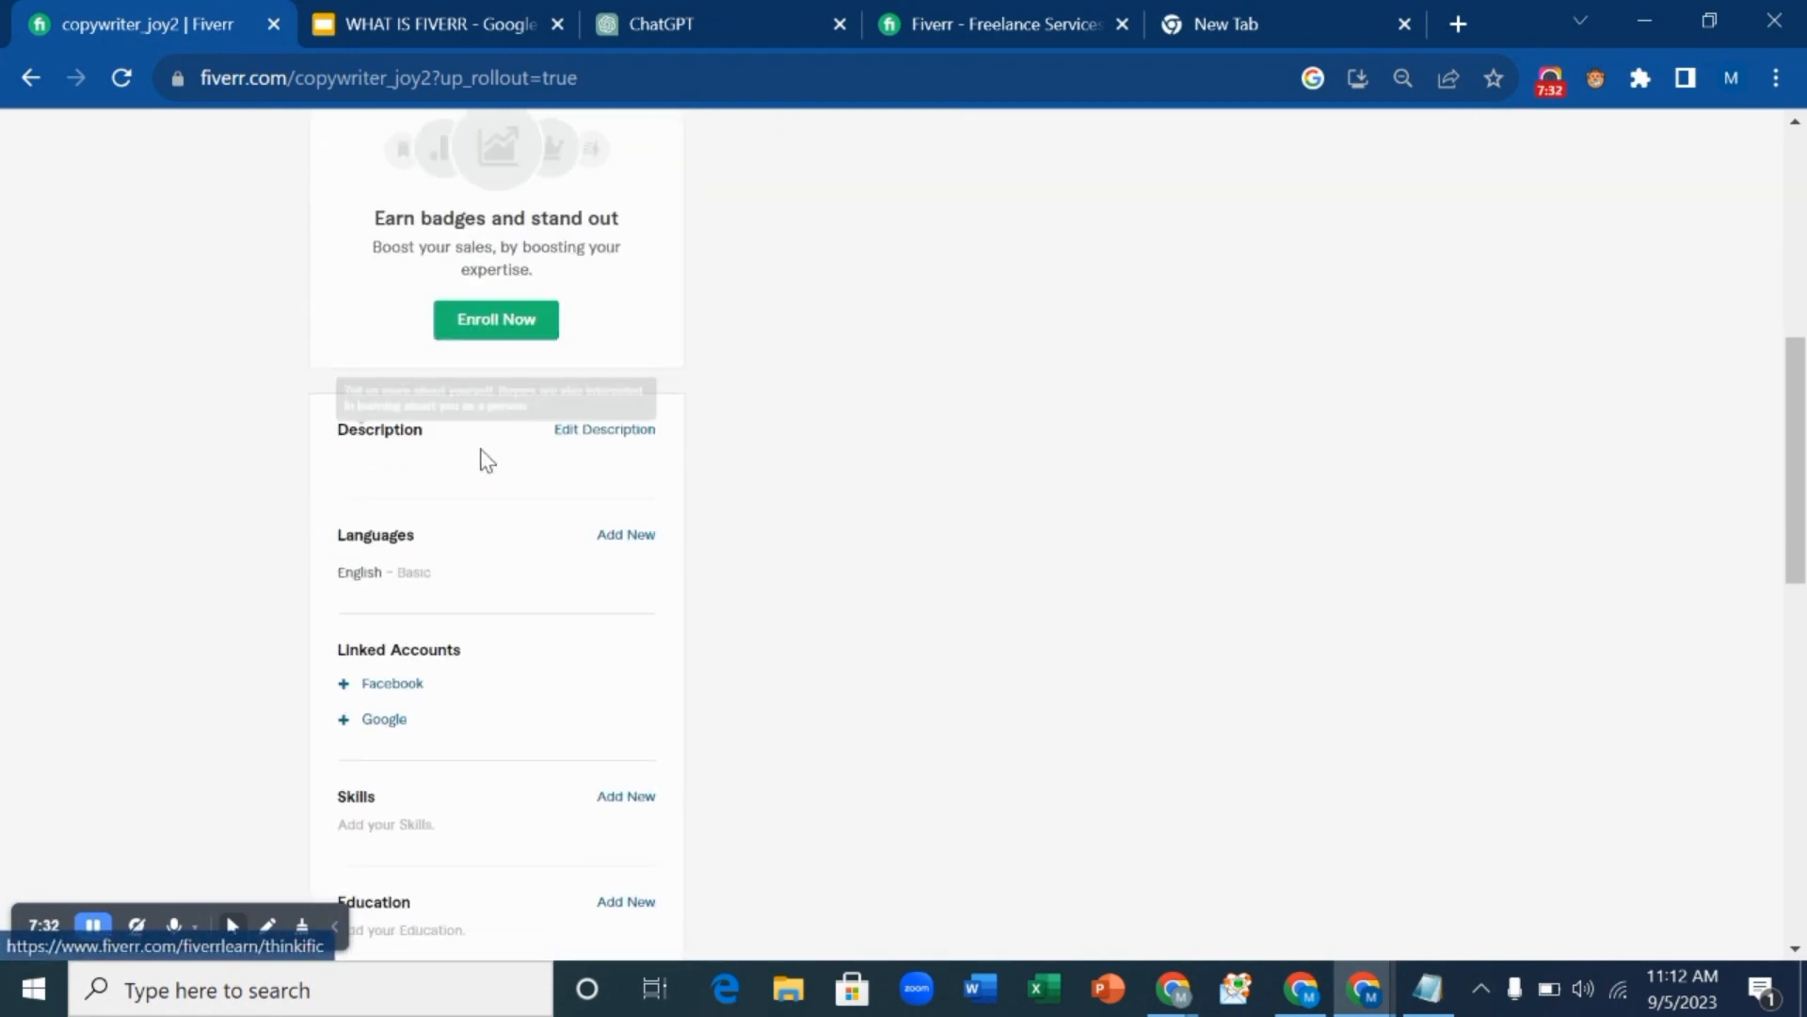
{"action": "mouse_move", "coordinate": [448, 427]}
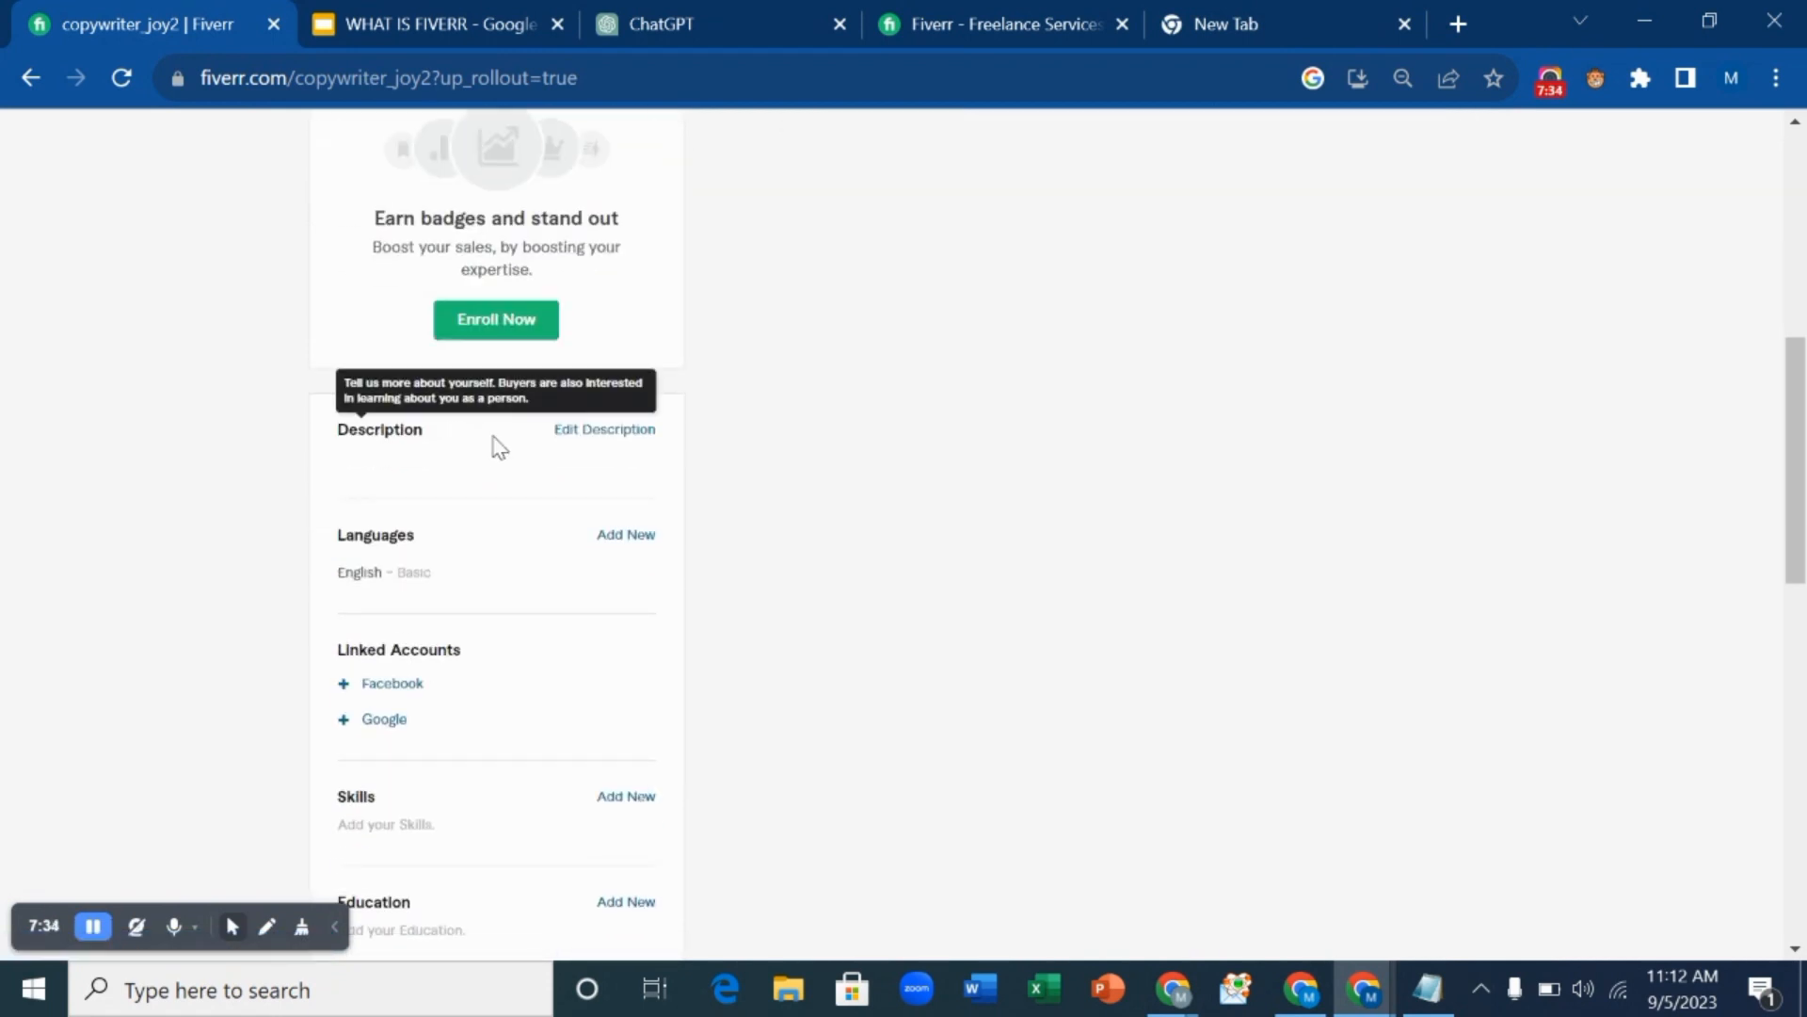
{"action": "left_click_drag", "start_coordinate": [932, 19], "coordinate": [715, 2]}
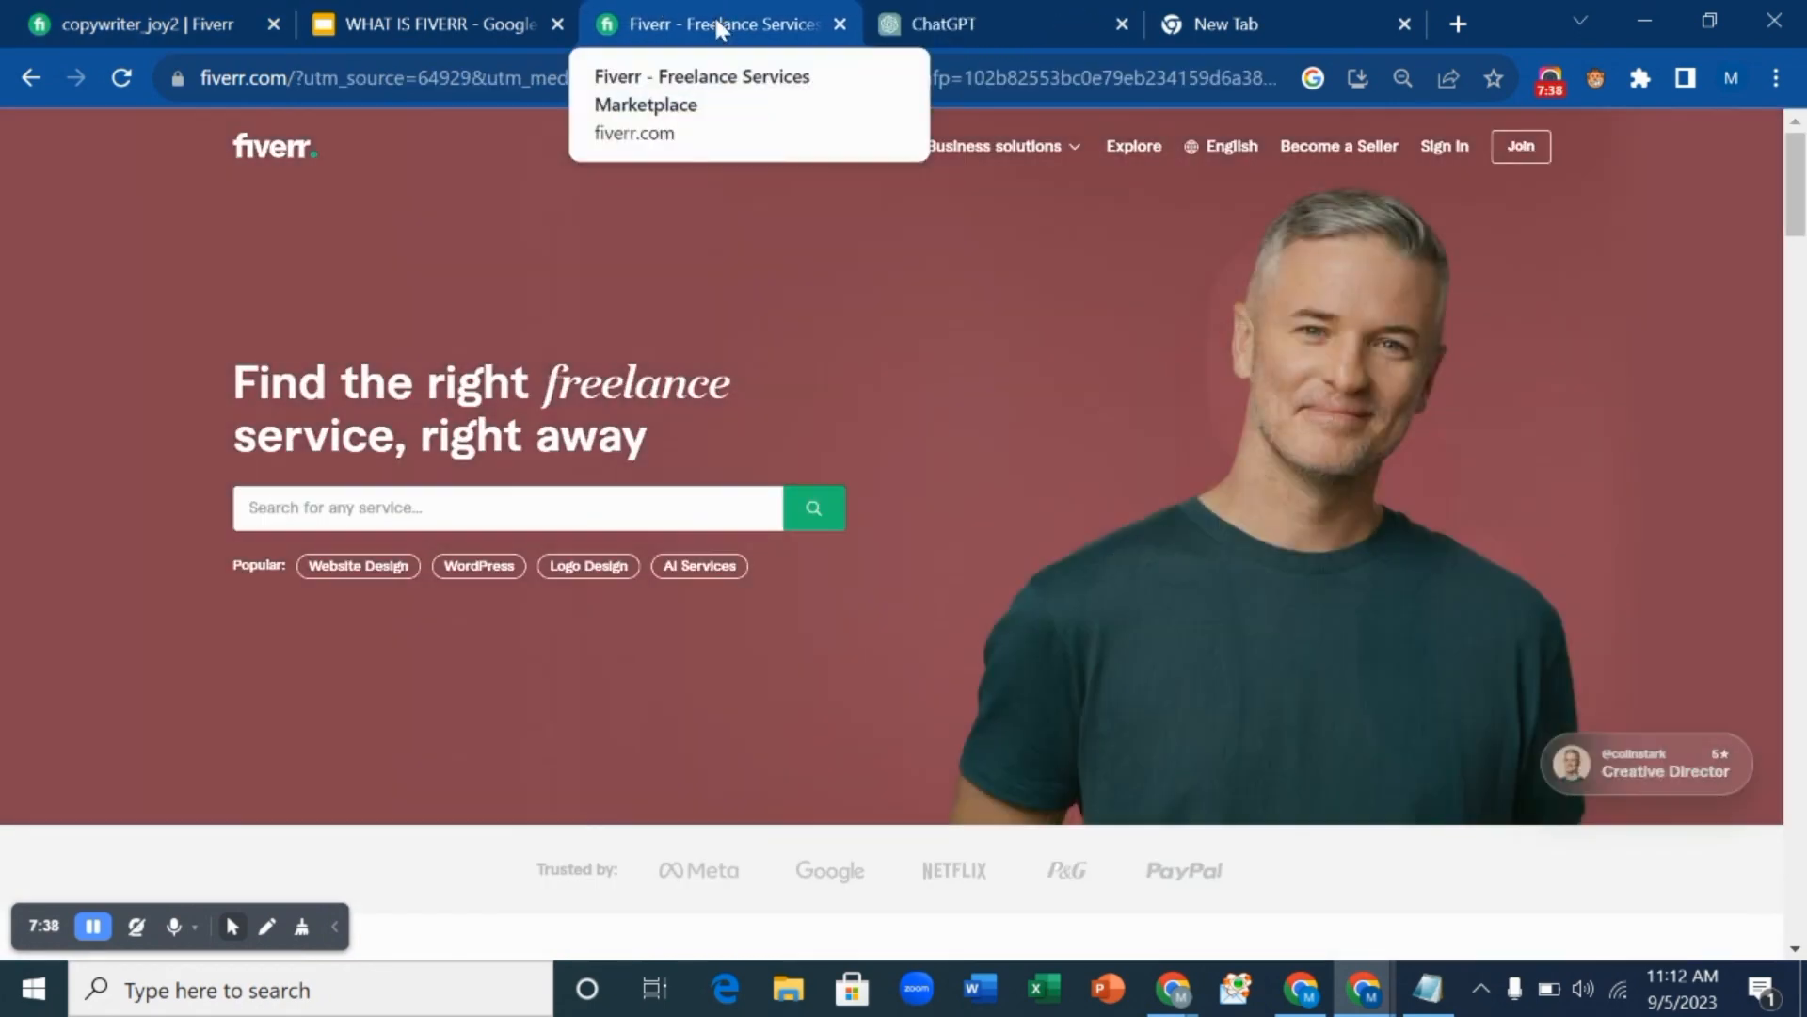
From the homepage category bar, open Creative Writing under Writing & Translation.
{"action": "scroll", "coordinate": [857, 401], "scroll_direction": "down", "scroll_amount": 5}
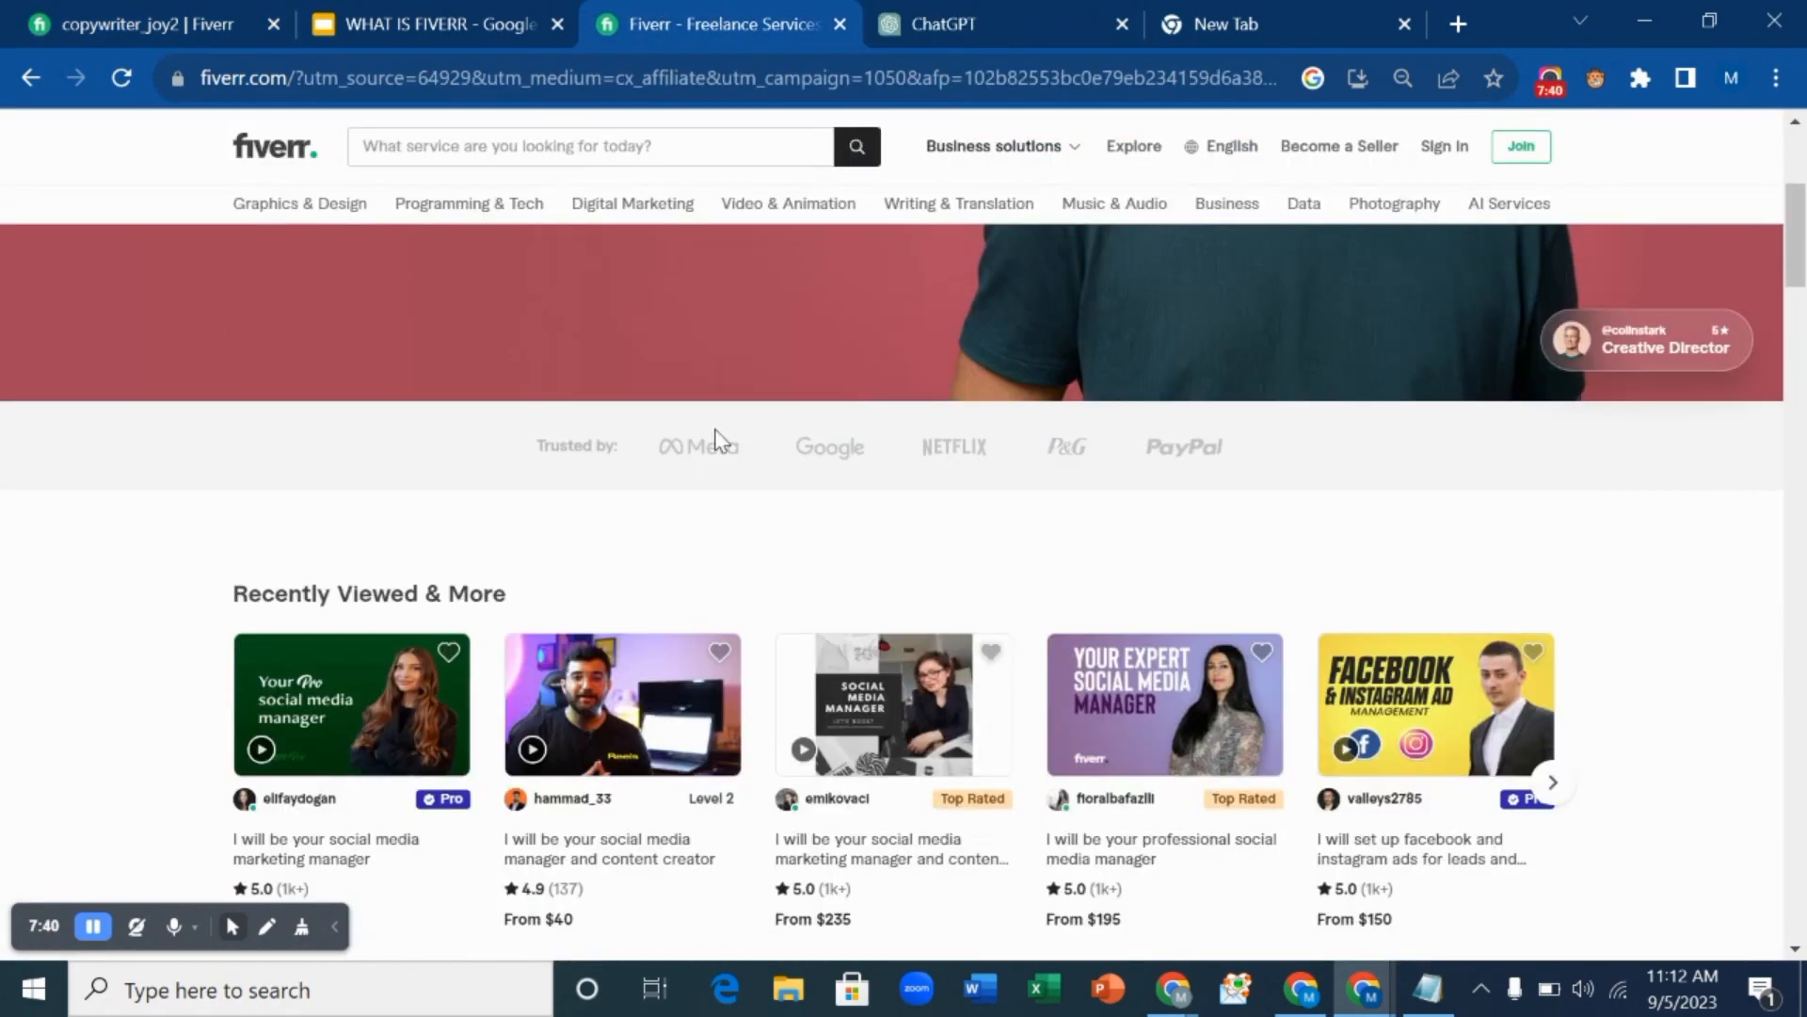
{"action": "scroll", "coordinate": [687, 444], "scroll_direction": "down", "scroll_amount": 7}
{"action": "scroll", "coordinate": [687, 444], "scroll_direction": "up", "scroll_amount": 4}
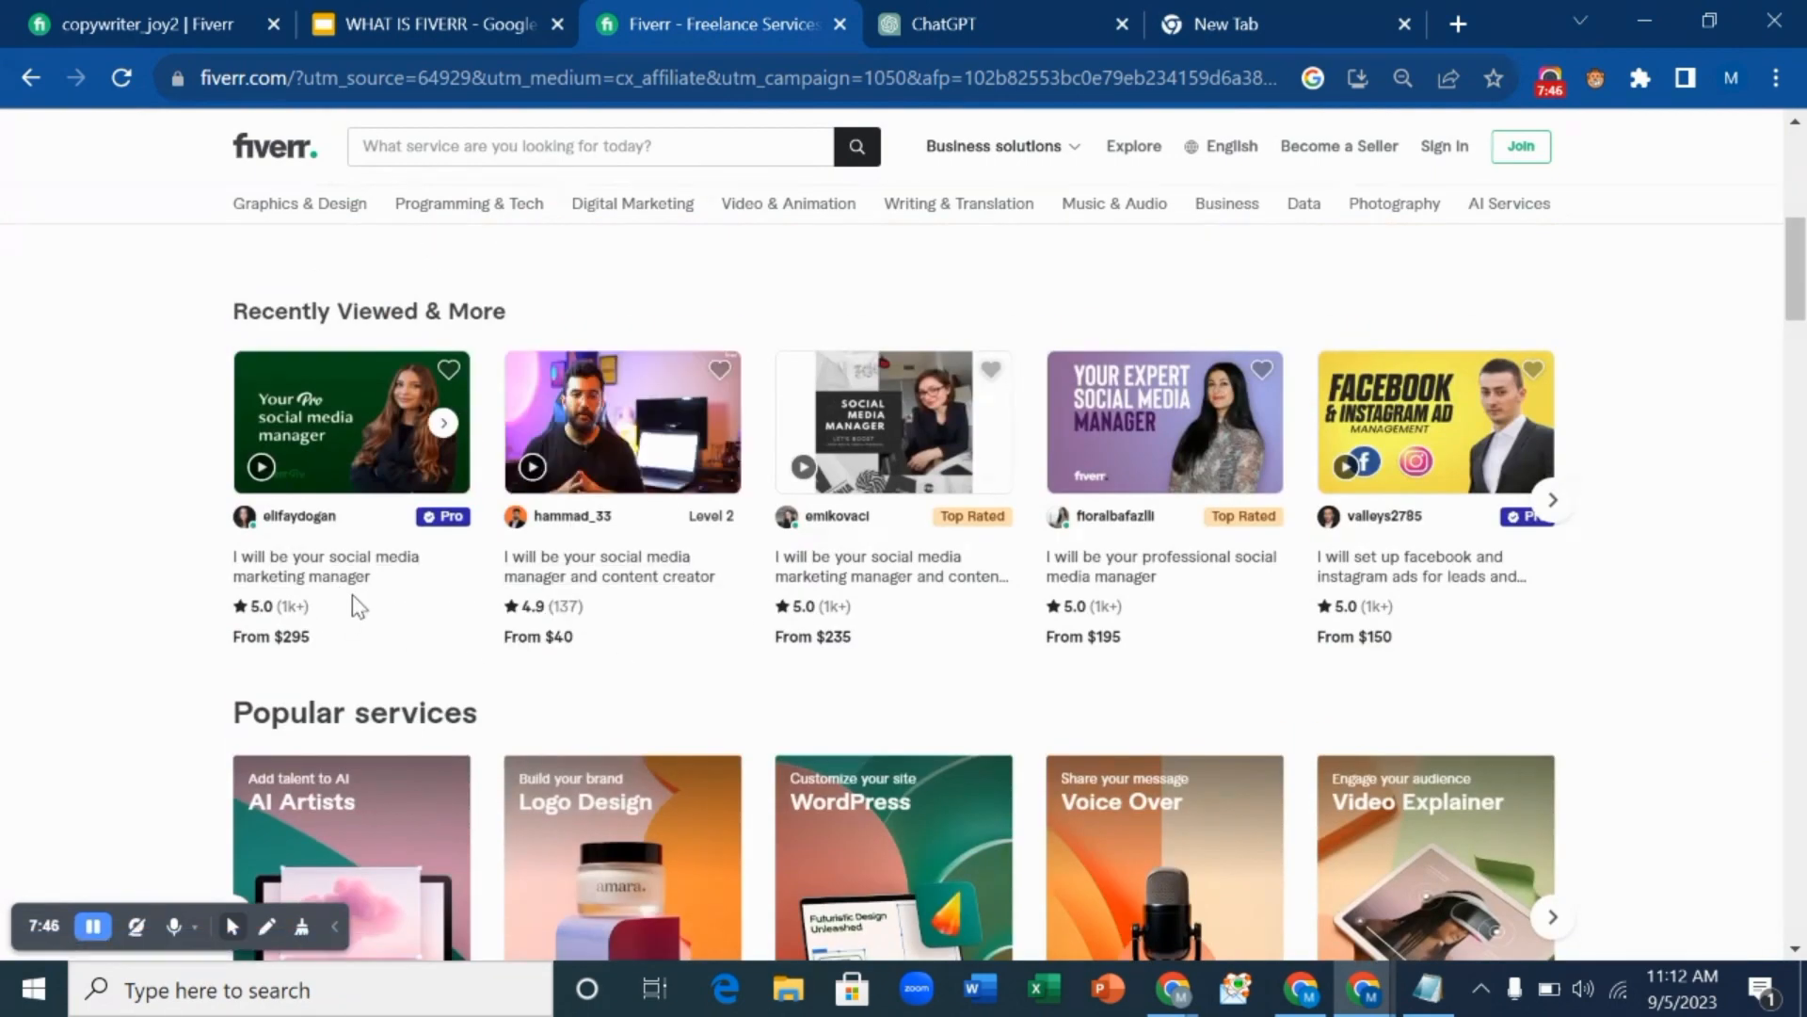
{"action": "scroll", "coordinate": [354, 601], "scroll_direction": "down", "scroll_amount": 2}
{"action": "scroll", "coordinate": [444, 408], "scroll_direction": "up", "scroll_amount": 5}
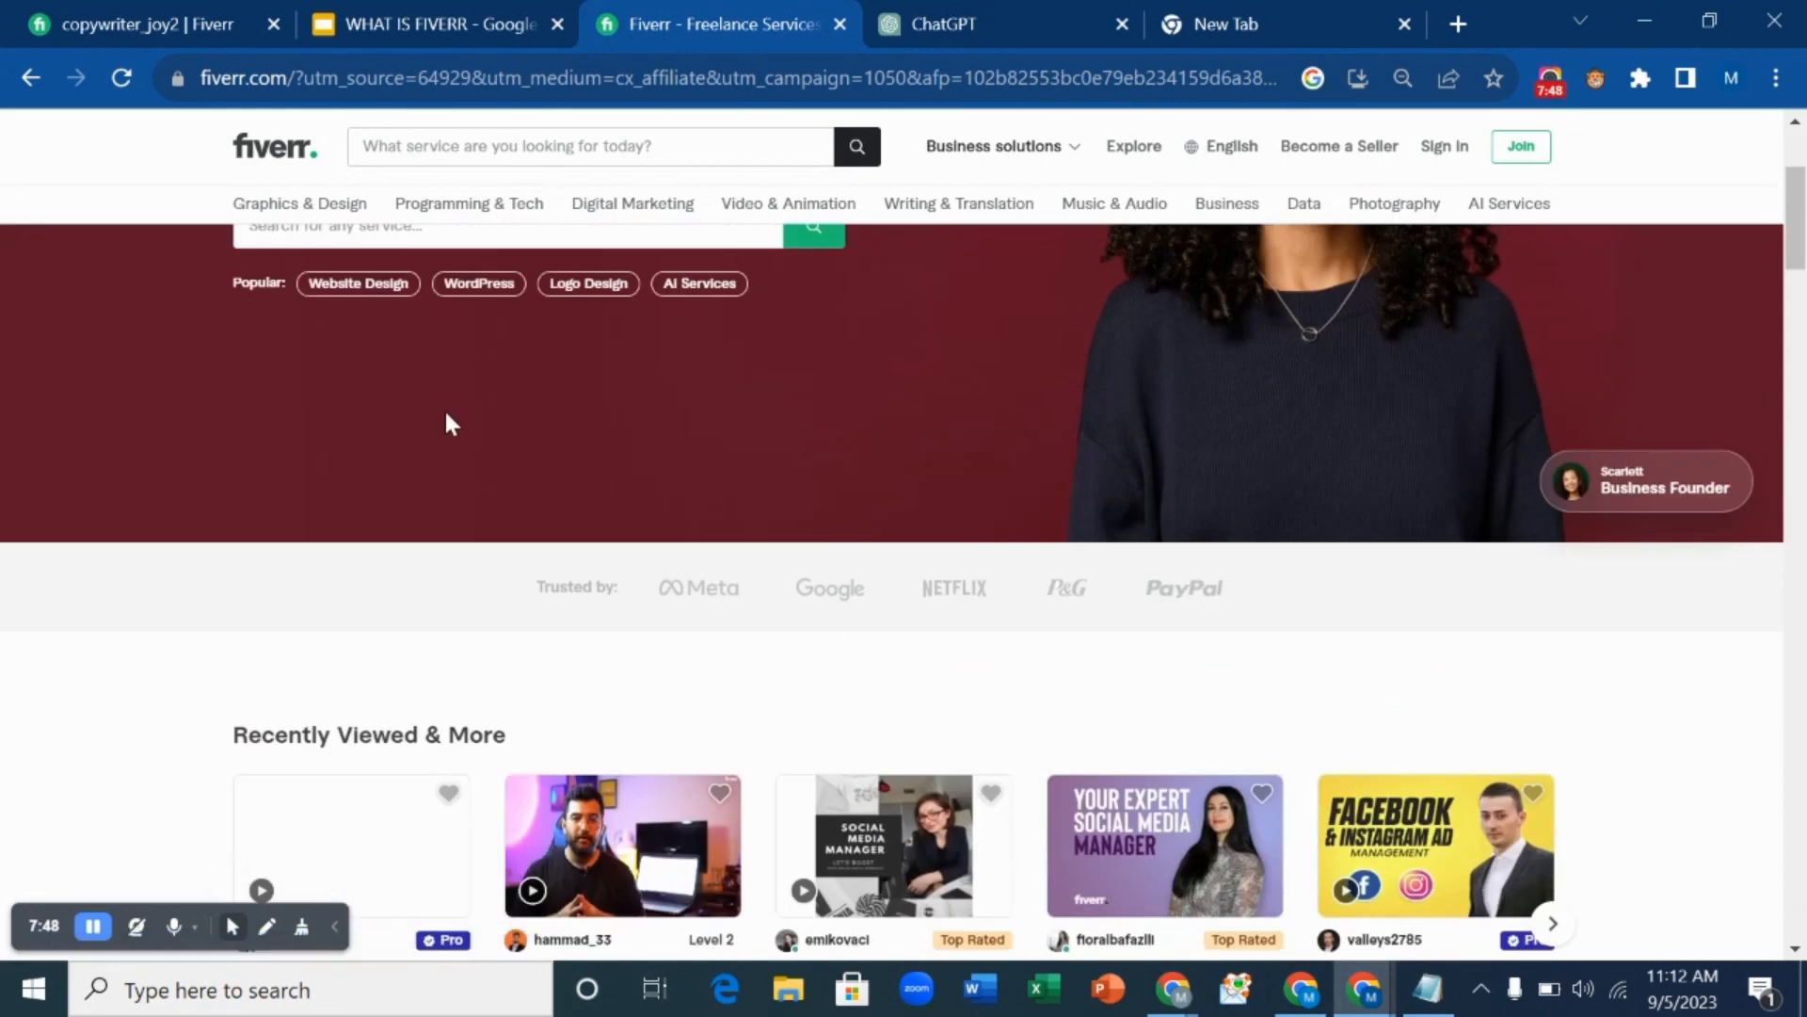
{"action": "scroll", "coordinate": [444, 409], "scroll_direction": "up", "scroll_amount": 3}
{"action": "scroll", "coordinate": [455, 319], "scroll_direction": "down", "scroll_amount": 3}
{"action": "mouse_move", "coordinate": [311, 201]}
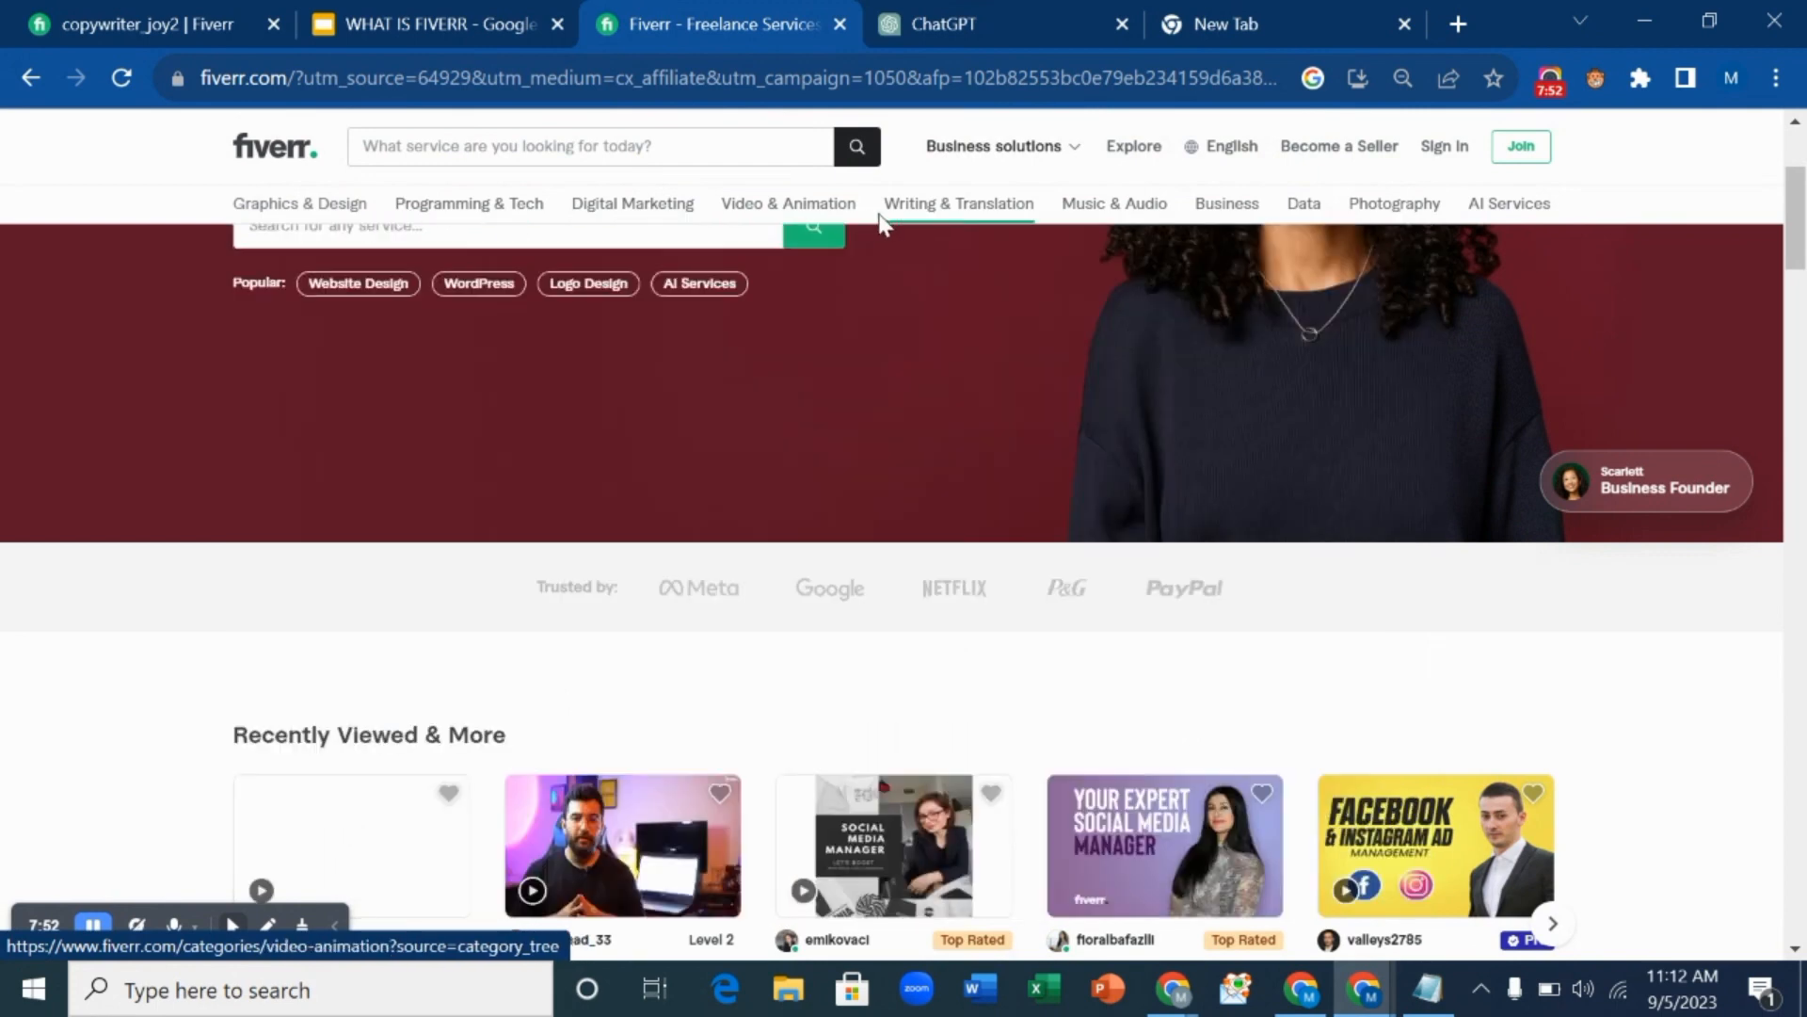
{"action": "mouse_move", "coordinate": [948, 216]}
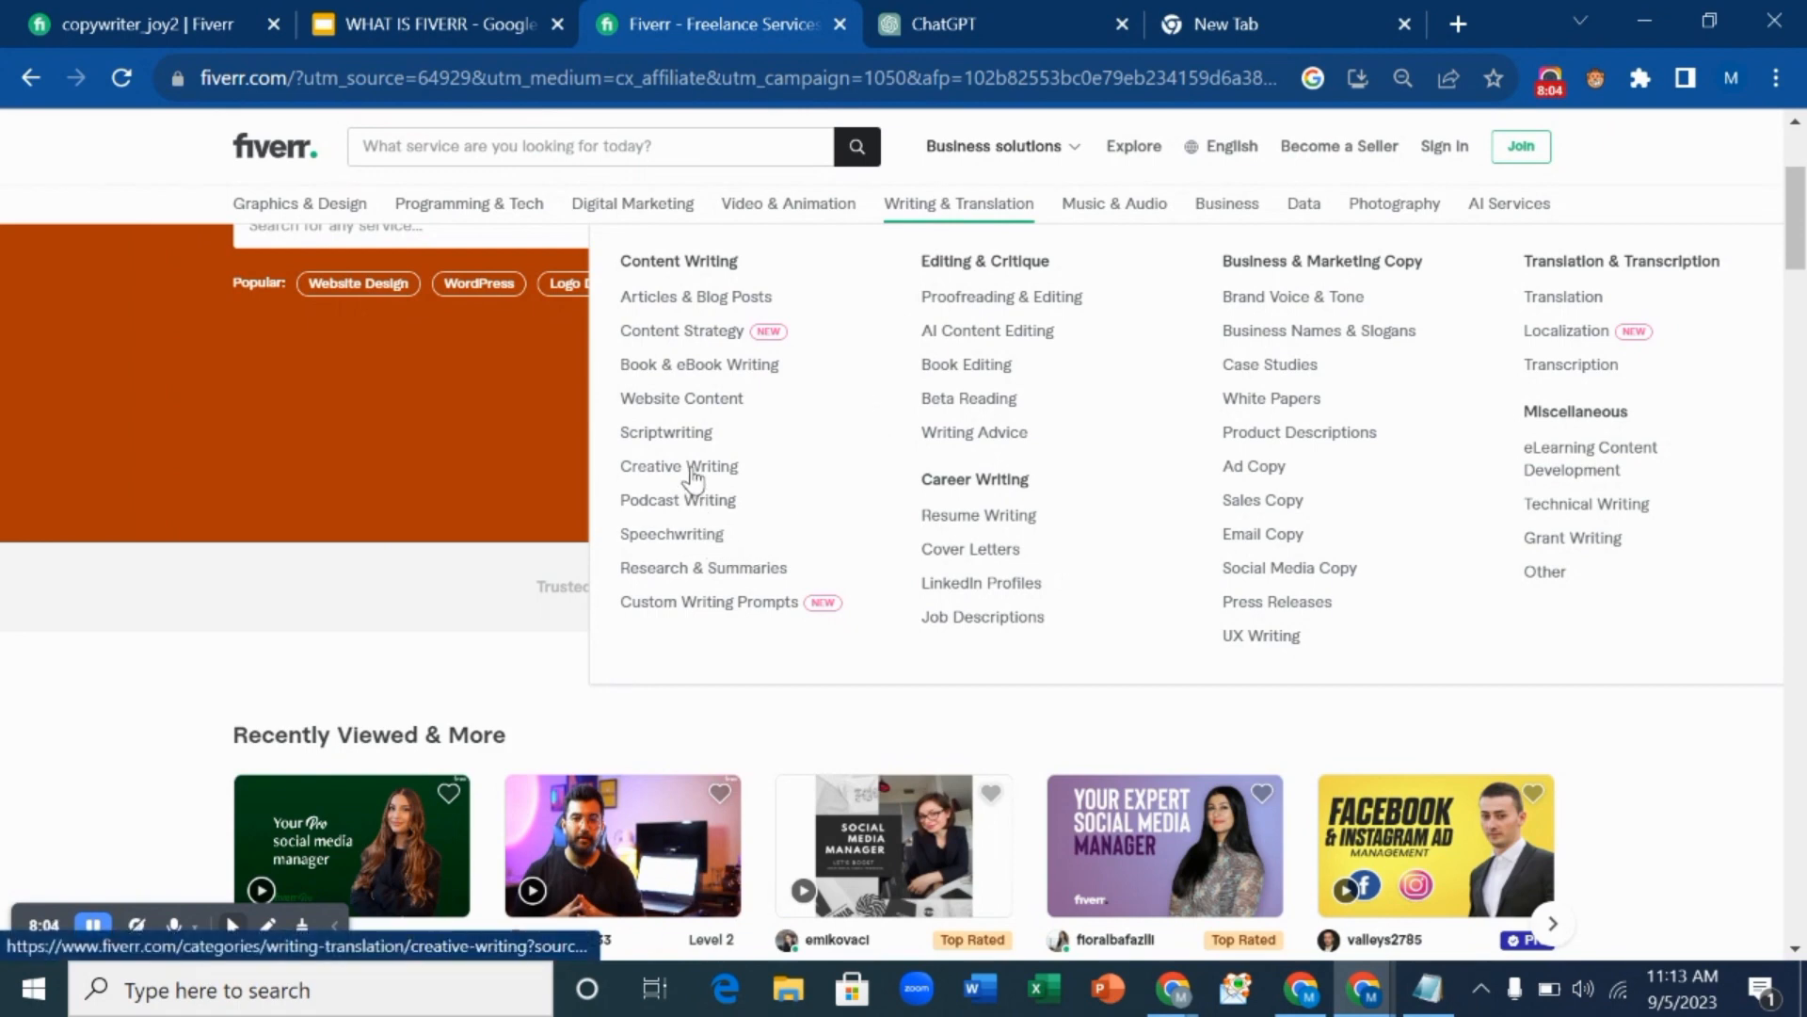
{"action": "left_click", "coordinate": [694, 475]}
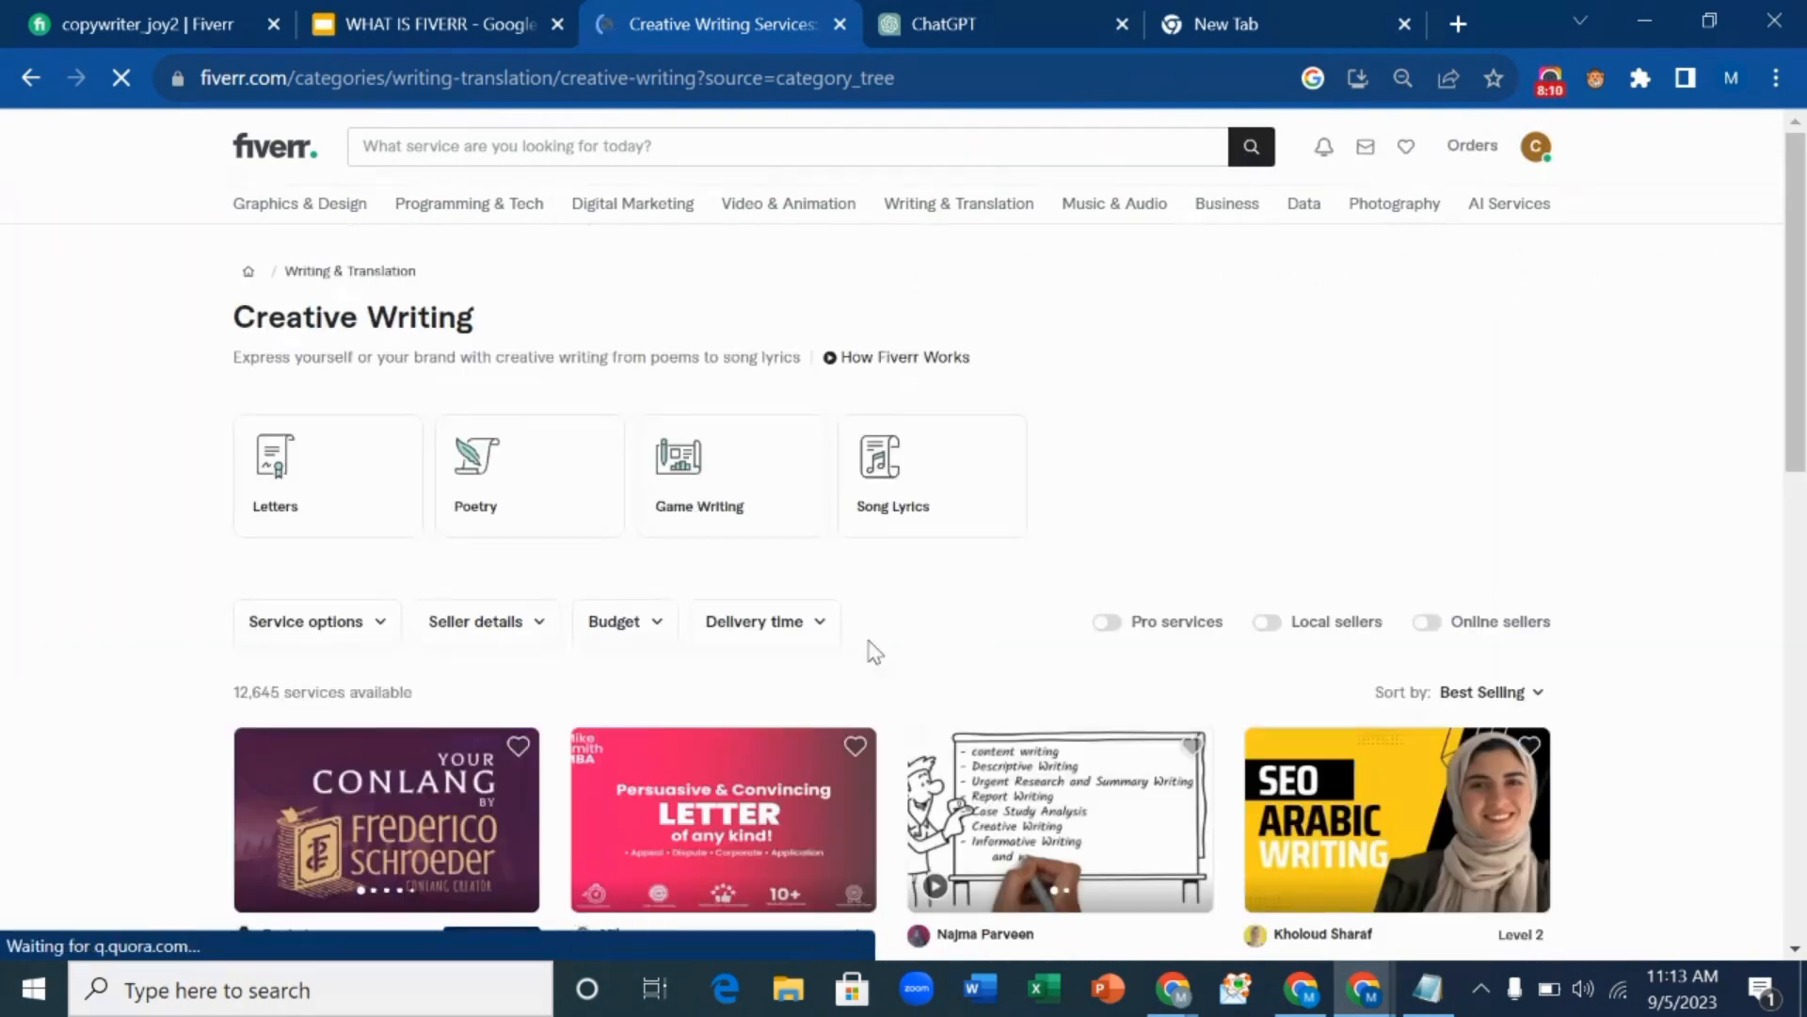
Scroll through the Creative Writing page's 12,645 services down to the footer and back up.
{"action": "scroll", "coordinate": [800, 636], "scroll_direction": "down", "scroll_amount": 6}
{"action": "scroll", "coordinate": [804, 634], "scroll_direction": "down", "scroll_amount": 6}
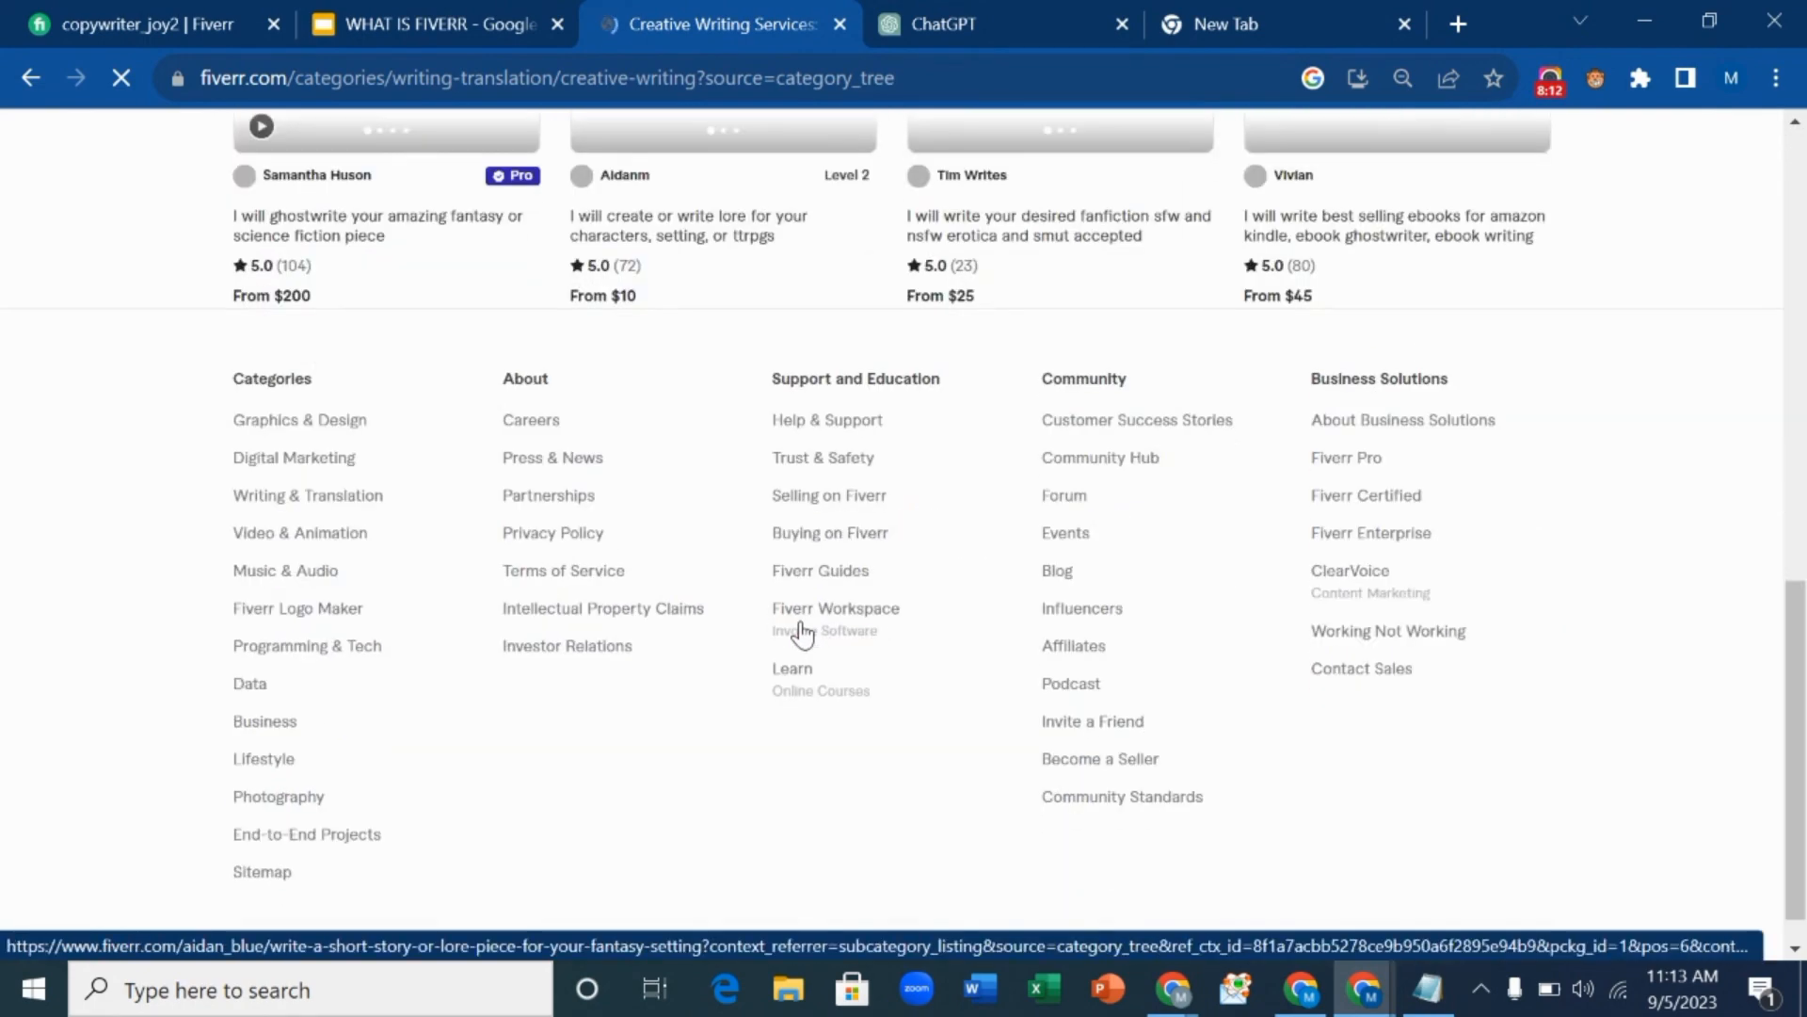
{"action": "scroll", "coordinate": [819, 630], "scroll_direction": "up", "scroll_amount": 4}
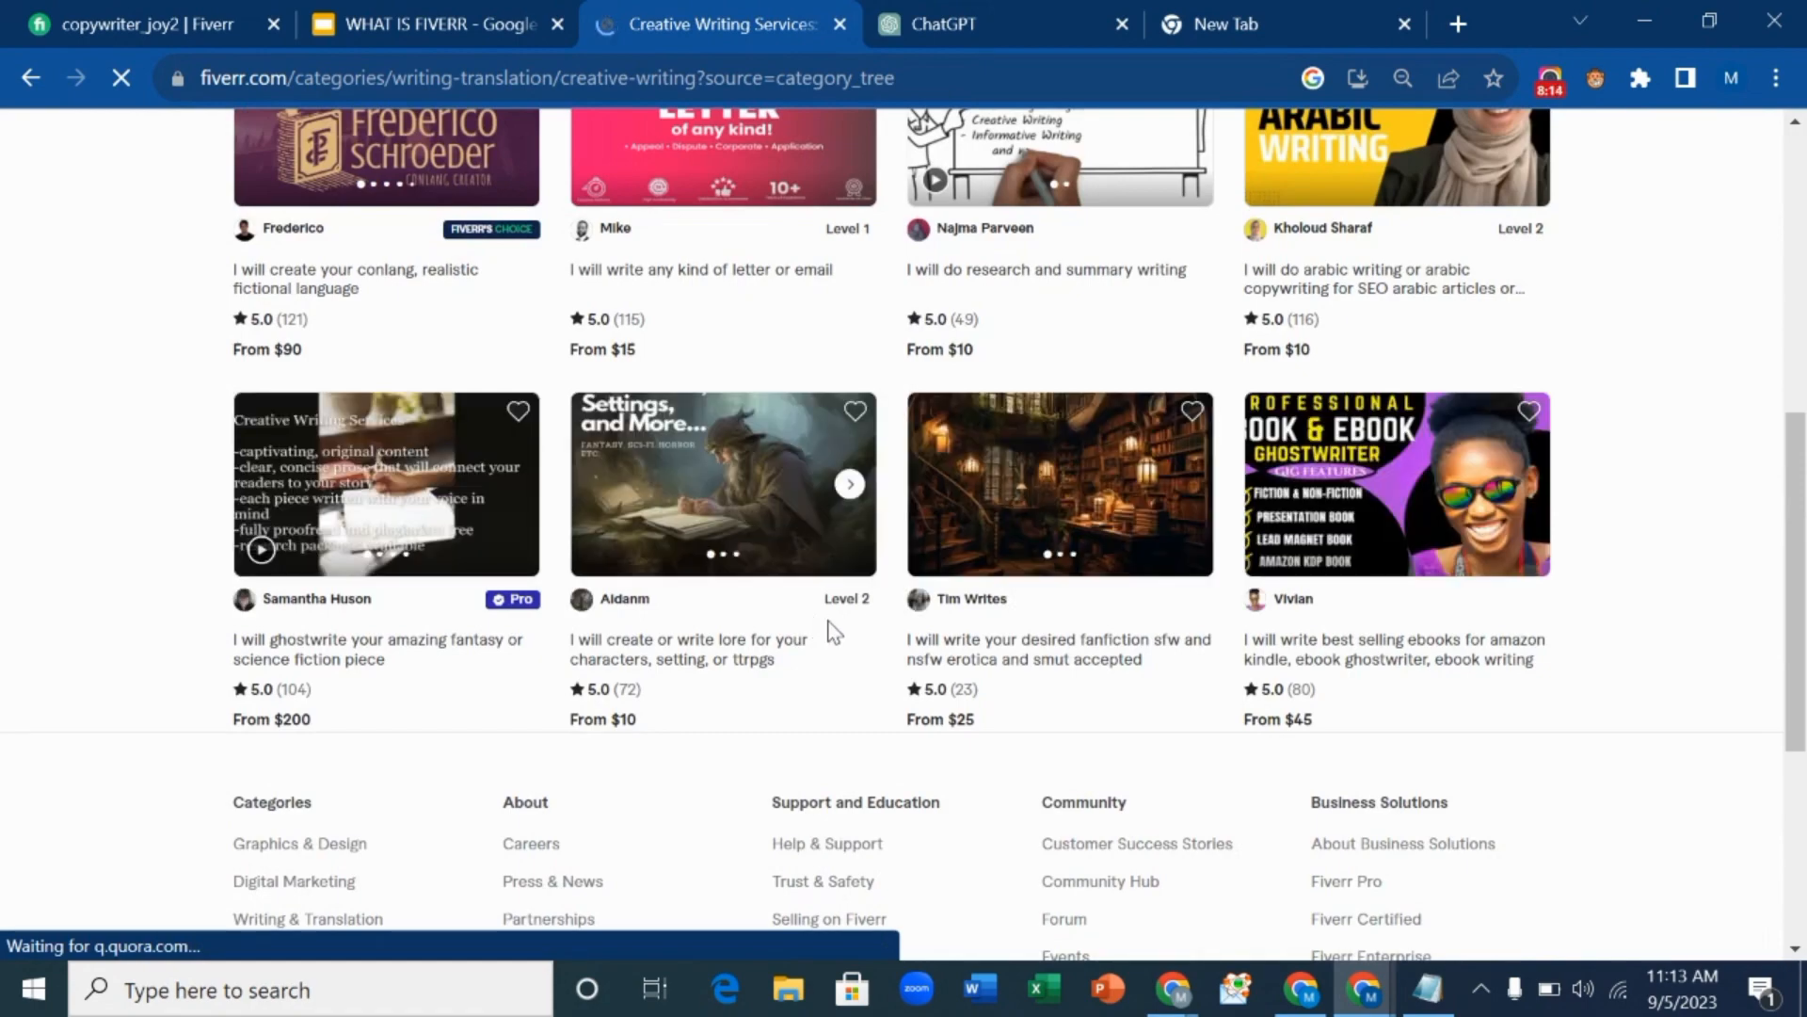
{"action": "scroll", "coordinate": [829, 628], "scroll_direction": "down", "scroll_amount": 5}
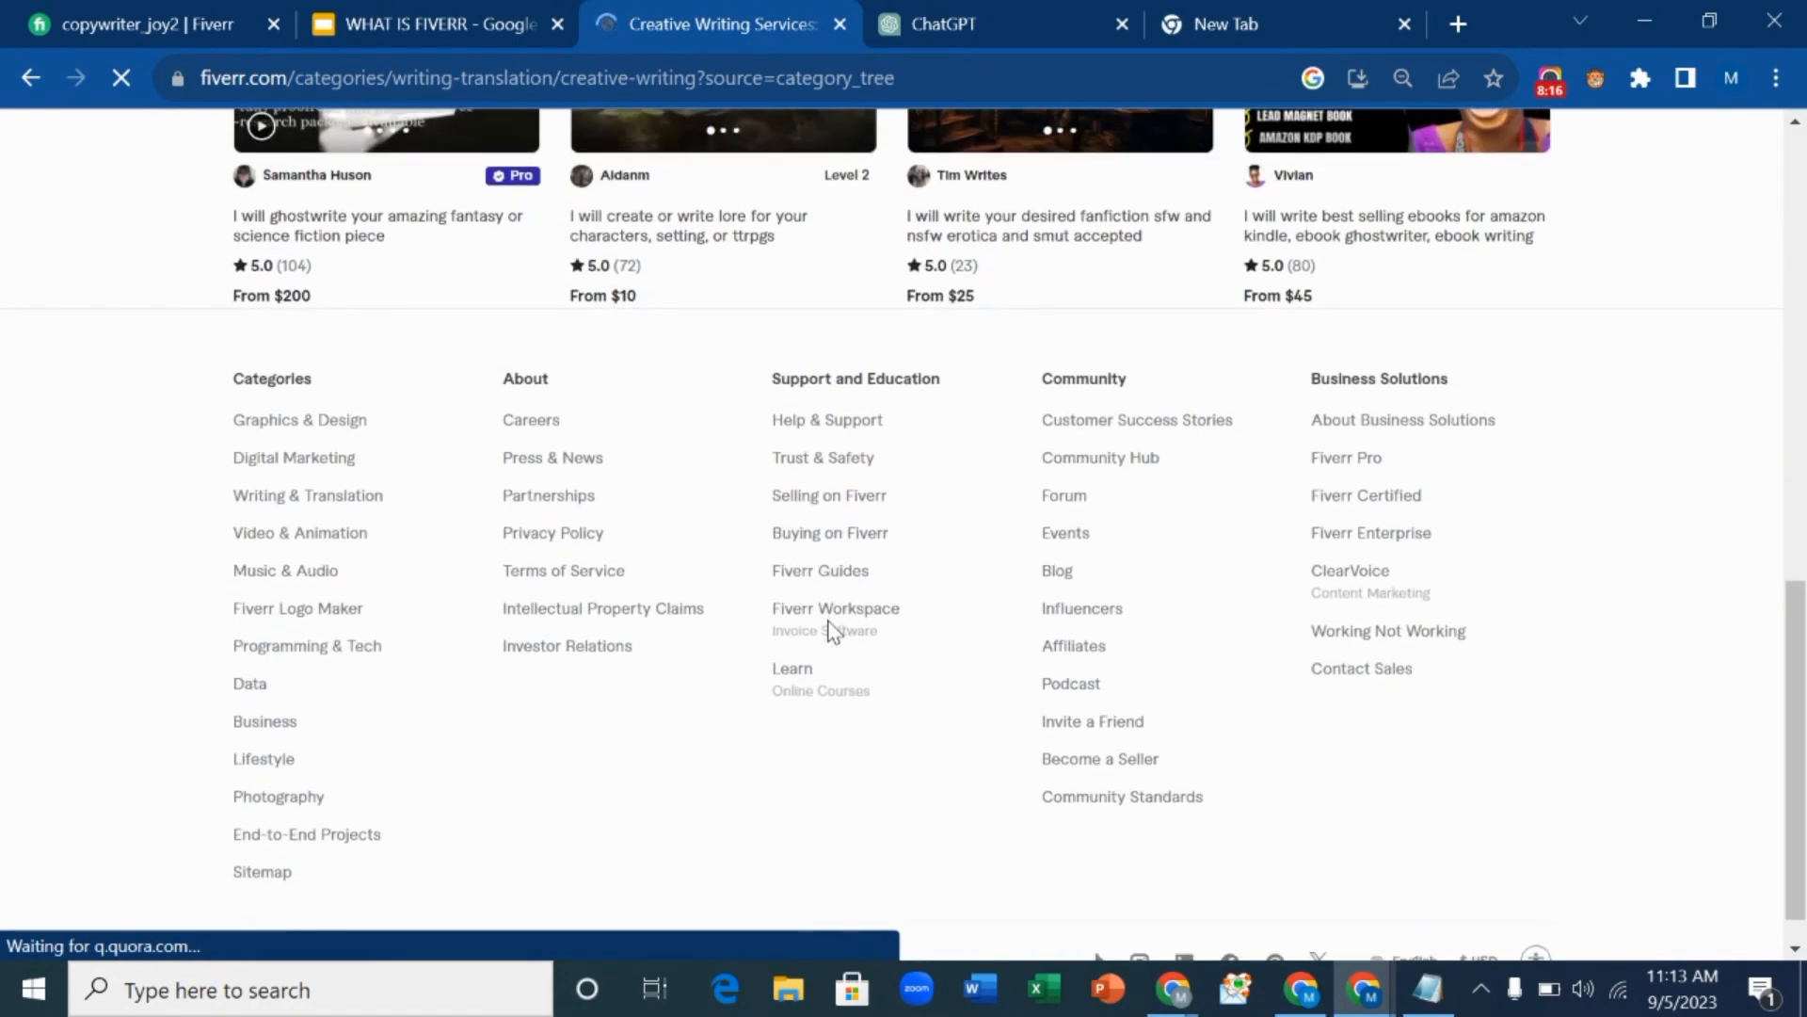
{"action": "scroll", "coordinate": [833, 629], "scroll_direction": "up", "scroll_amount": 12}
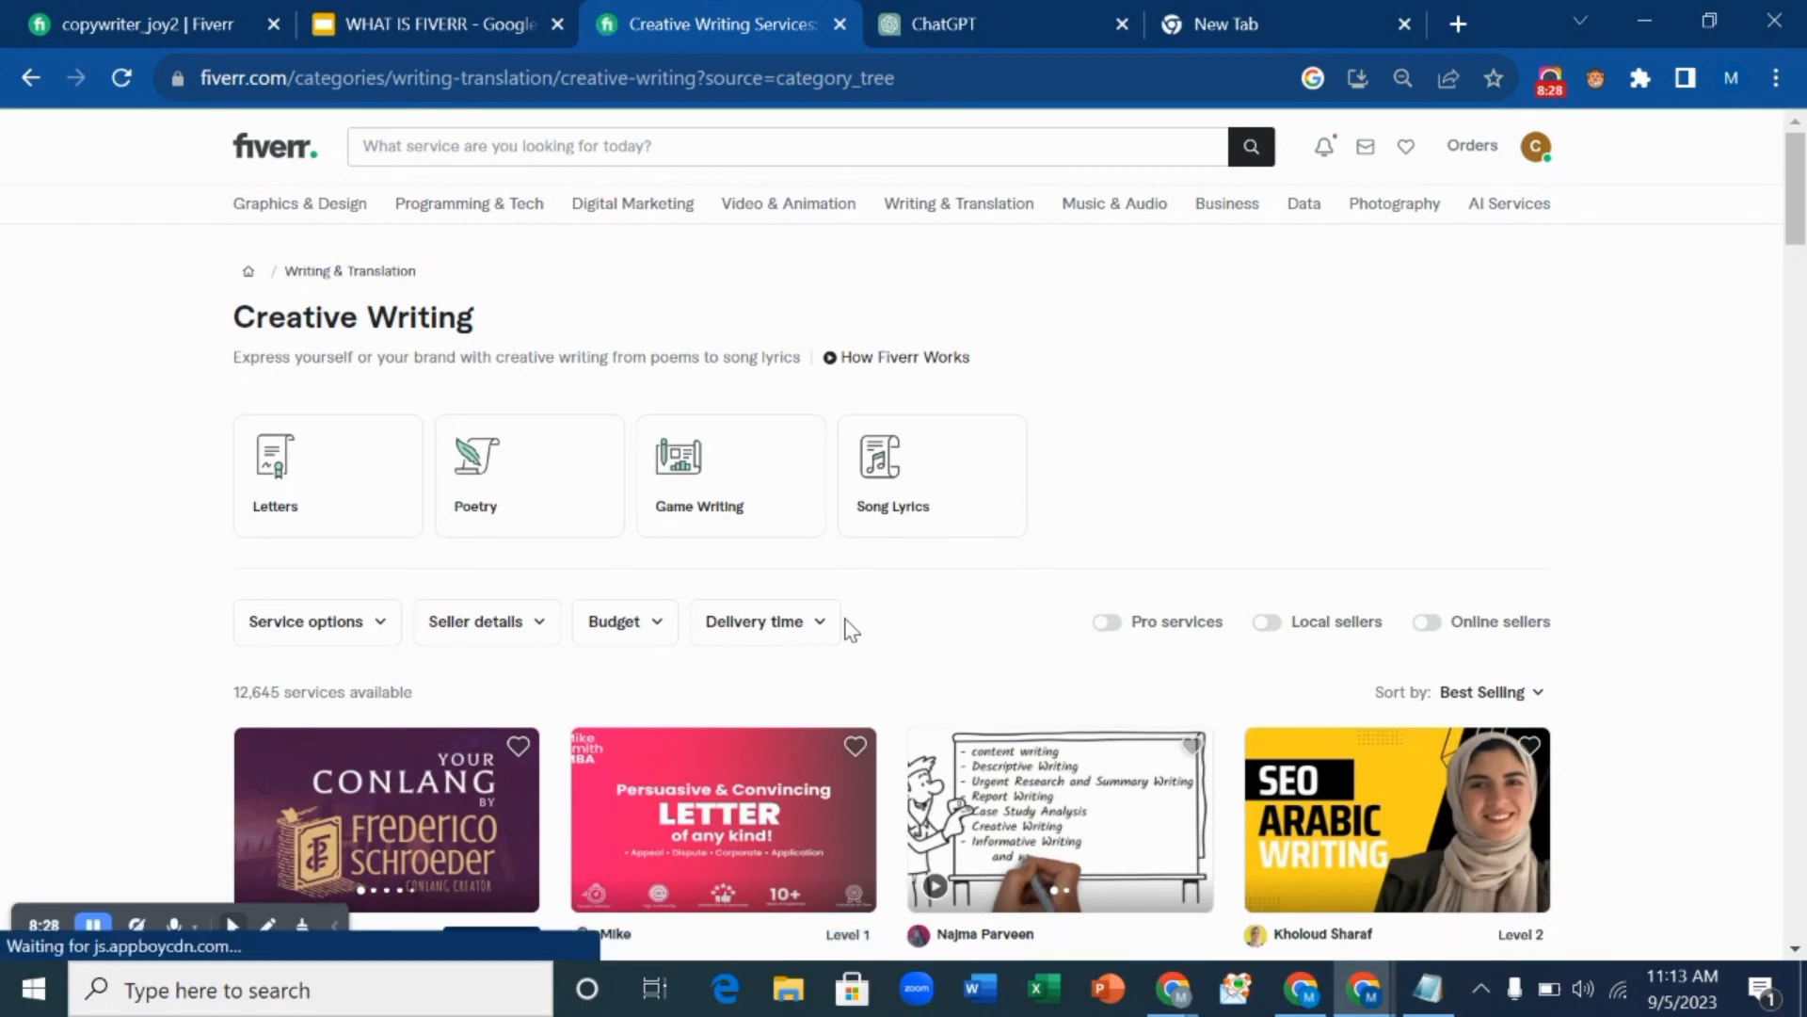
{"action": "scroll", "coordinate": [852, 629], "scroll_direction": "down", "scroll_amount": 2}
{"action": "scroll", "coordinate": [852, 626], "scroll_direction": "up", "scroll_amount": 3}
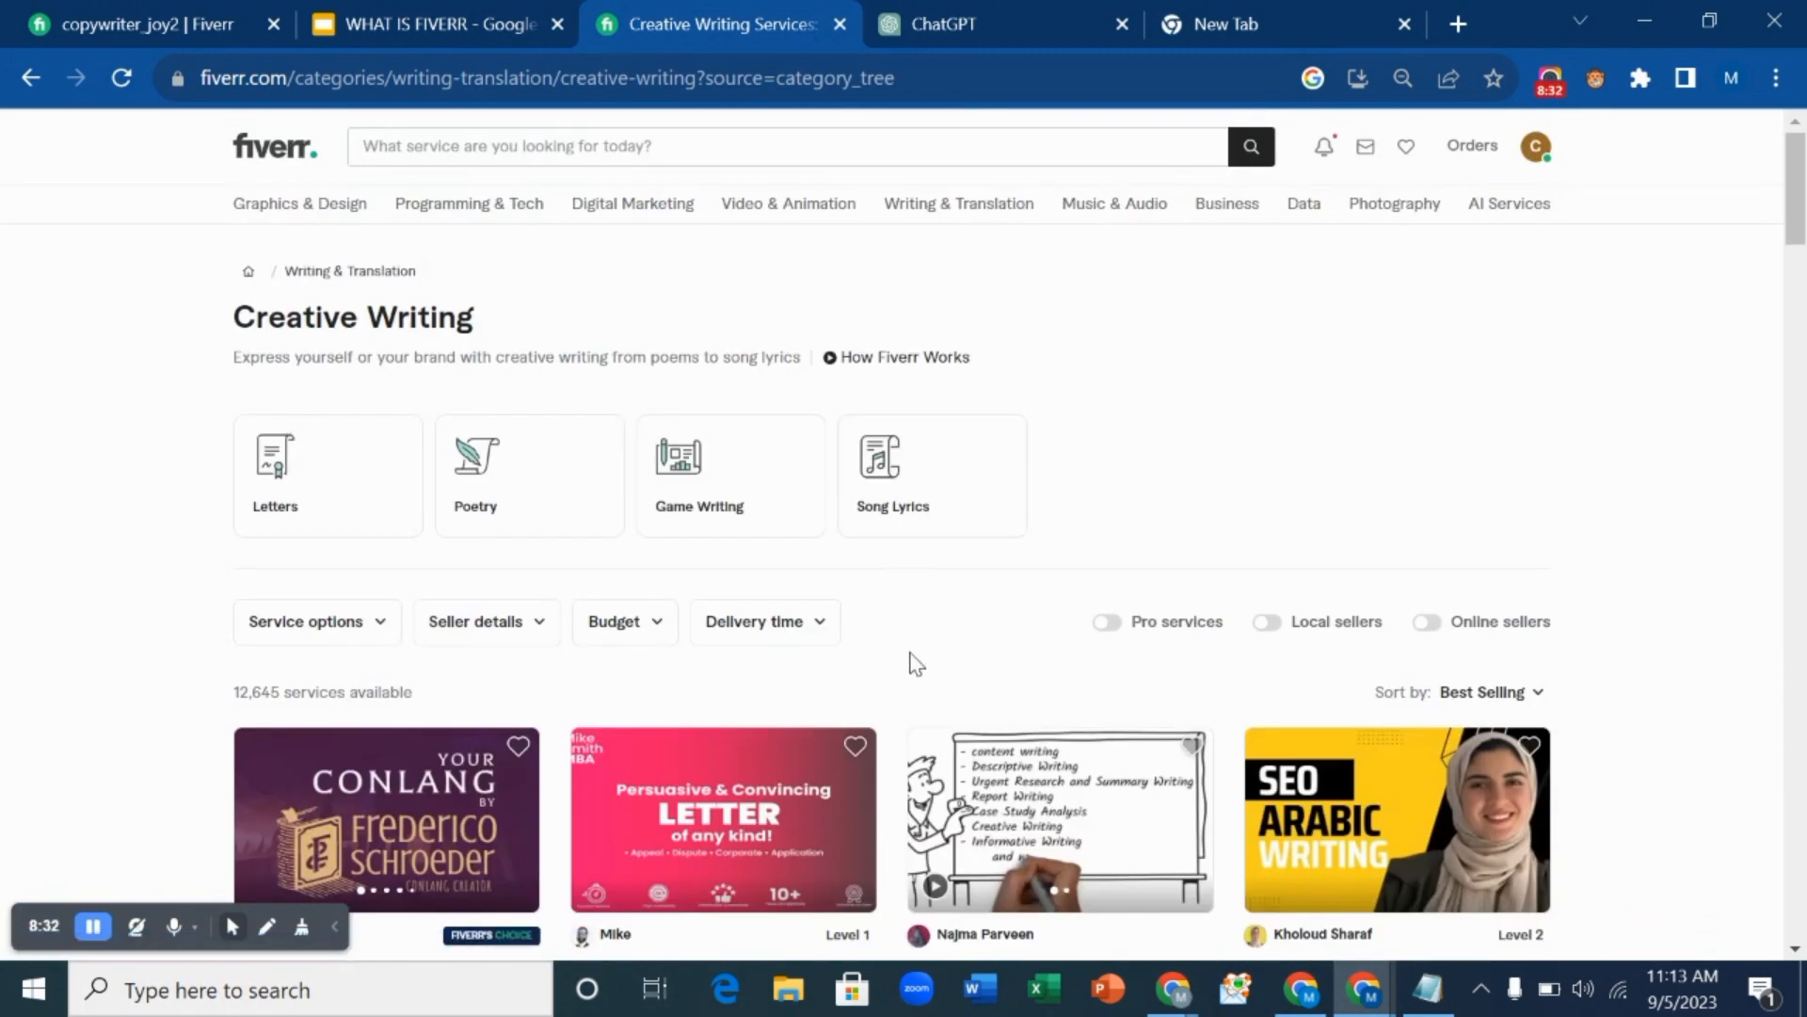
Ask ChatGPT for a brief self-description of someone who loves reading and writing and is fun to work with.
{"action": "left_click", "coordinate": [922, 13]}
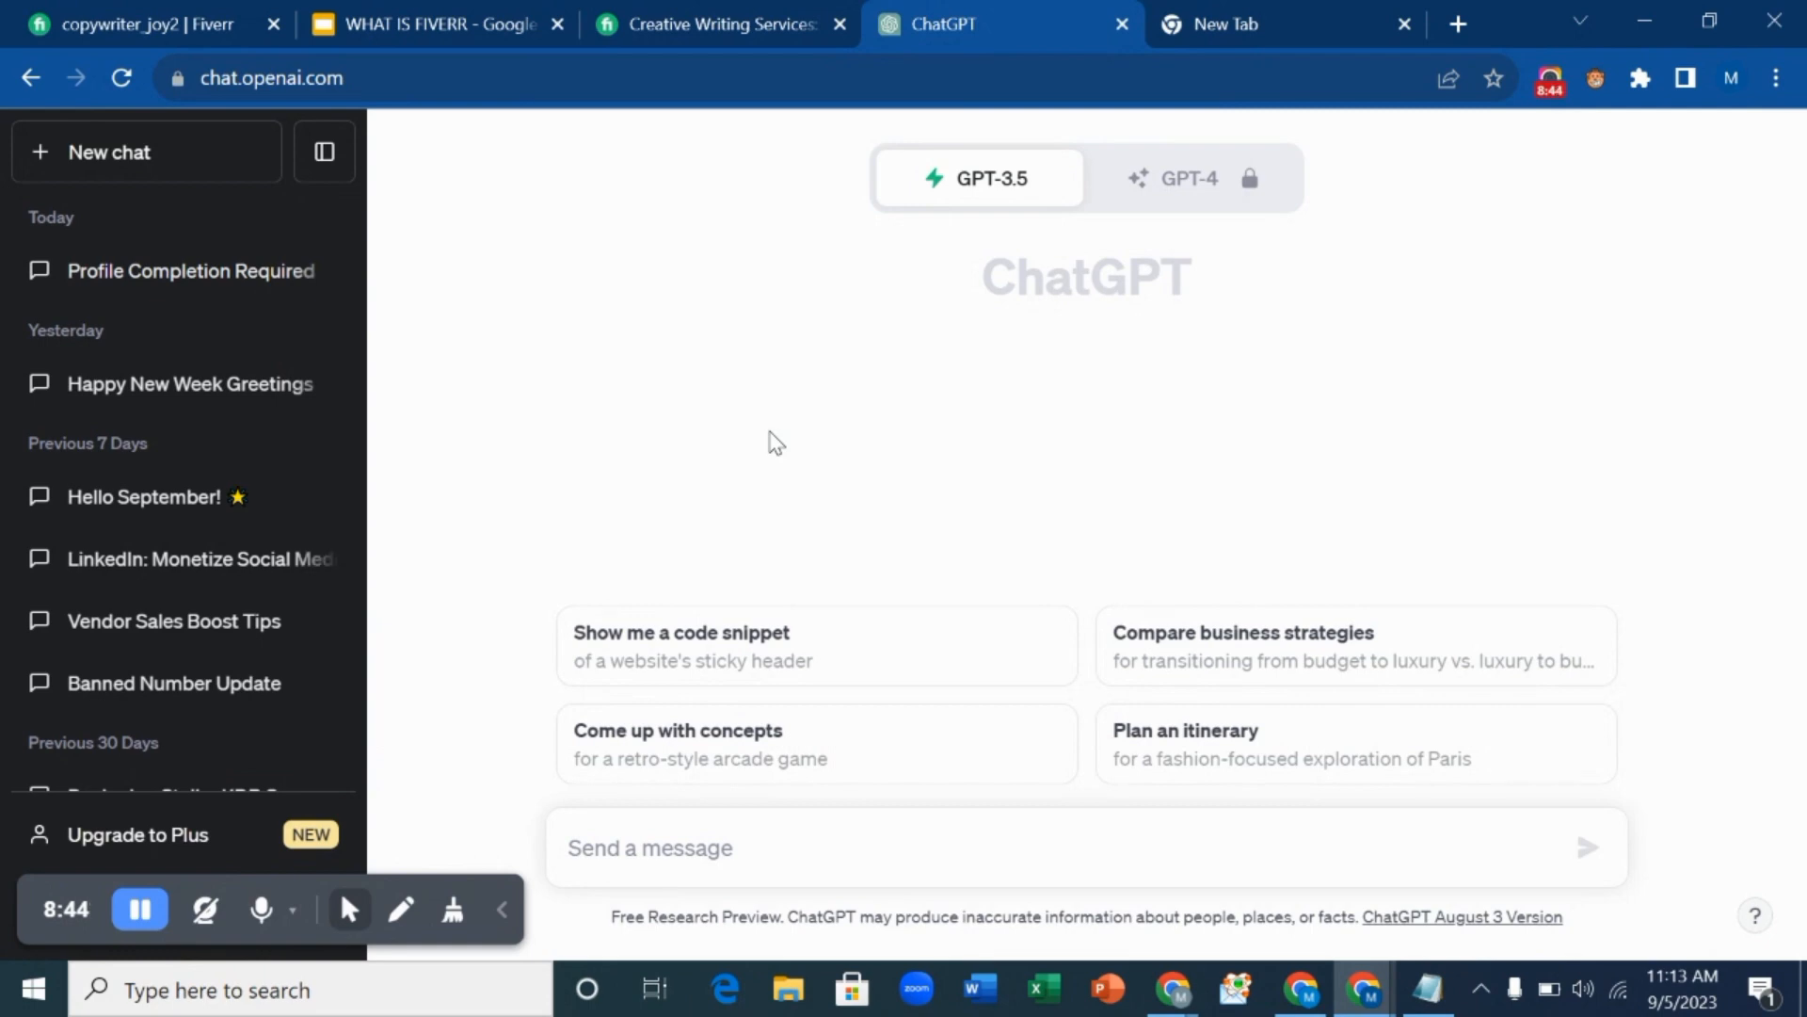
{"action": "left_click", "coordinate": [667, 850]}
{"action": "type", "text": "w"}
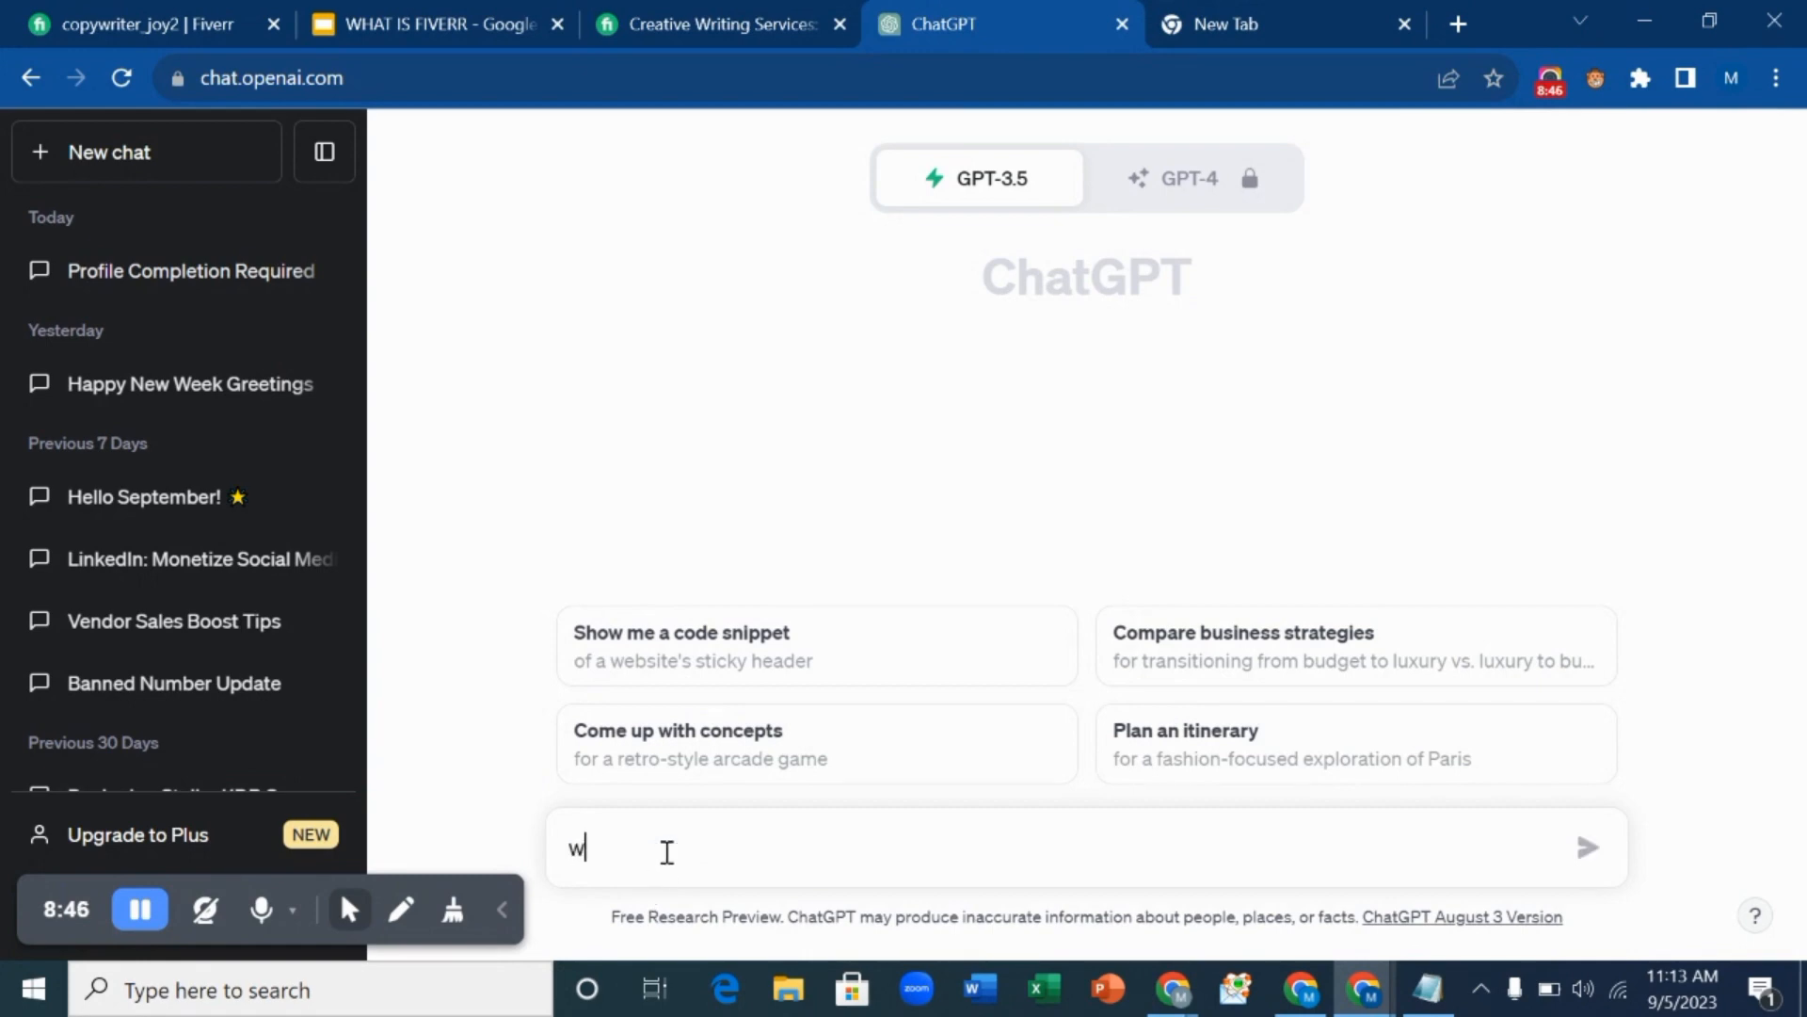
{"action": "type", "text": "rite me"}
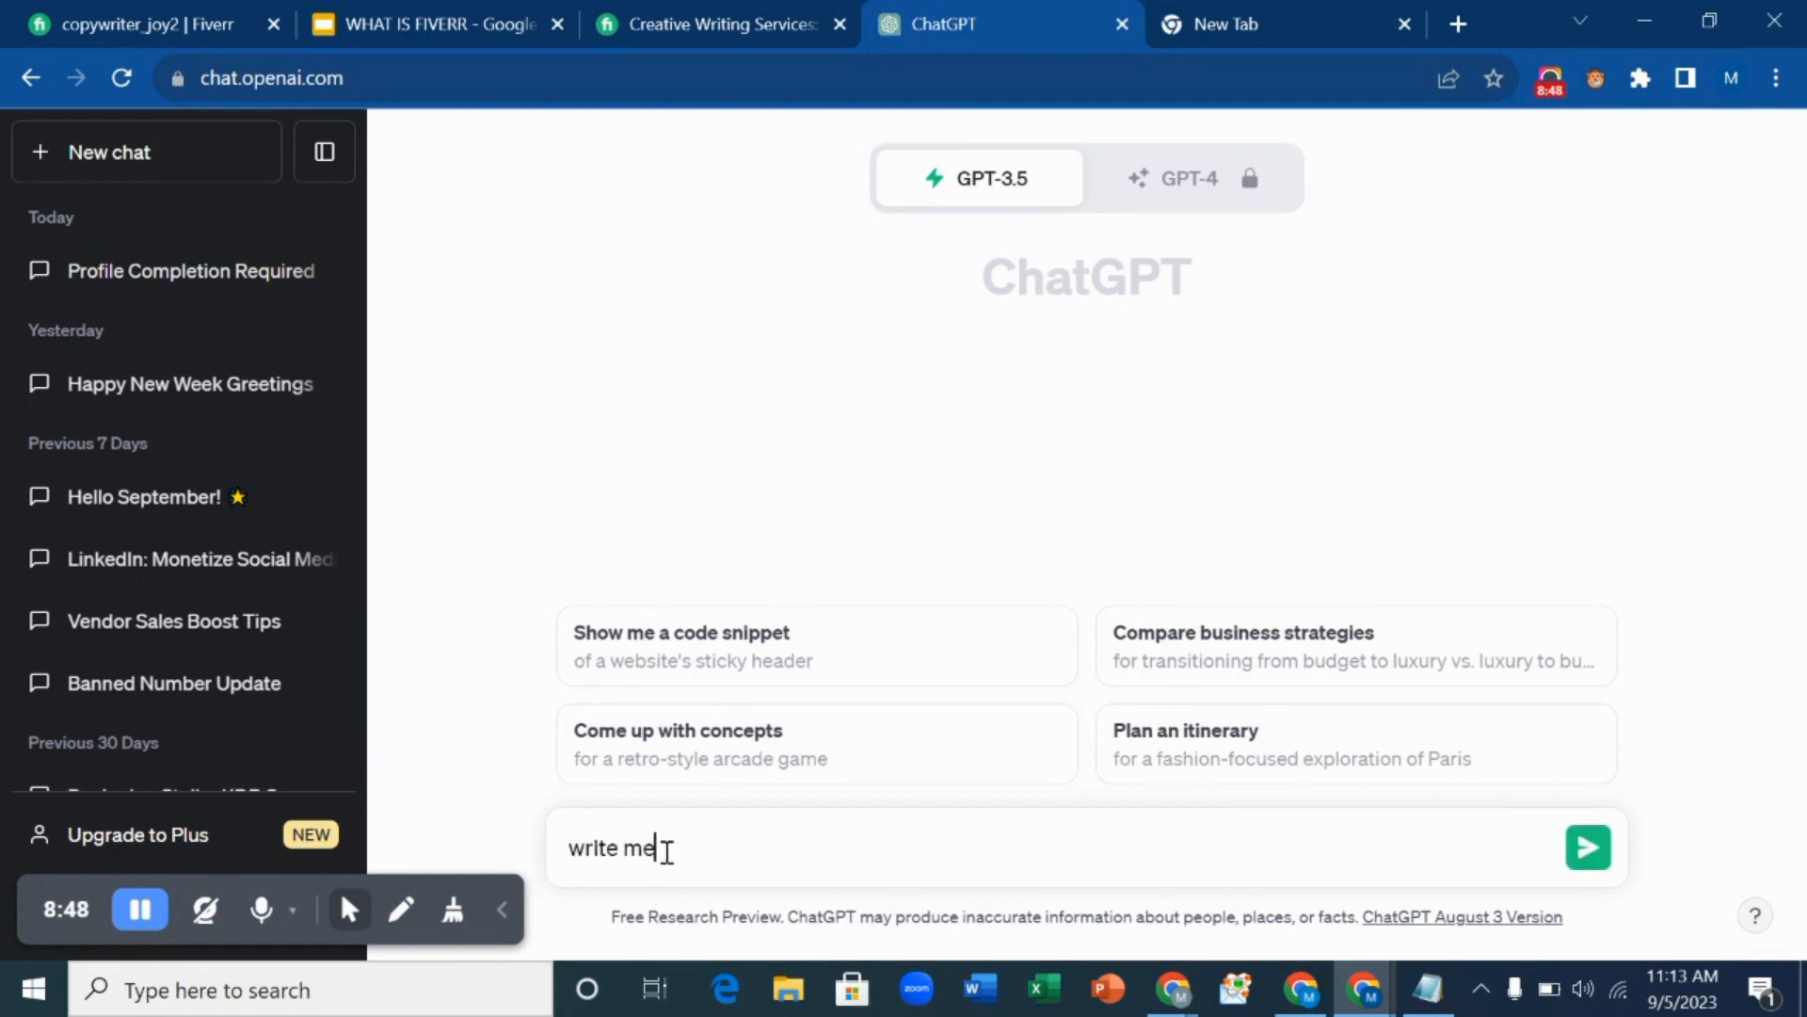
{"action": "type", "text": " a"}
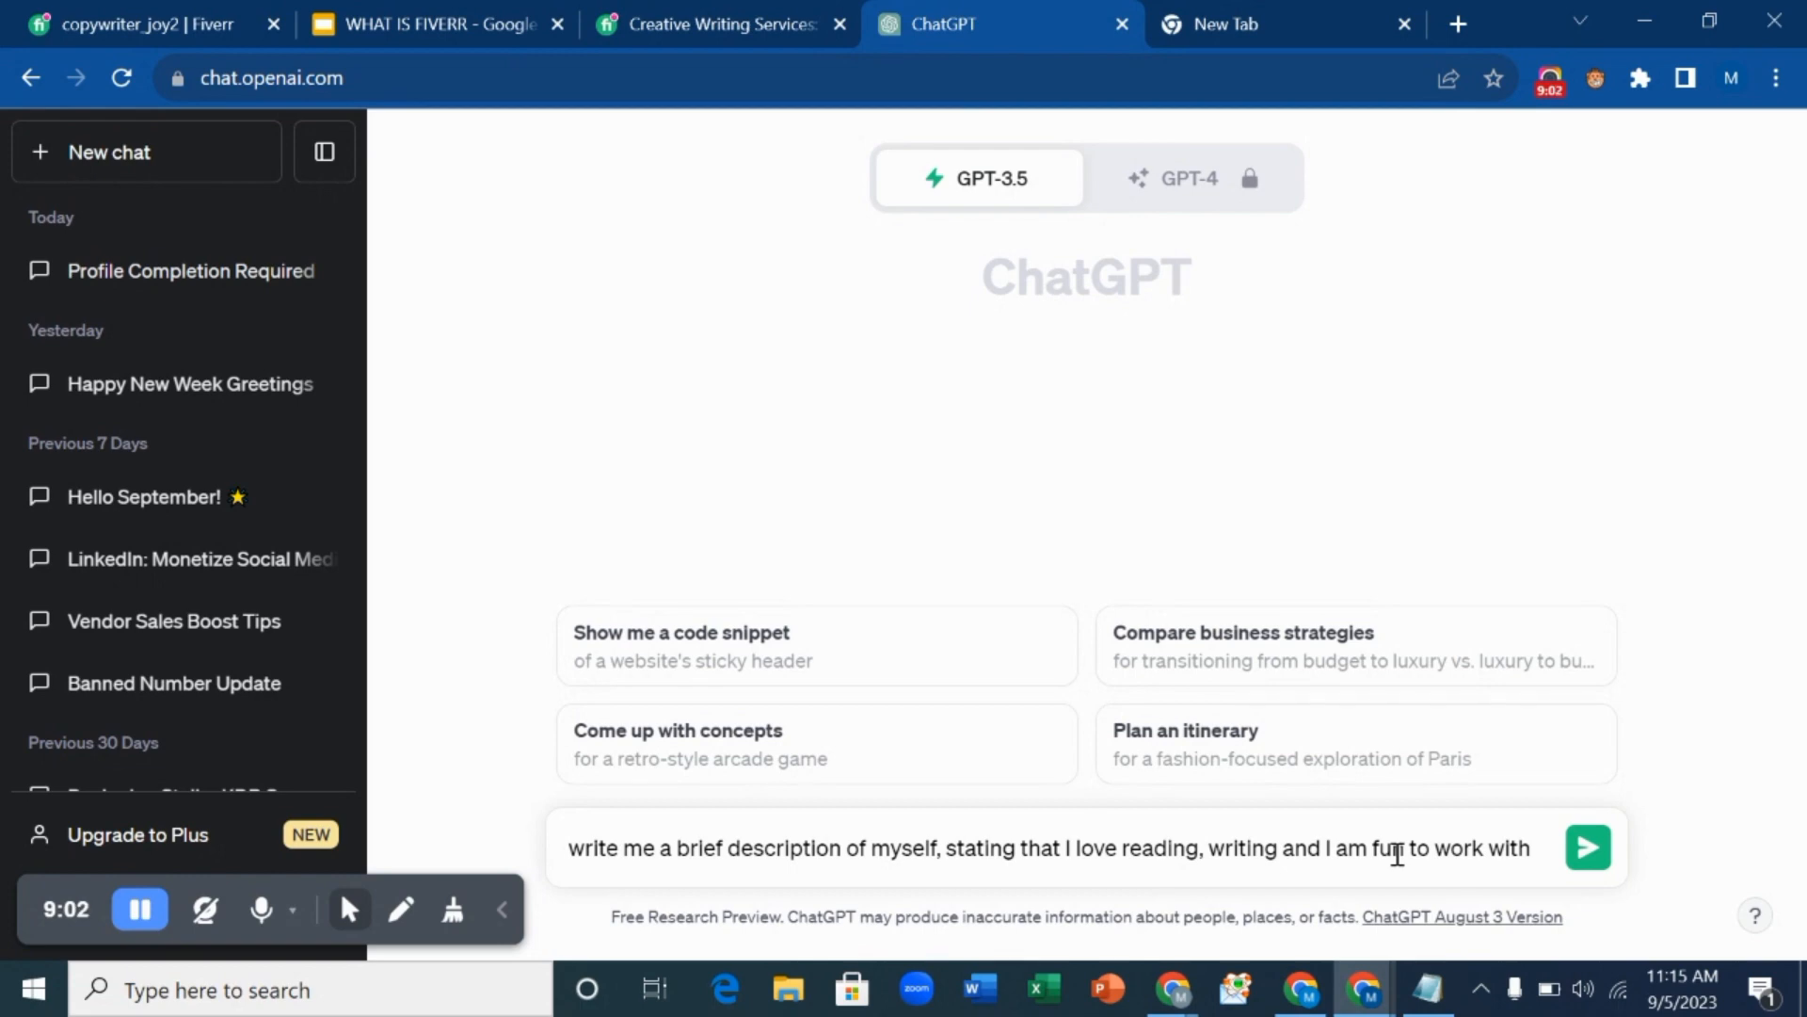
{"action": "left_click", "coordinate": [1587, 848]}
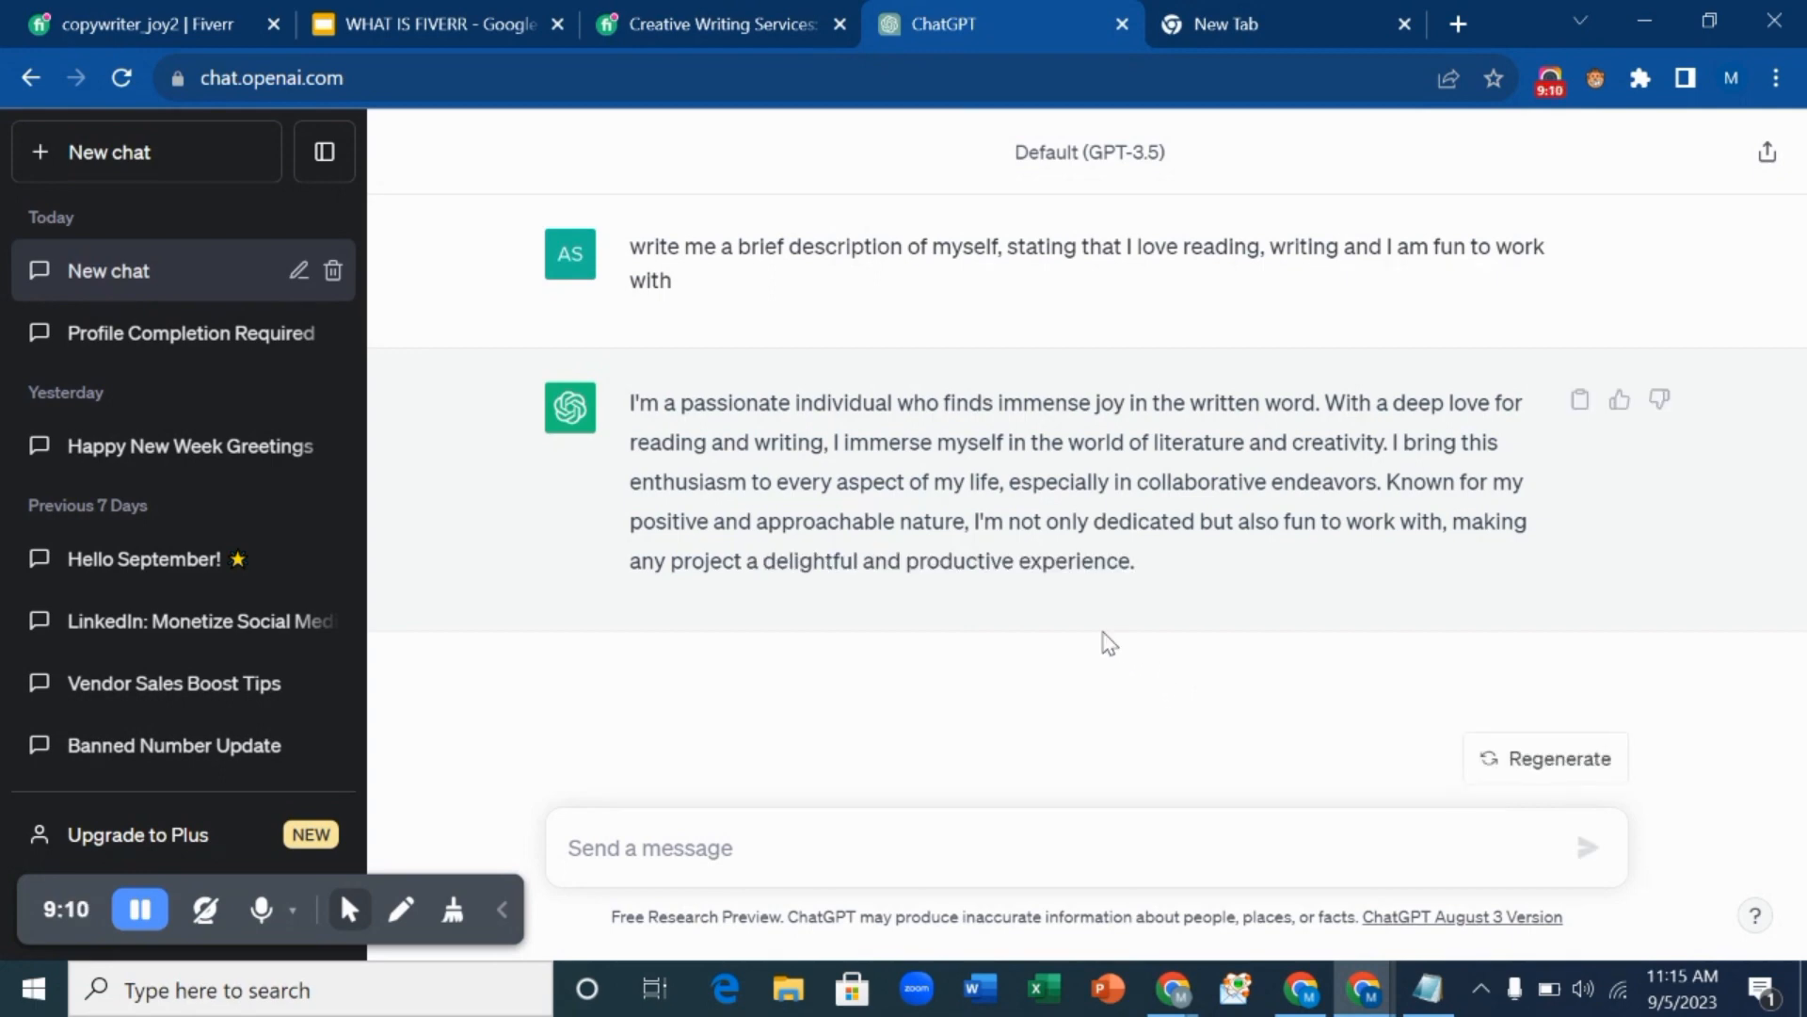
{"action": "left_click", "coordinate": [910, 835]}
Ask ChatGPT to 'summarize to one paragraph' and copy the resulting one-paragraph reply.
{"action": "type", "text": "summari"}
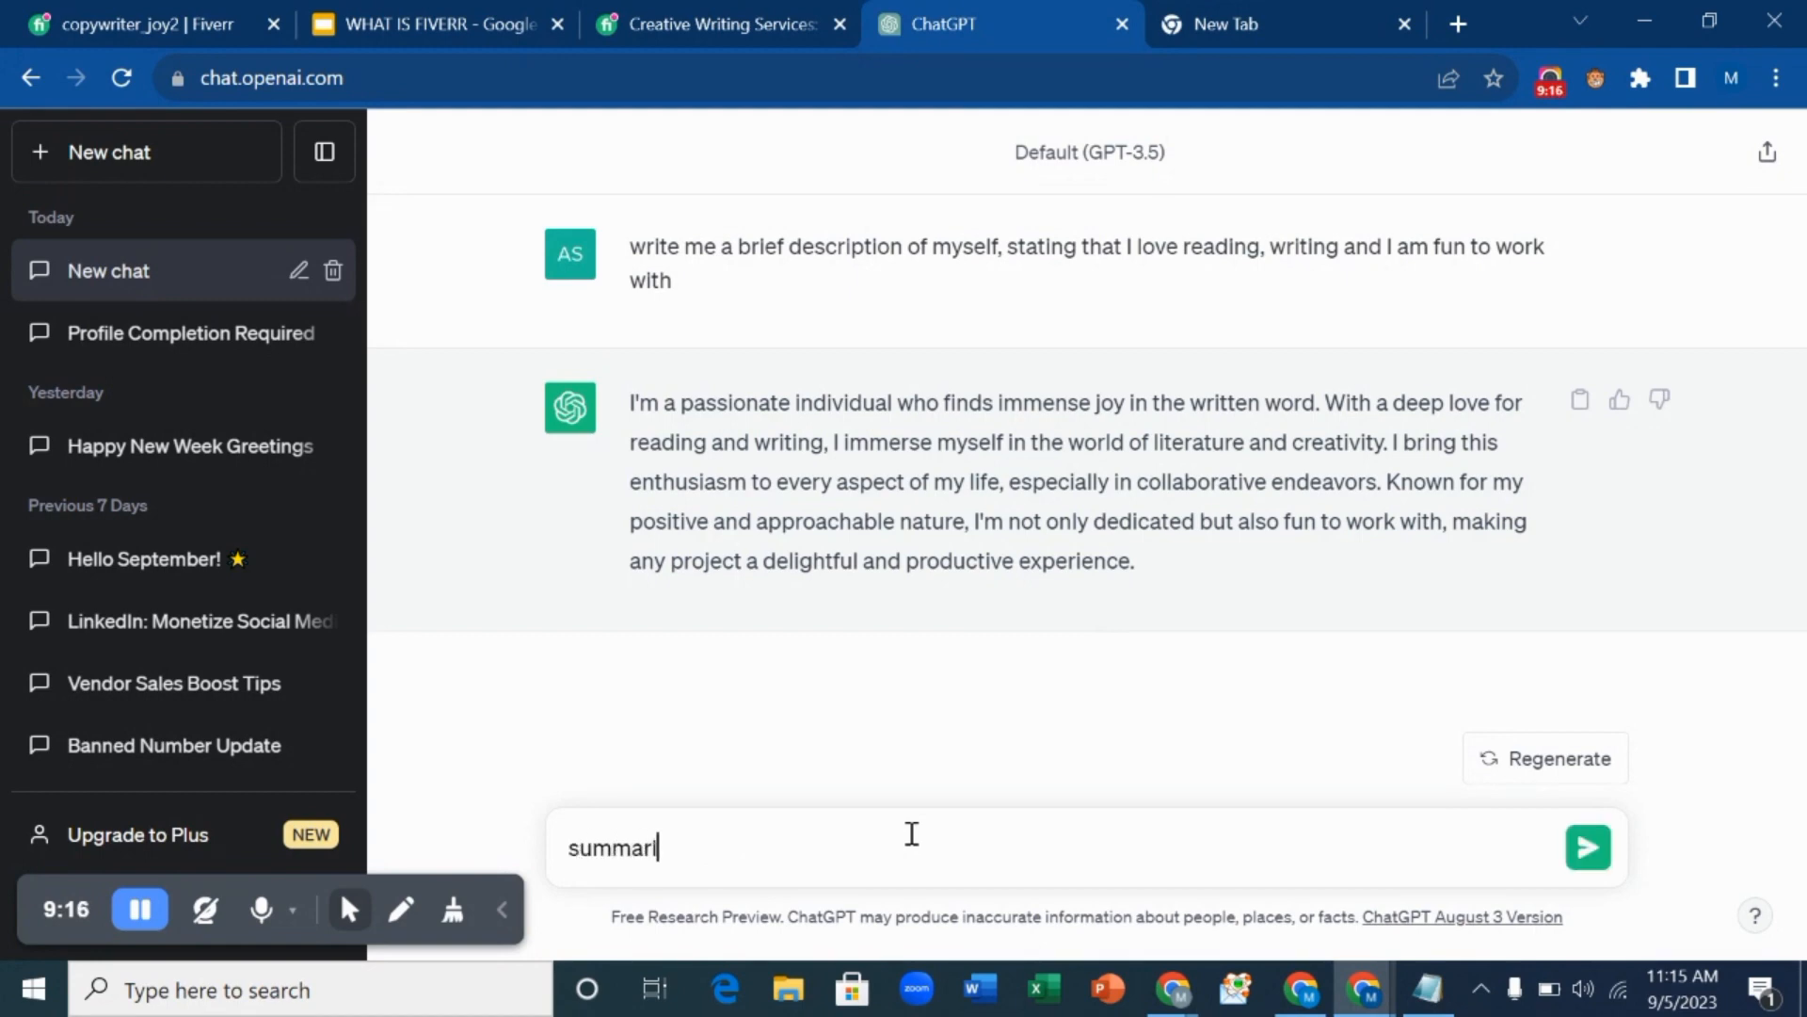
{"action": "type", "text": "ze t"}
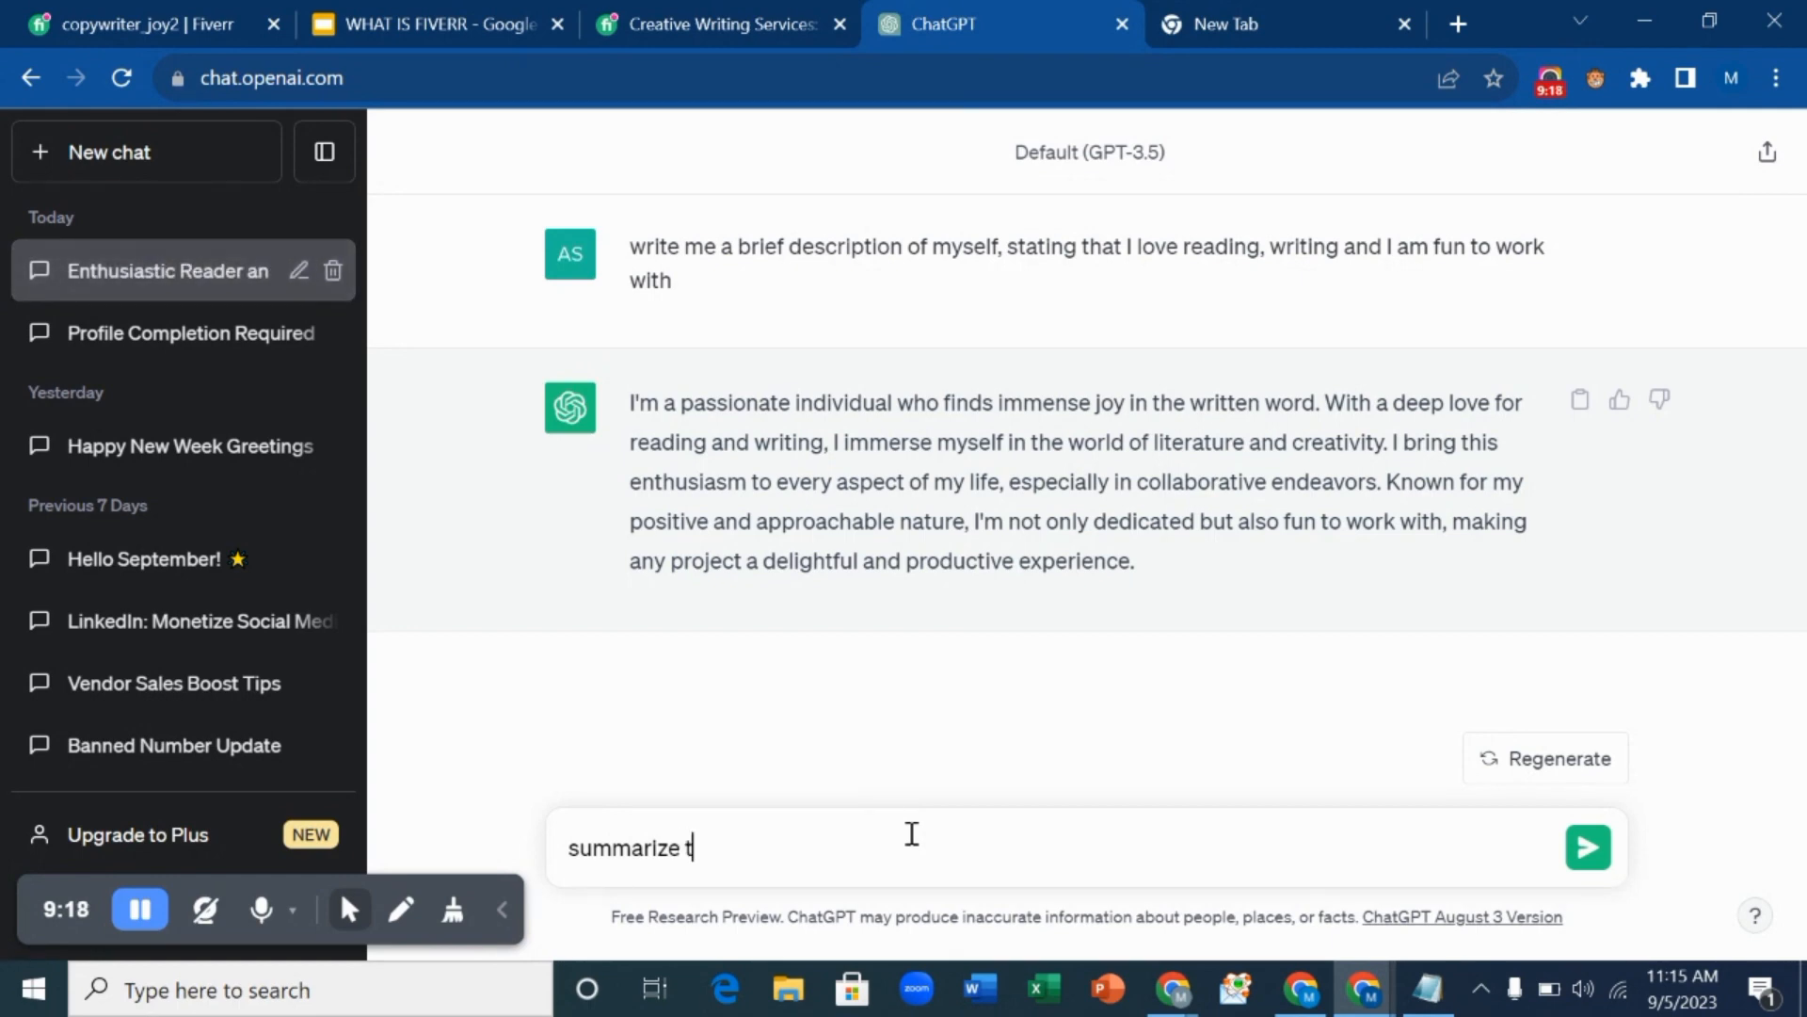
{"action": "type", "text": "o one pa"}
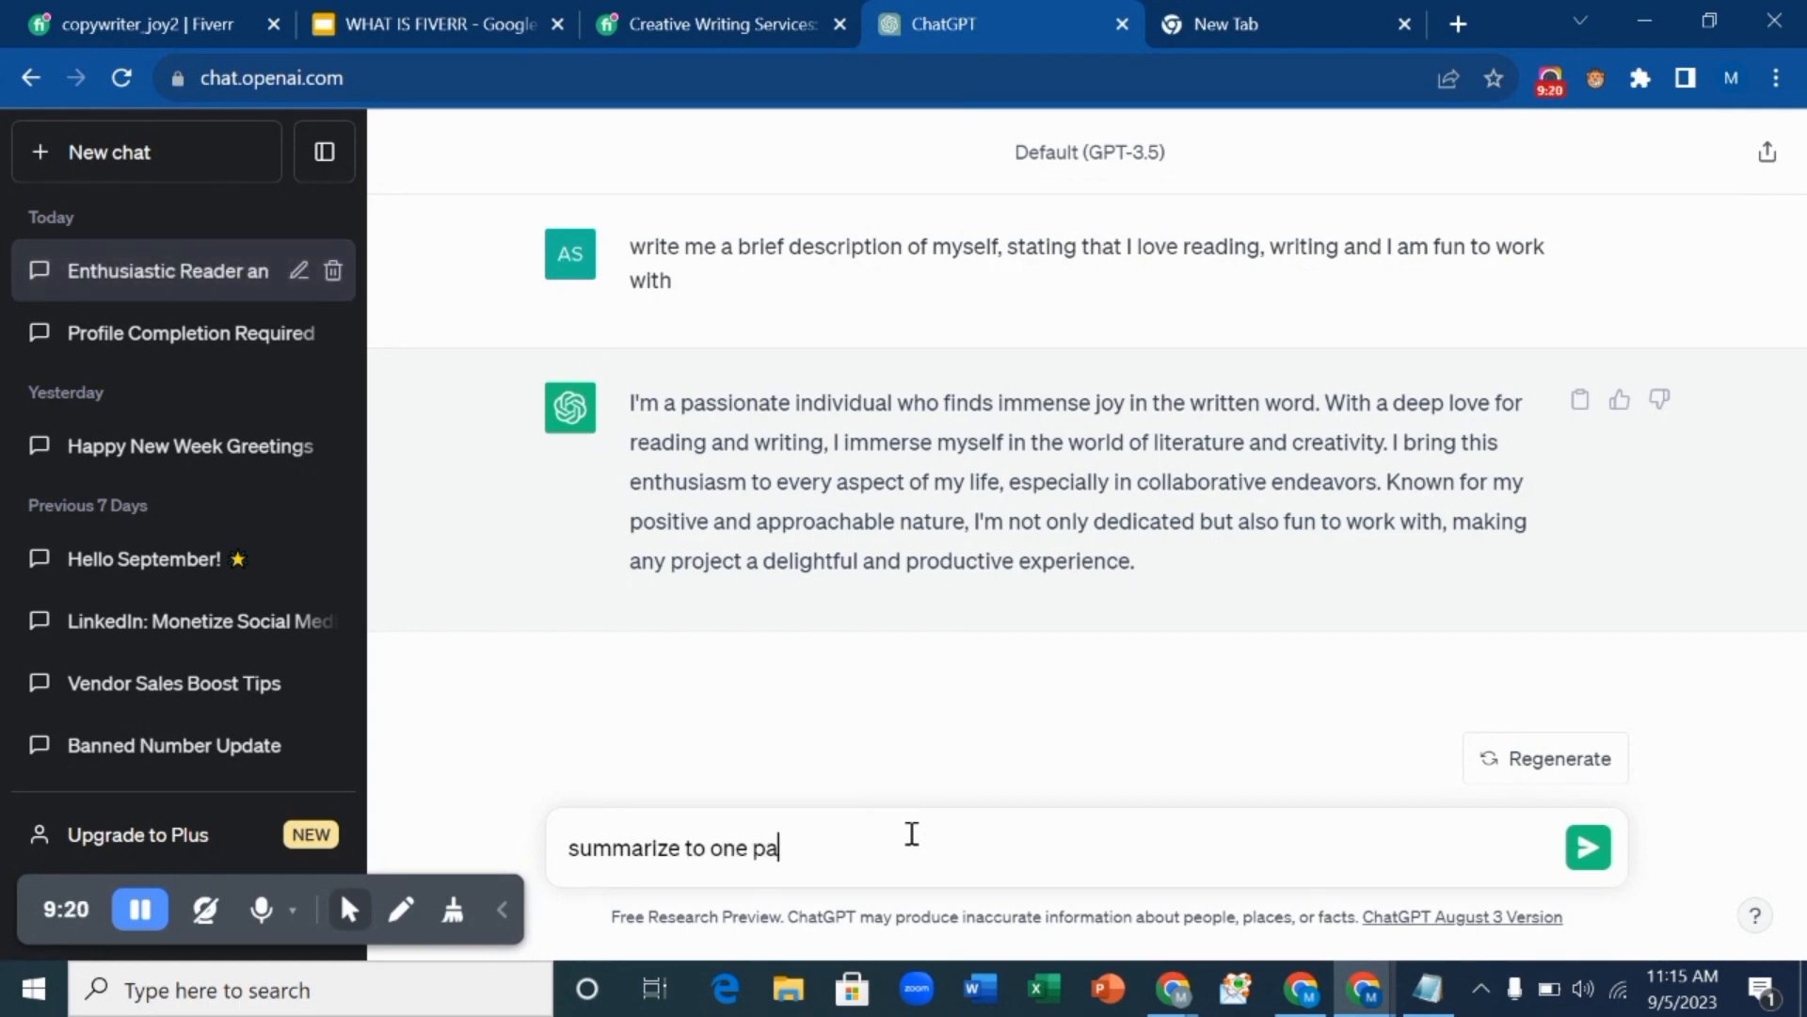
{"action": "type", "text": "ragraph"}
{"action": "key", "text": "Return"}
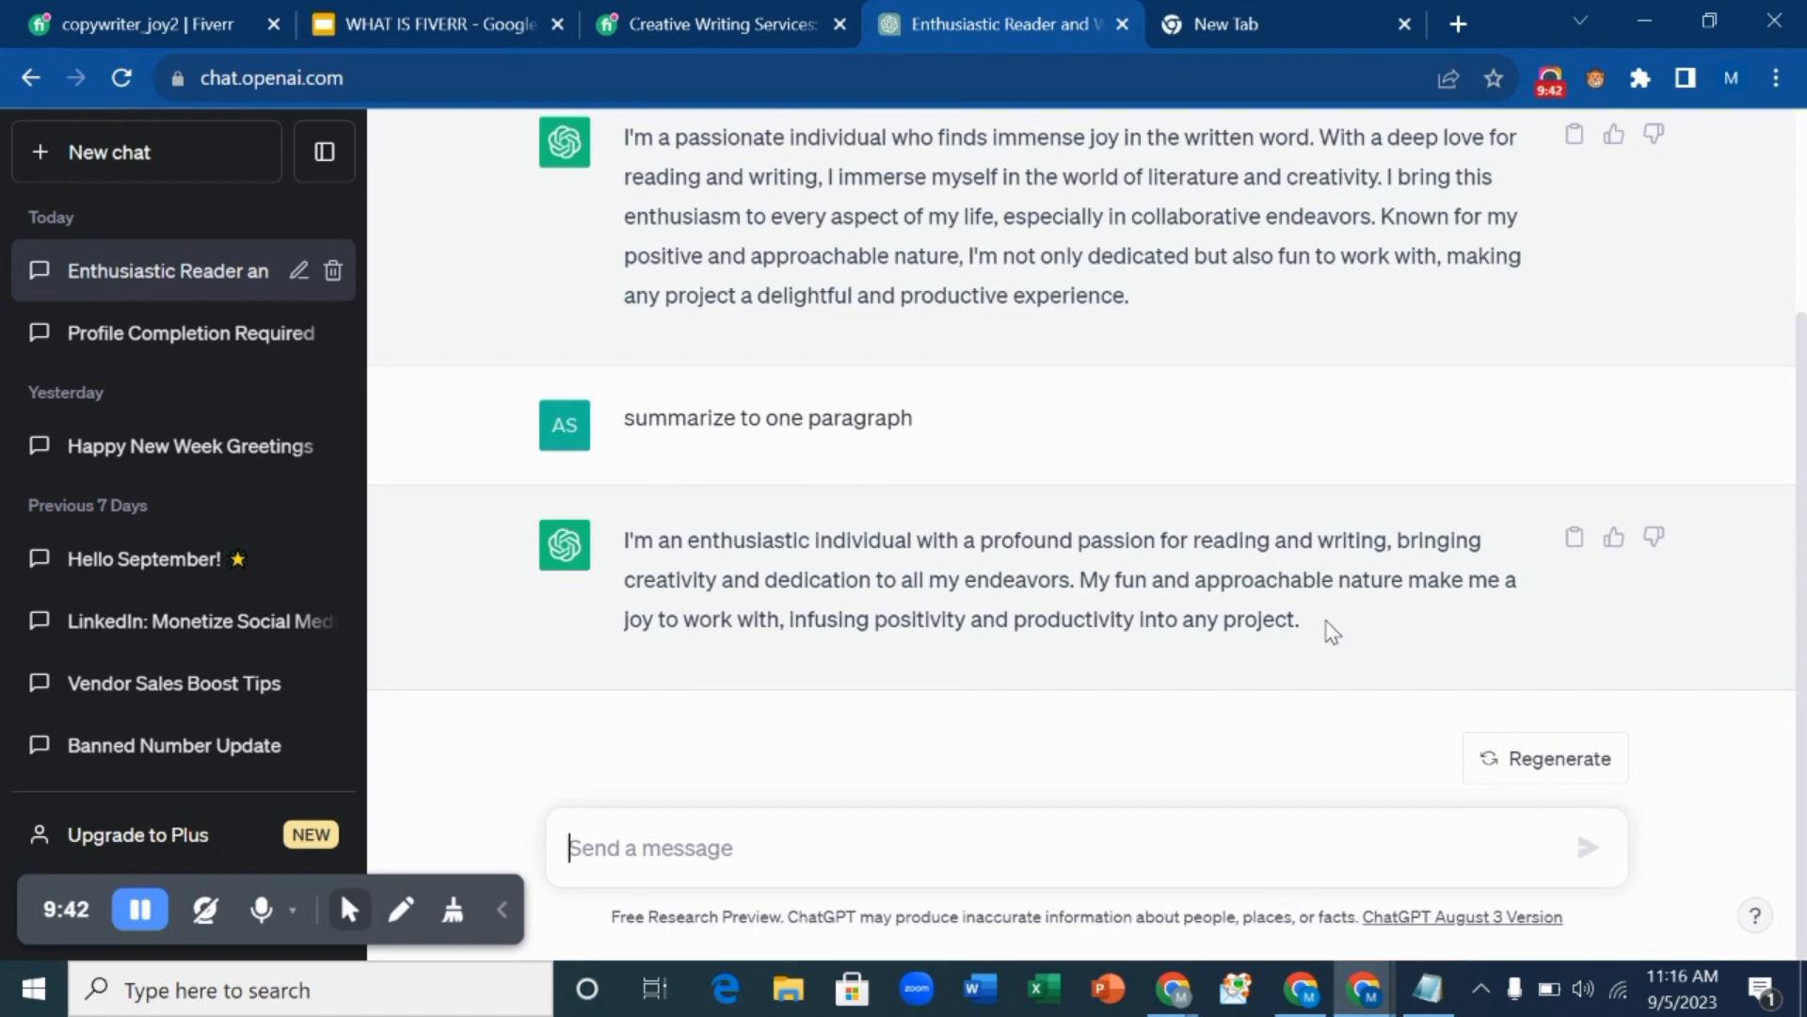
{"action": "left_click_drag", "start_coordinate": [624, 540], "coordinate": [1299, 678]}
{"action": "right_click", "coordinate": [1255, 617]}
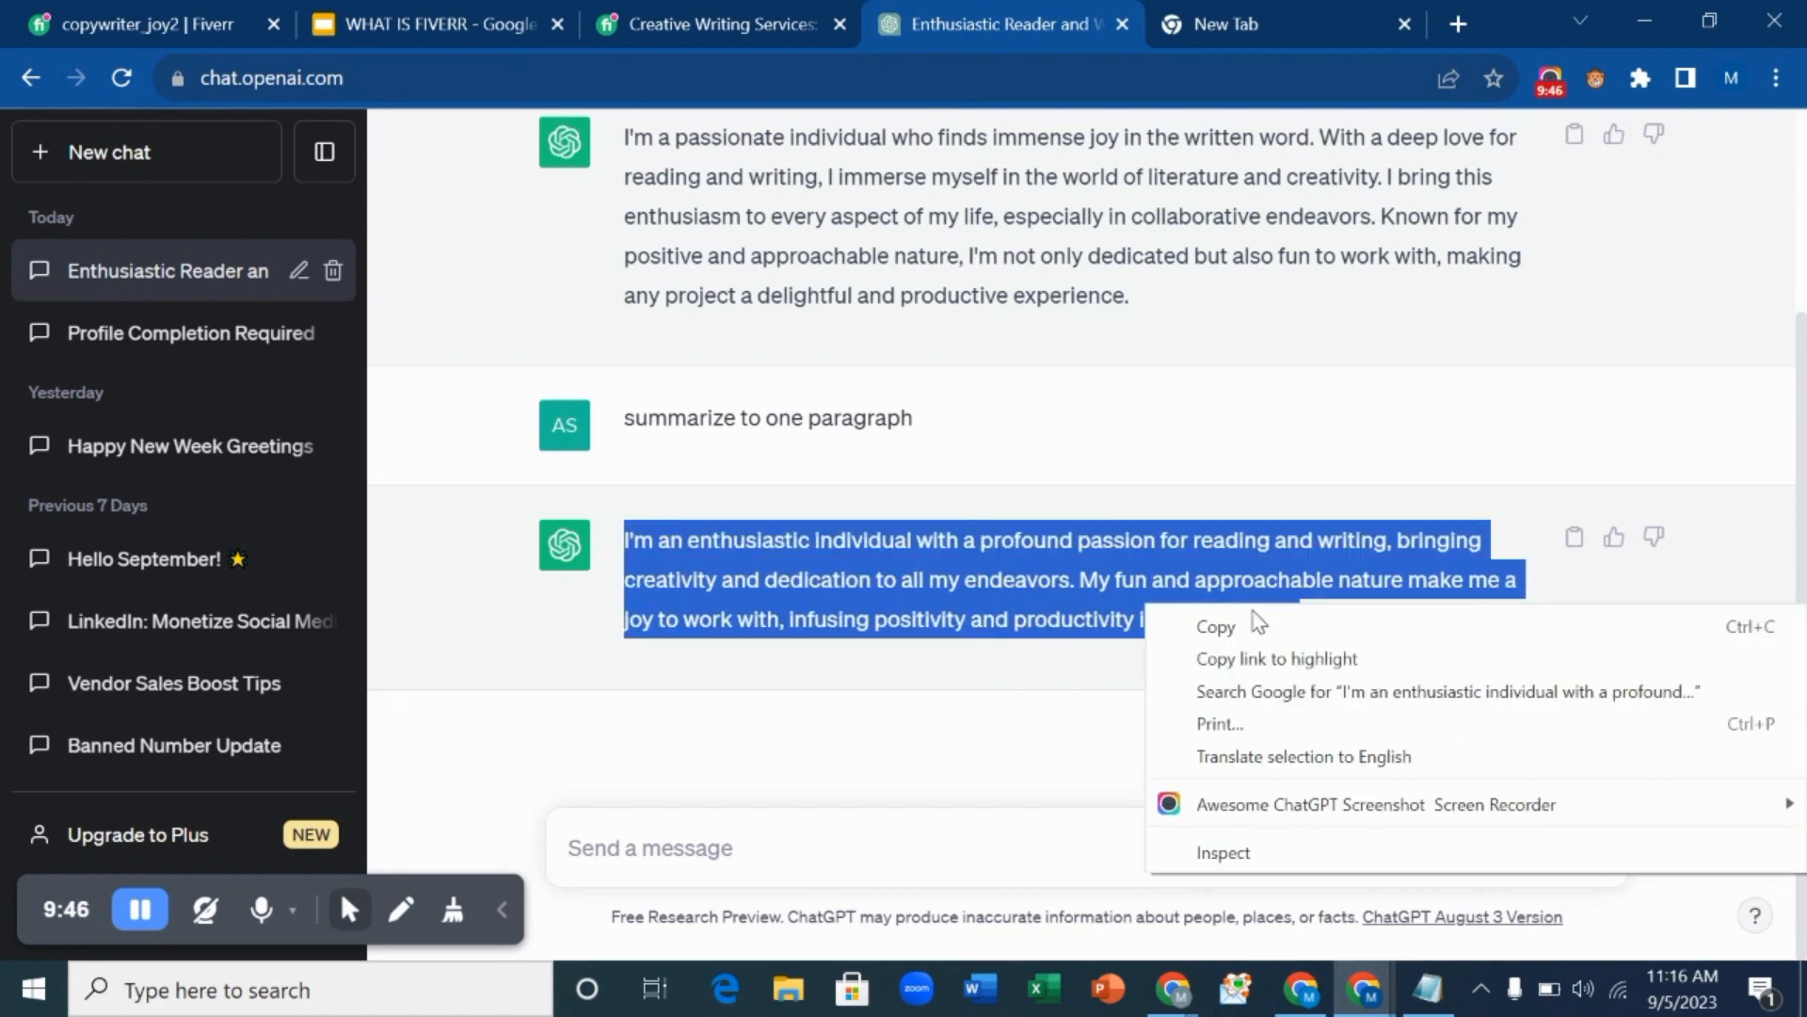
{"action": "left_click", "coordinate": [1255, 623]}
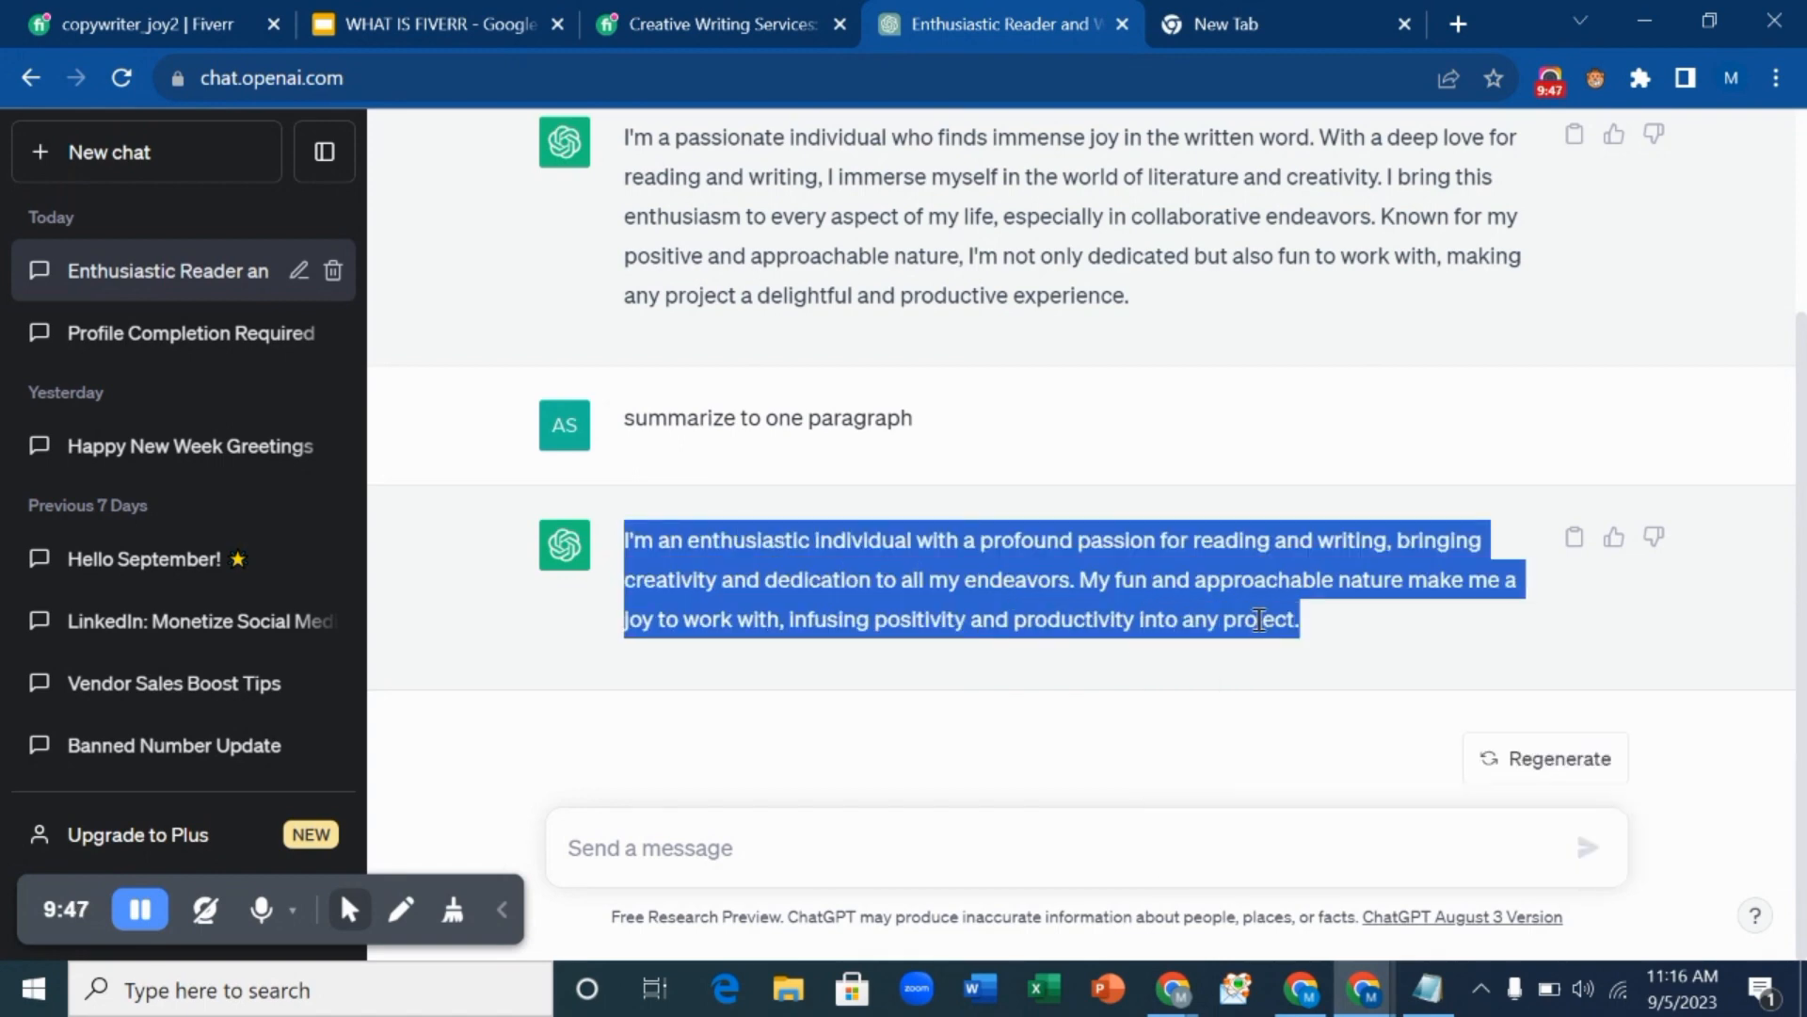
{"action": "left_click", "coordinate": [108, 12]}
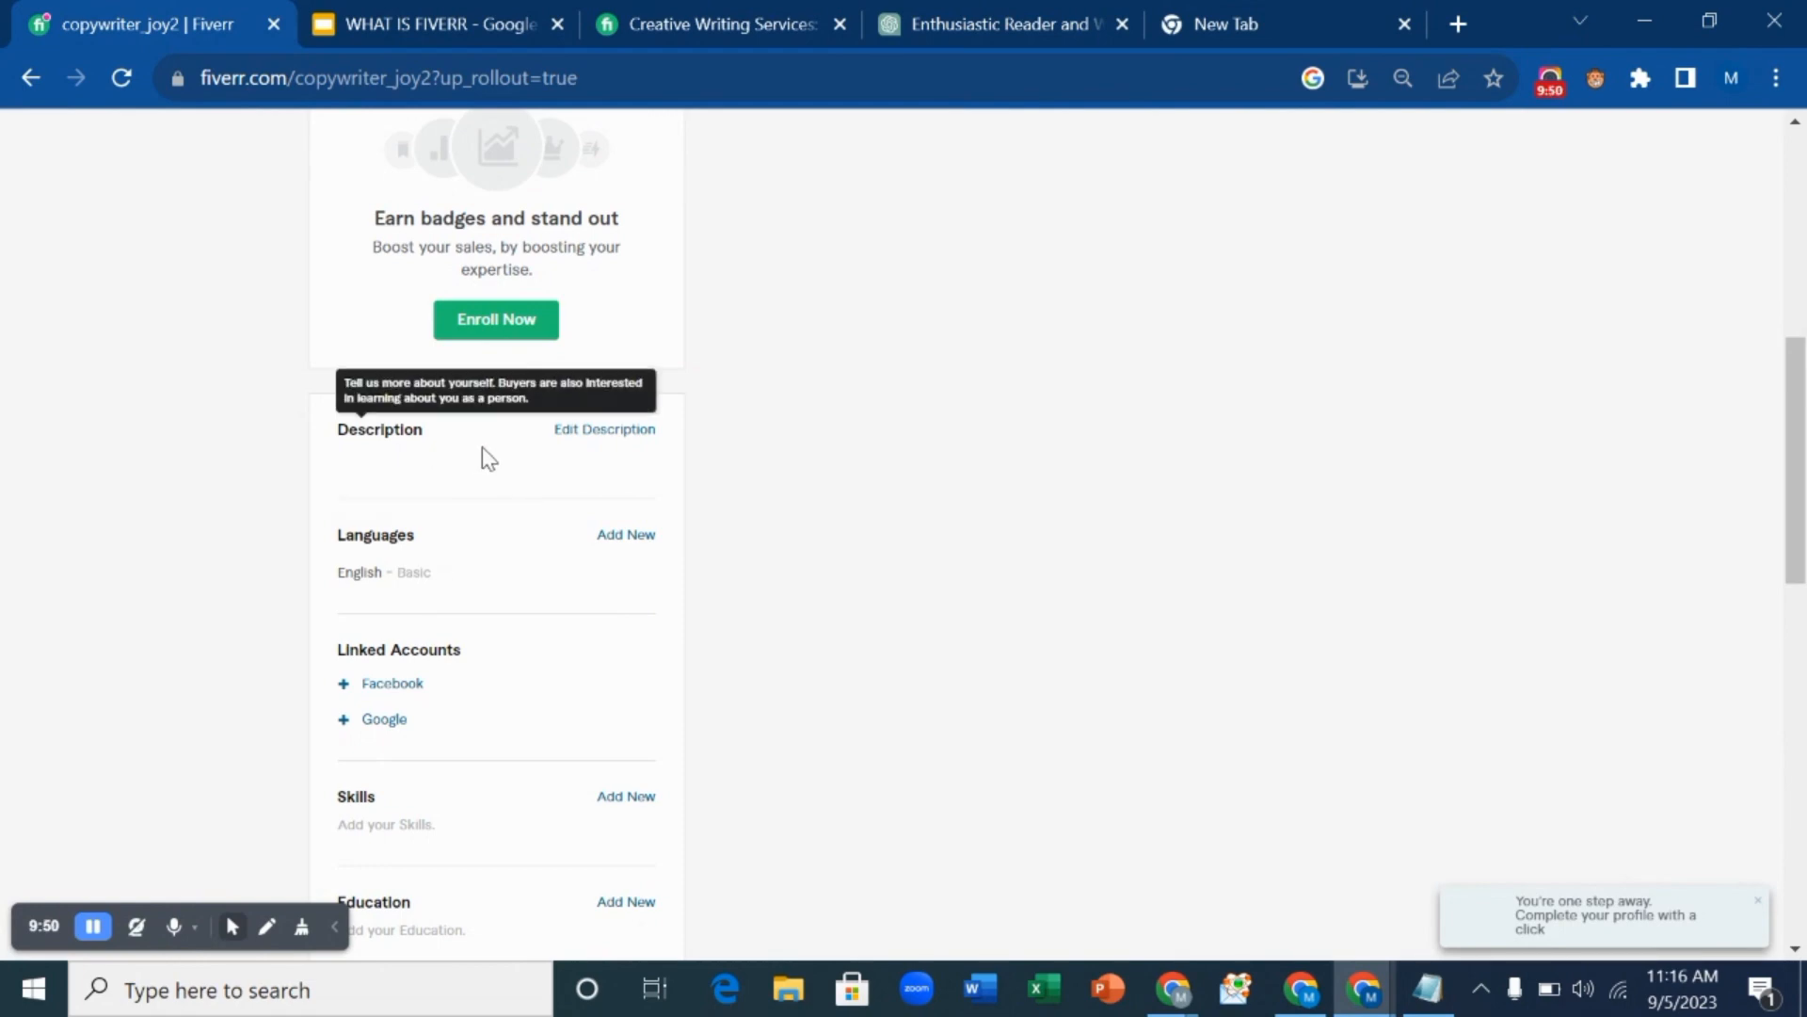
Paste the copied ChatGPT paragraph into the profile Description and update it.
{"action": "left_click", "coordinate": [613, 430]}
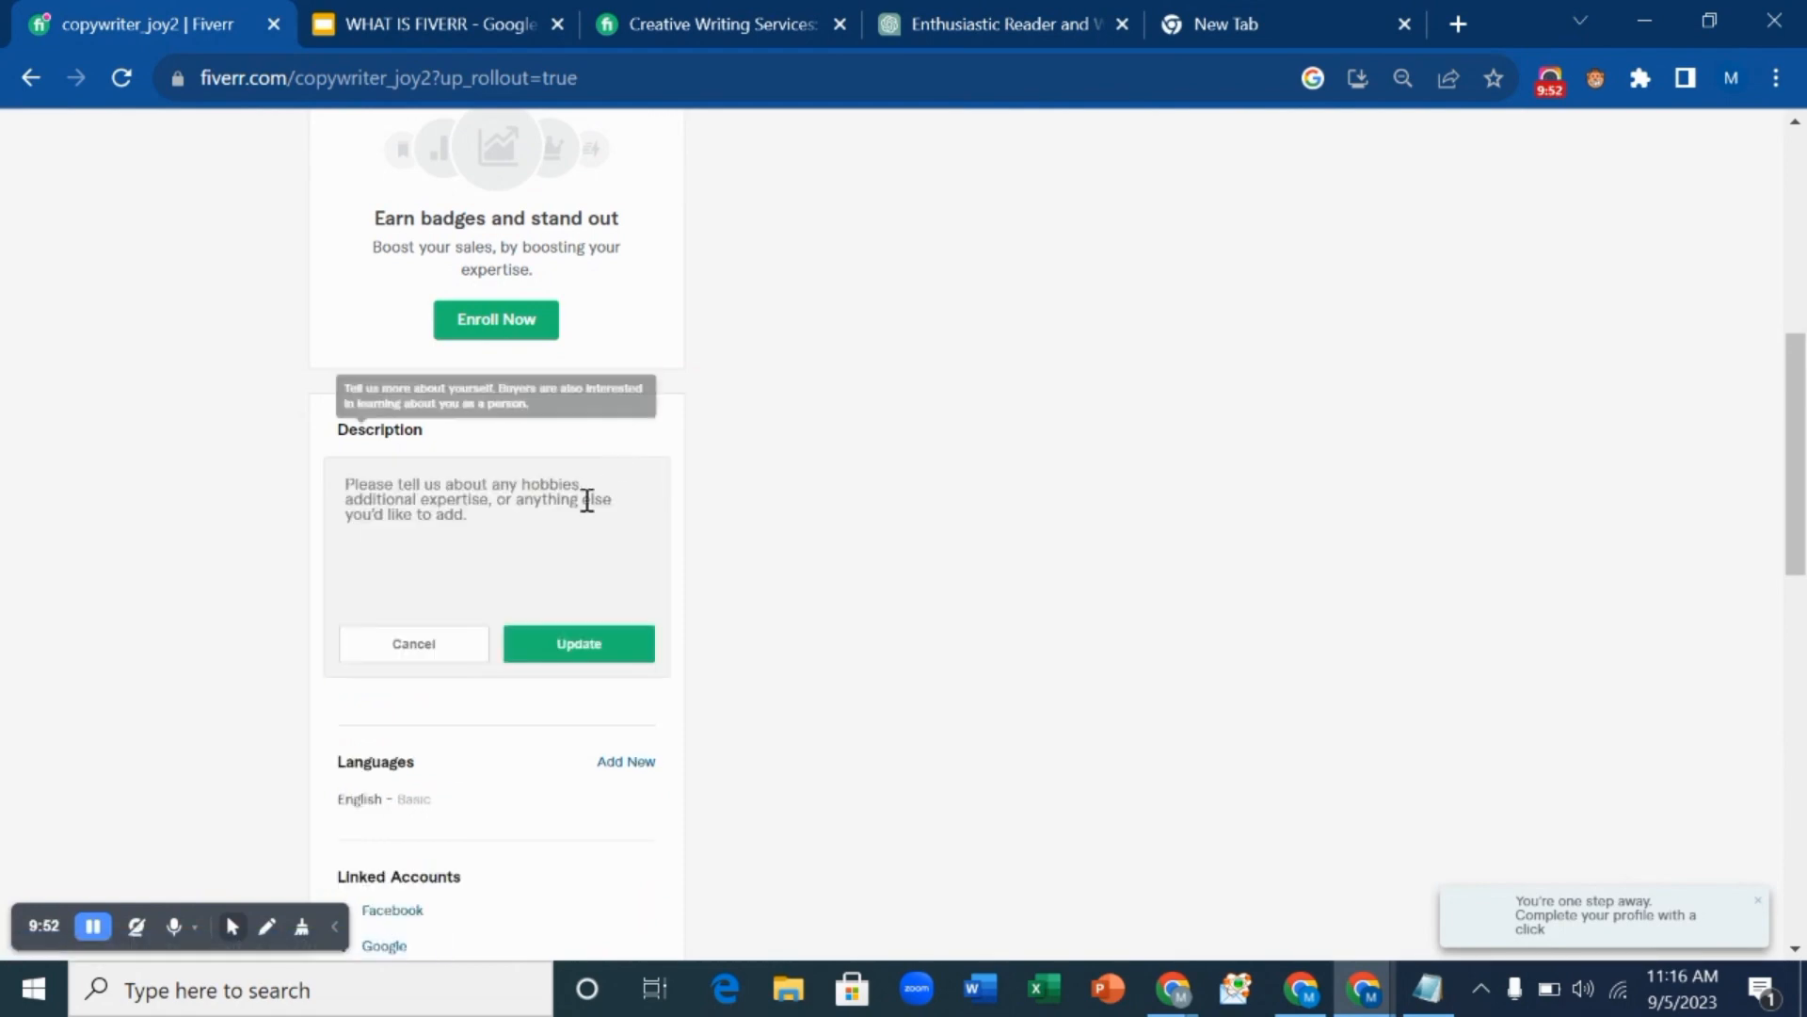
{"action": "key", "text": "ctrl+v"}
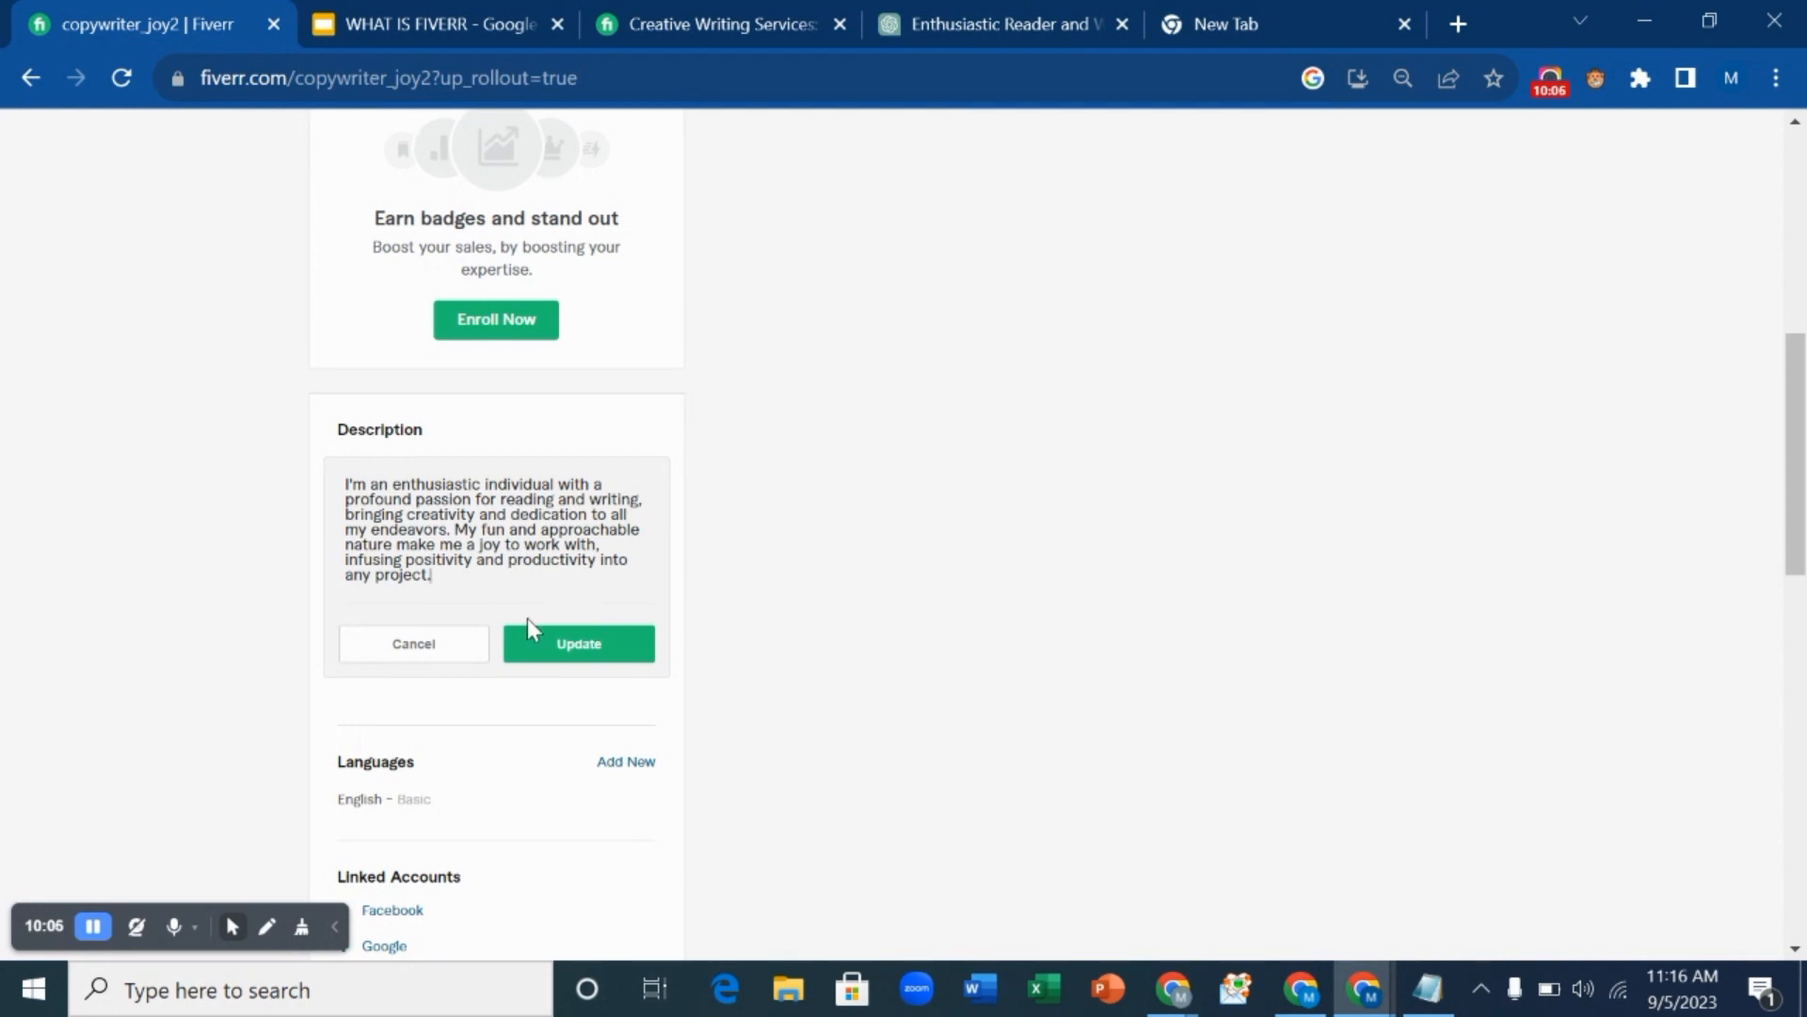
{"action": "left_click", "coordinate": [557, 651]}
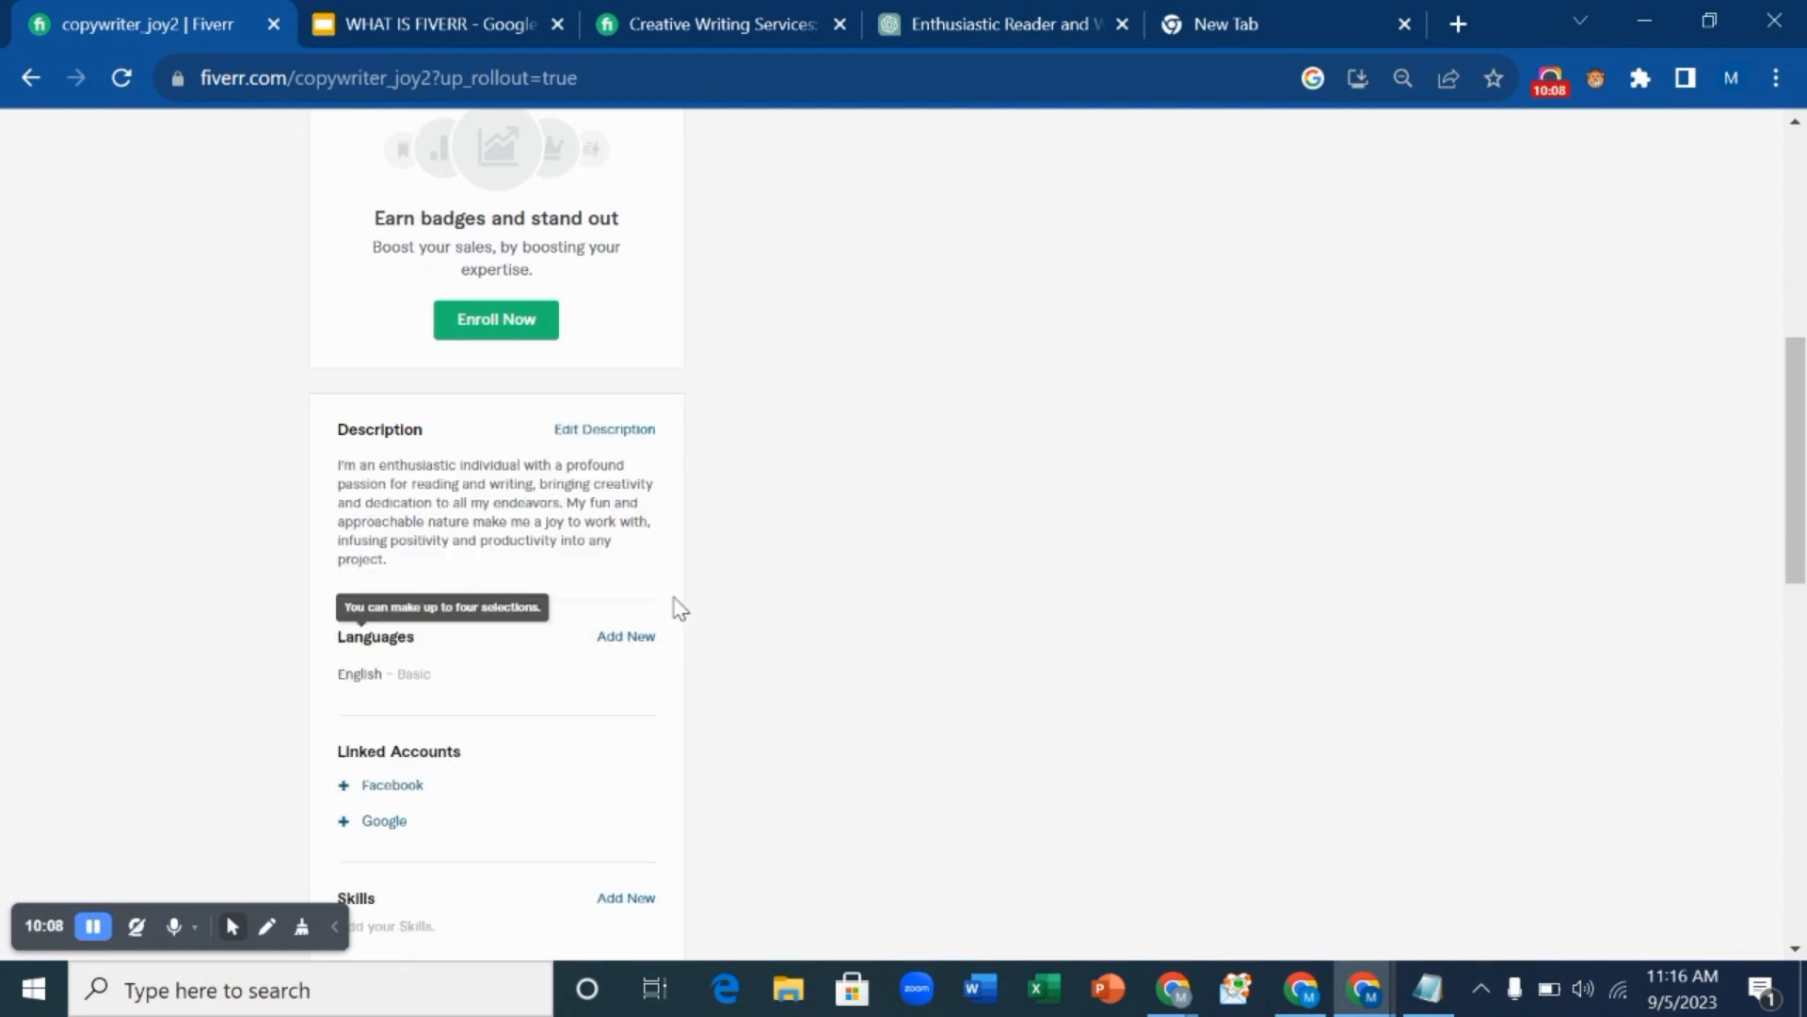
{"action": "scroll", "coordinate": [552, 579], "scroll_direction": "down", "scroll_amount": 1}
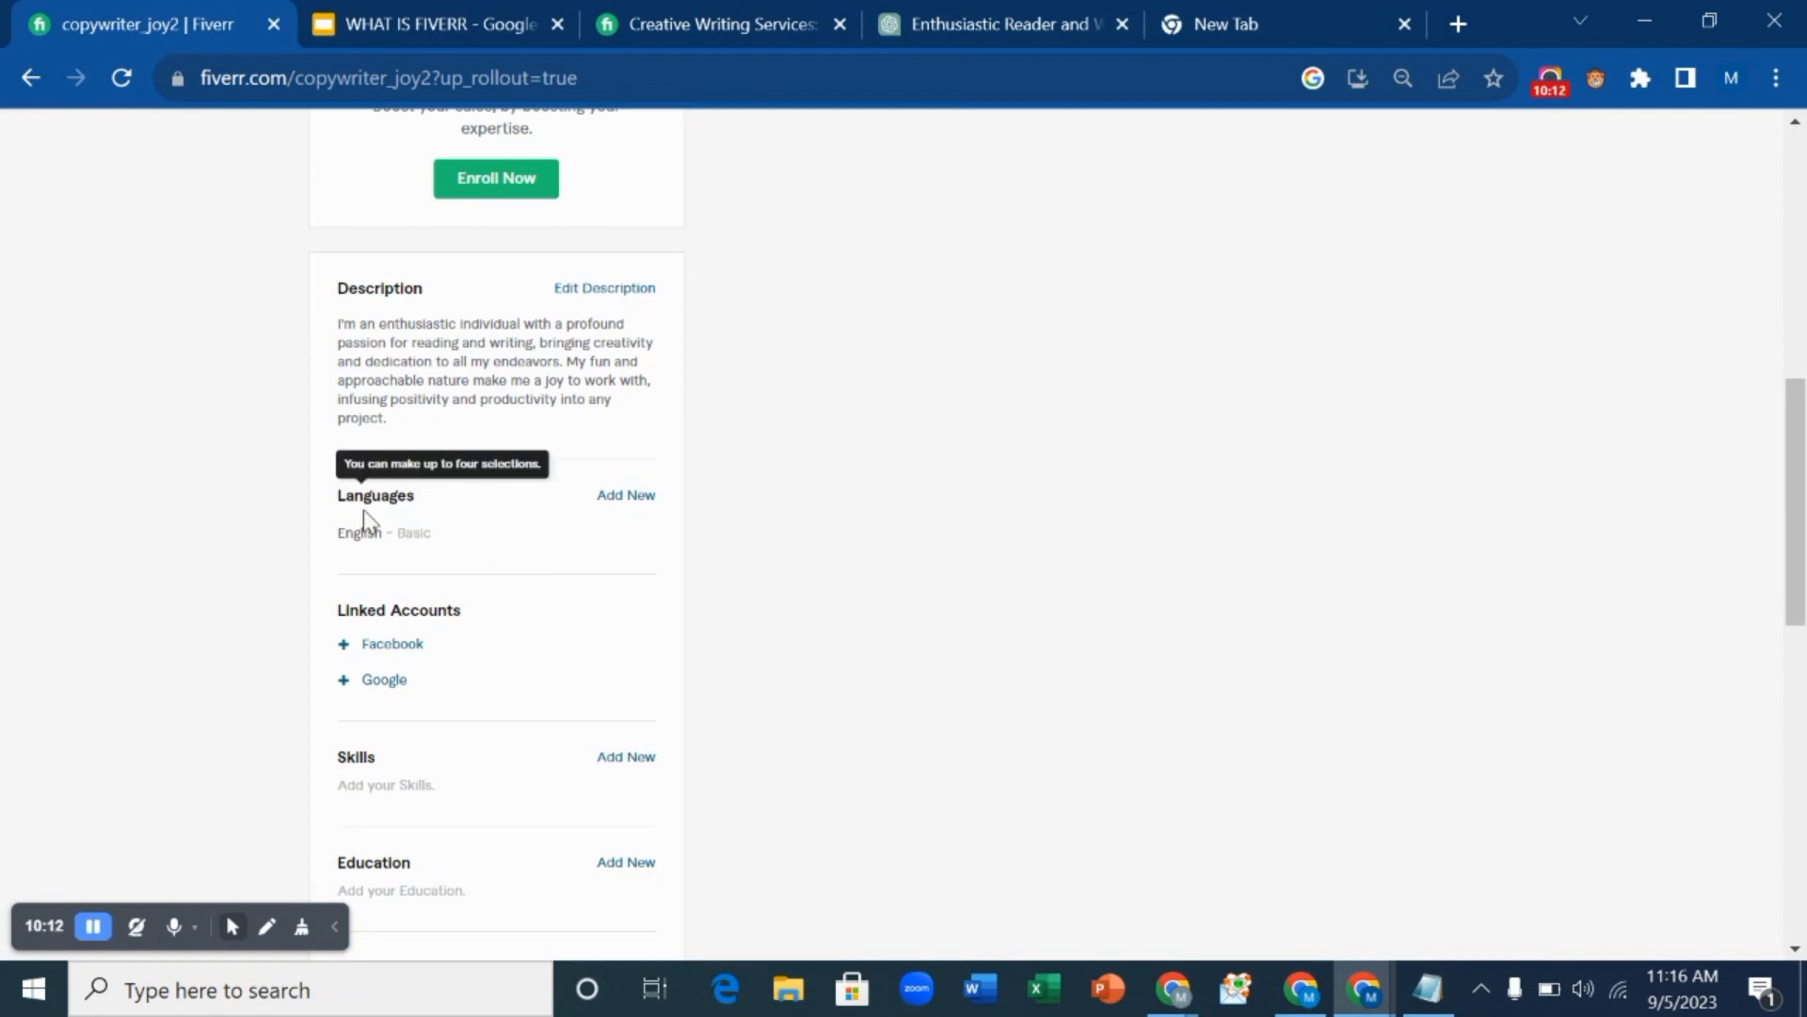
{"action": "mouse_move", "coordinate": [455, 539]}
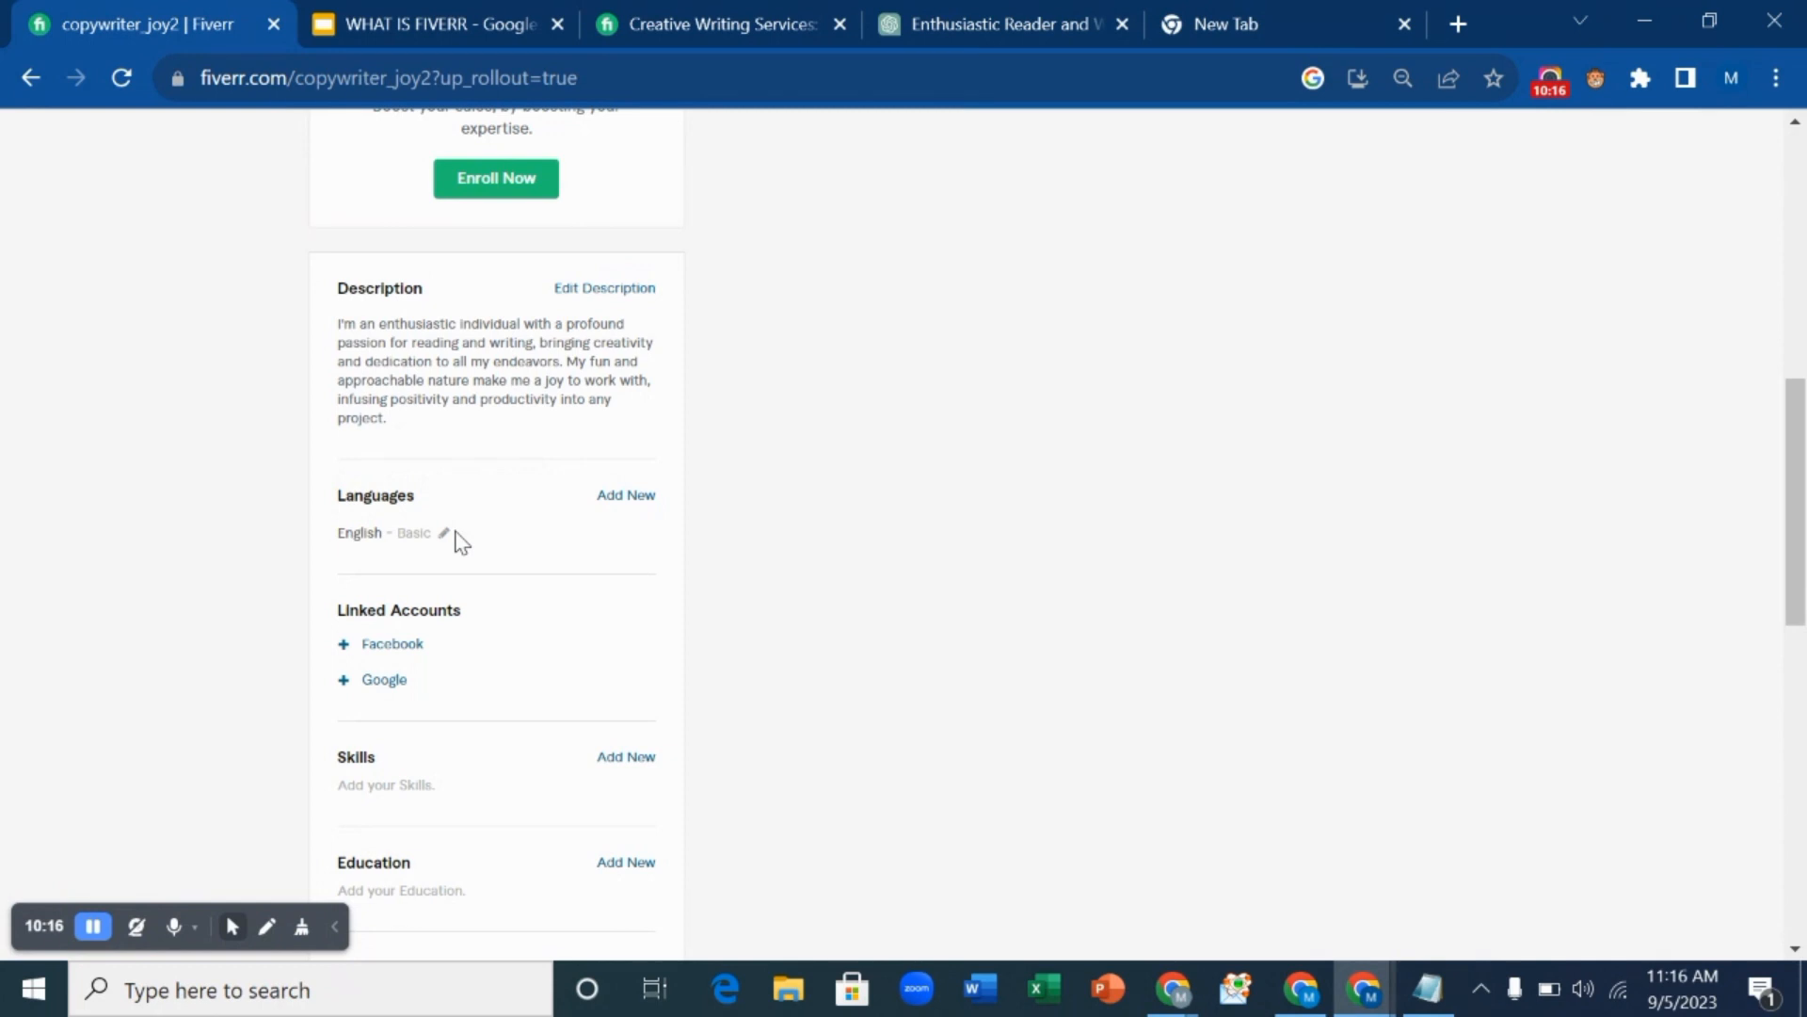
{"action": "scroll", "coordinate": [775, 574], "scroll_direction": "down", "scroll_amount": 3}
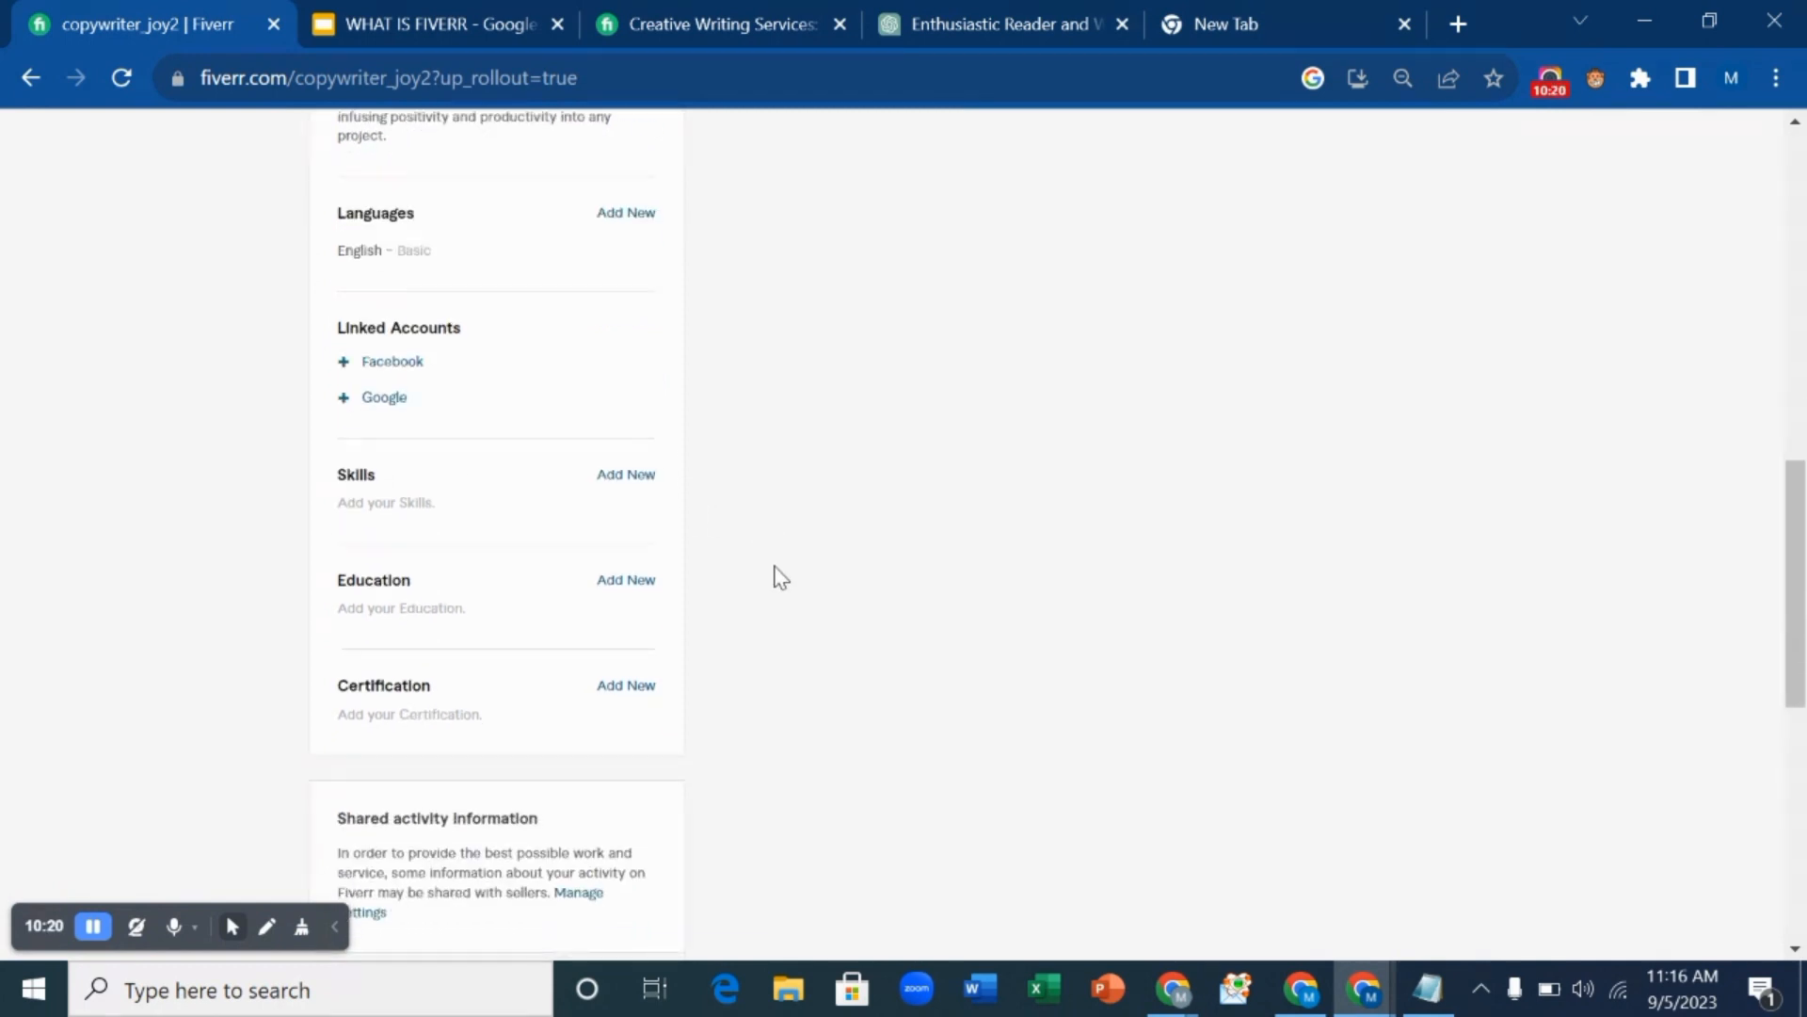
{"action": "left_click", "coordinate": [614, 475]}
{"action": "left_click", "coordinate": [531, 524]}
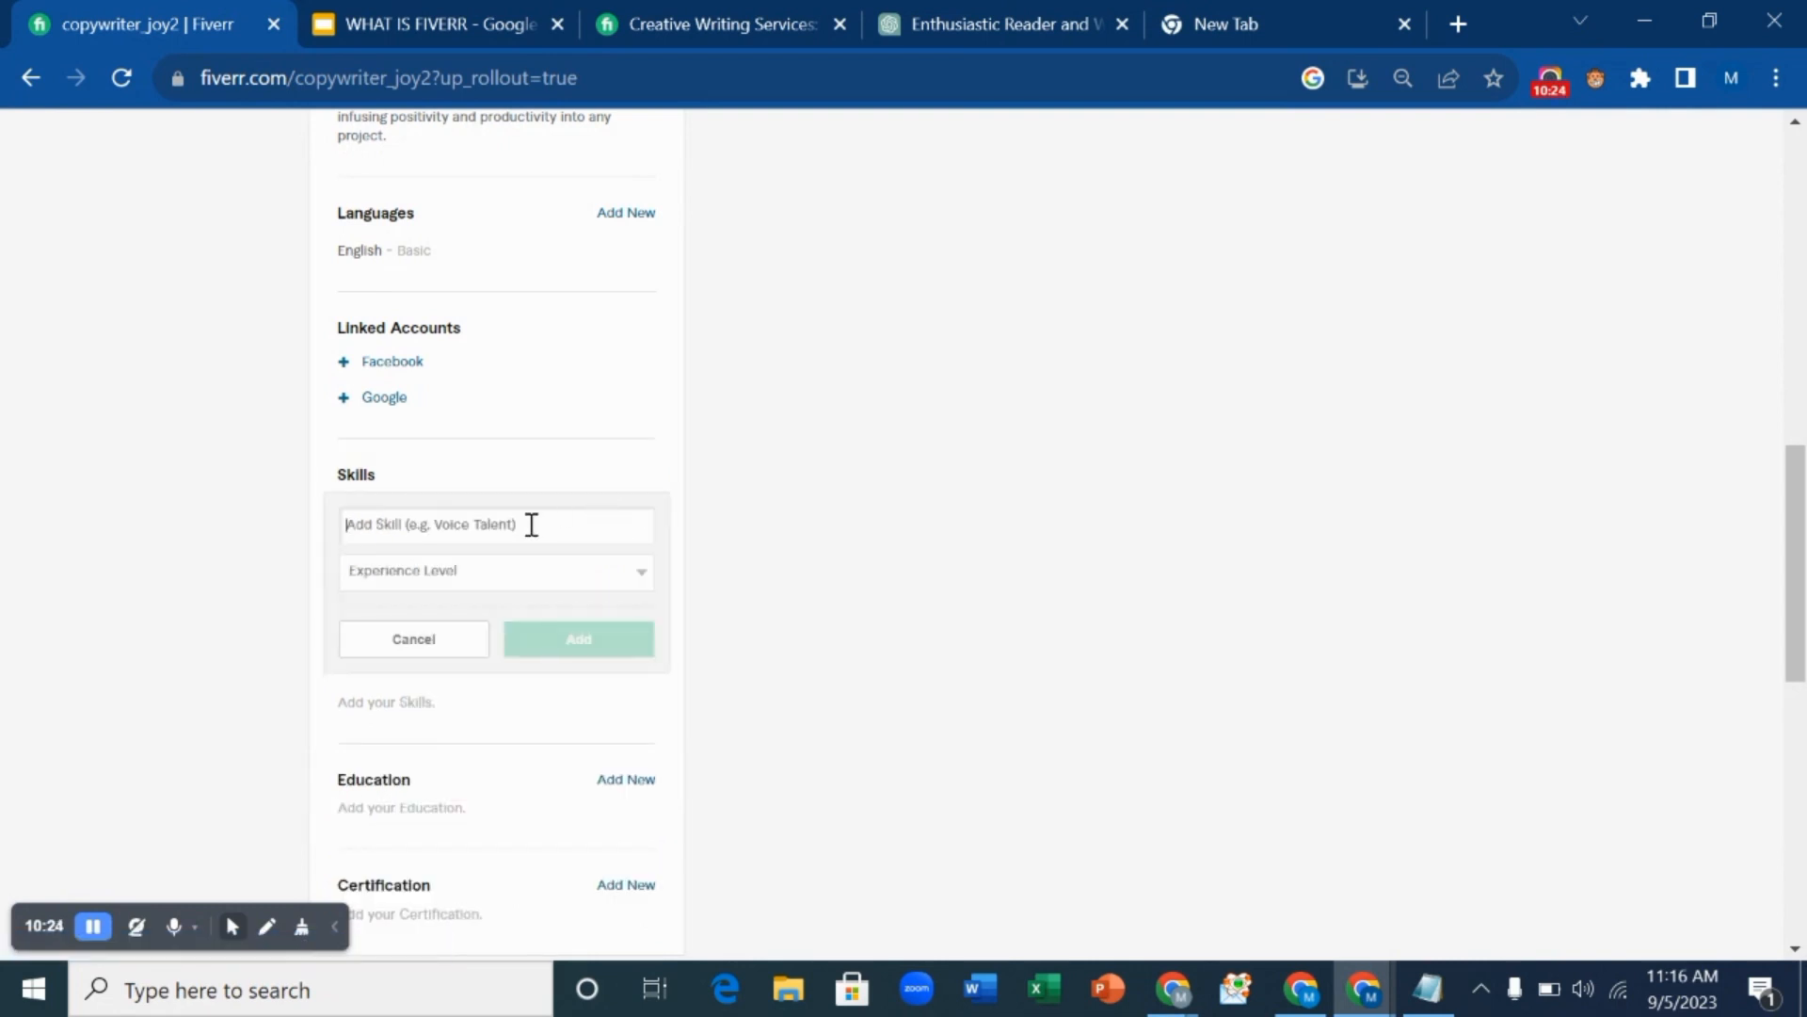
{"action": "left_click", "coordinate": [652, 577]}
{"action": "left_click", "coordinate": [652, 584]}
{"action": "scroll", "coordinate": [694, 625], "scroll_direction": "down", "scroll_amount": 5}
{"action": "scroll", "coordinate": [581, 501], "scroll_direction": "down", "scroll_amount": 3}
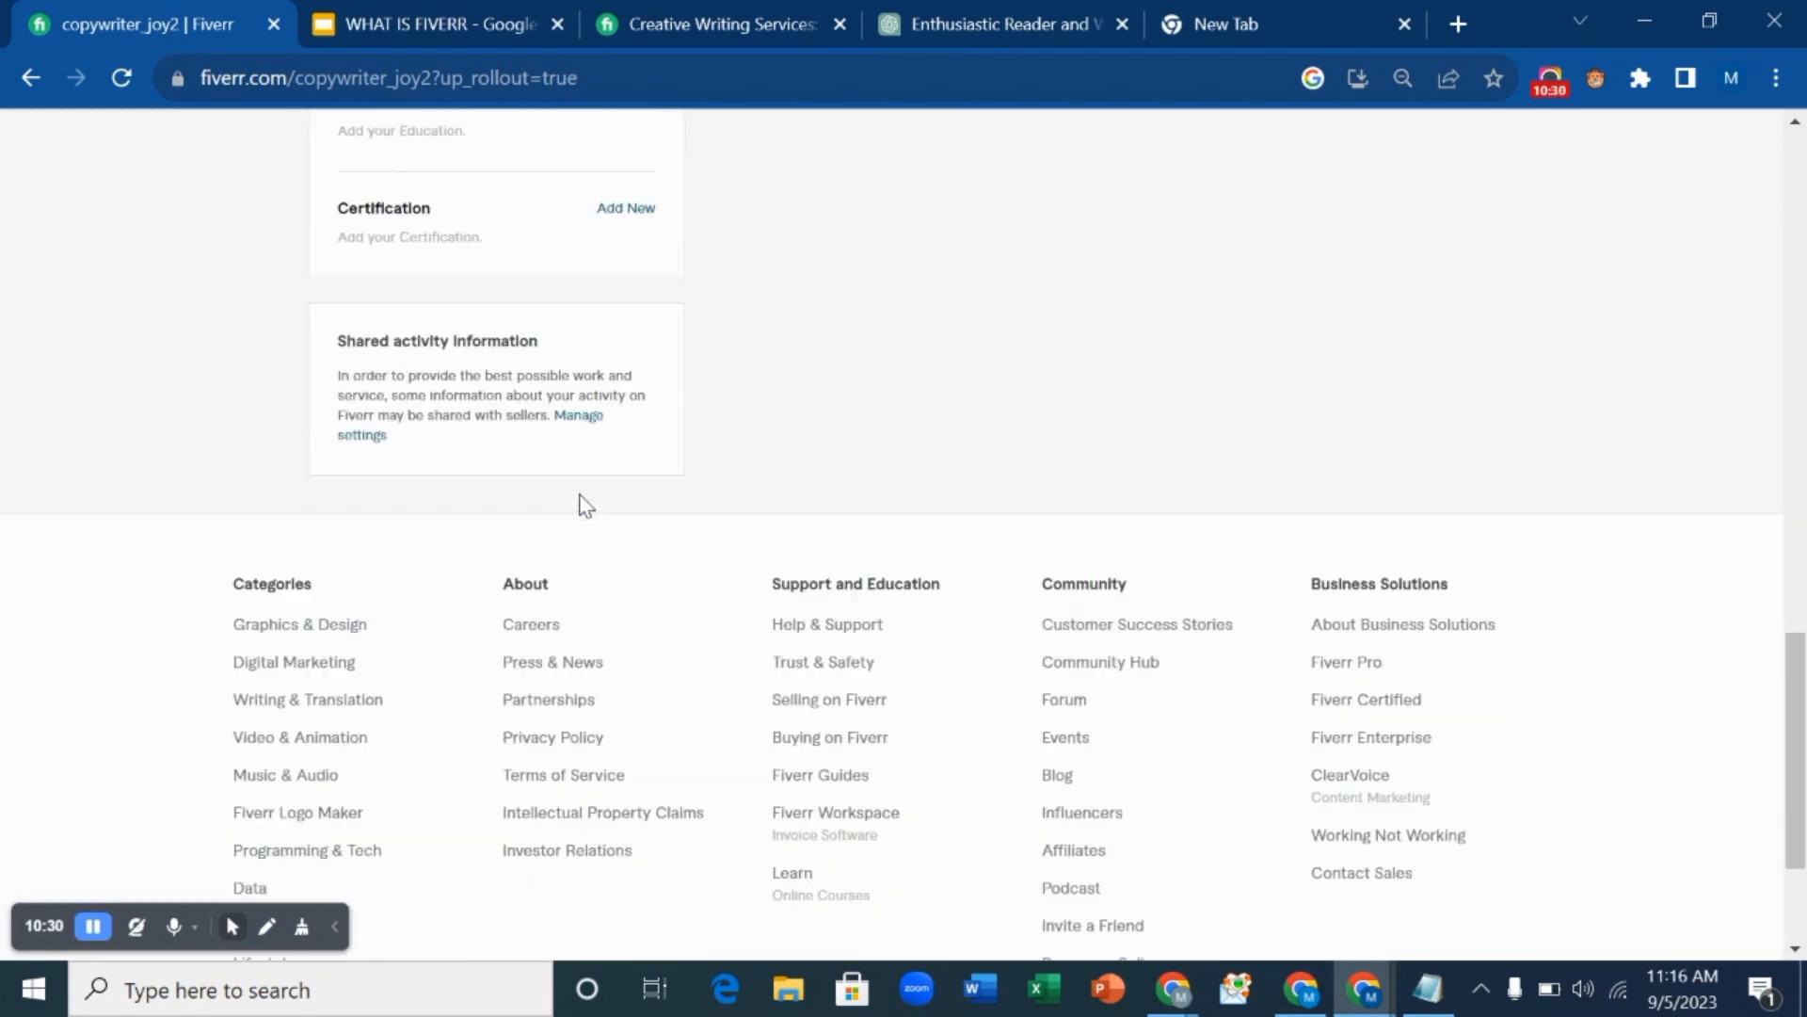
{"action": "scroll", "coordinate": [588, 504], "scroll_direction": "up", "scroll_amount": 12}
{"action": "scroll", "coordinate": [591, 506], "scroll_direction": "up", "scroll_amount": 6}
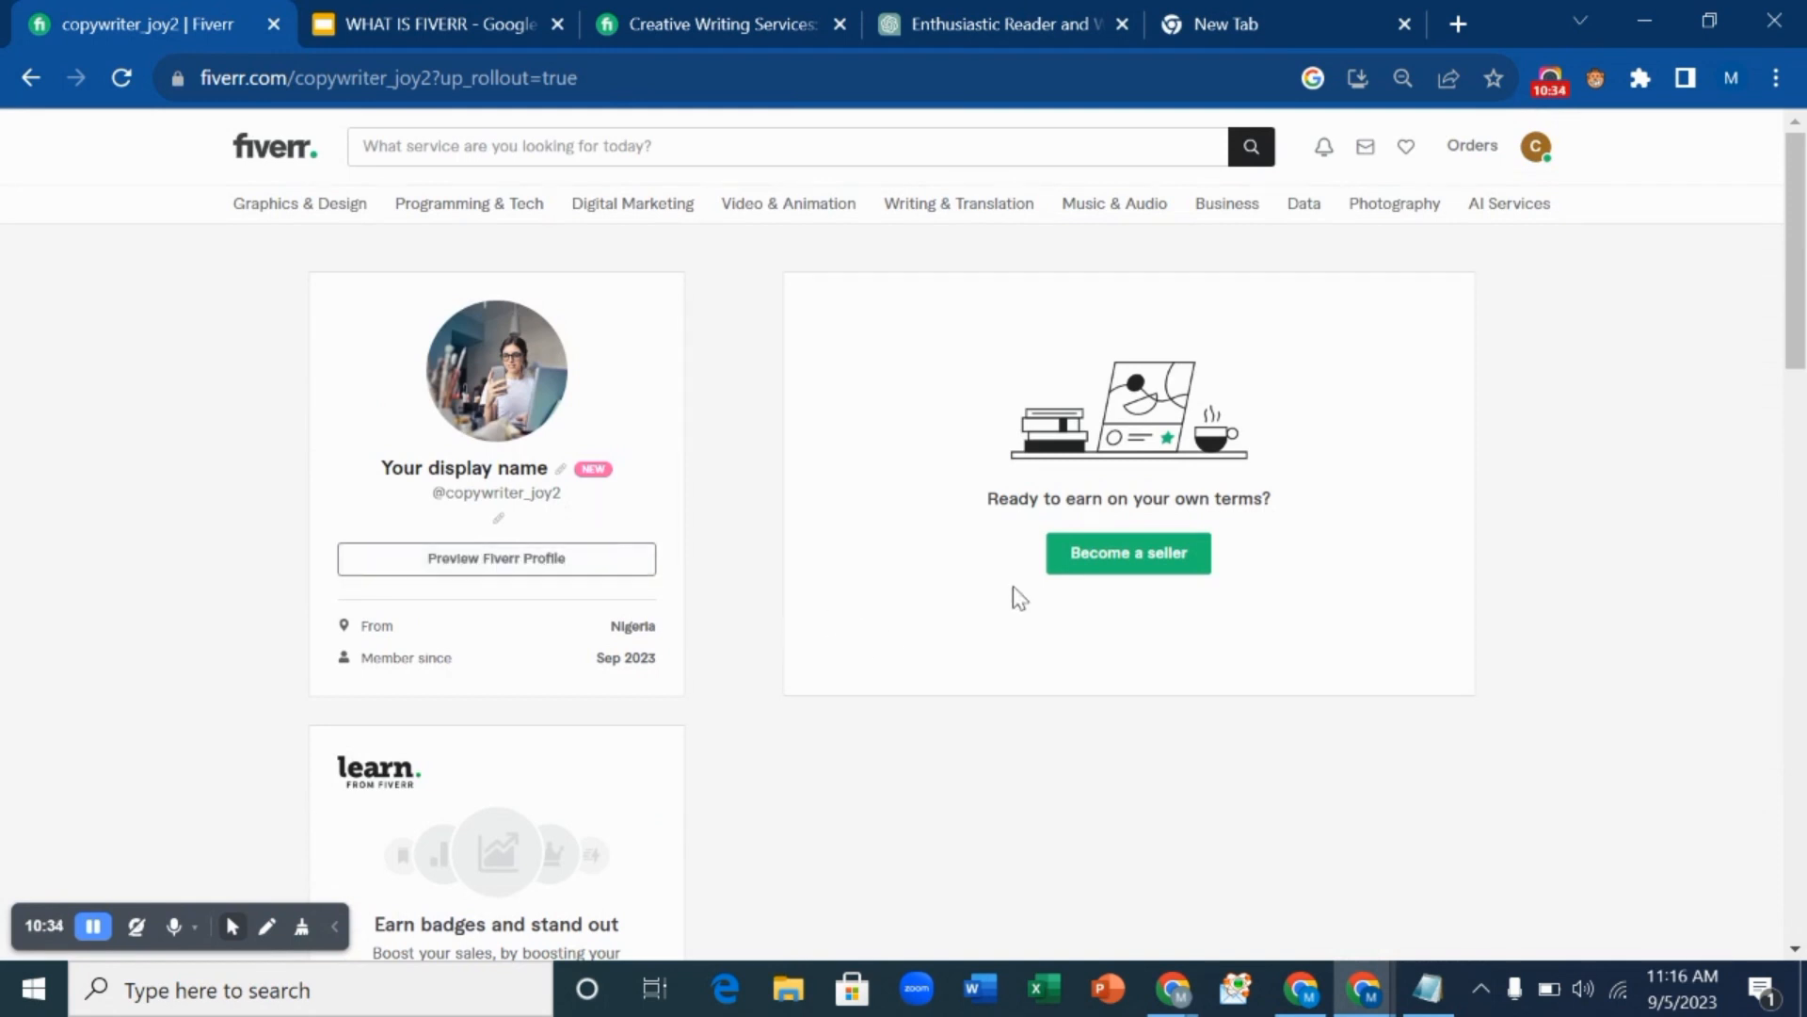
Start onboarding via Become a seller, then continue past the overview and successful-profile tips pages.
{"action": "left_click", "coordinate": [1094, 573]}
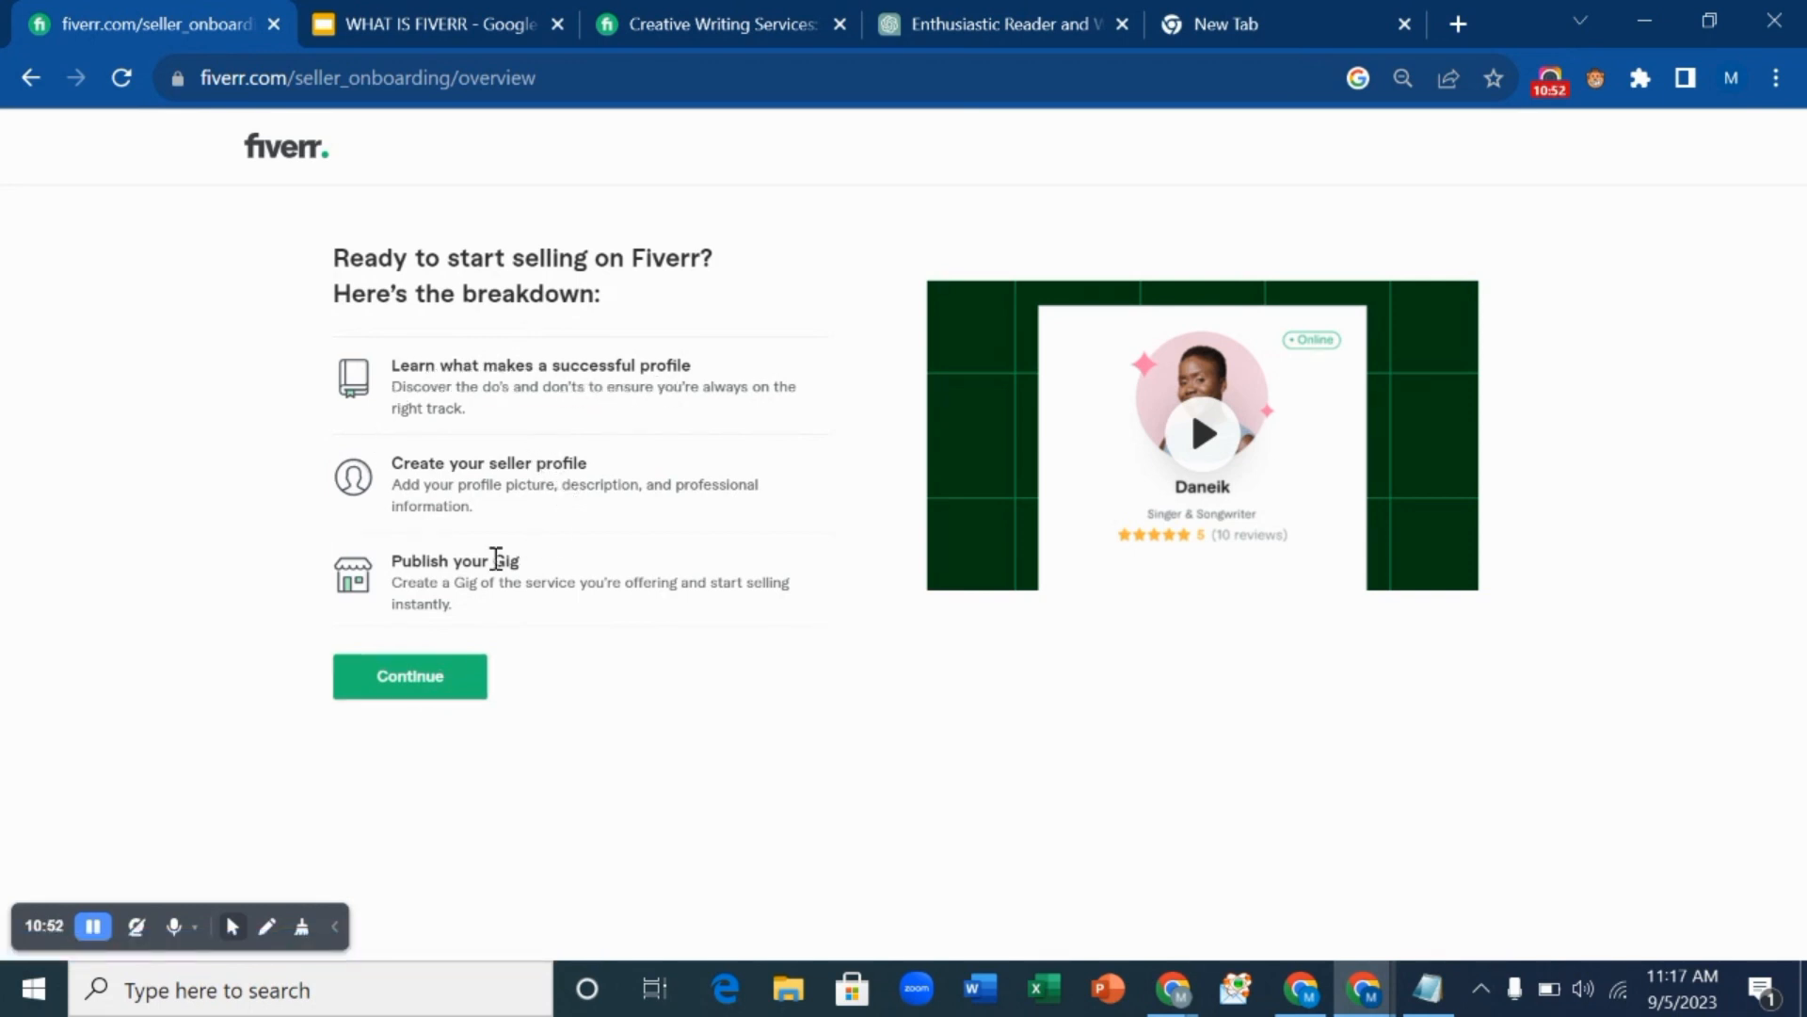
{"action": "left_click", "coordinate": [432, 680]}
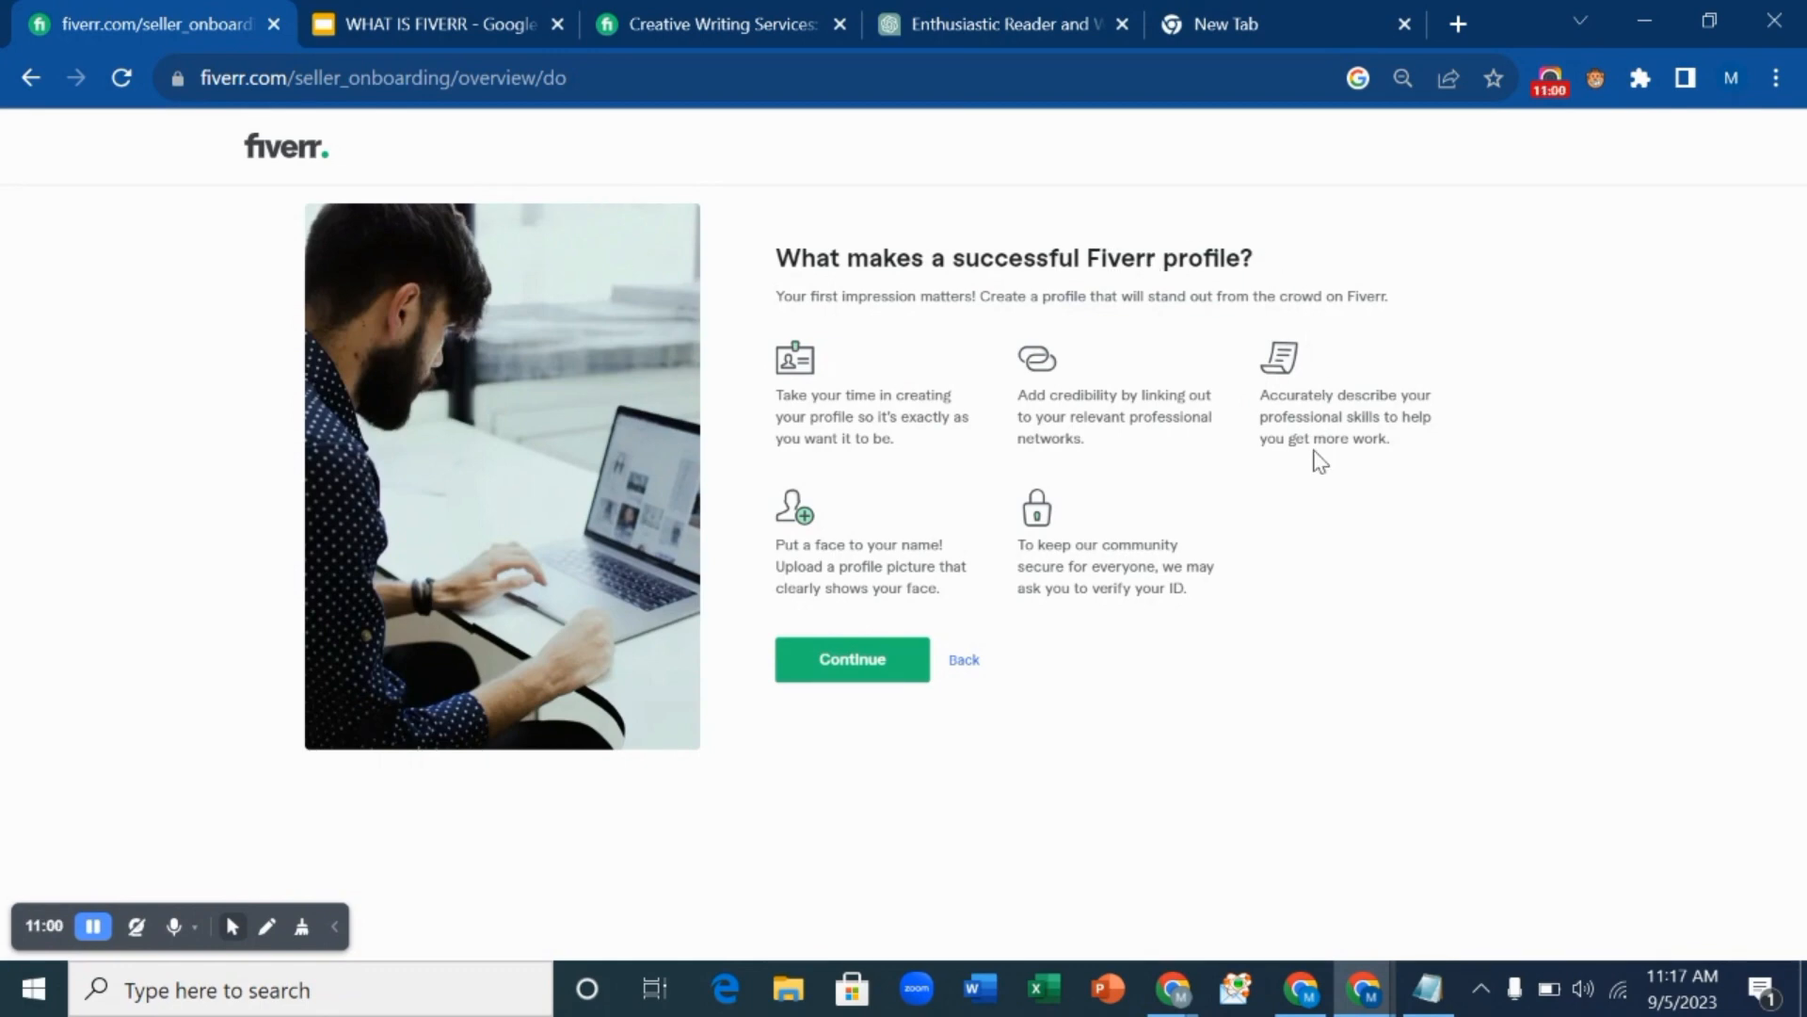
{"action": "left_click", "coordinate": [841, 679]}
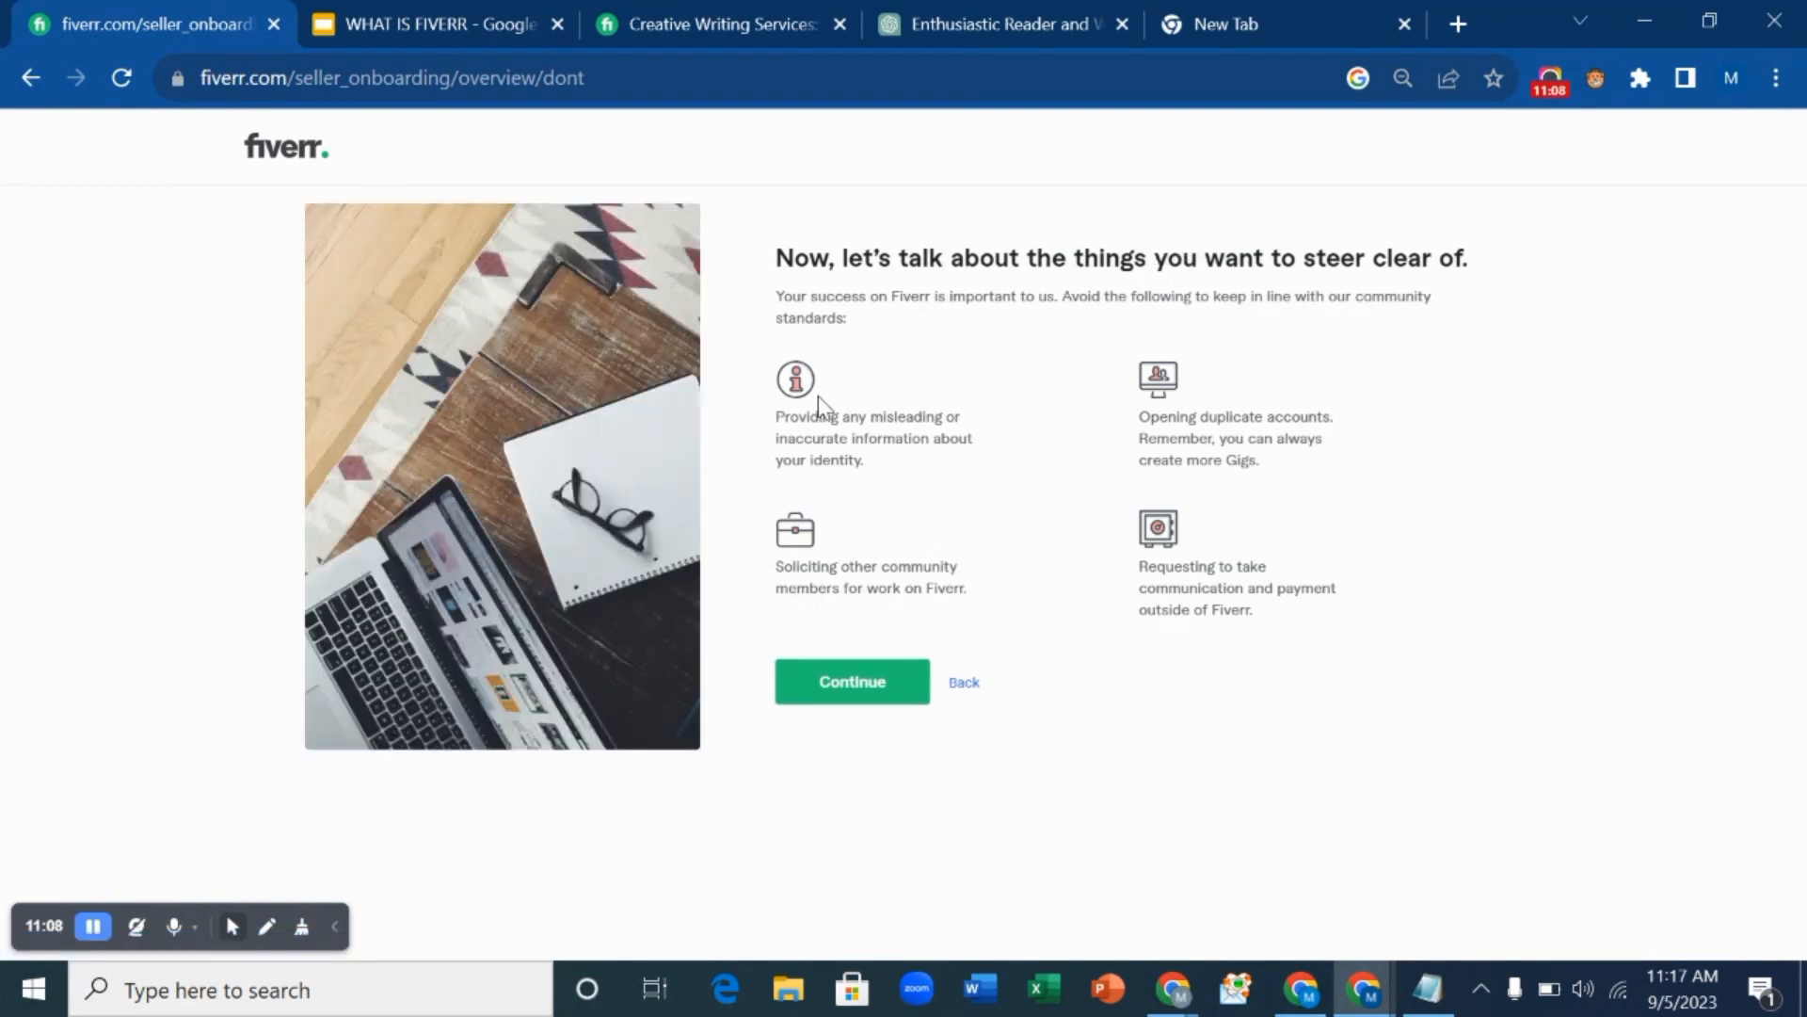
Continue to the Personal Info form and enter the seller's first name.
{"action": "left_click", "coordinate": [852, 679]}
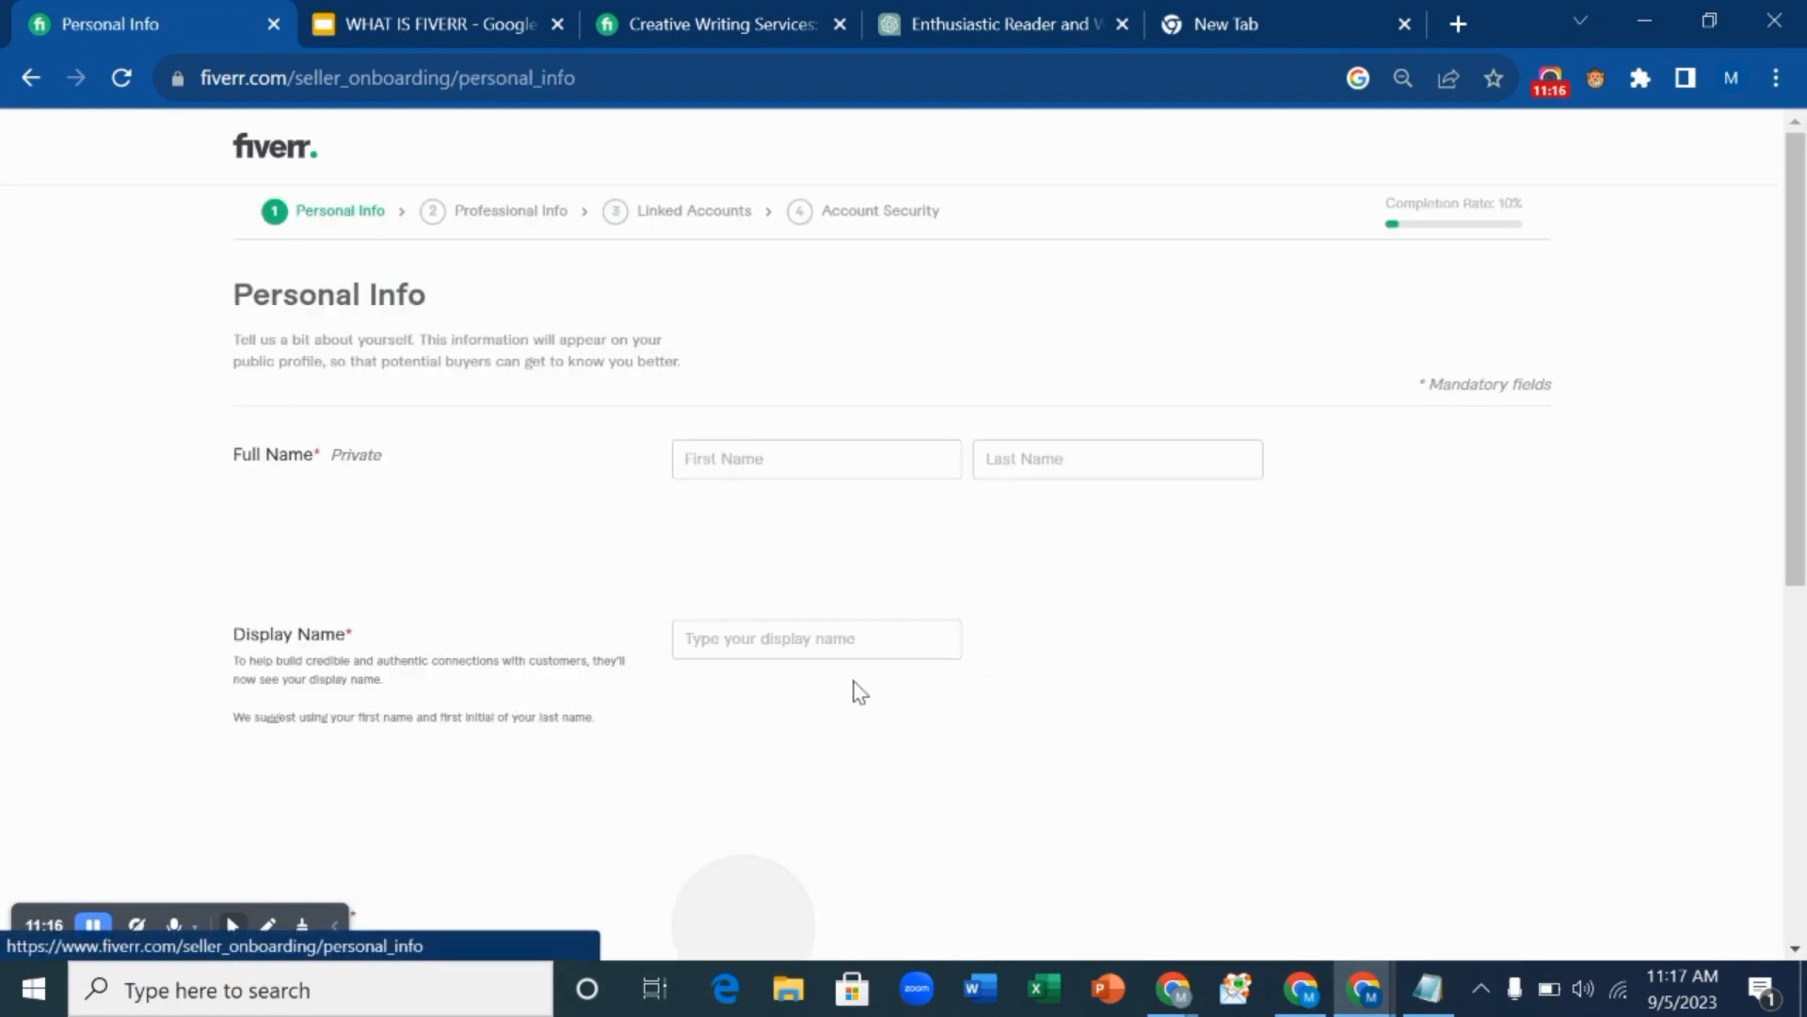
{"action": "left_click", "coordinate": [787, 462]}
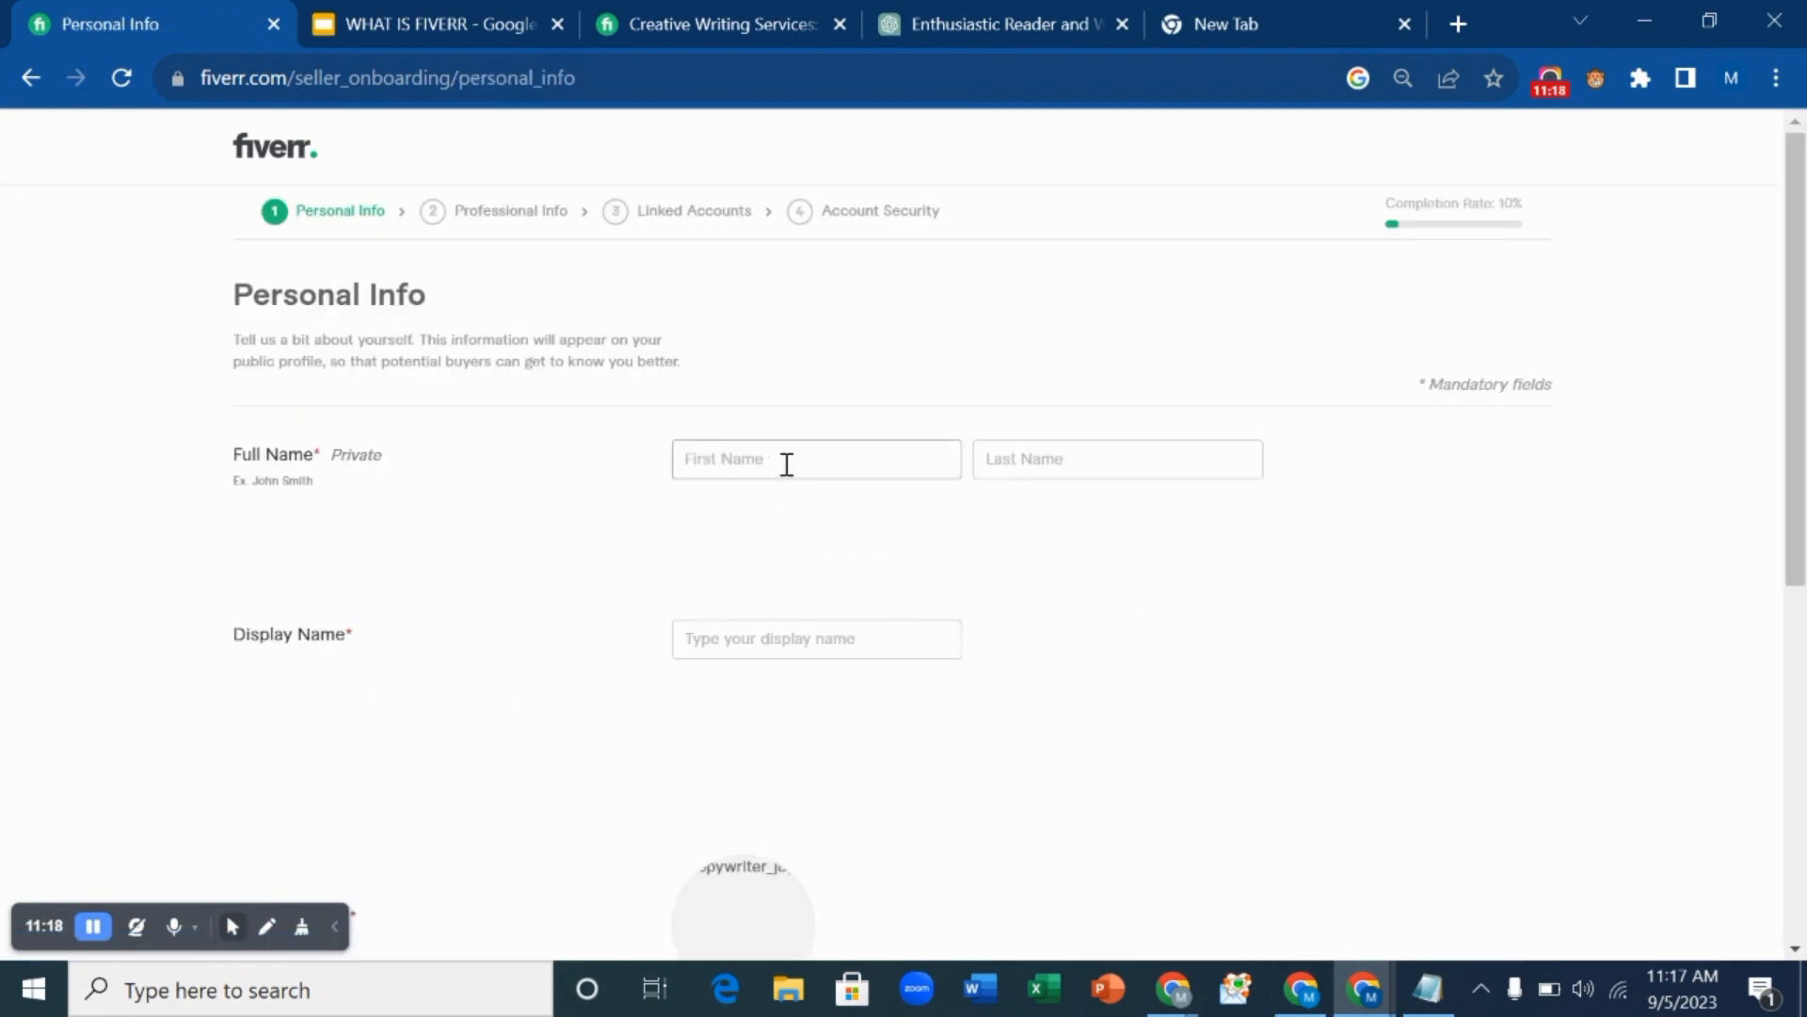
{"action": "scroll", "coordinate": [787, 471], "scroll_direction": "down", "scroll_amount": 7}
{"action": "scroll", "coordinate": [787, 475], "scroll_direction": "up", "scroll_amount": 7}
{"action": "scroll", "coordinate": [787, 473], "scroll_direction": "down", "scroll_amount": 7}
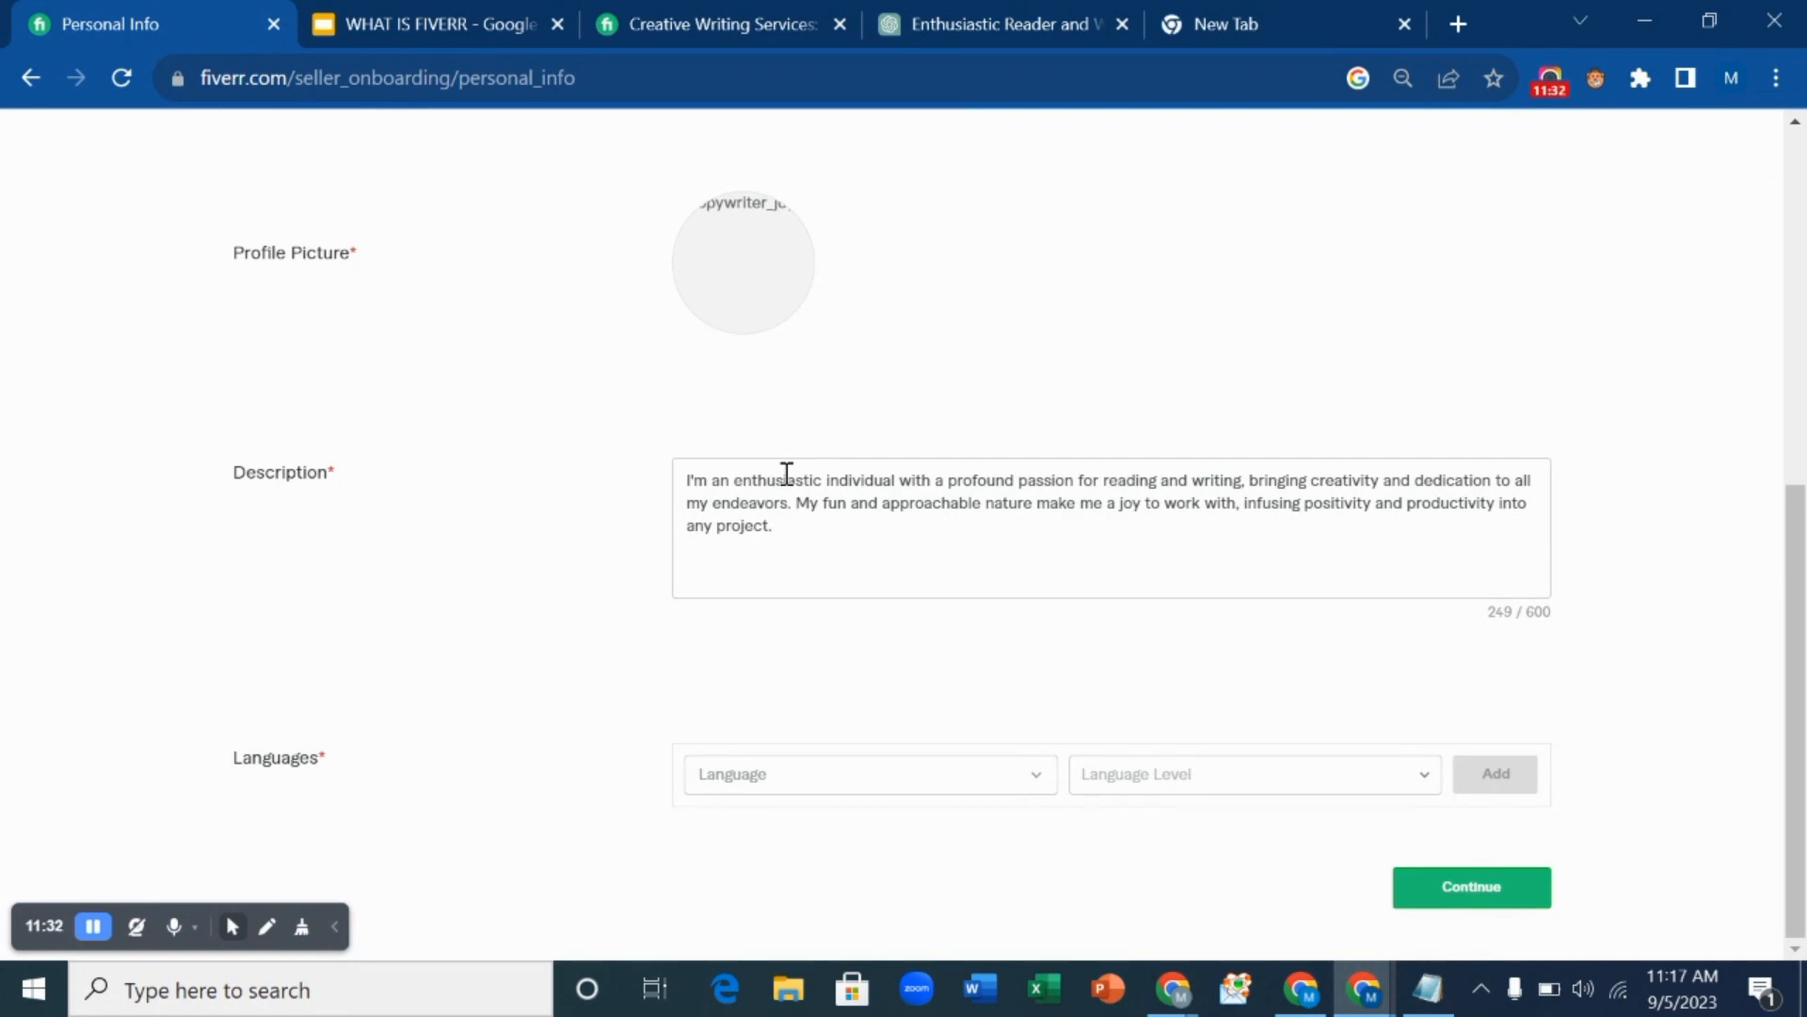
{"action": "scroll", "coordinate": [787, 474], "scroll_direction": "up", "scroll_amount": 7}
{"action": "left_click", "coordinate": [787, 474]}
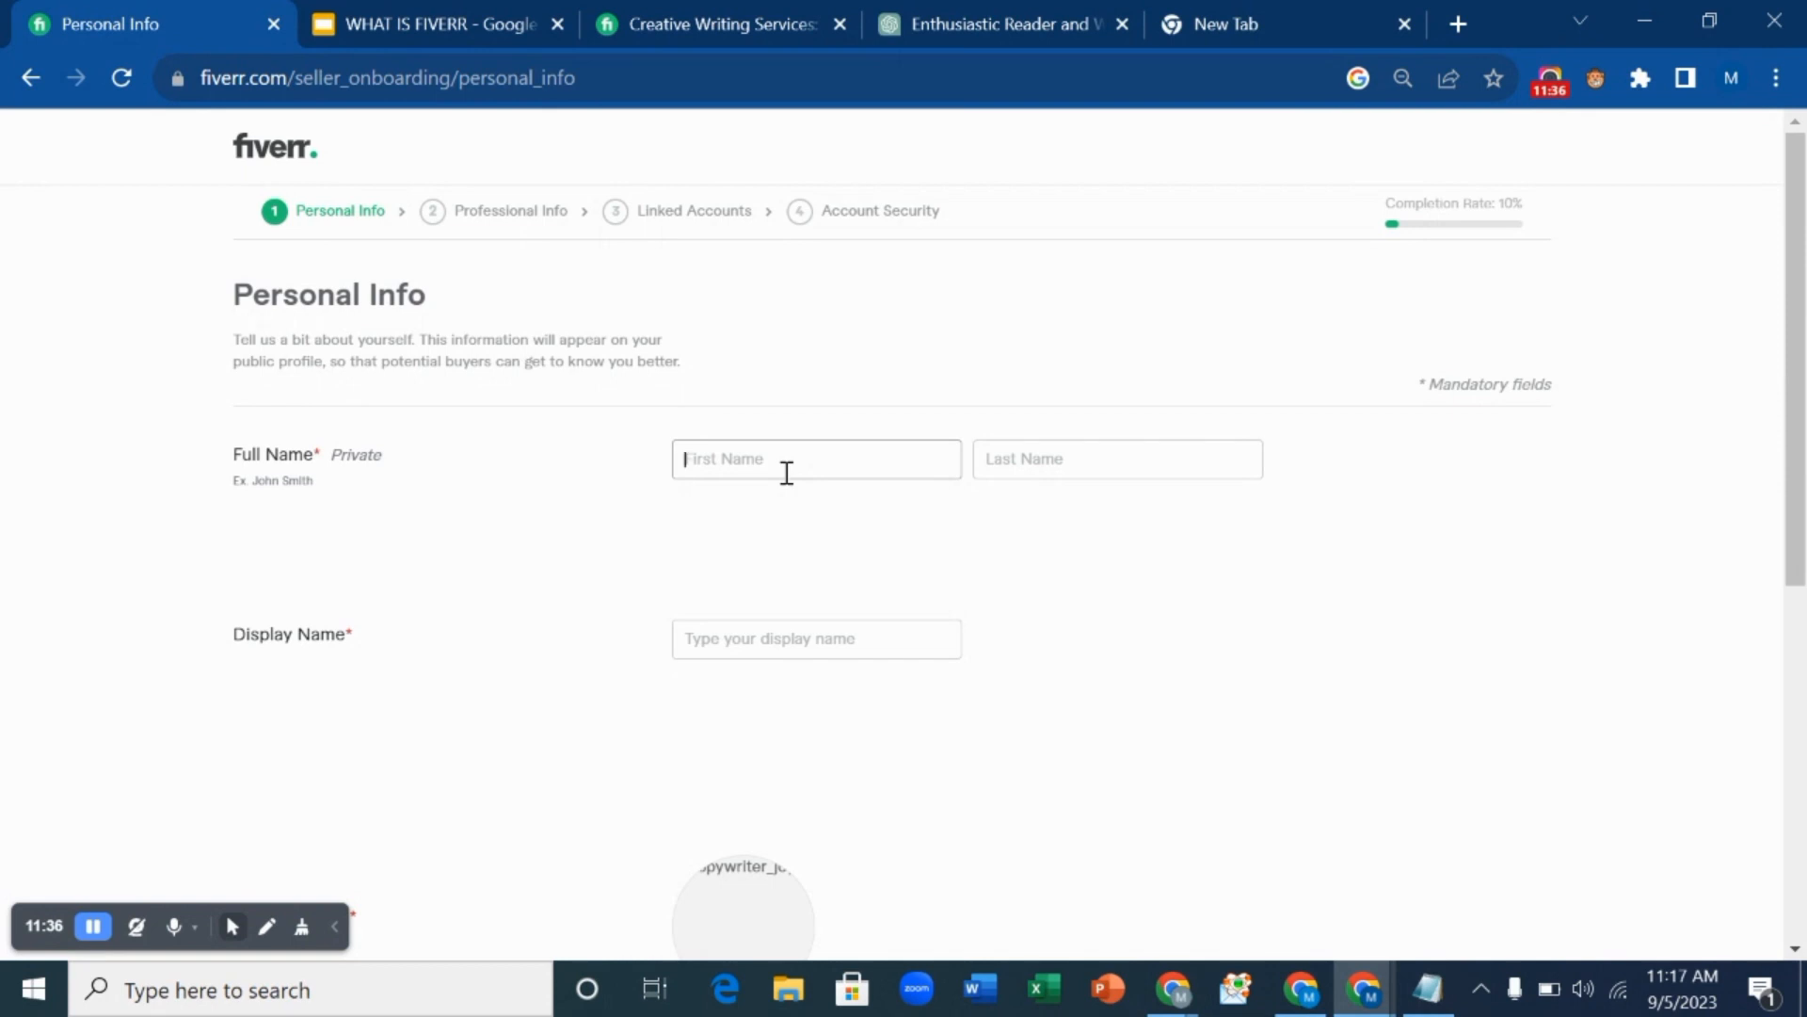
Enter the last name and replace the suggested display name with a copywriter-style name.
{"action": "left_click", "coordinate": [1030, 468]}
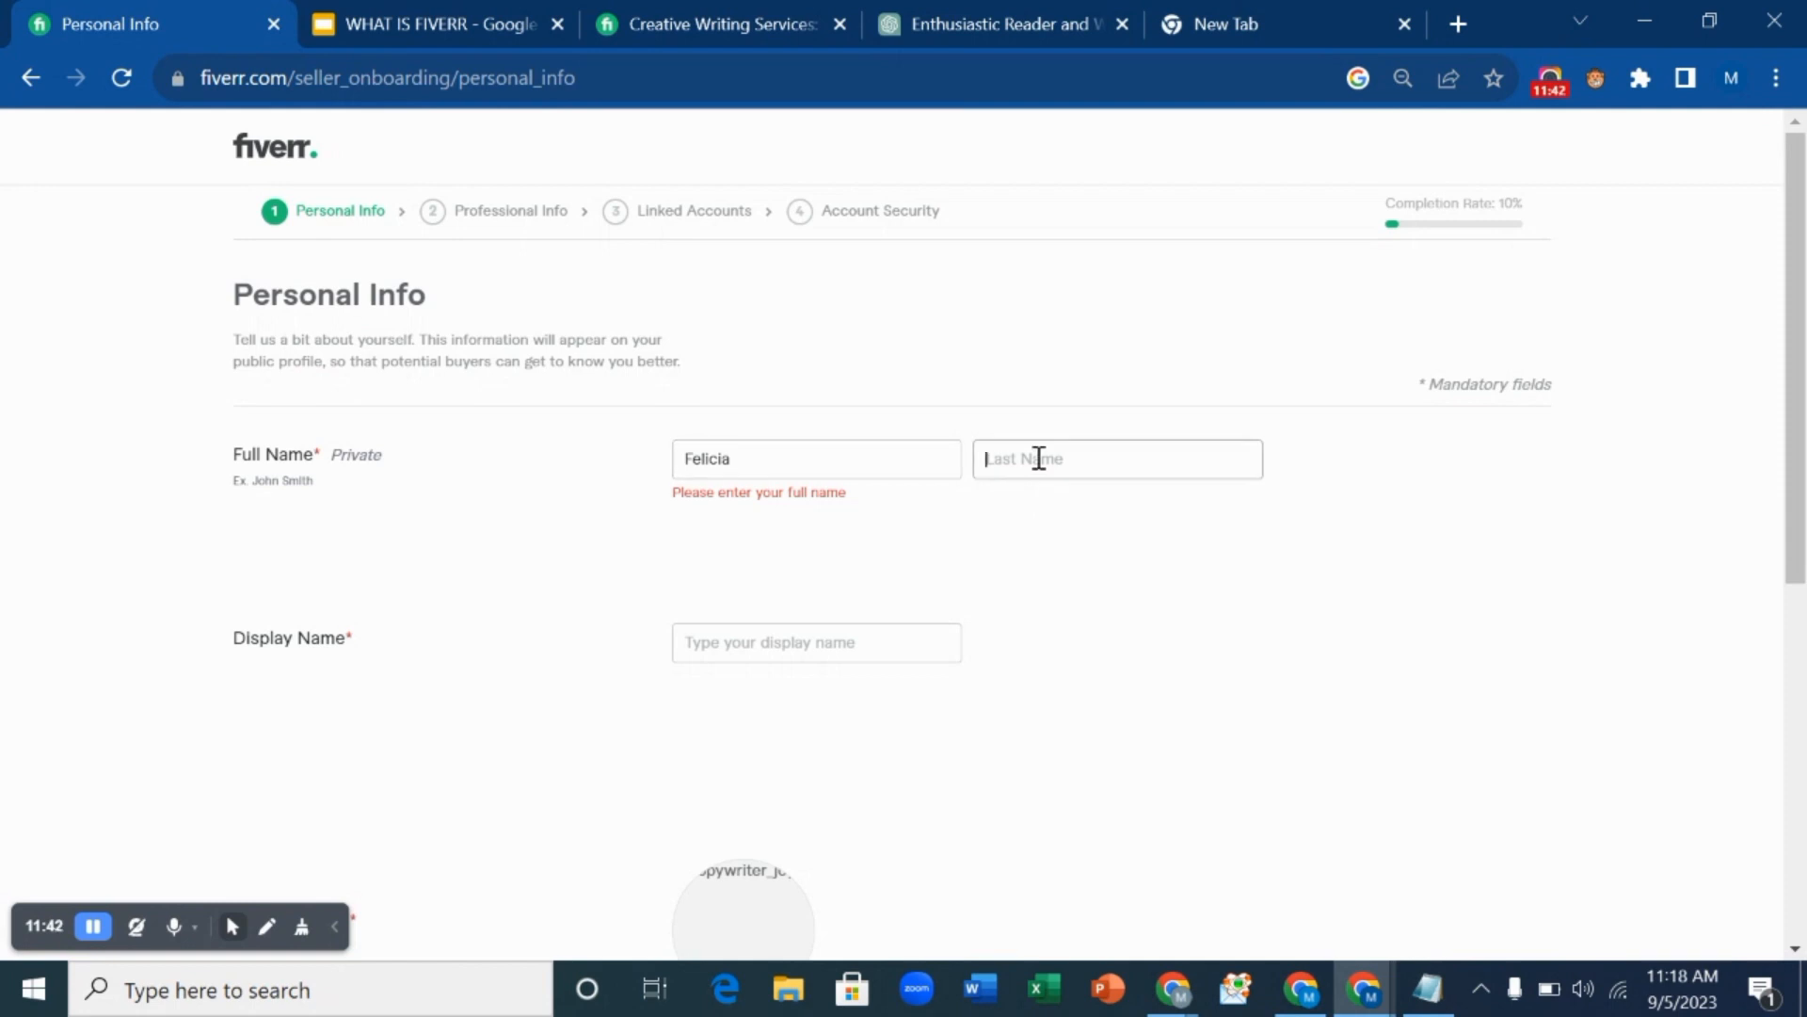
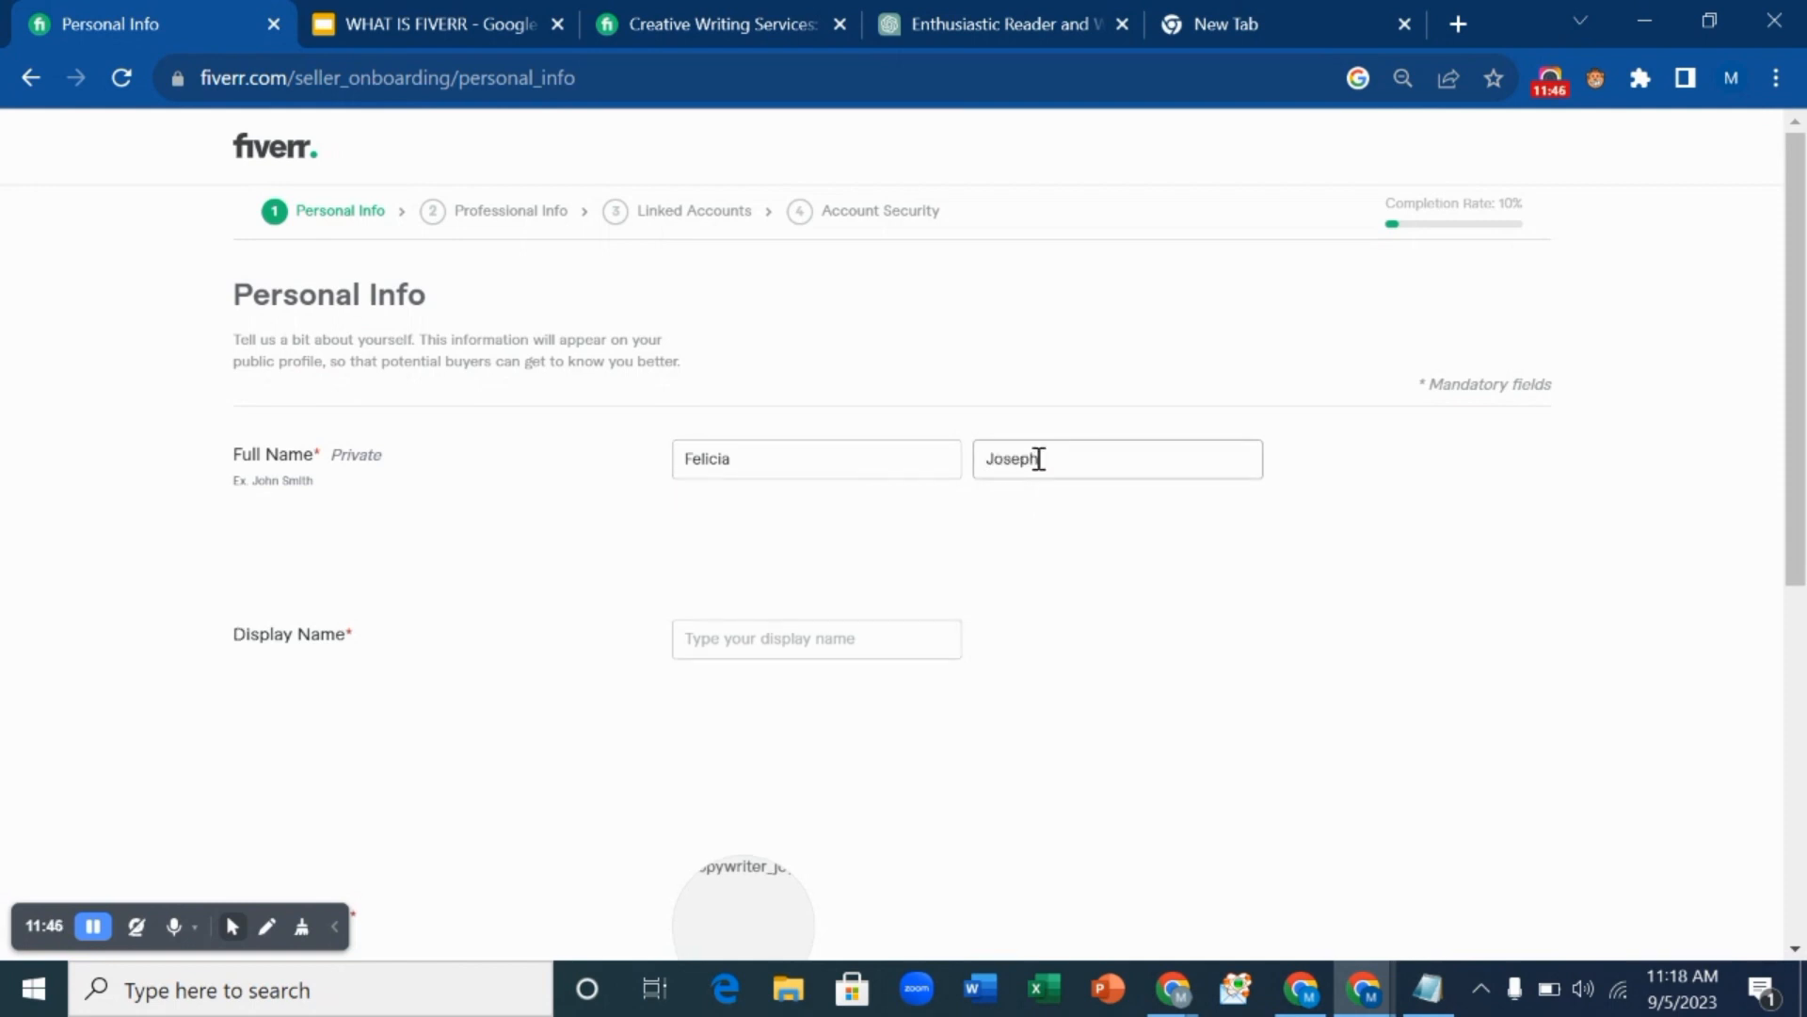
{"action": "scroll", "coordinate": [1039, 462], "scroll_direction": "down", "scroll_amount": 3}
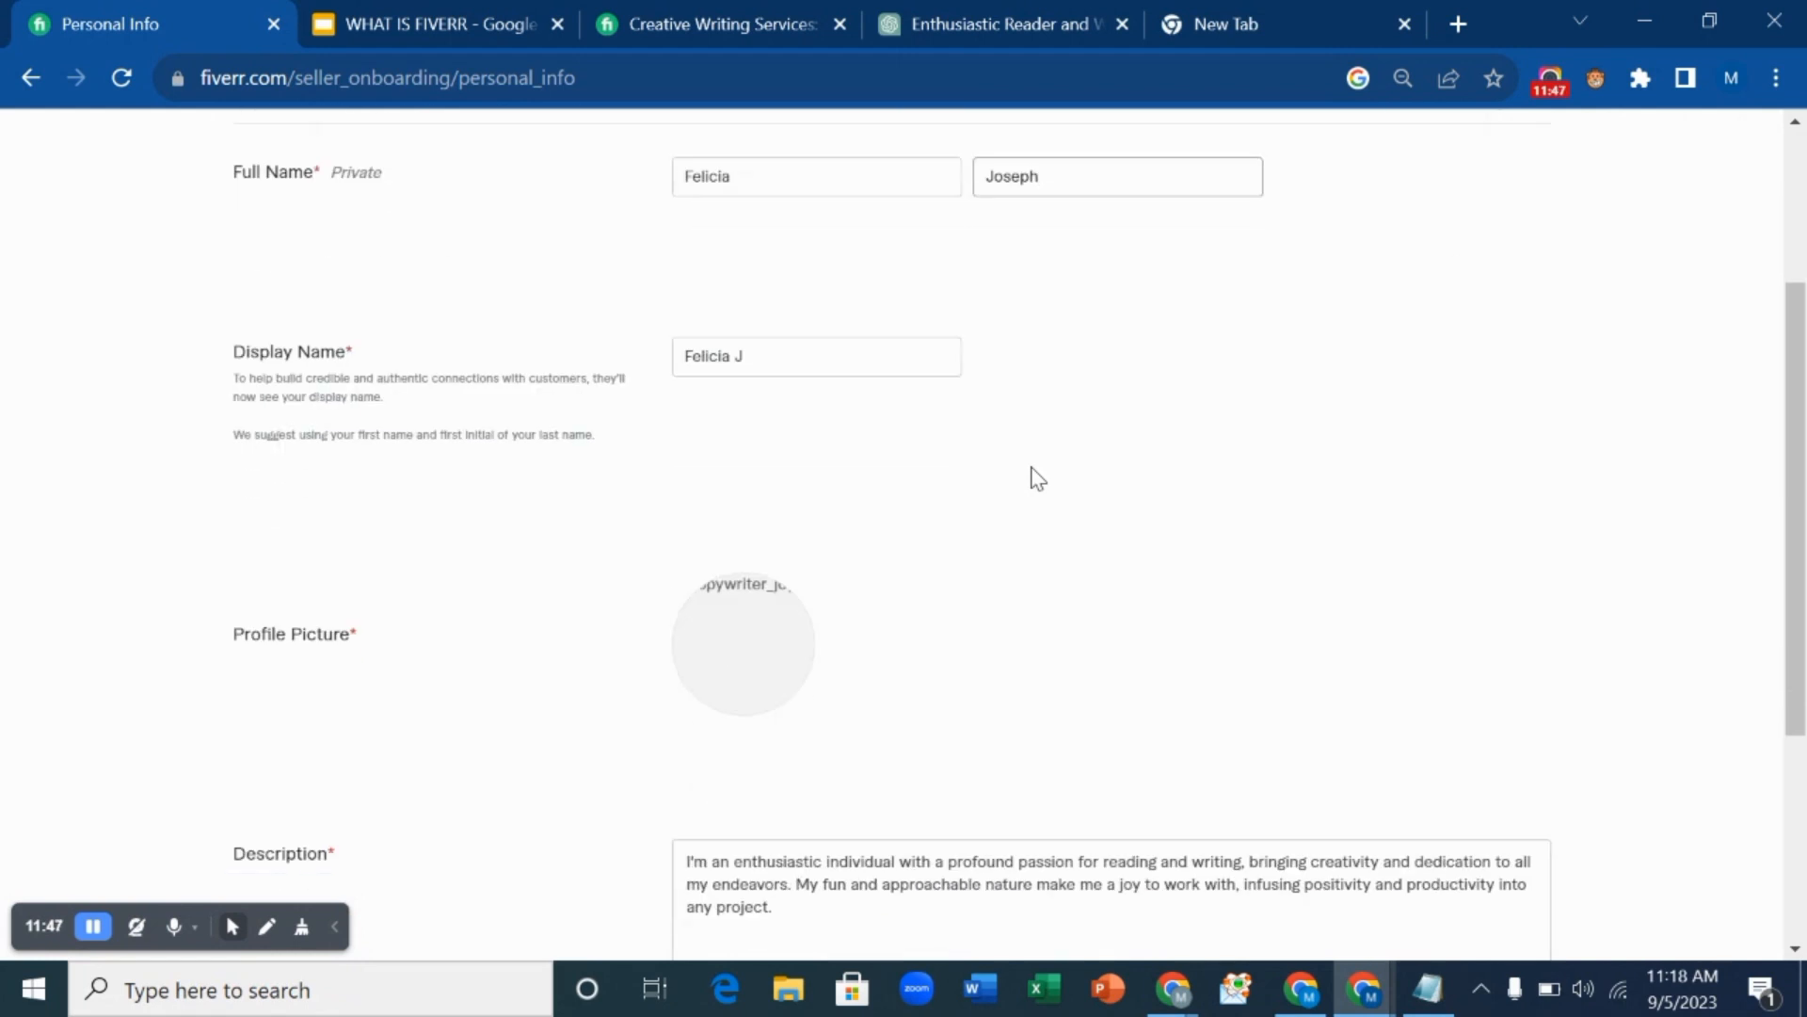
{"action": "left_click", "coordinate": [765, 352]}
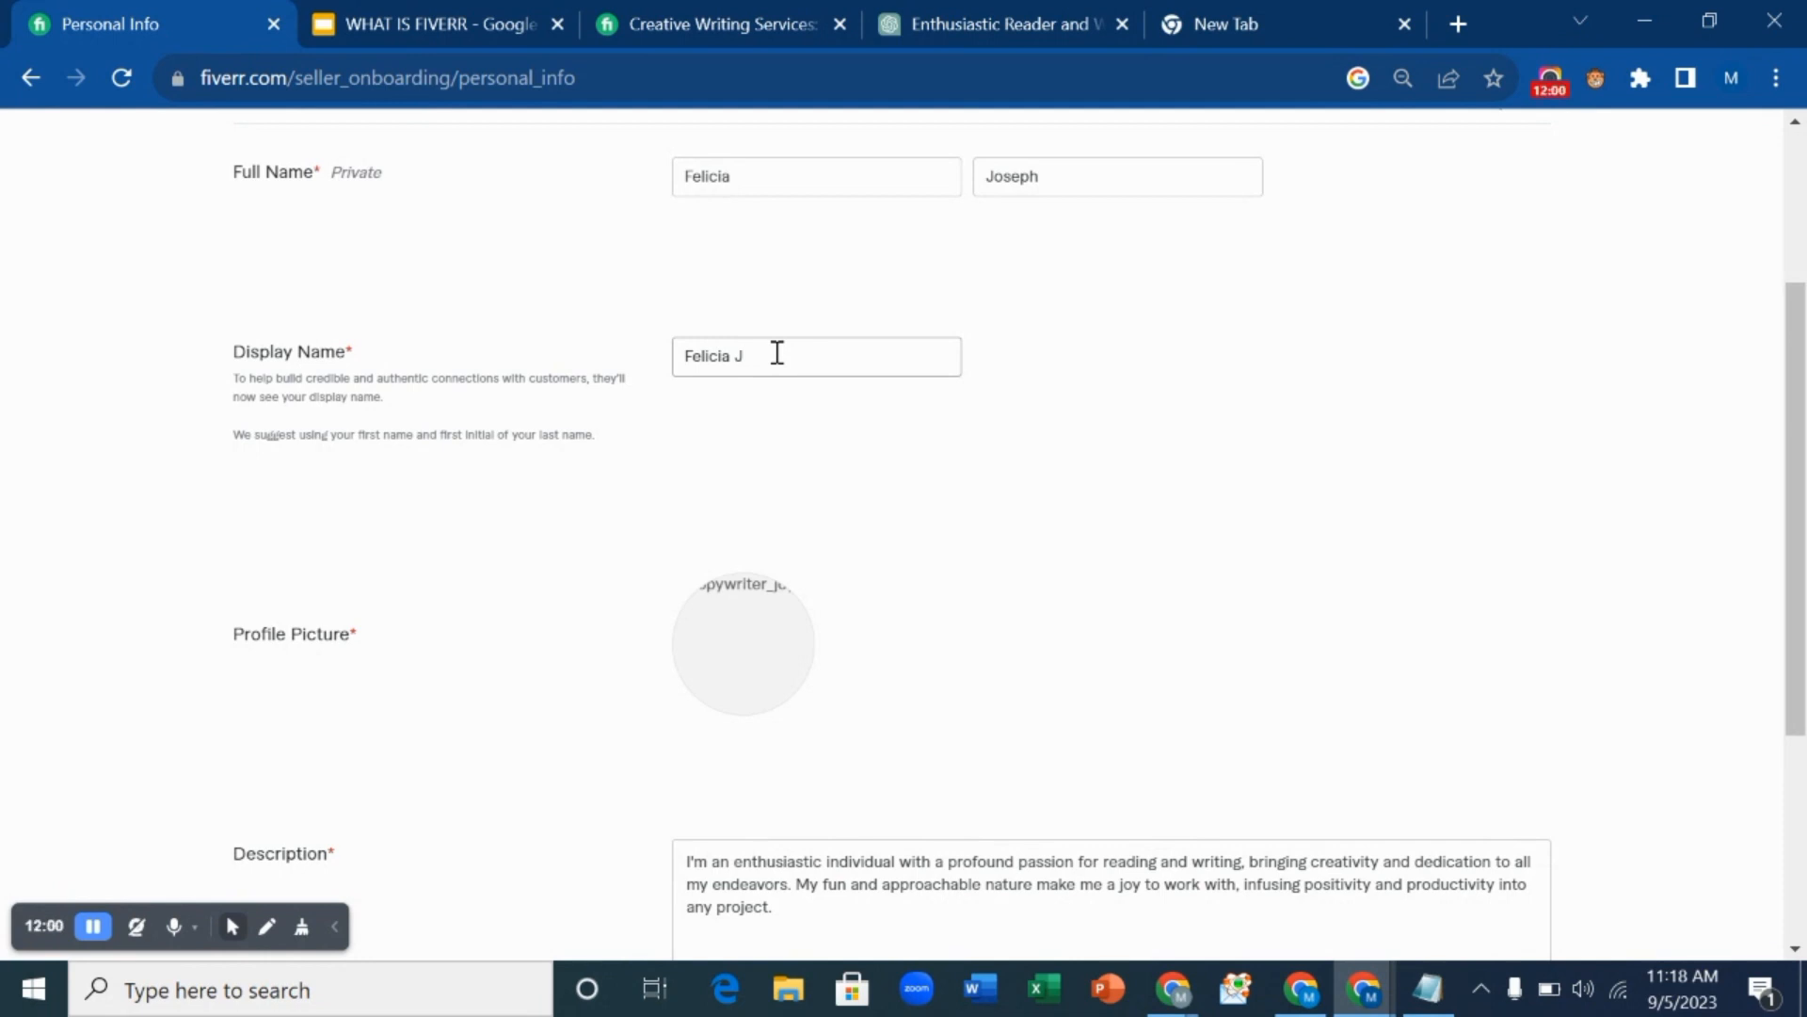
{"action": "key", "text": "BackSpace"}
{"action": "type", "text": "Copy"}
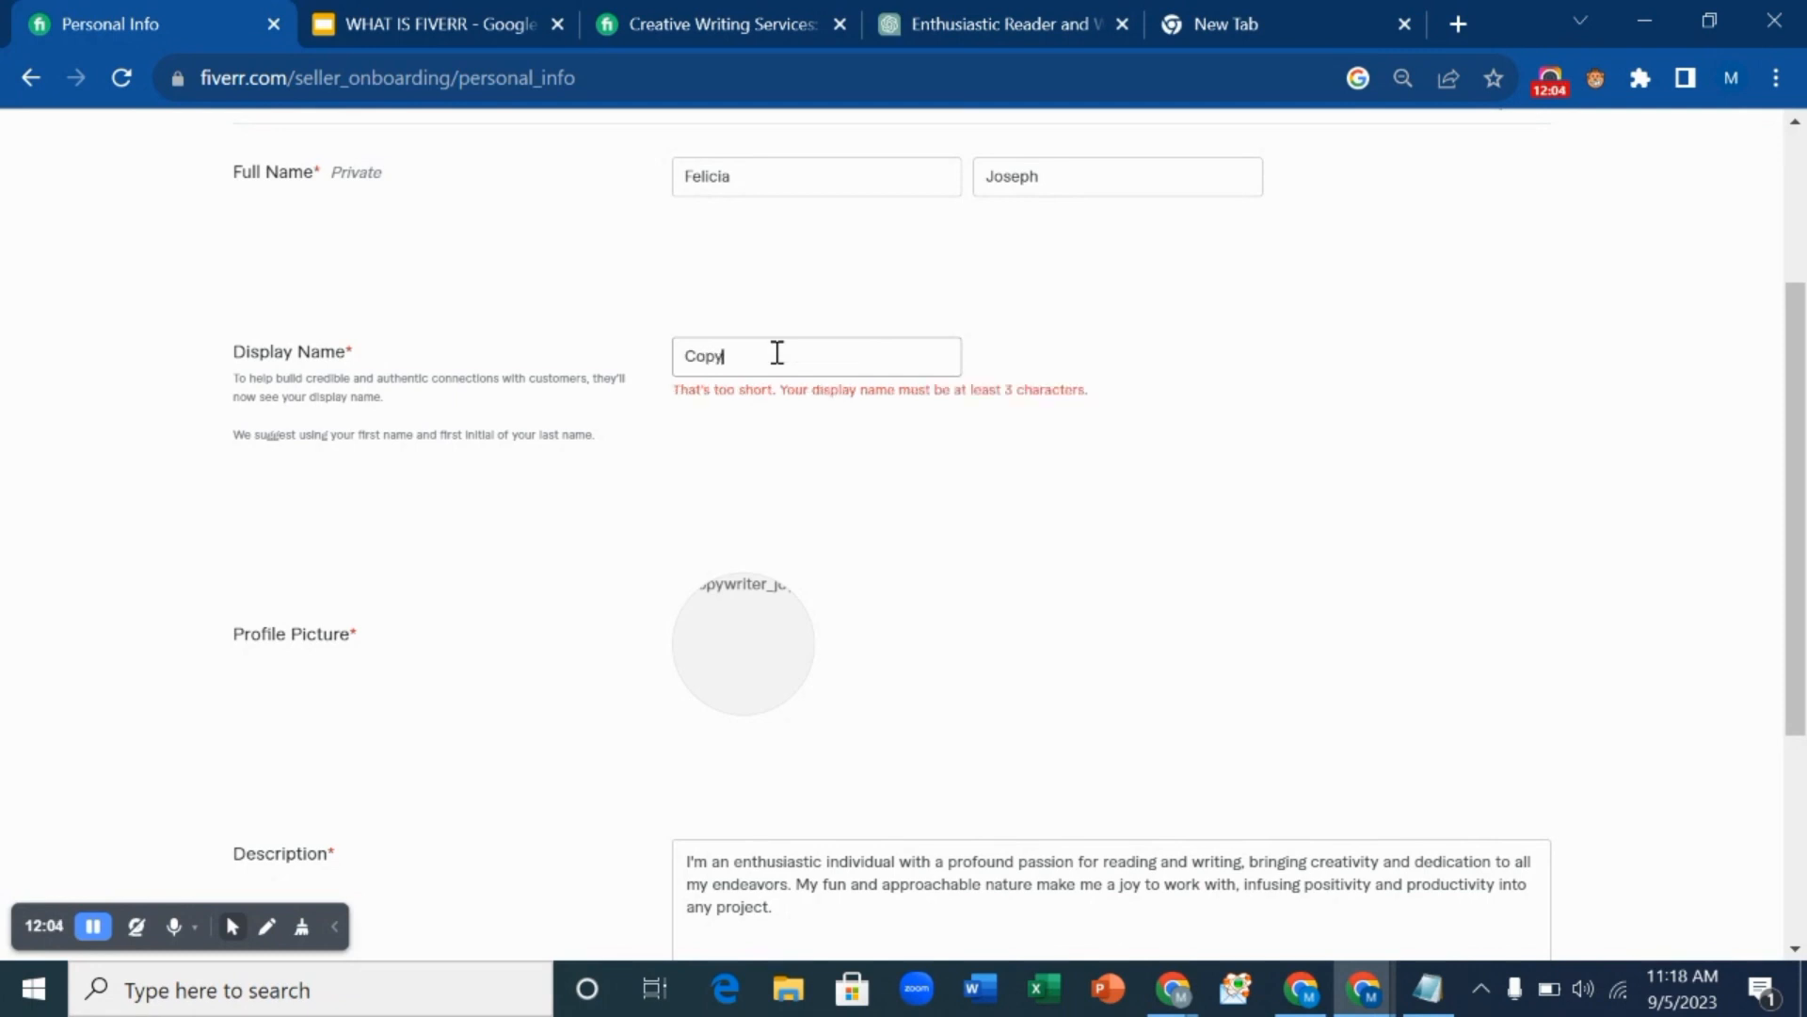
{"action": "type", "text": "writer Joy"}
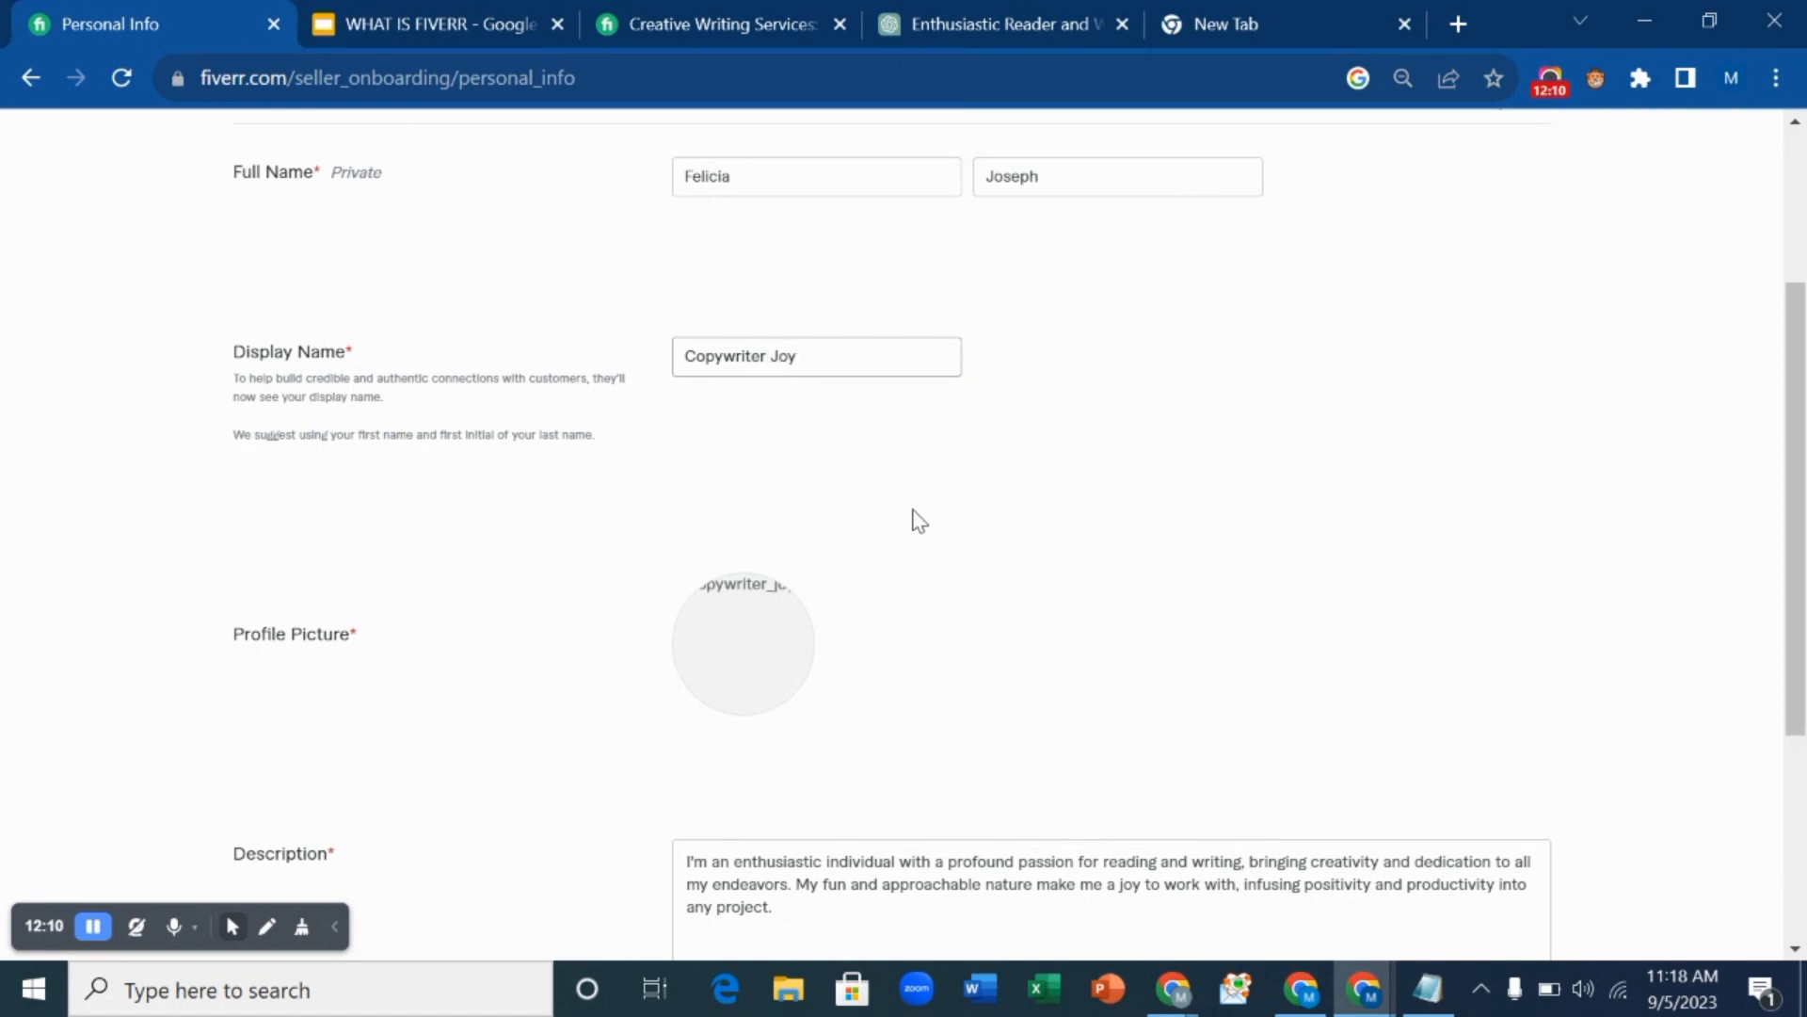
{"action": "scroll", "coordinate": [911, 520], "scroll_direction": "down", "scroll_amount": 3}
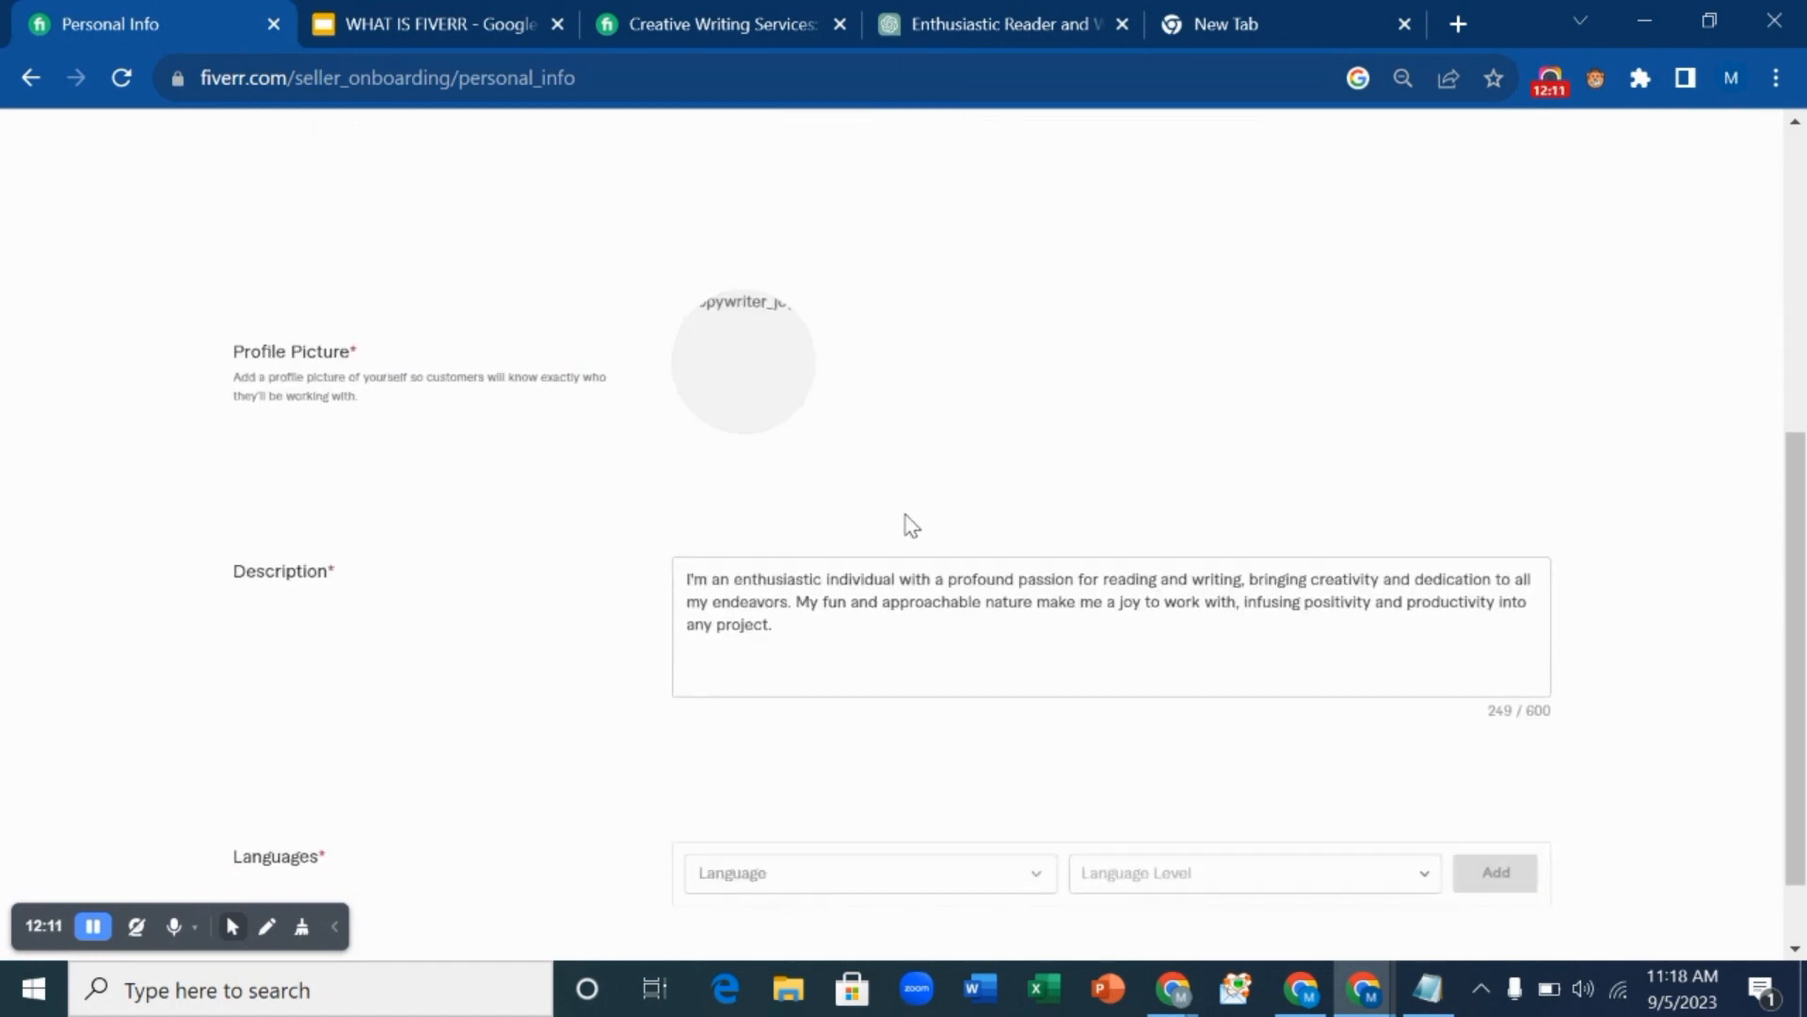
Upload pexels-andrea-piacquadio-914931 from Downloads as the profile picture.
{"action": "left_click", "coordinate": [743, 367]}
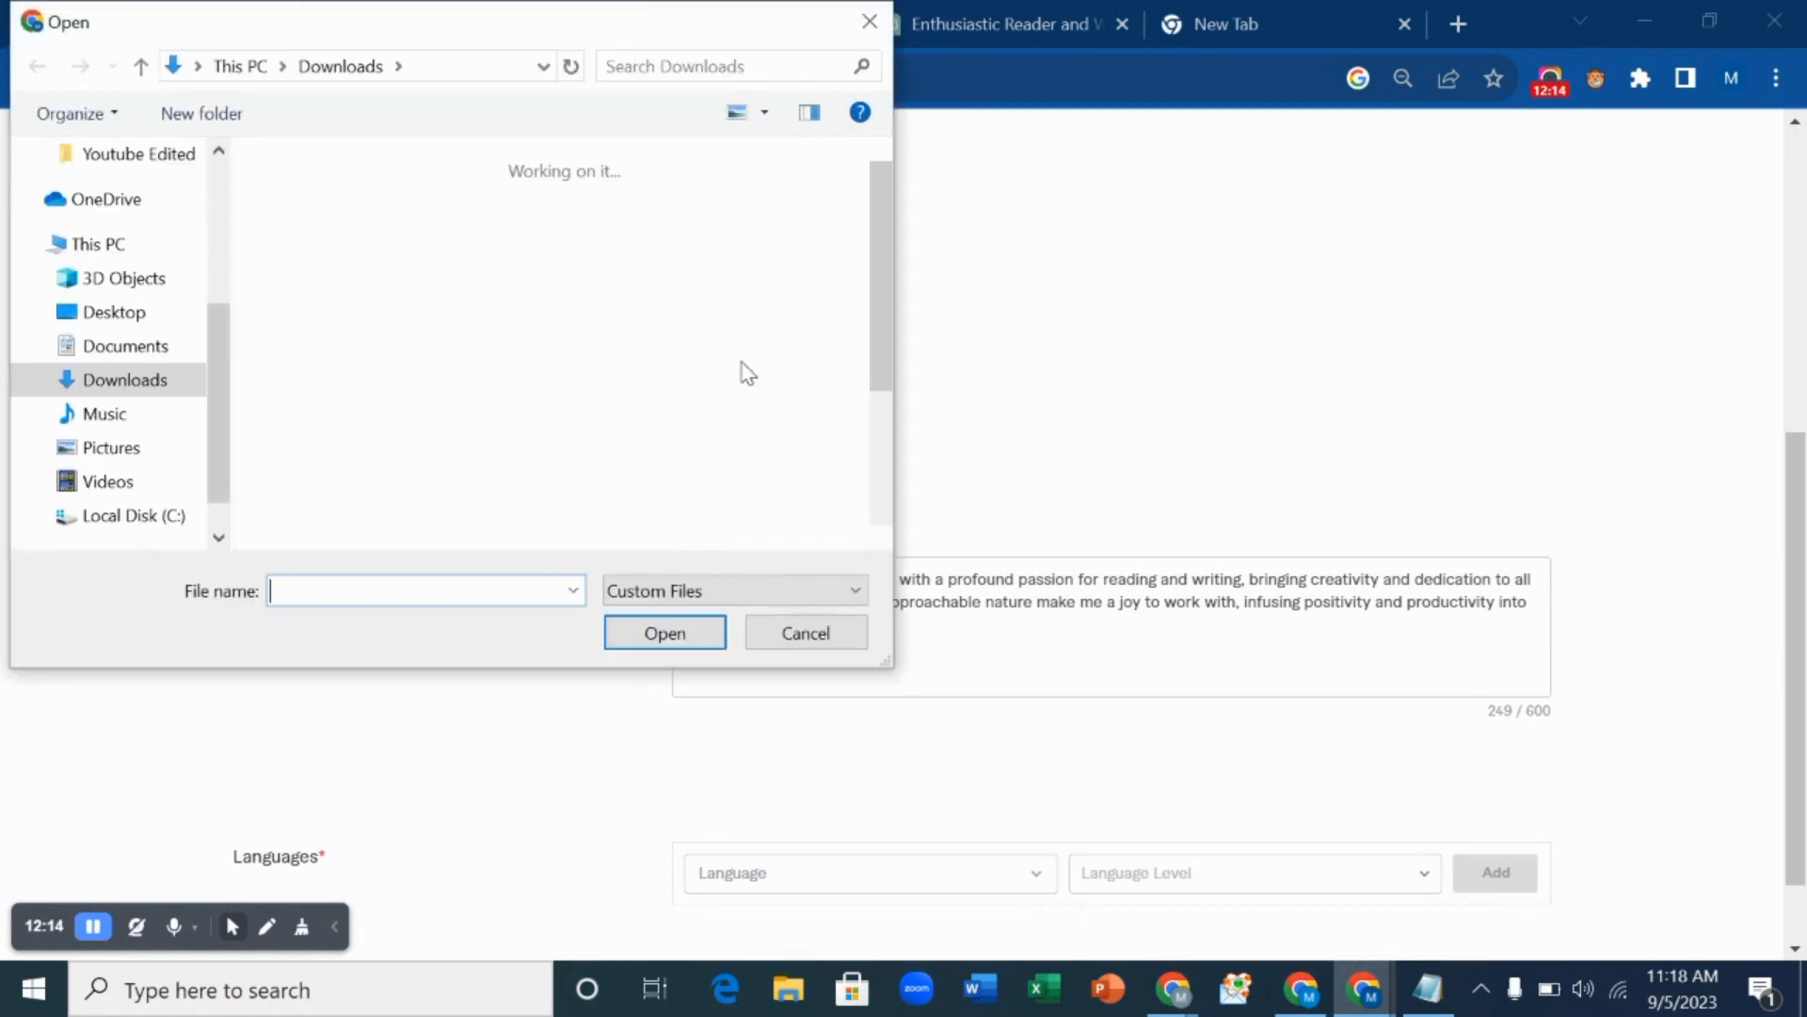
{"action": "scroll", "coordinate": [422, 364], "scroll_direction": "down", "scroll_amount": 3}
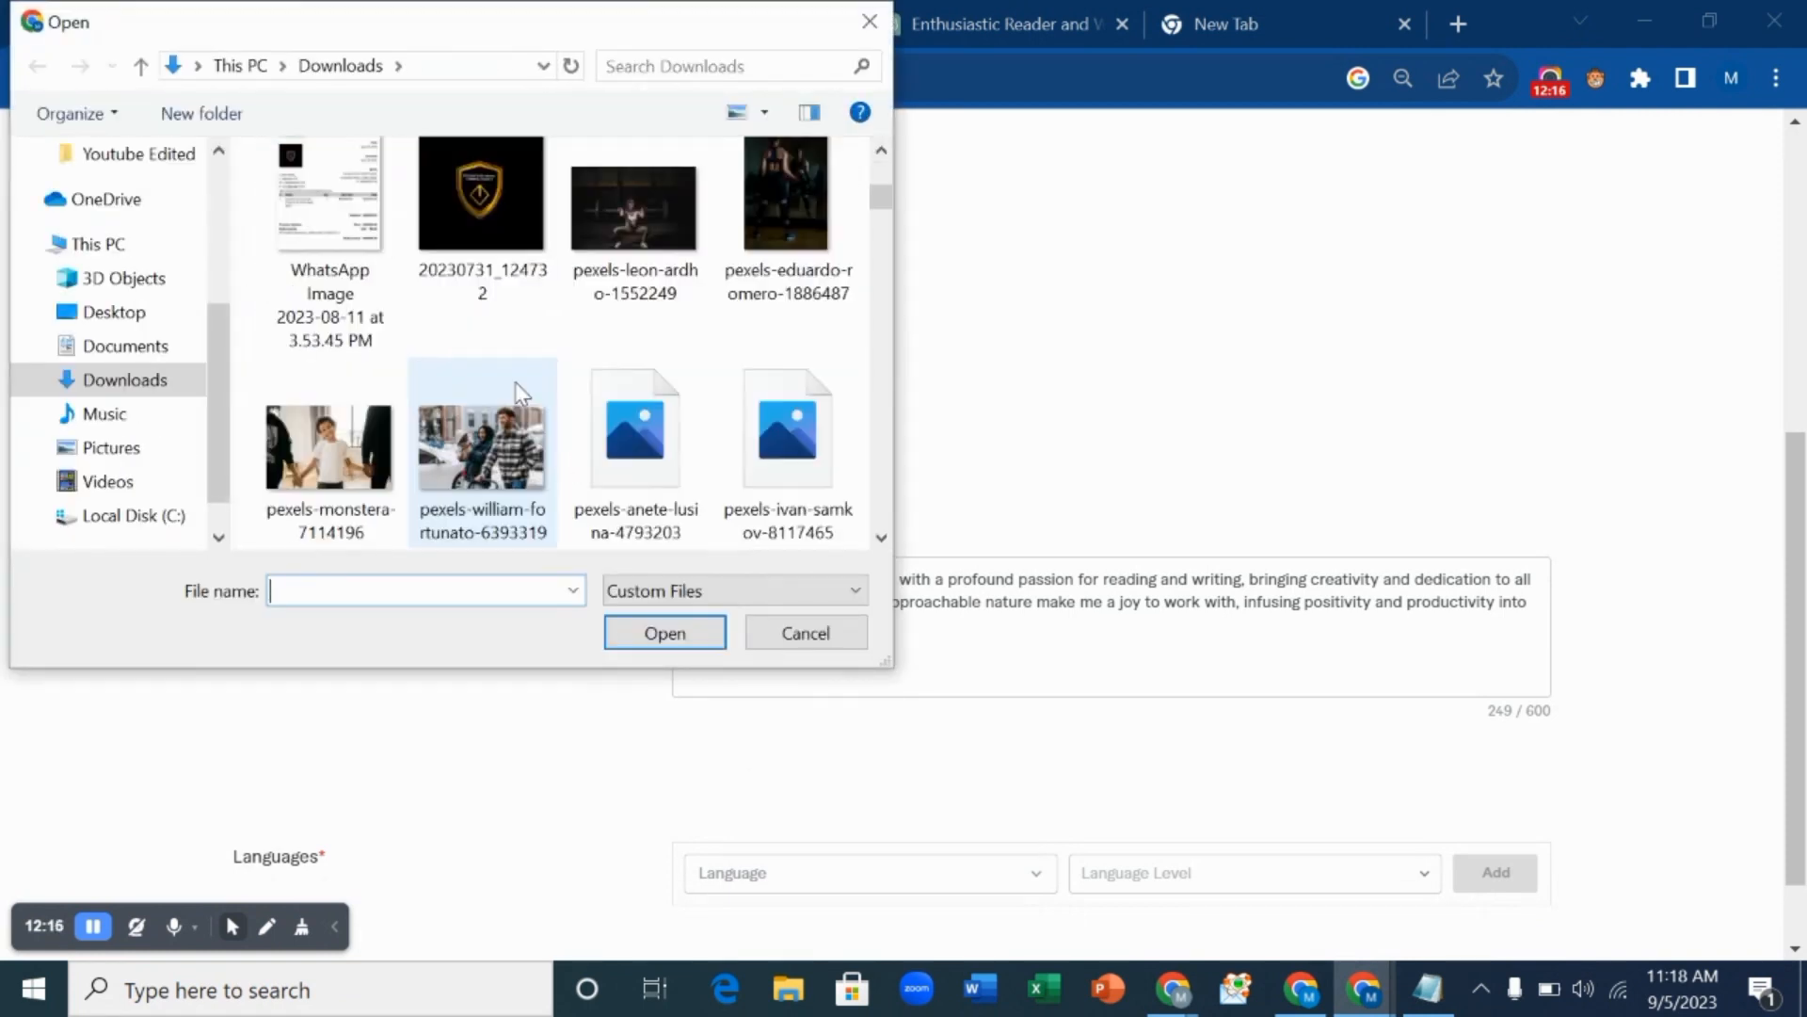
{"action": "scroll", "coordinate": [488, 403], "scroll_direction": "down", "scroll_amount": 2}
{"action": "left_click", "coordinate": [364, 450]}
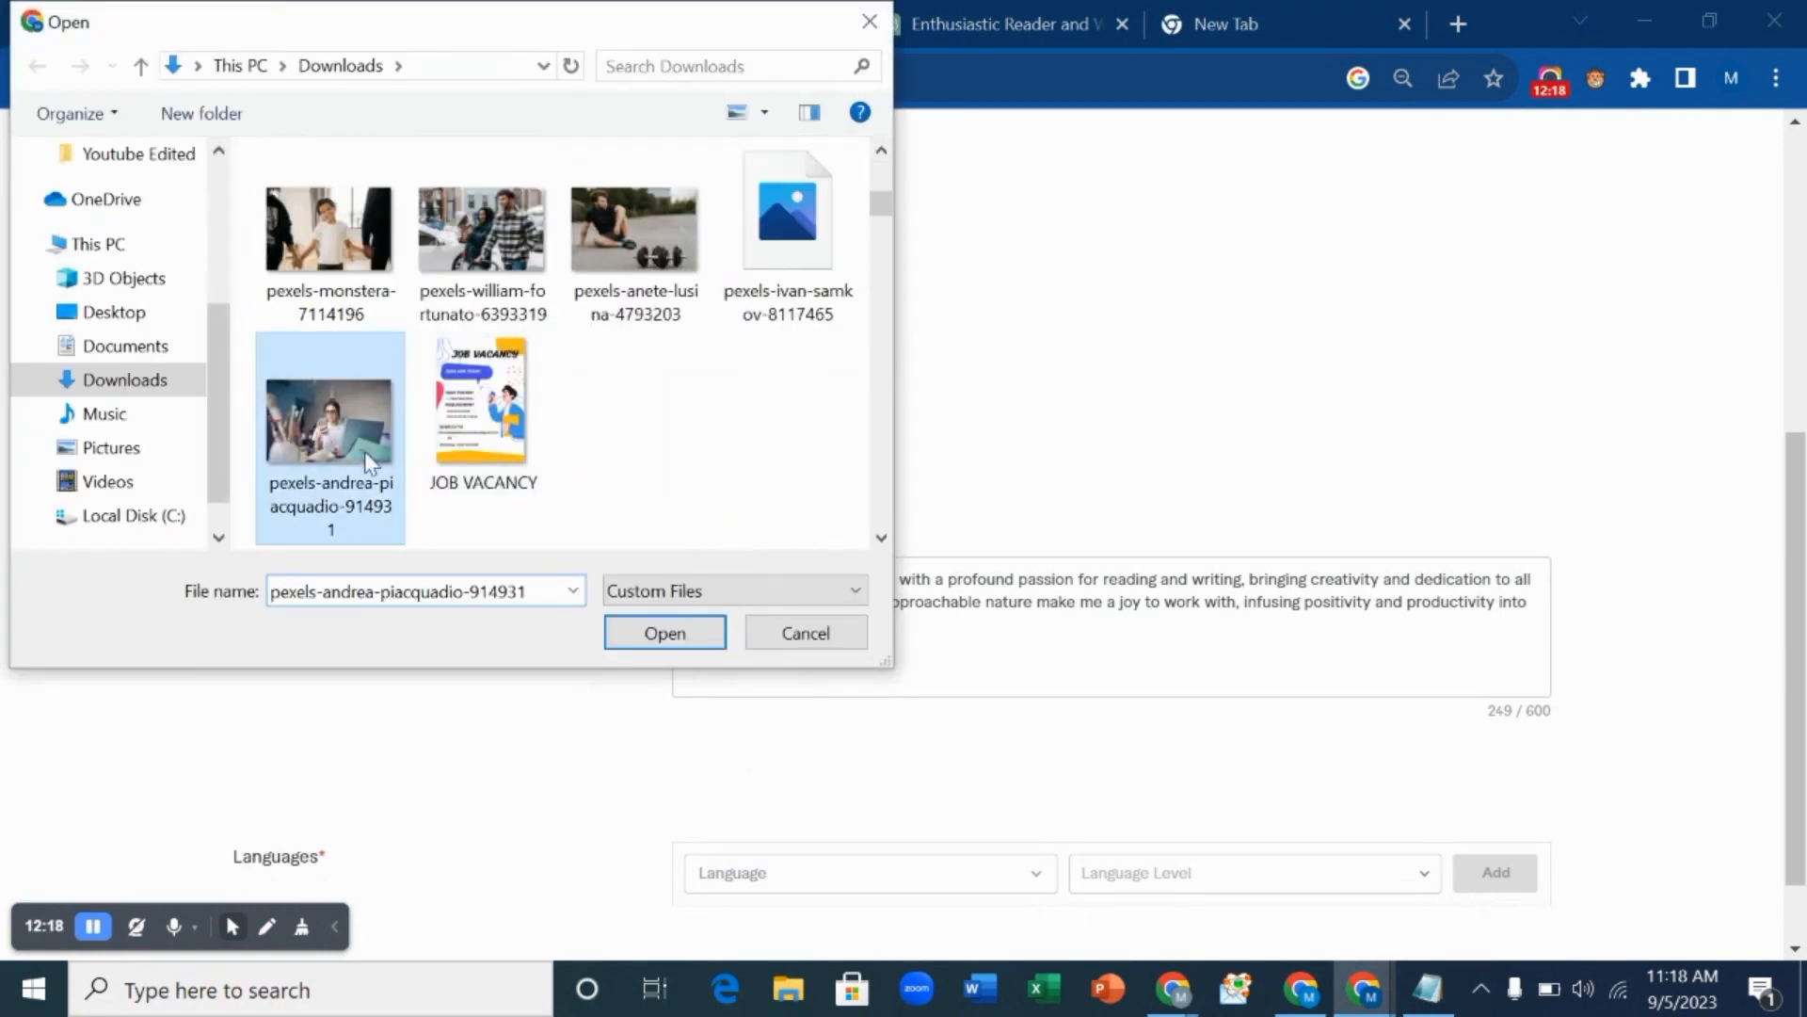
{"action": "left_click", "coordinate": [664, 633]}
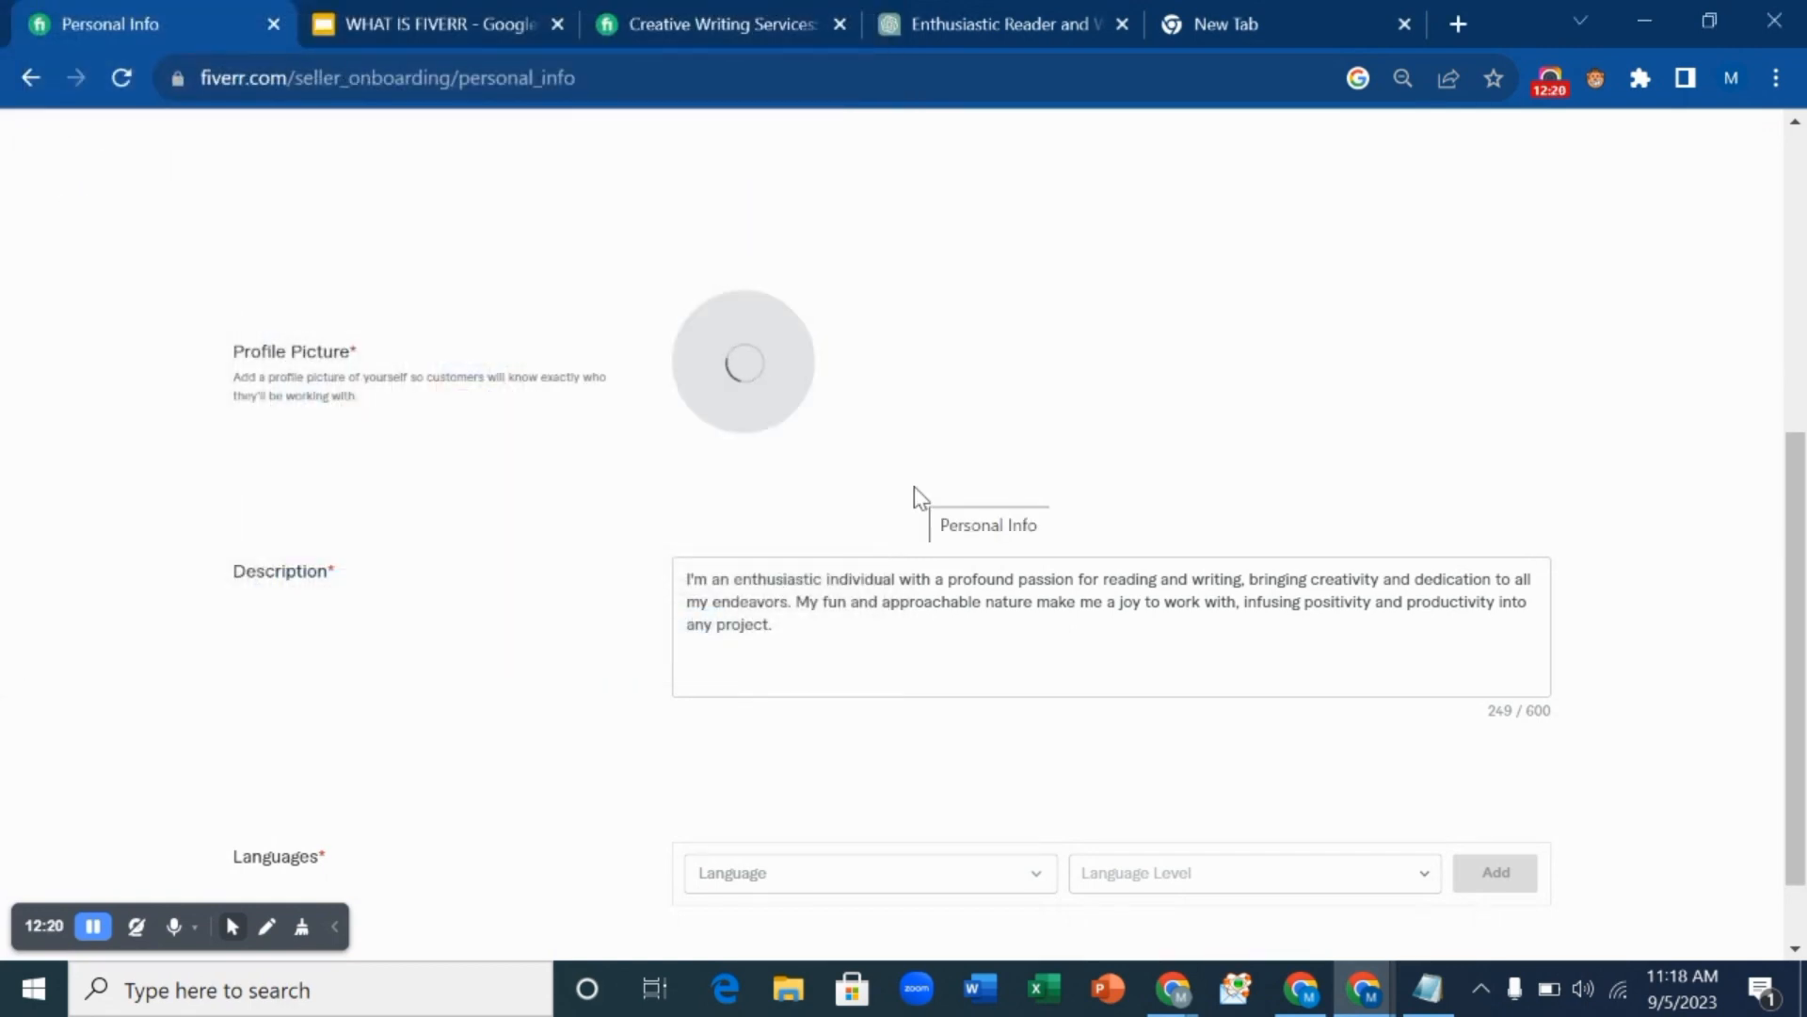
{"action": "scroll", "coordinate": [909, 509], "scroll_direction": "down", "scroll_amount": 1}
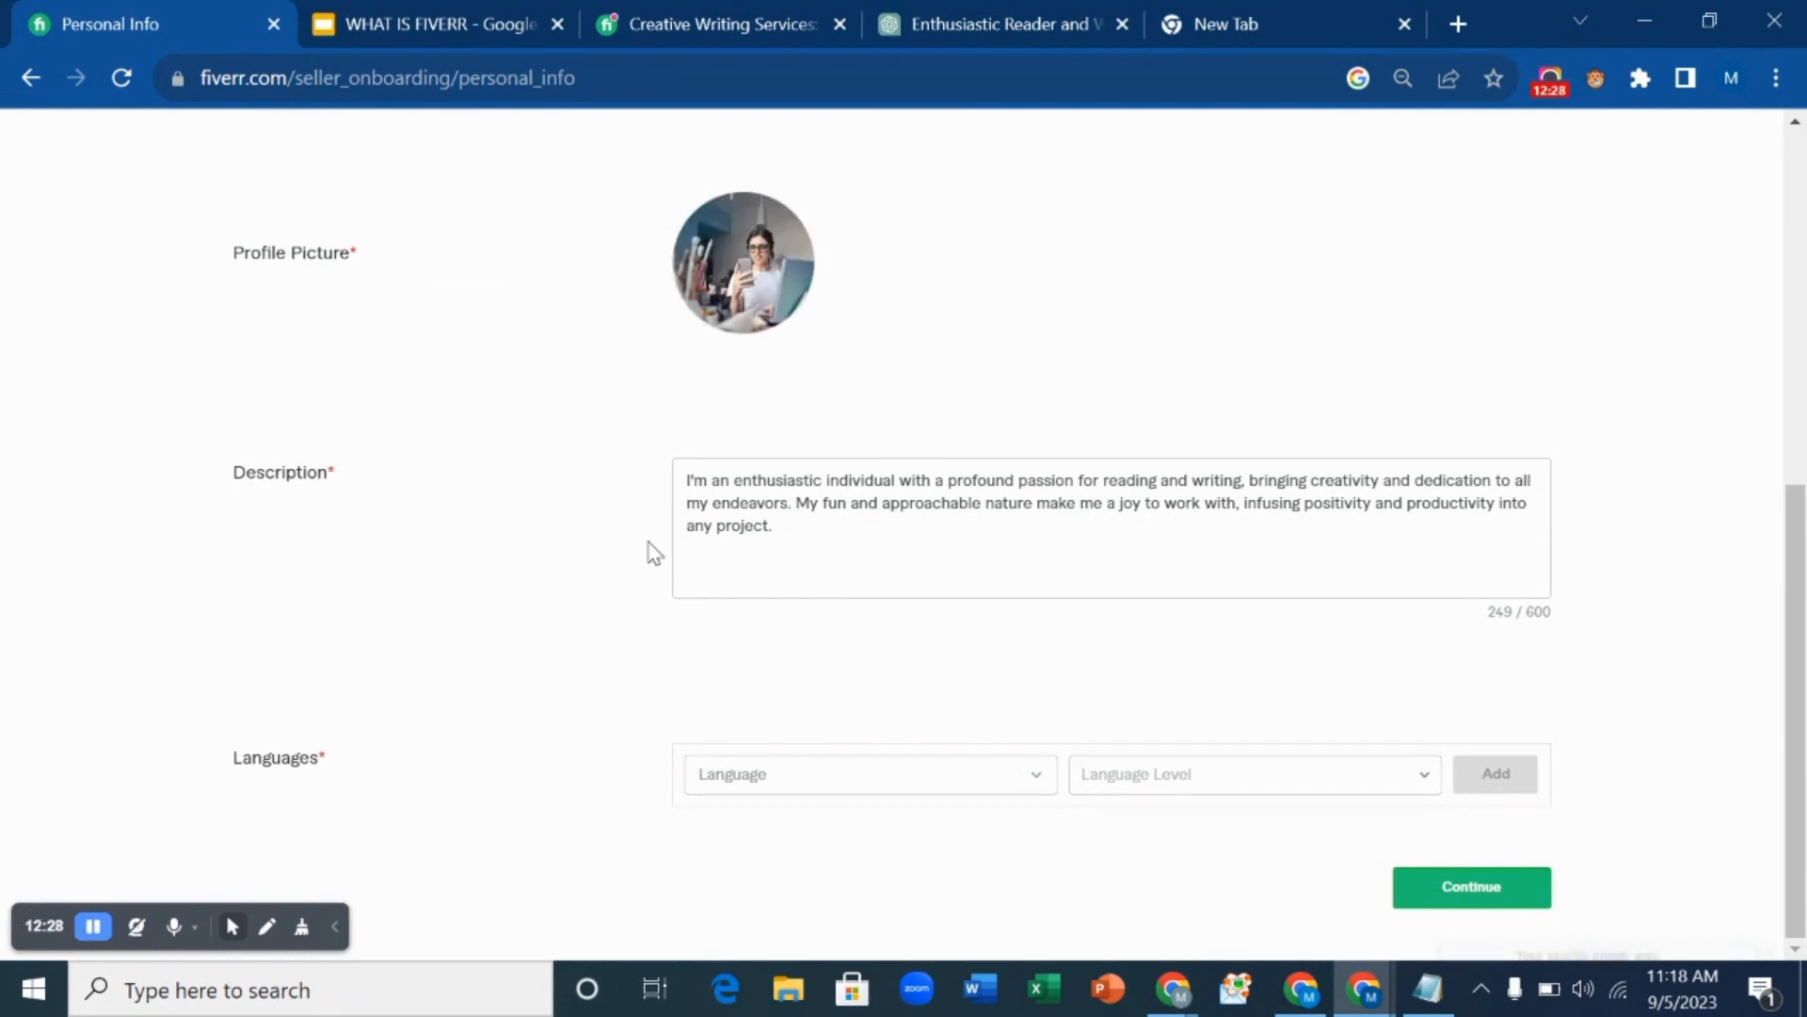
{"action": "scroll", "coordinate": [669, 527], "scroll_direction": "up", "scroll_amount": 7}
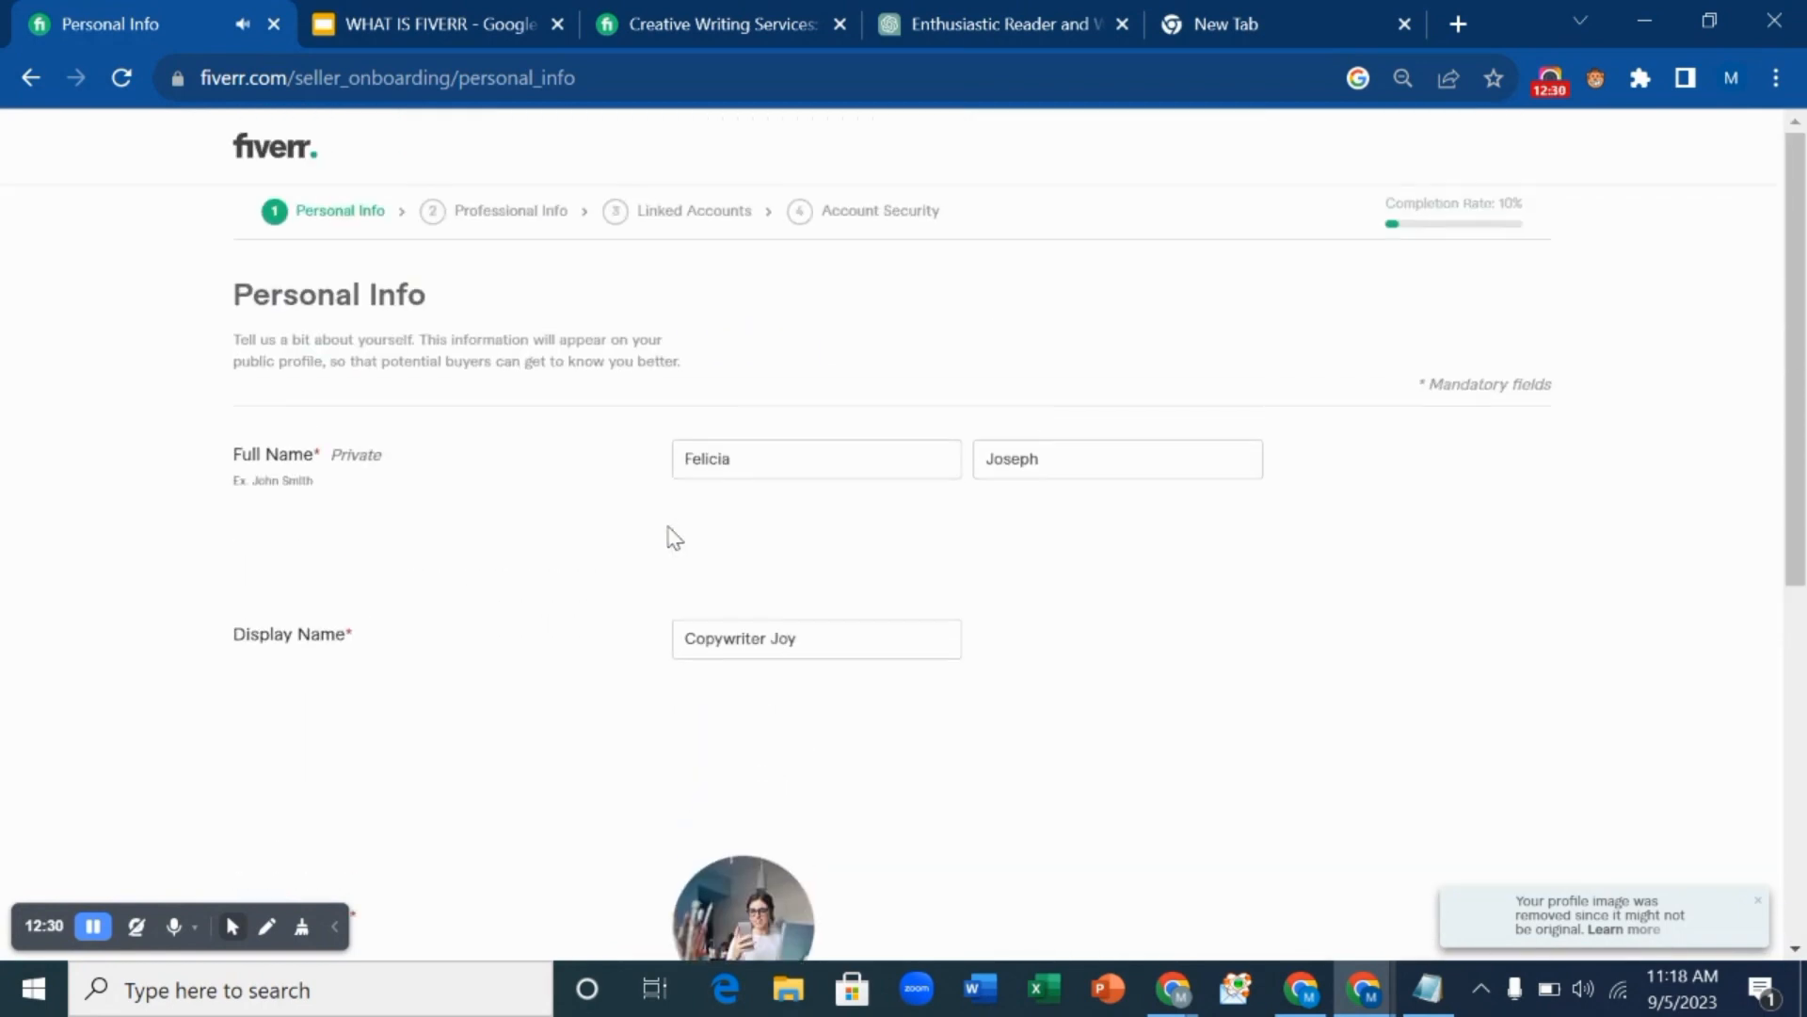
{"action": "scroll", "coordinate": [672, 540], "scroll_direction": "down", "scroll_amount": 7}
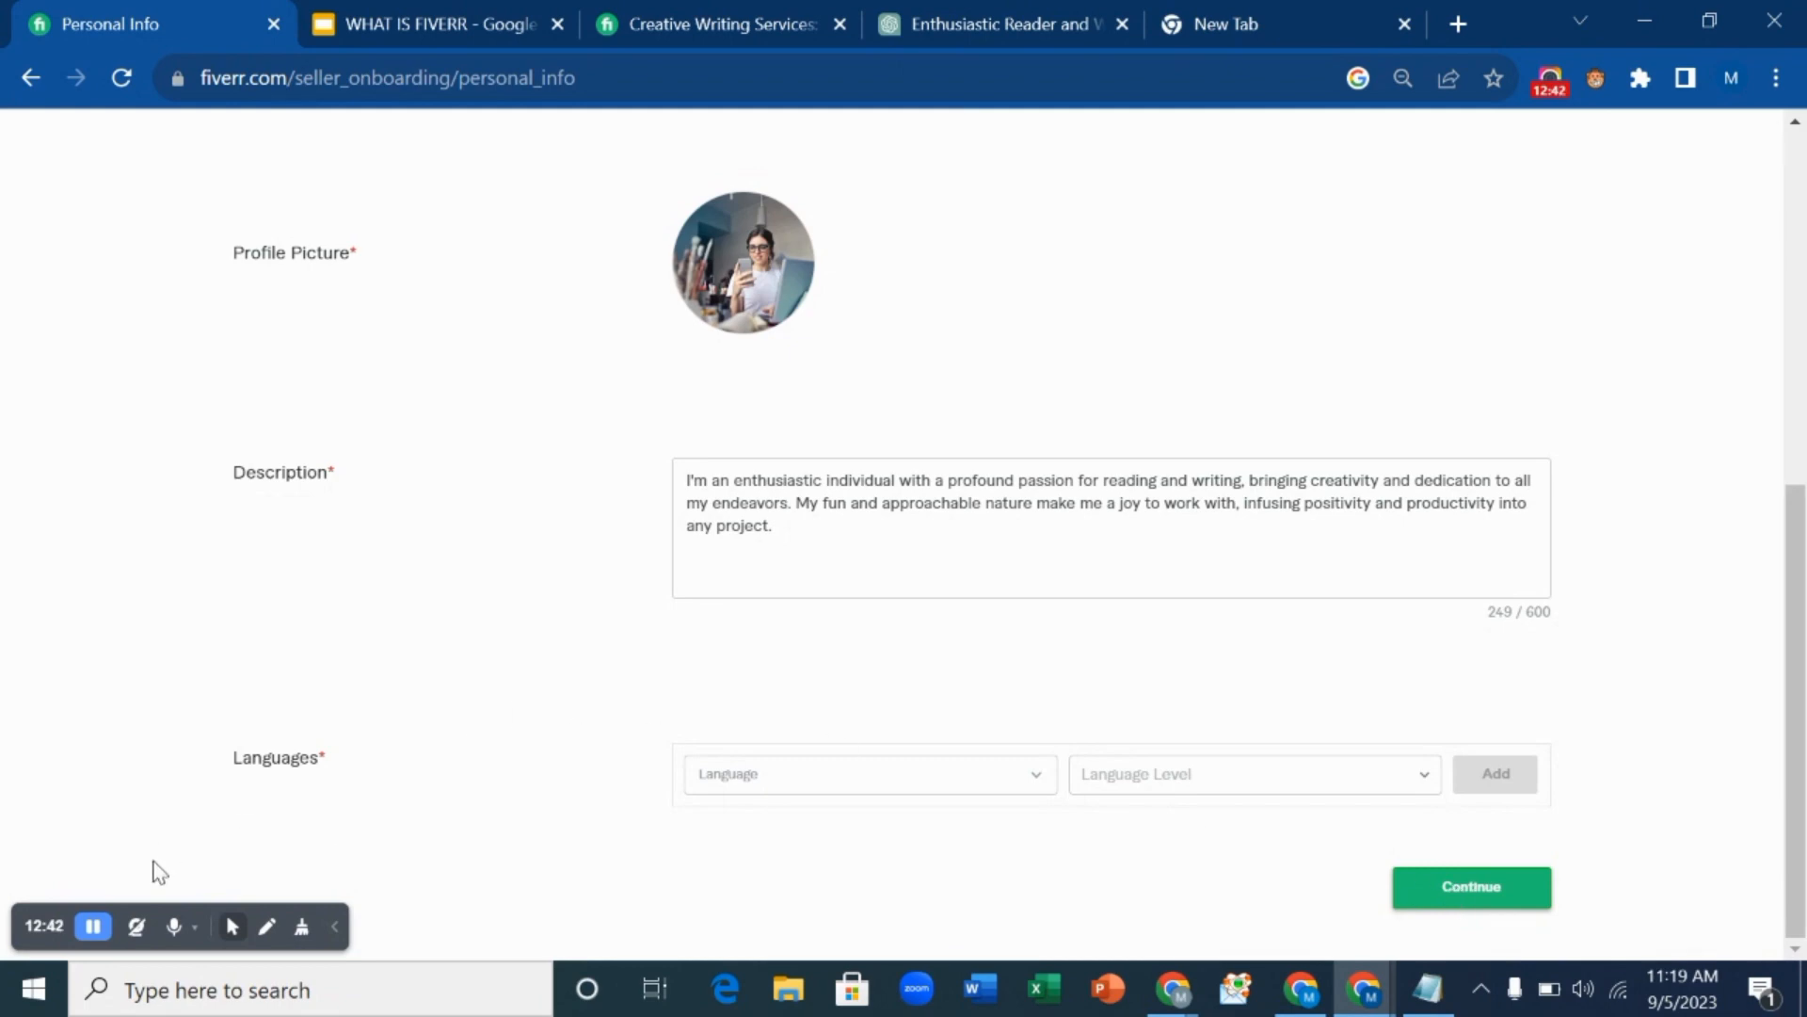
Choose English from the Language list and set its Language Level to Basic.
{"action": "left_click", "coordinate": [94, 927]}
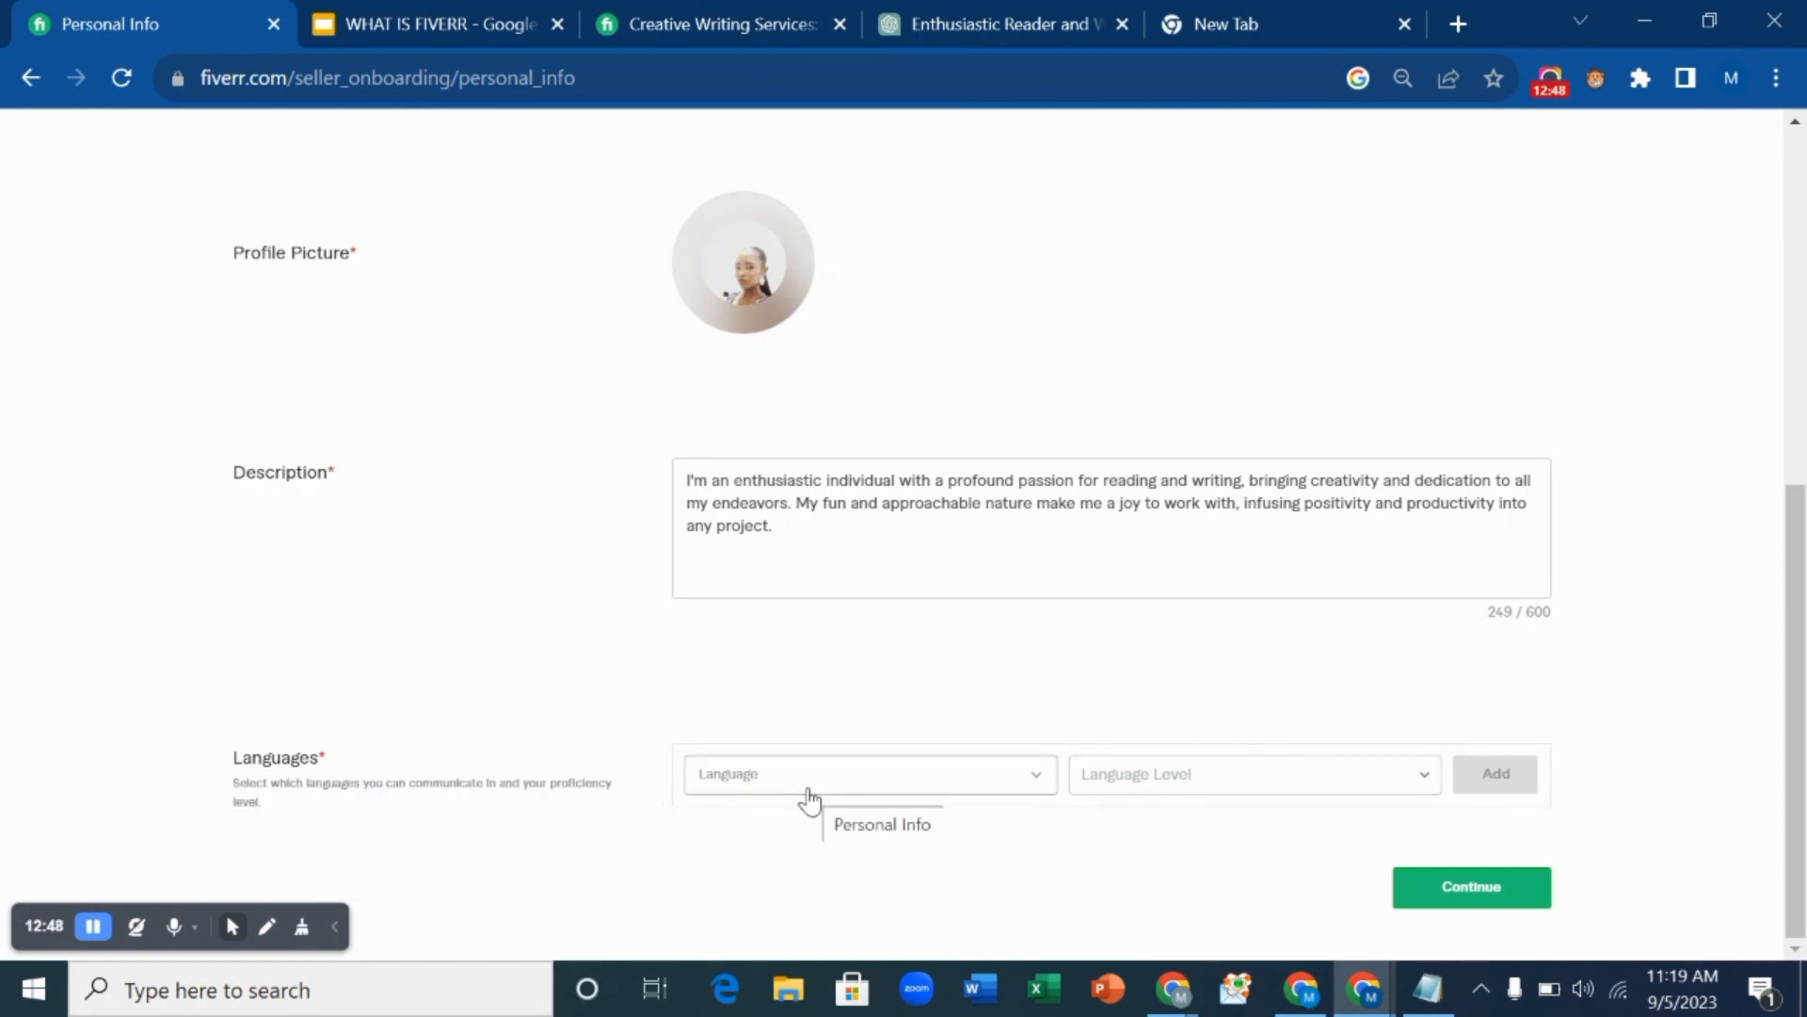
{"action": "left_click", "coordinate": [1035, 791]}
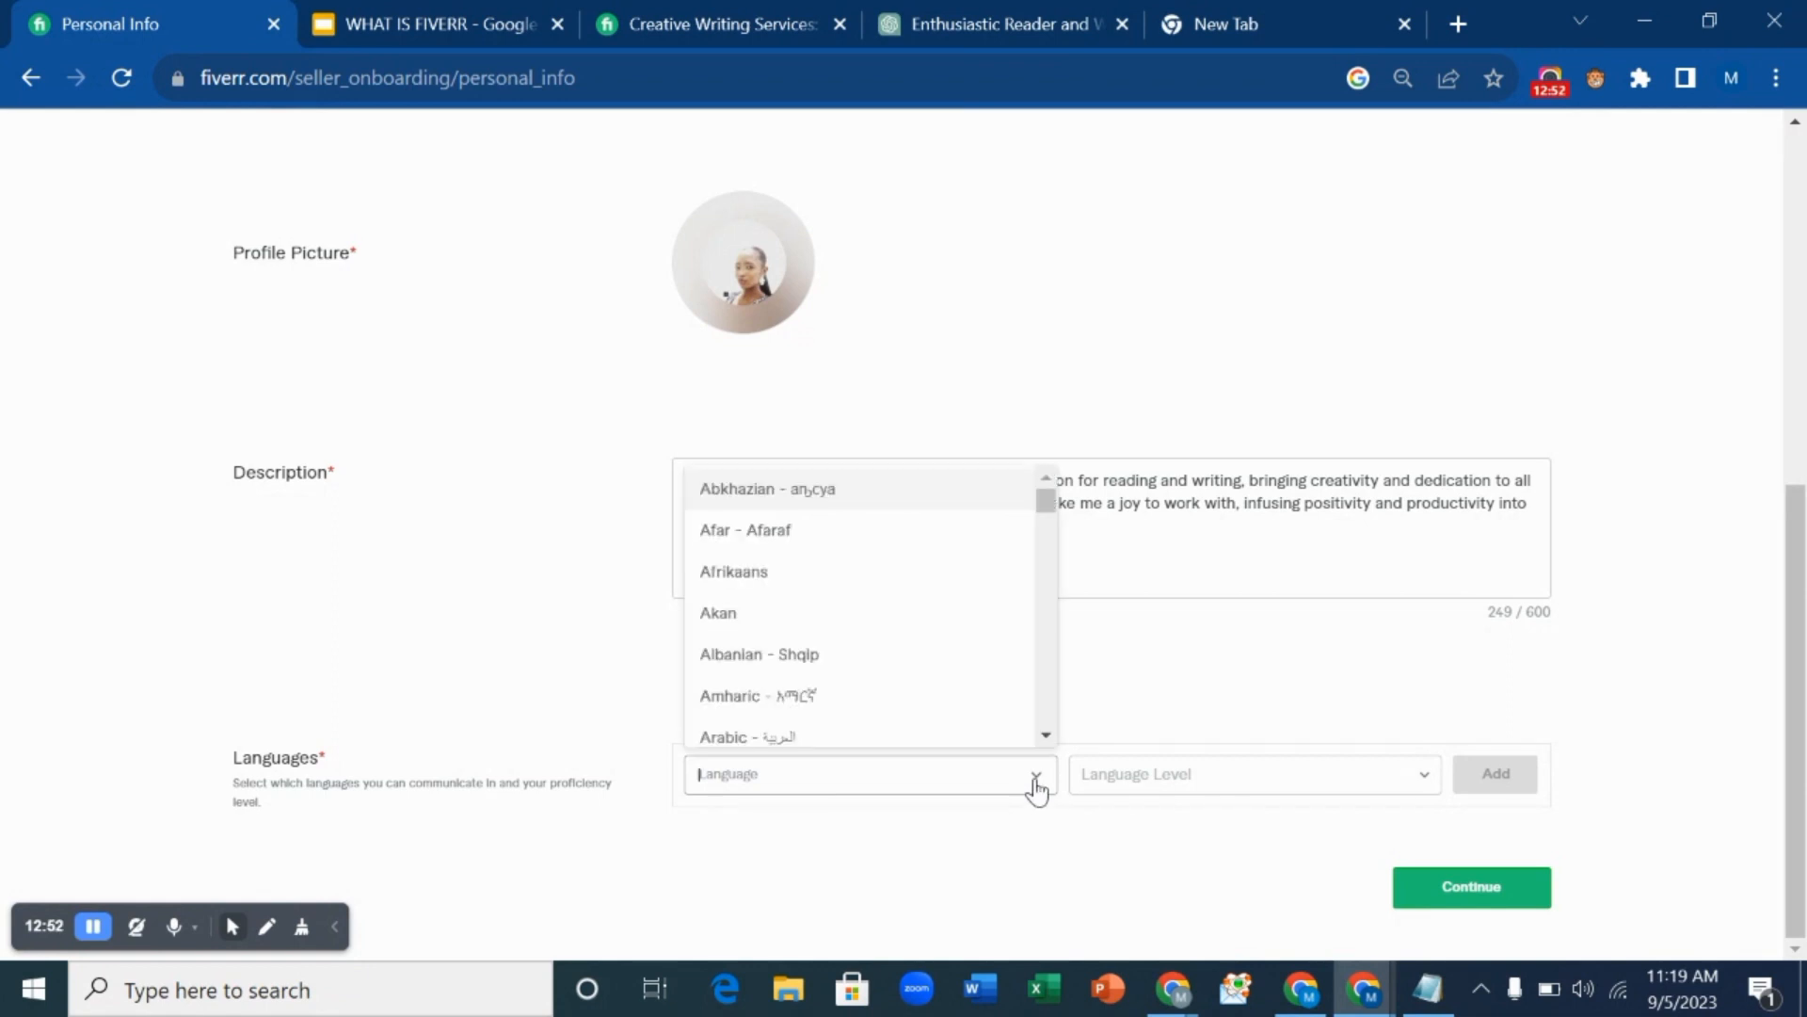
{"action": "type", "text": "engl"}
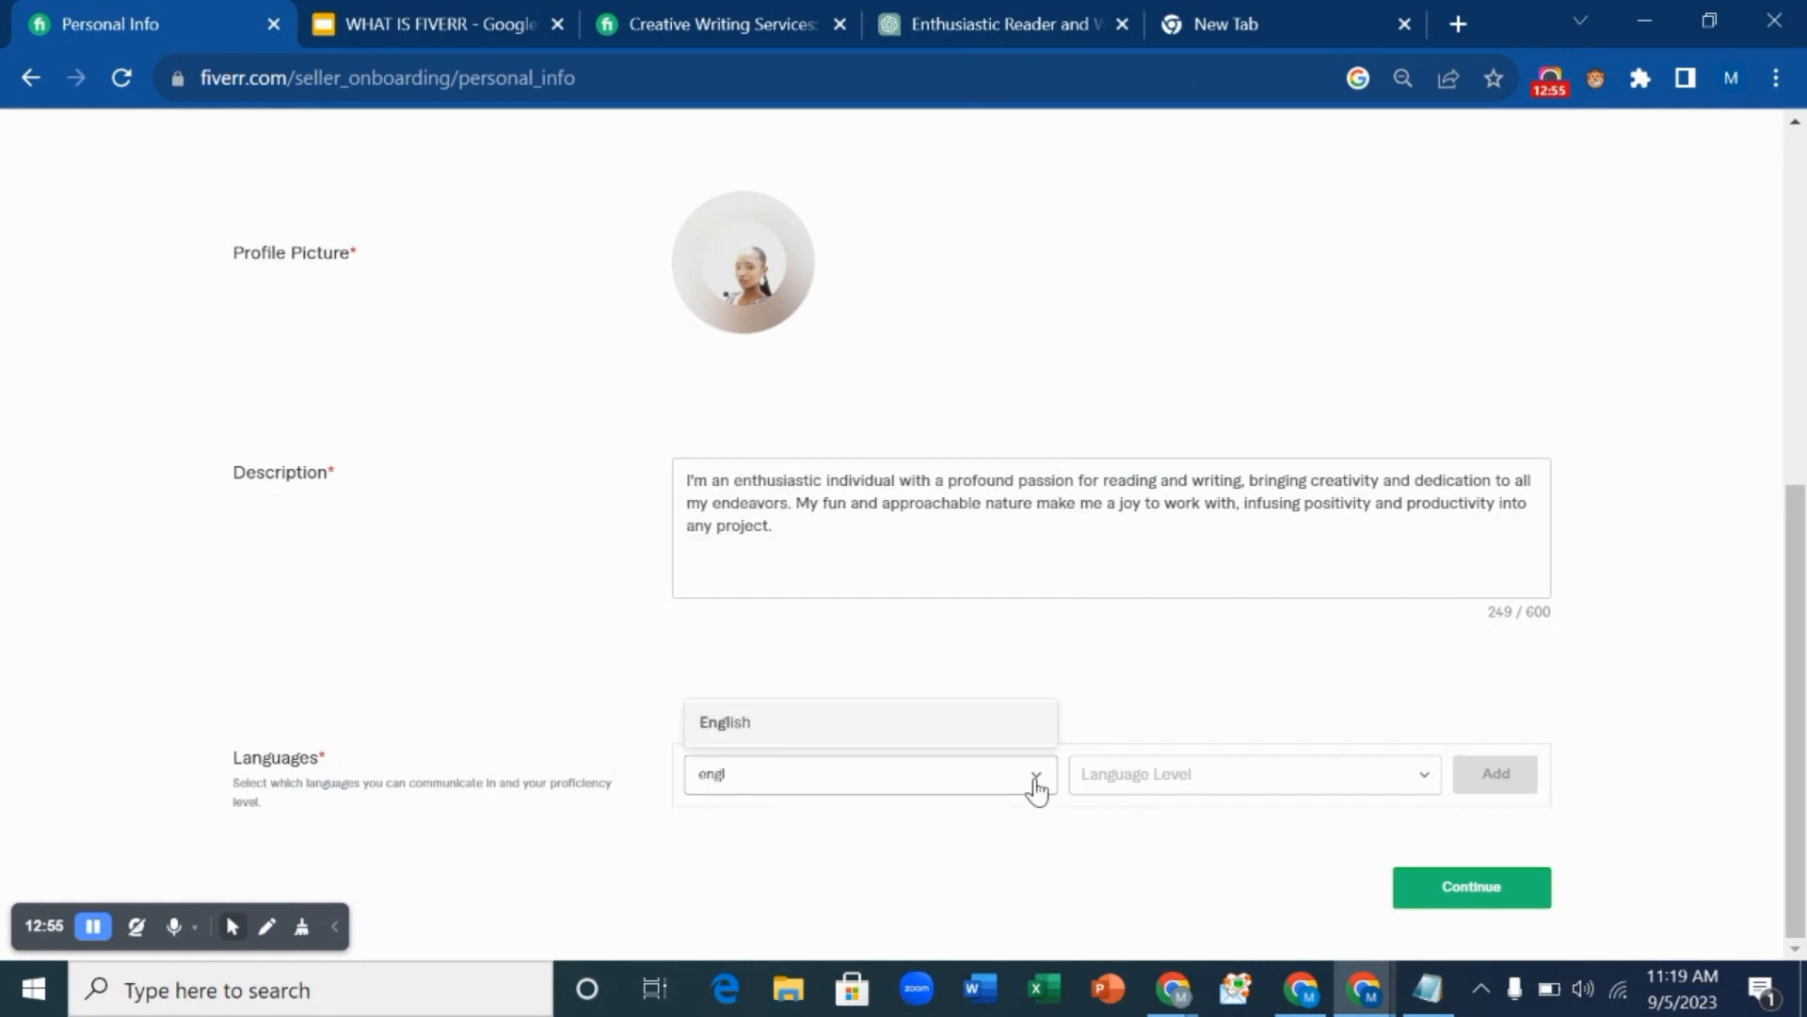
{"action": "left_click", "coordinate": [978, 727]}
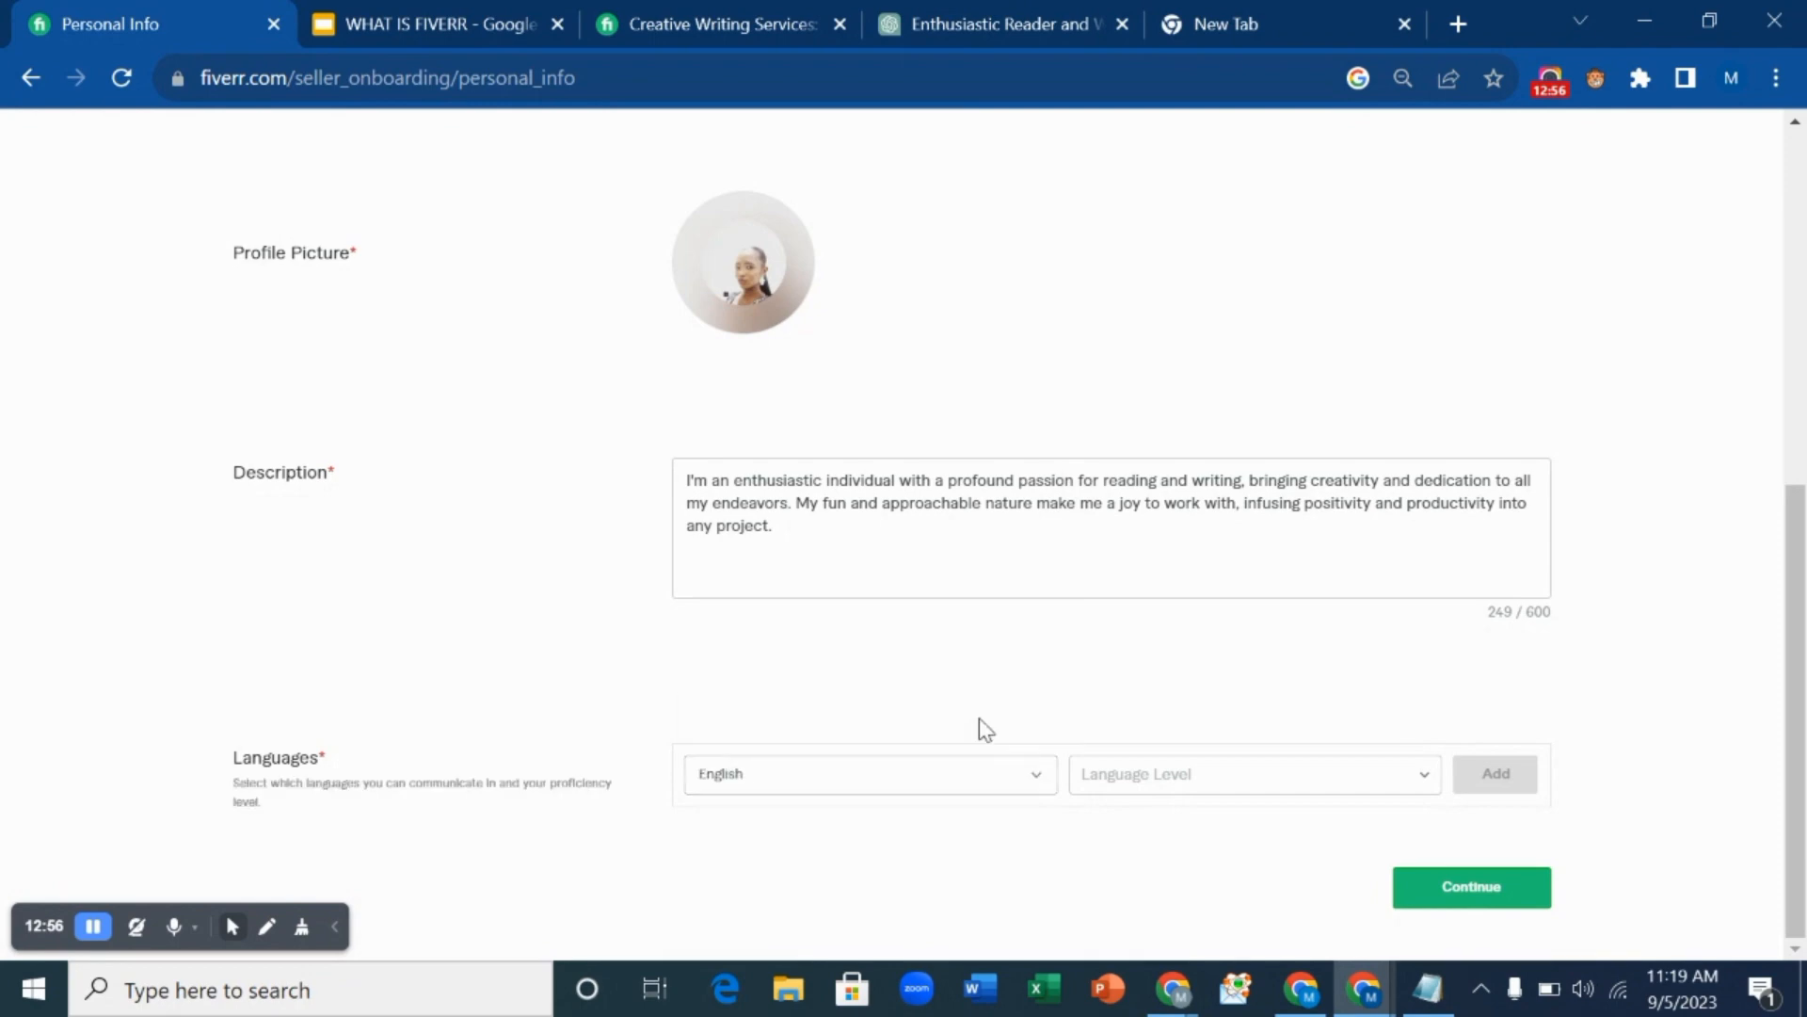
{"action": "left_click", "coordinate": [1136, 782]}
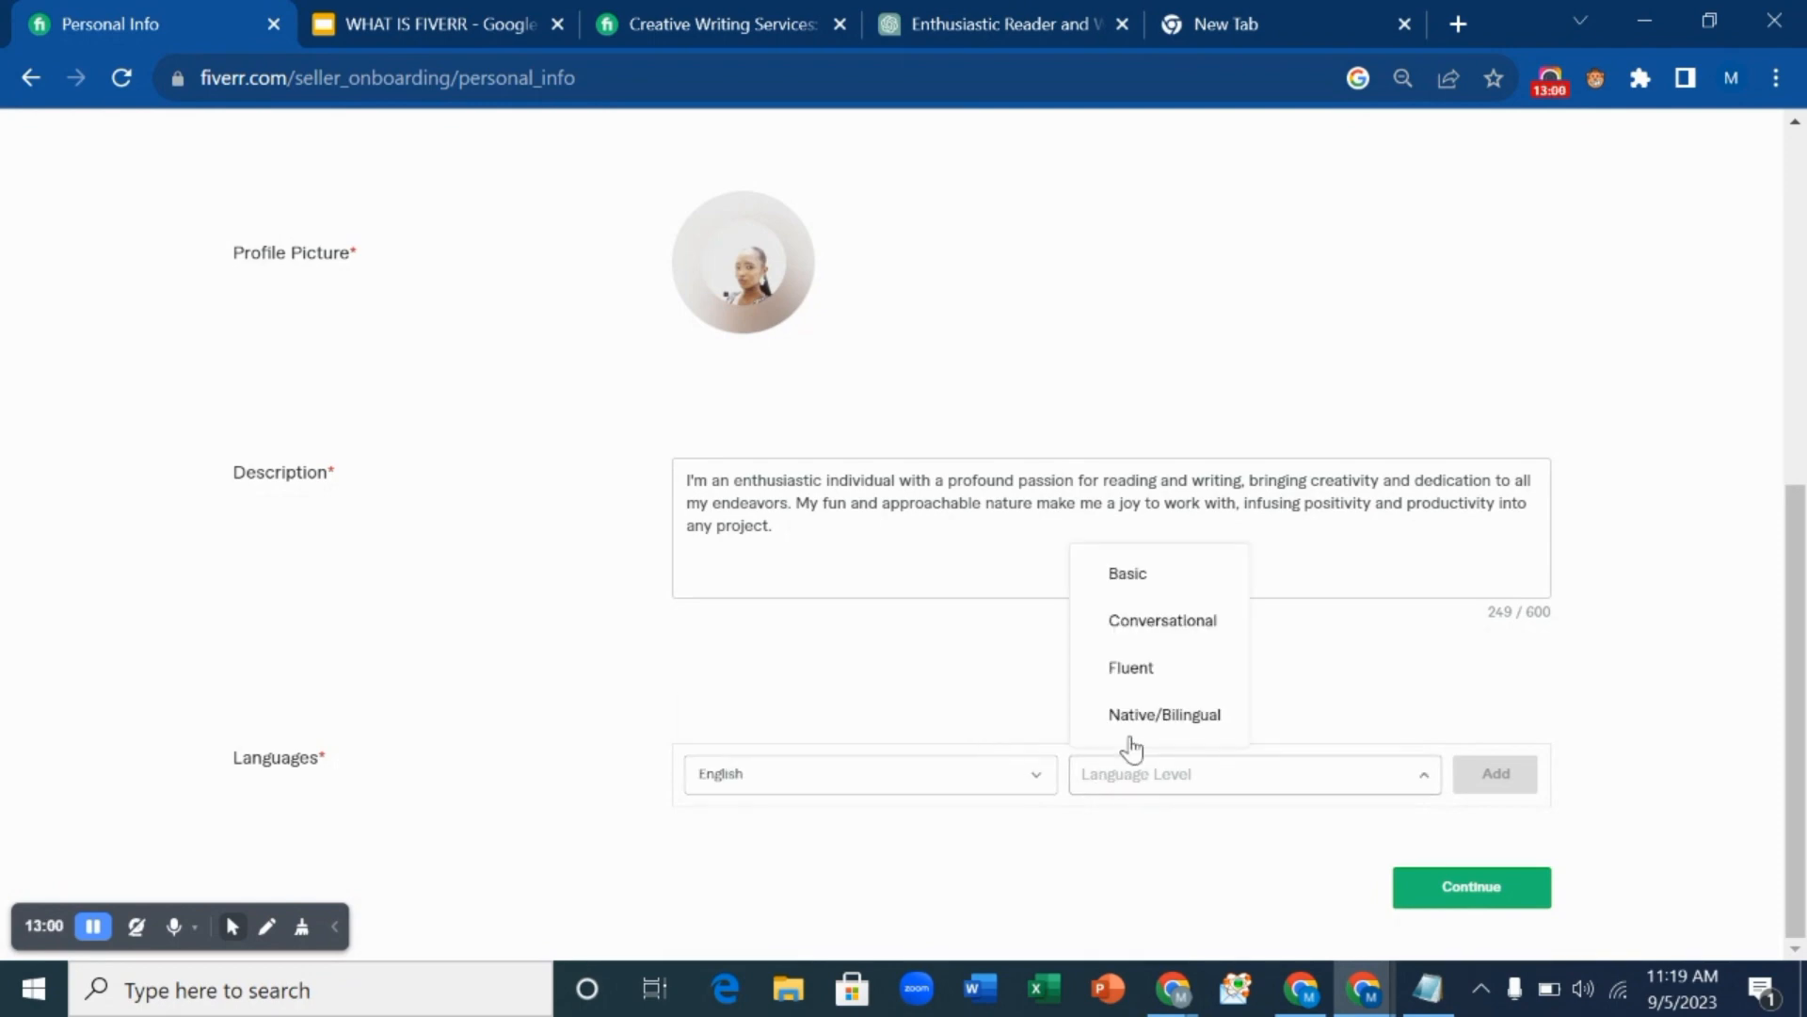
{"action": "left_click", "coordinate": [1139, 586]}
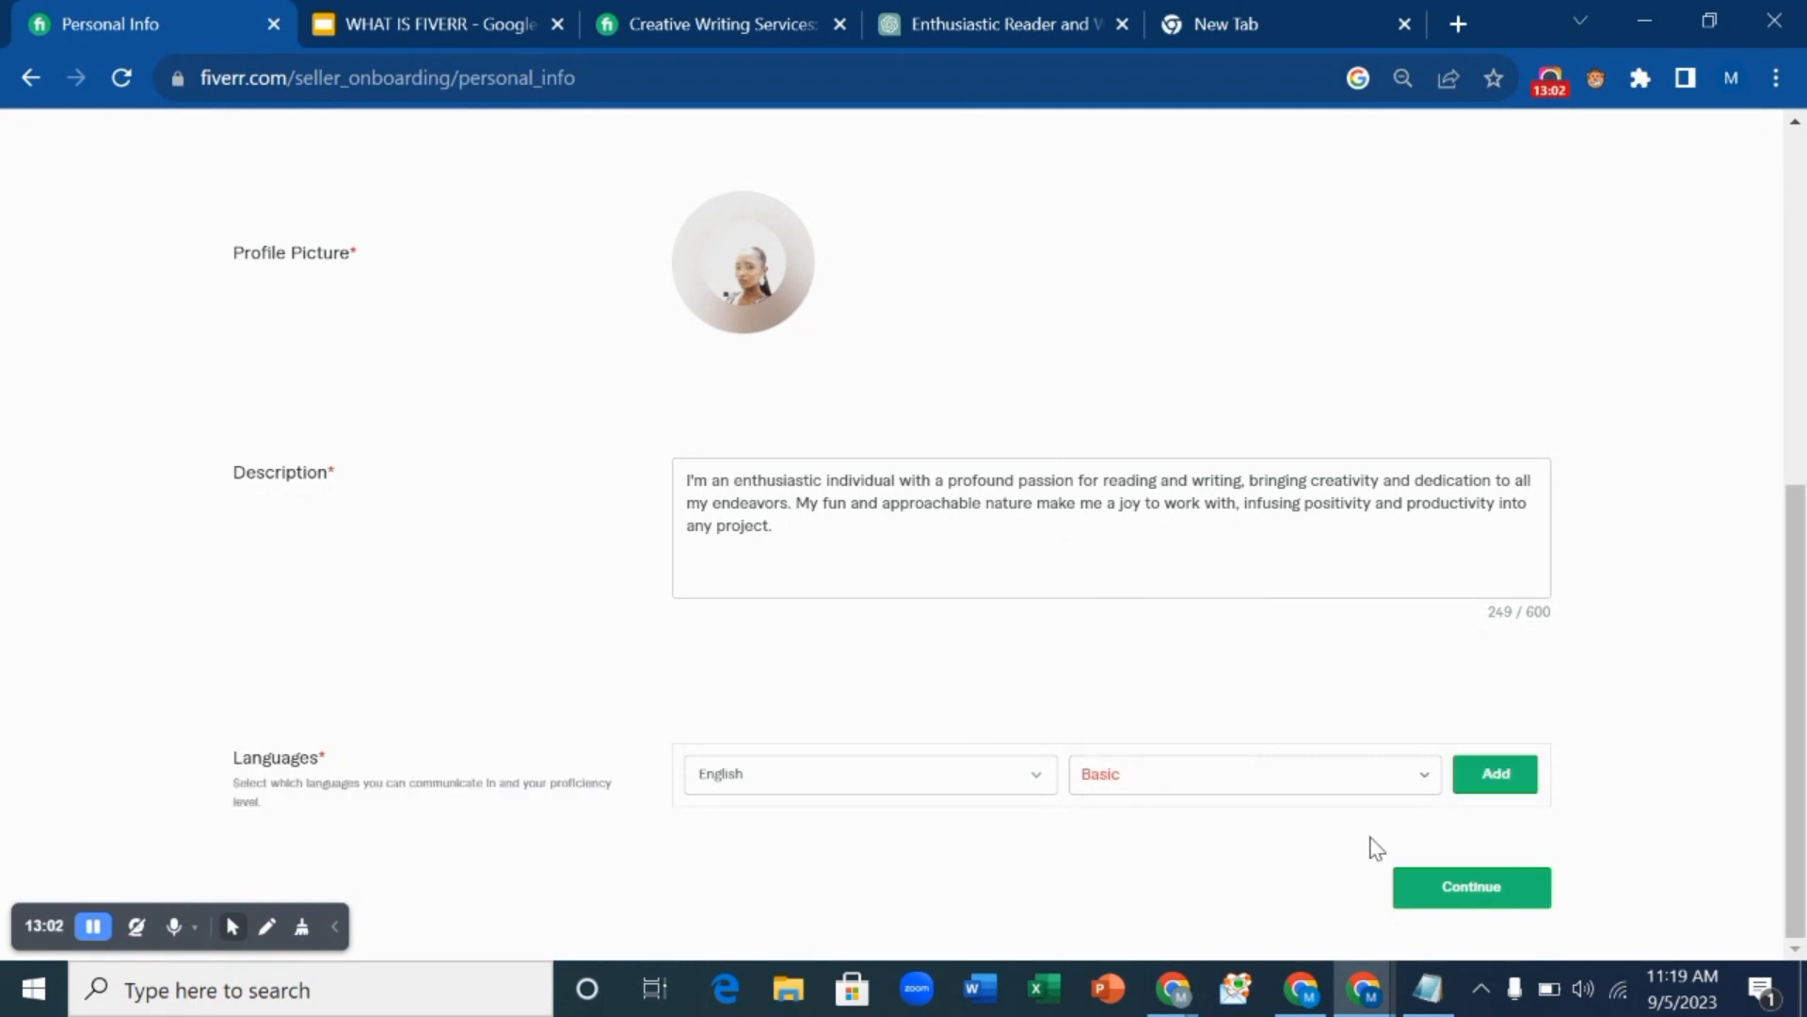
Continue to Professional Info and choose Writing & Translation as the occupation.
{"action": "left_click", "coordinate": [1459, 892]}
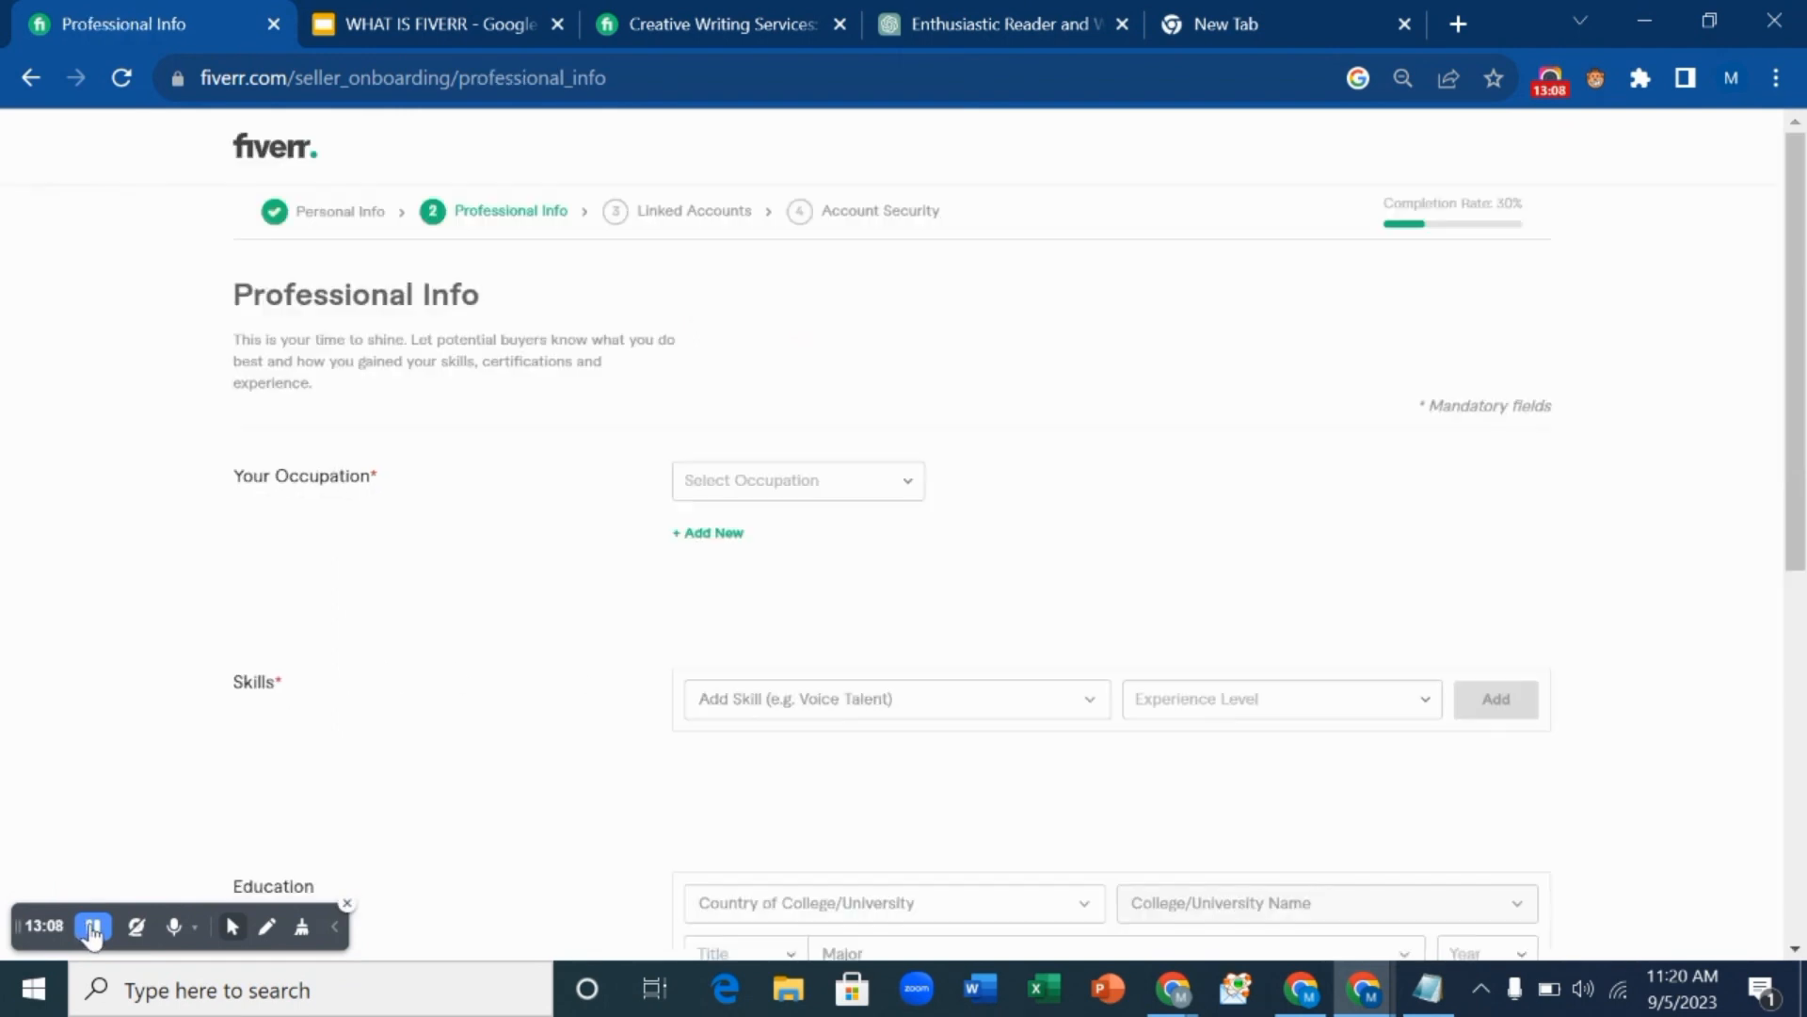
{"action": "scroll", "coordinate": [635, 617], "scroll_direction": "down", "scroll_amount": 5}
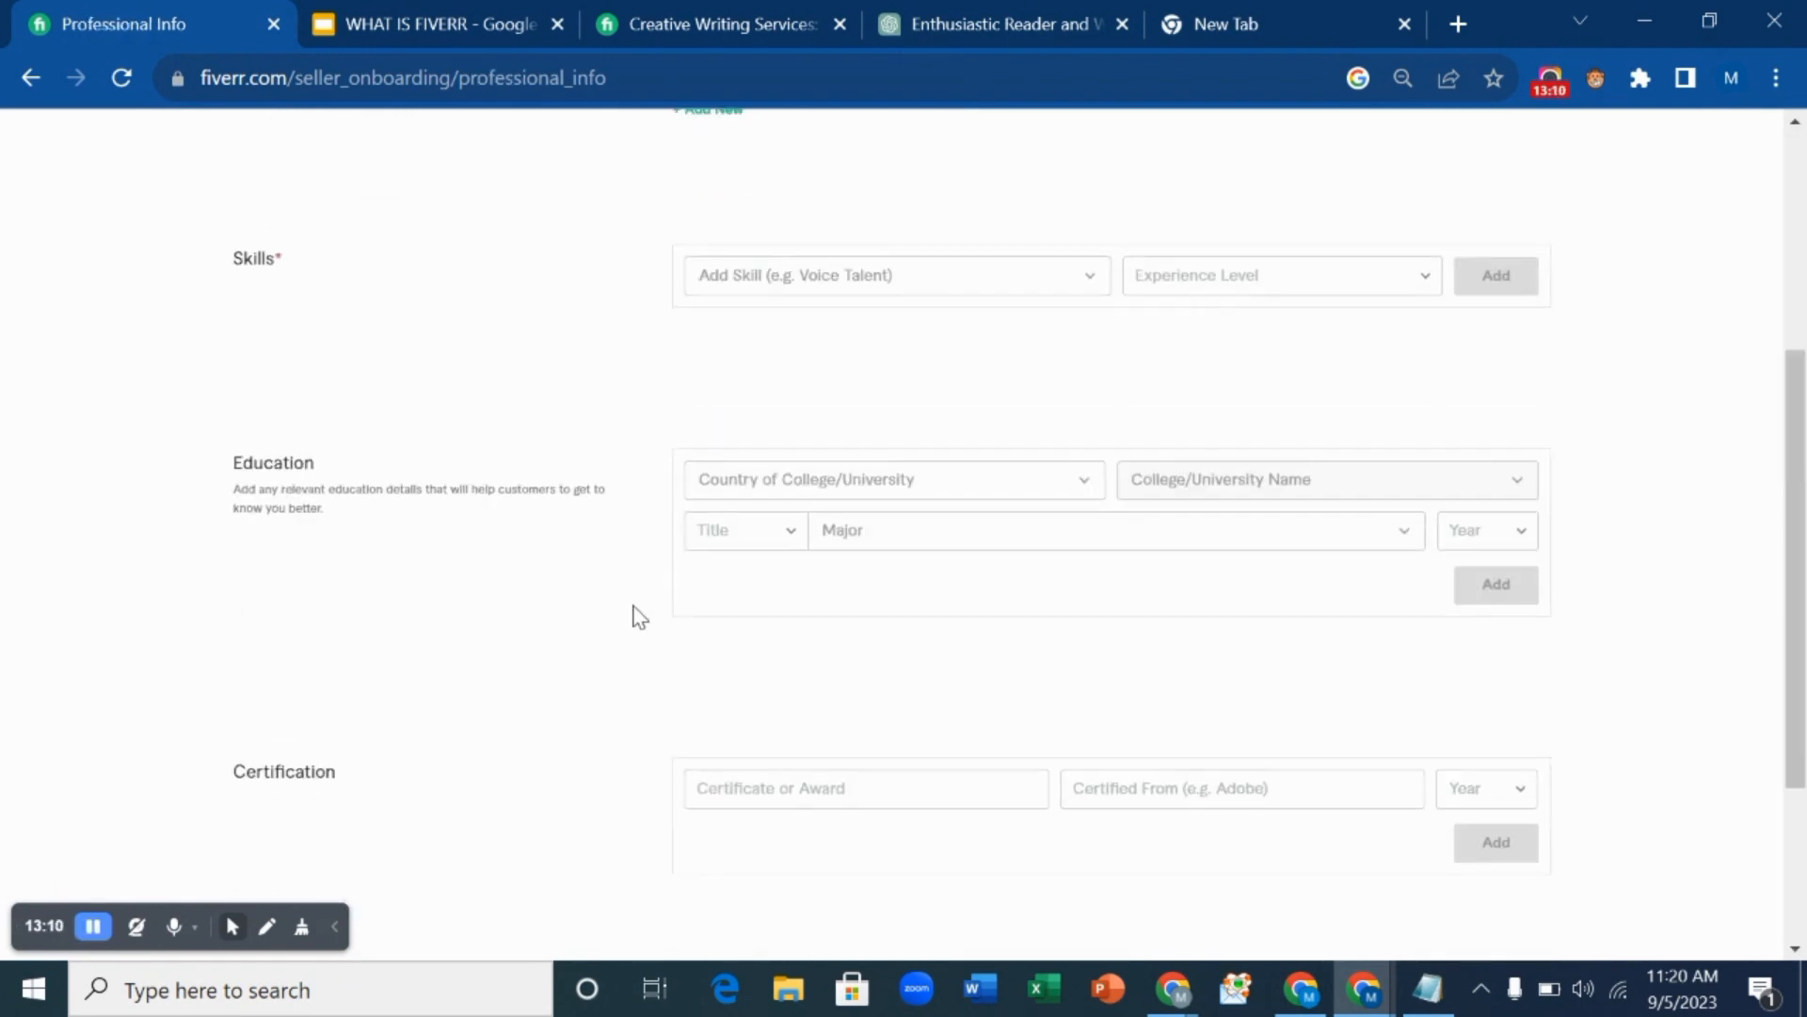
{"action": "scroll", "coordinate": [636, 615], "scroll_direction": "down", "scroll_amount": 3}
{"action": "scroll", "coordinate": [635, 615], "scroll_direction": "up", "scroll_amount": 8}
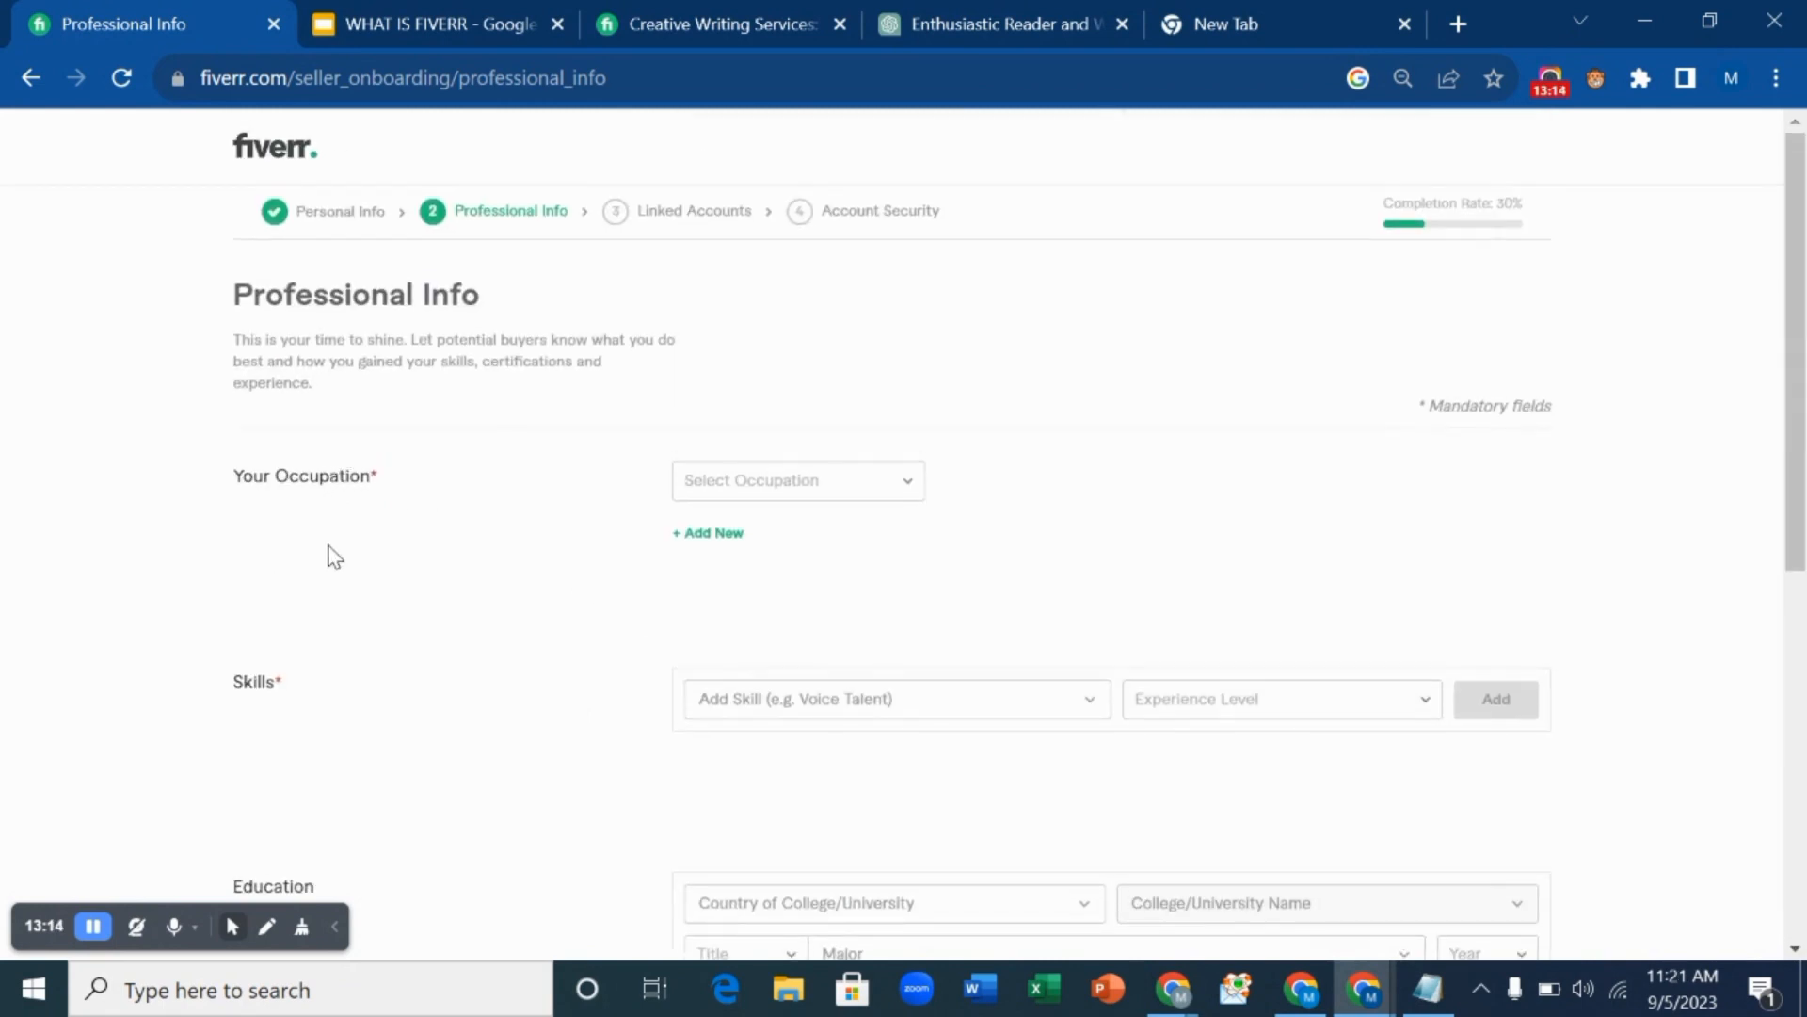
{"action": "left_click", "coordinate": [833, 502]}
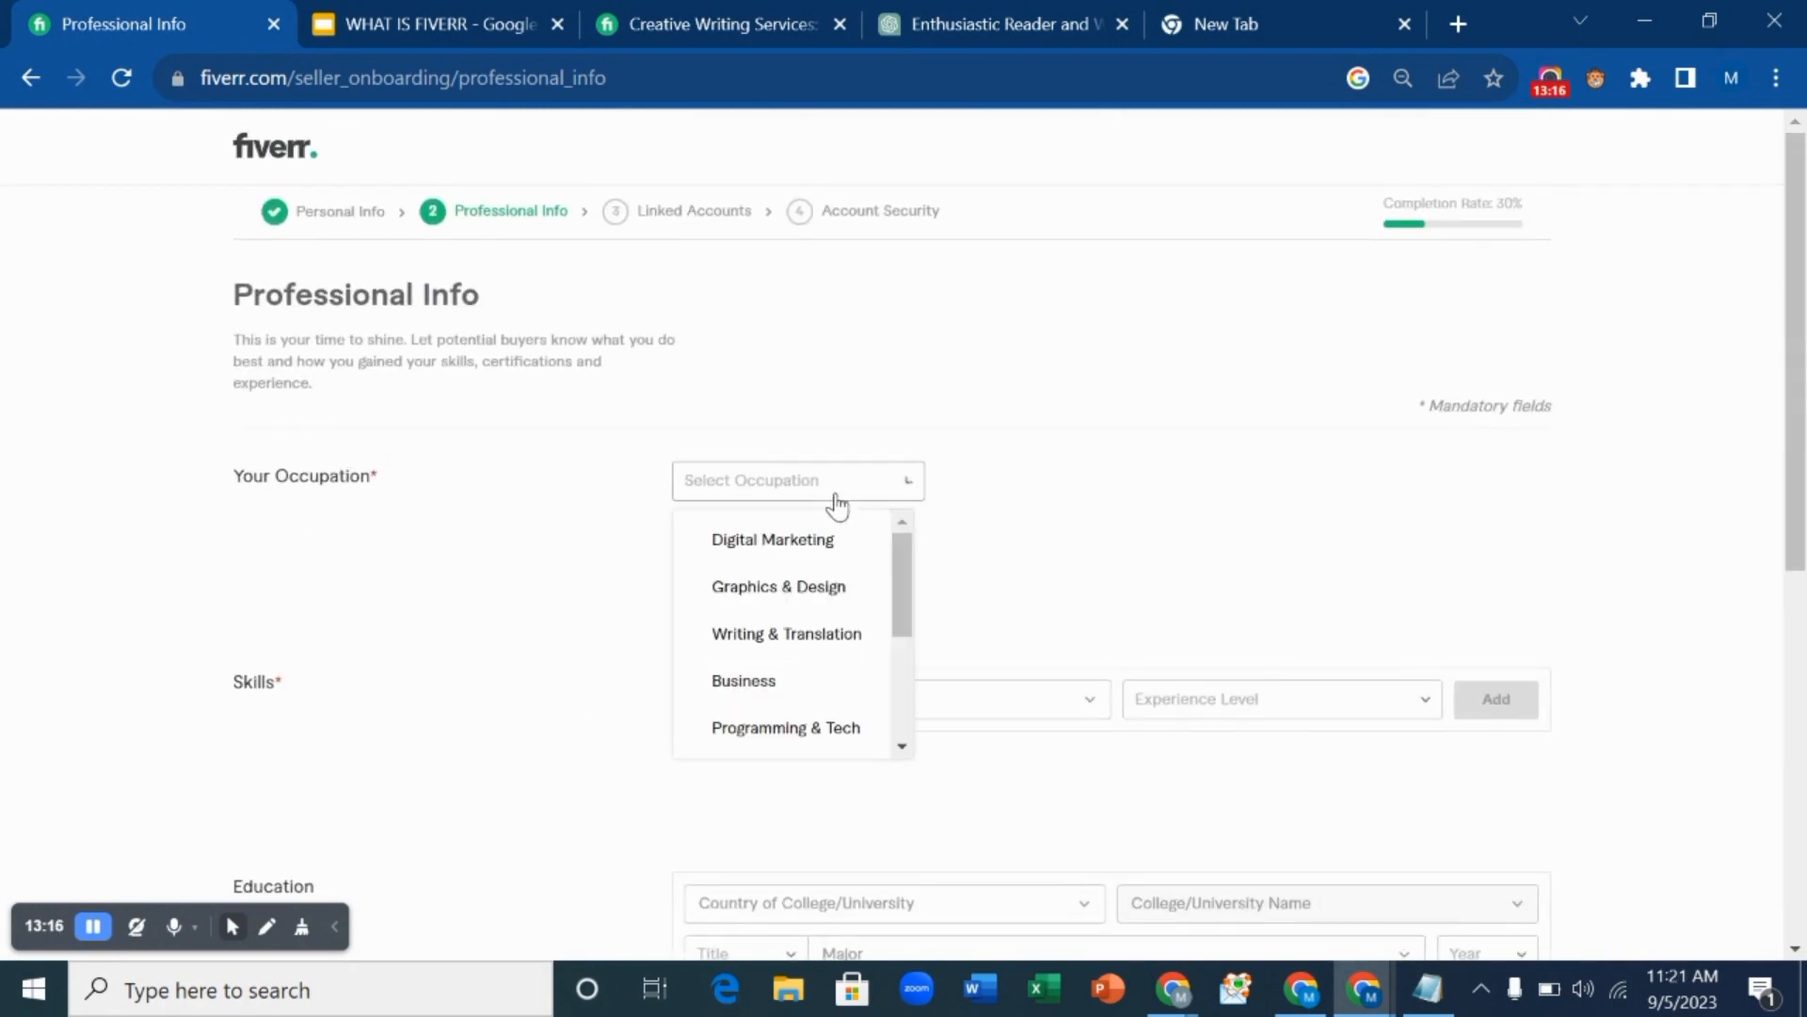
{"action": "left_click", "coordinate": [846, 639]}
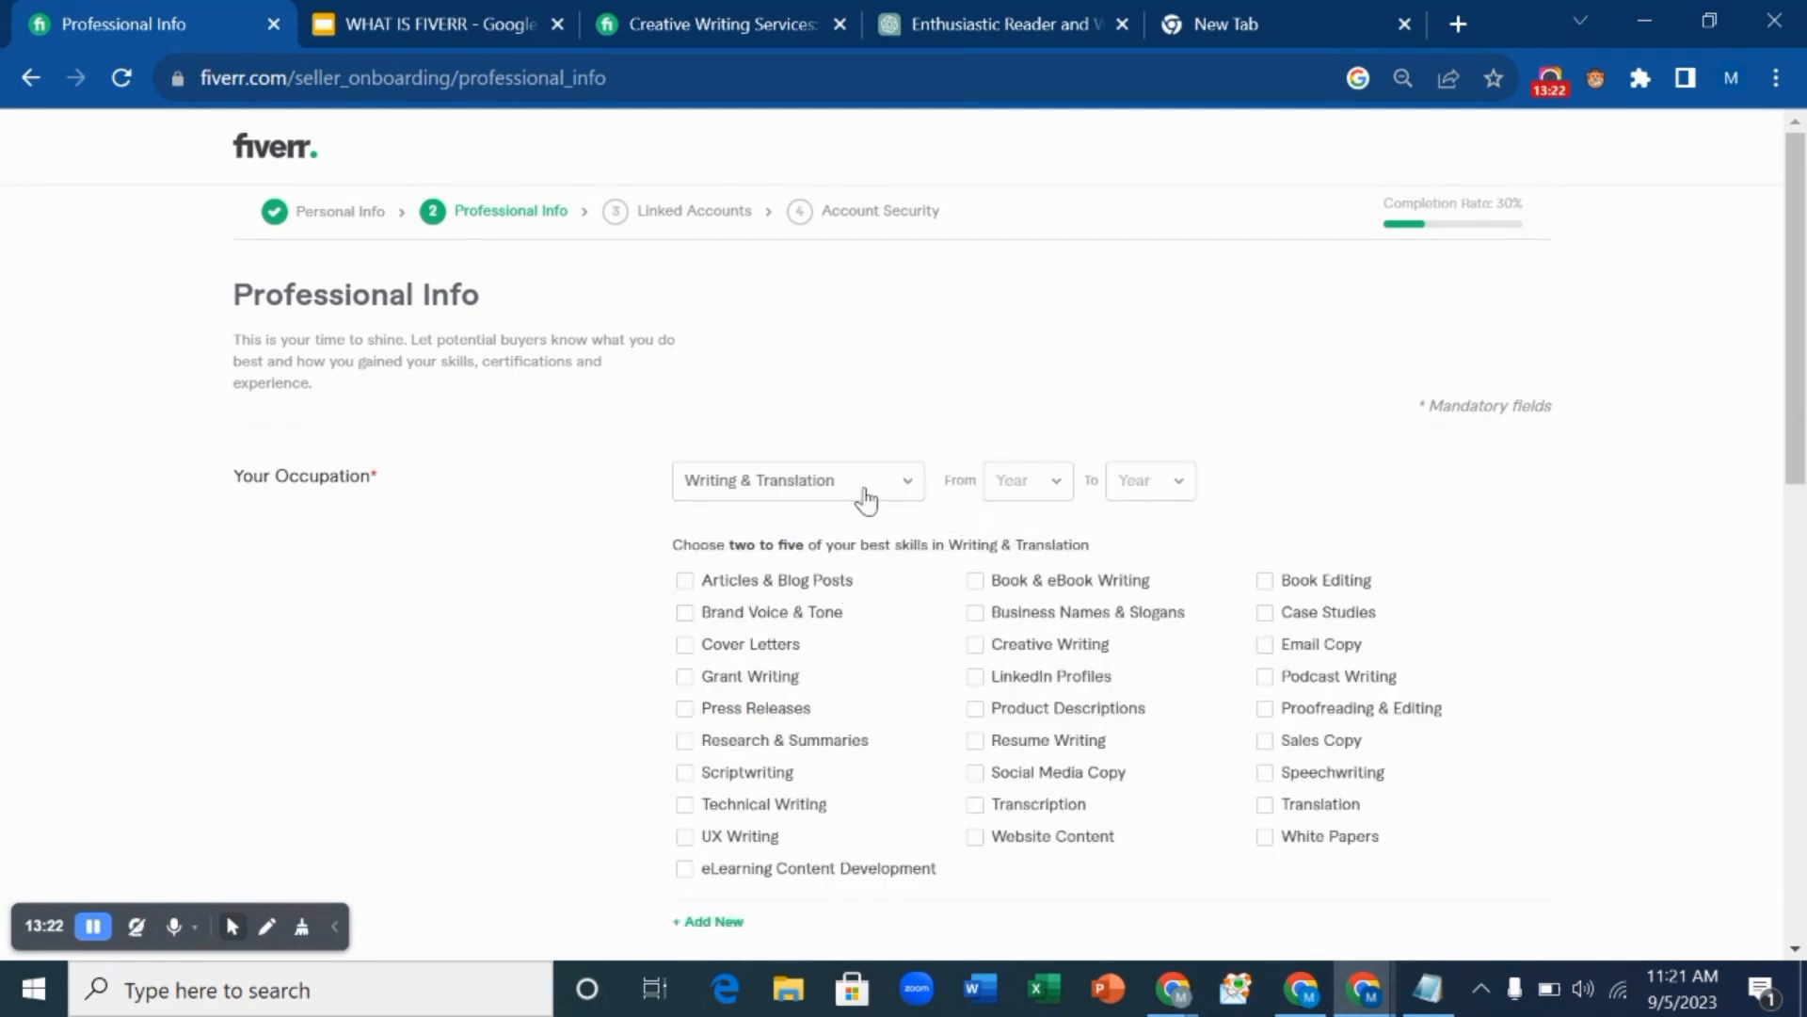
Set the occupation's years to From 2019 and To 2023.
{"action": "left_click", "coordinate": [1045, 491]}
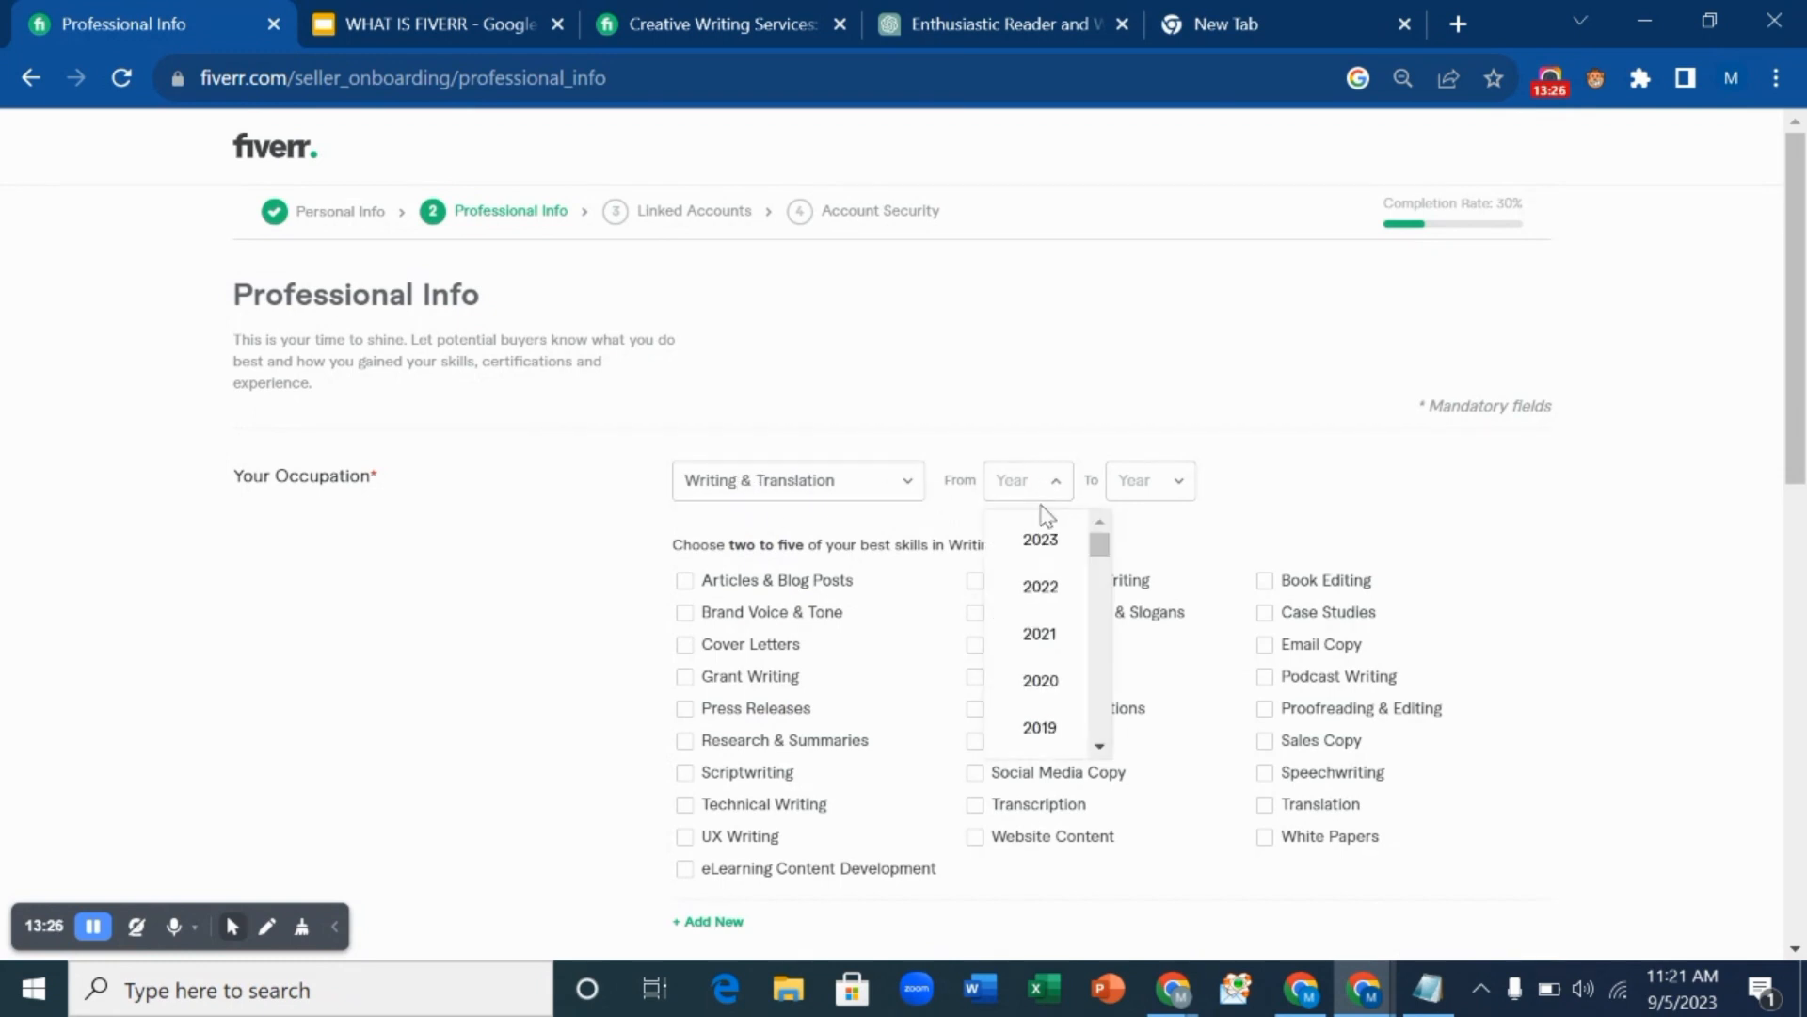
{"action": "scroll", "coordinate": [1041, 532], "scroll_direction": "down", "scroll_amount": 1}
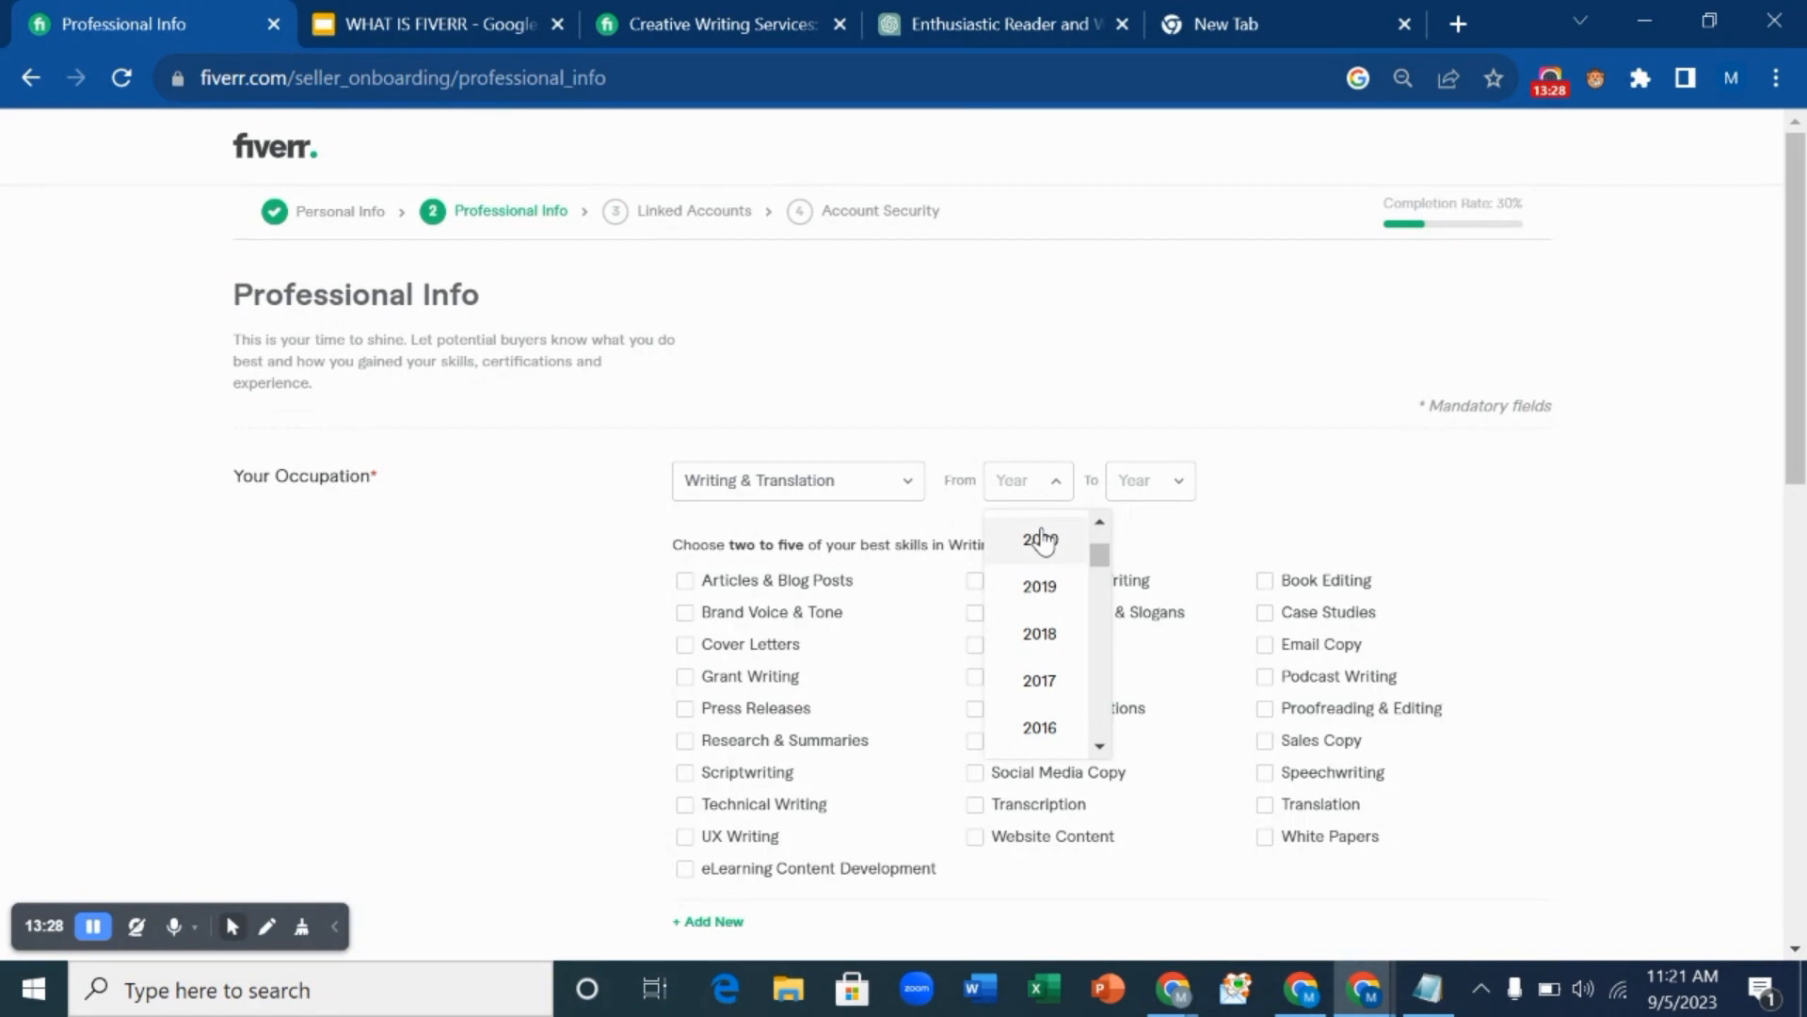
{"action": "scroll", "coordinate": [1041, 538], "scroll_direction": "up", "scroll_amount": 1}
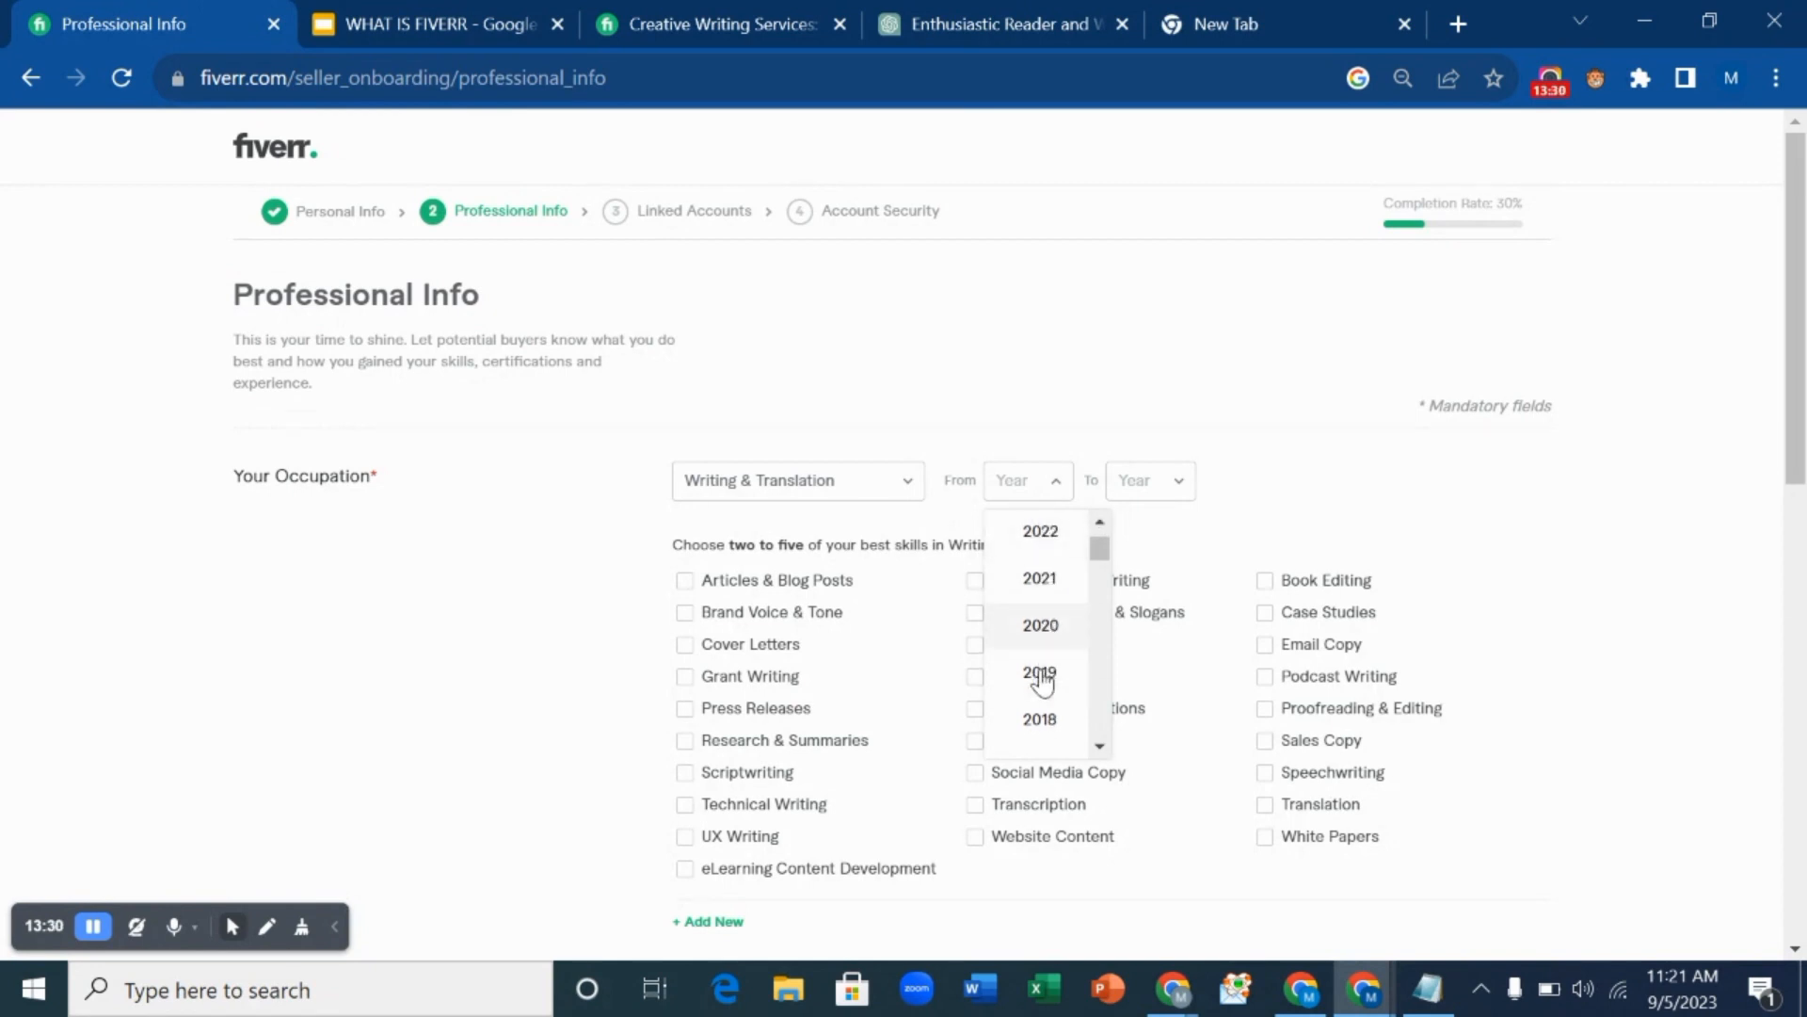
{"action": "scroll", "coordinate": [1043, 640], "scroll_direction": "down", "scroll_amount": 1}
{"action": "left_click", "coordinate": [1060, 585]}
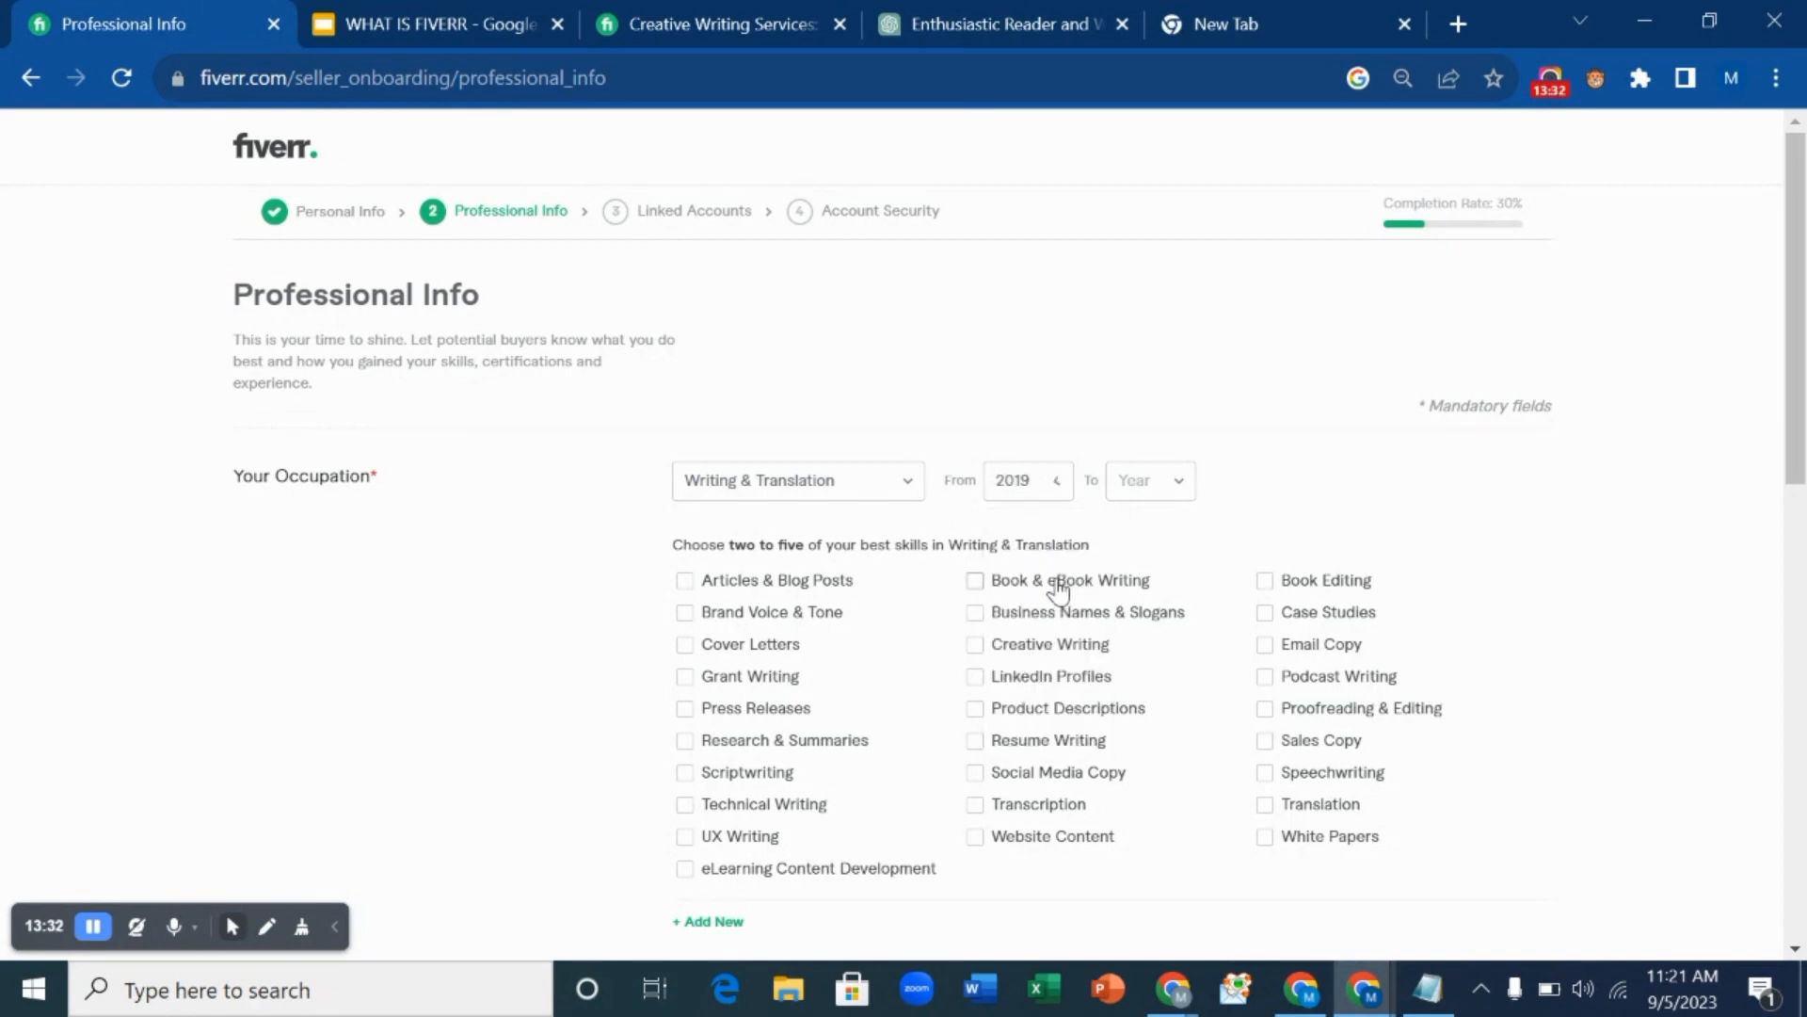
{"action": "left_click", "coordinate": [1156, 492]}
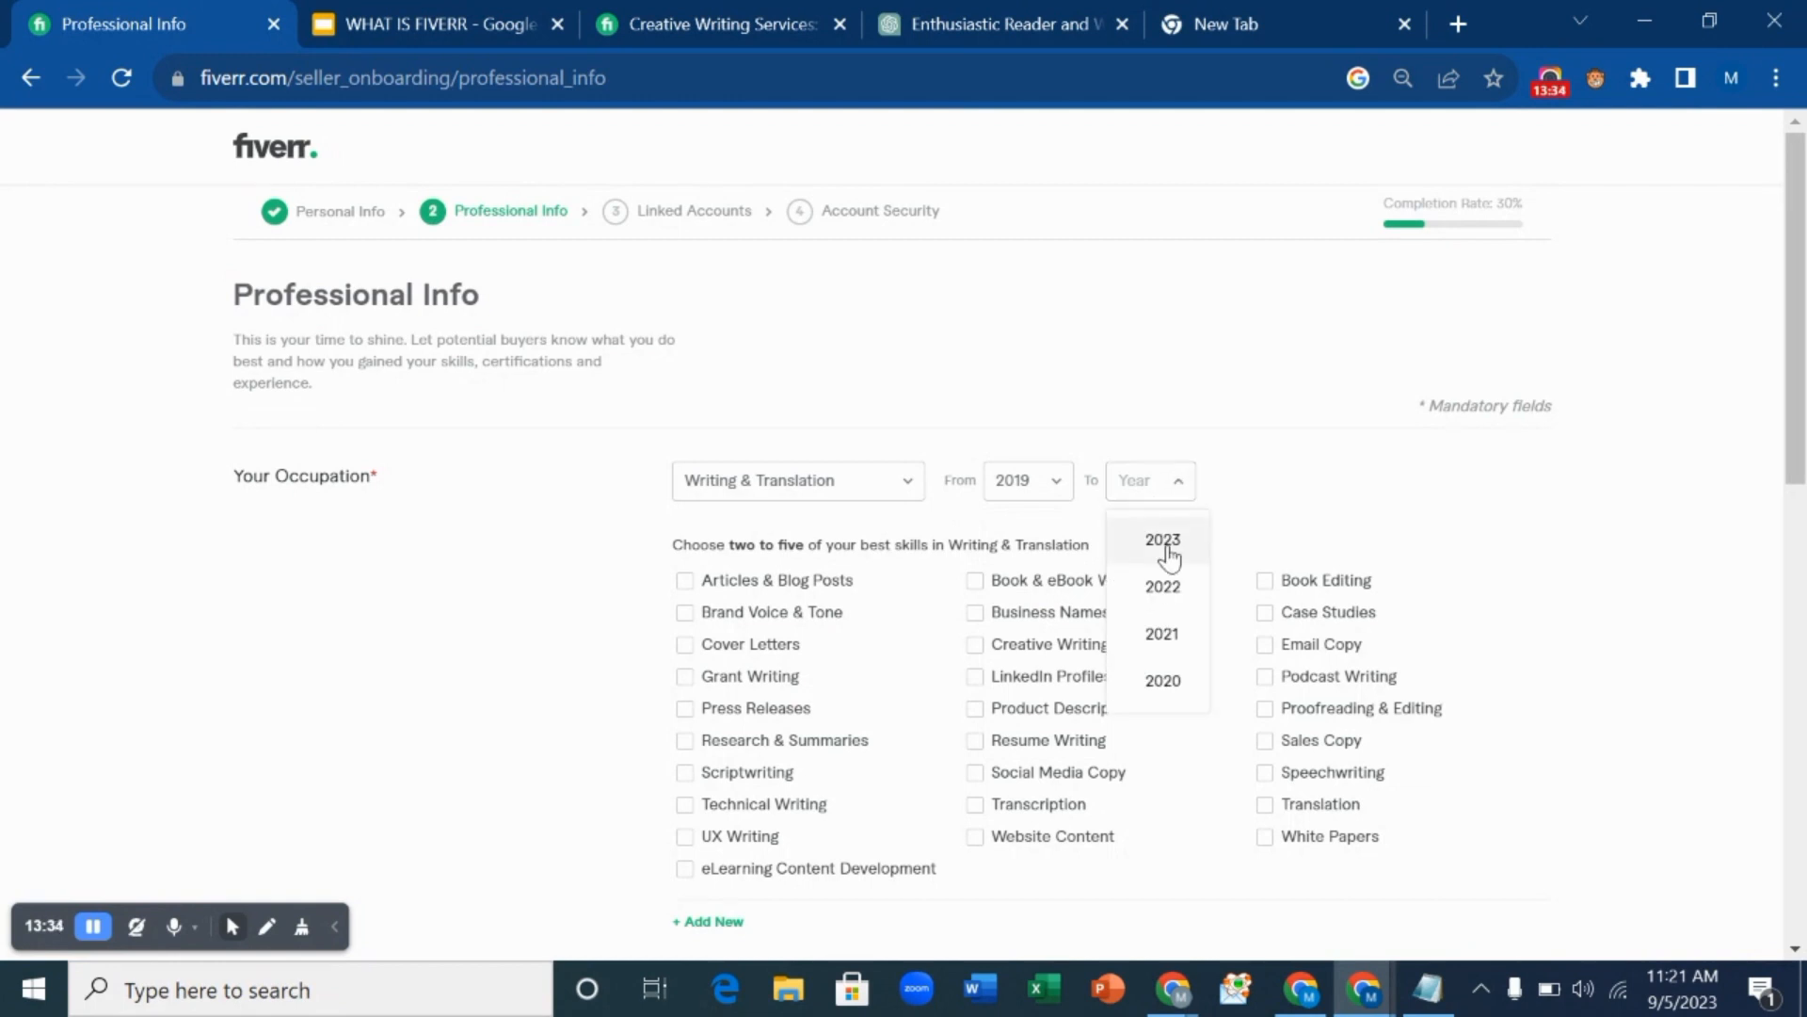
{"action": "left_click", "coordinate": [1165, 543]}
Tick writing skills, including Articles & Blog Posts, Book Editing and Creative Writing.
{"action": "scroll", "coordinate": [1044, 540], "scroll_direction": "down", "scroll_amount": 1}
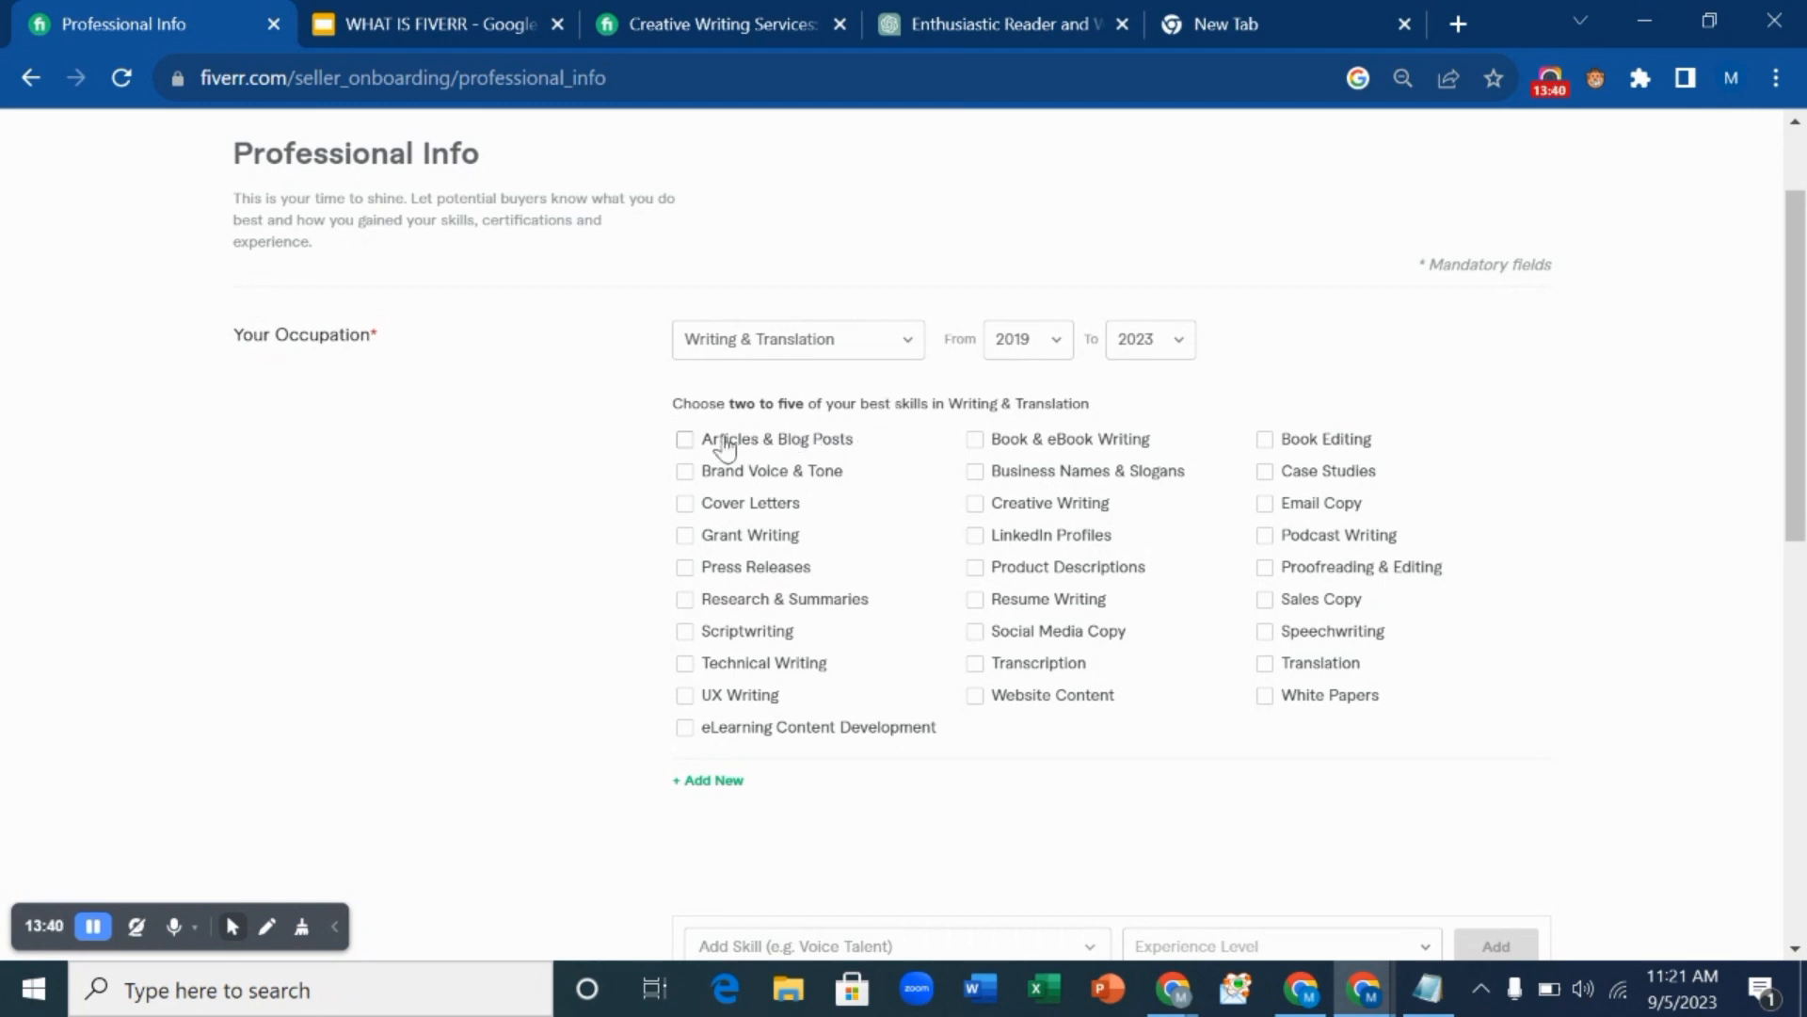
{"action": "left_click", "coordinate": [685, 442]}
{"action": "left_click", "coordinate": [1264, 439]}
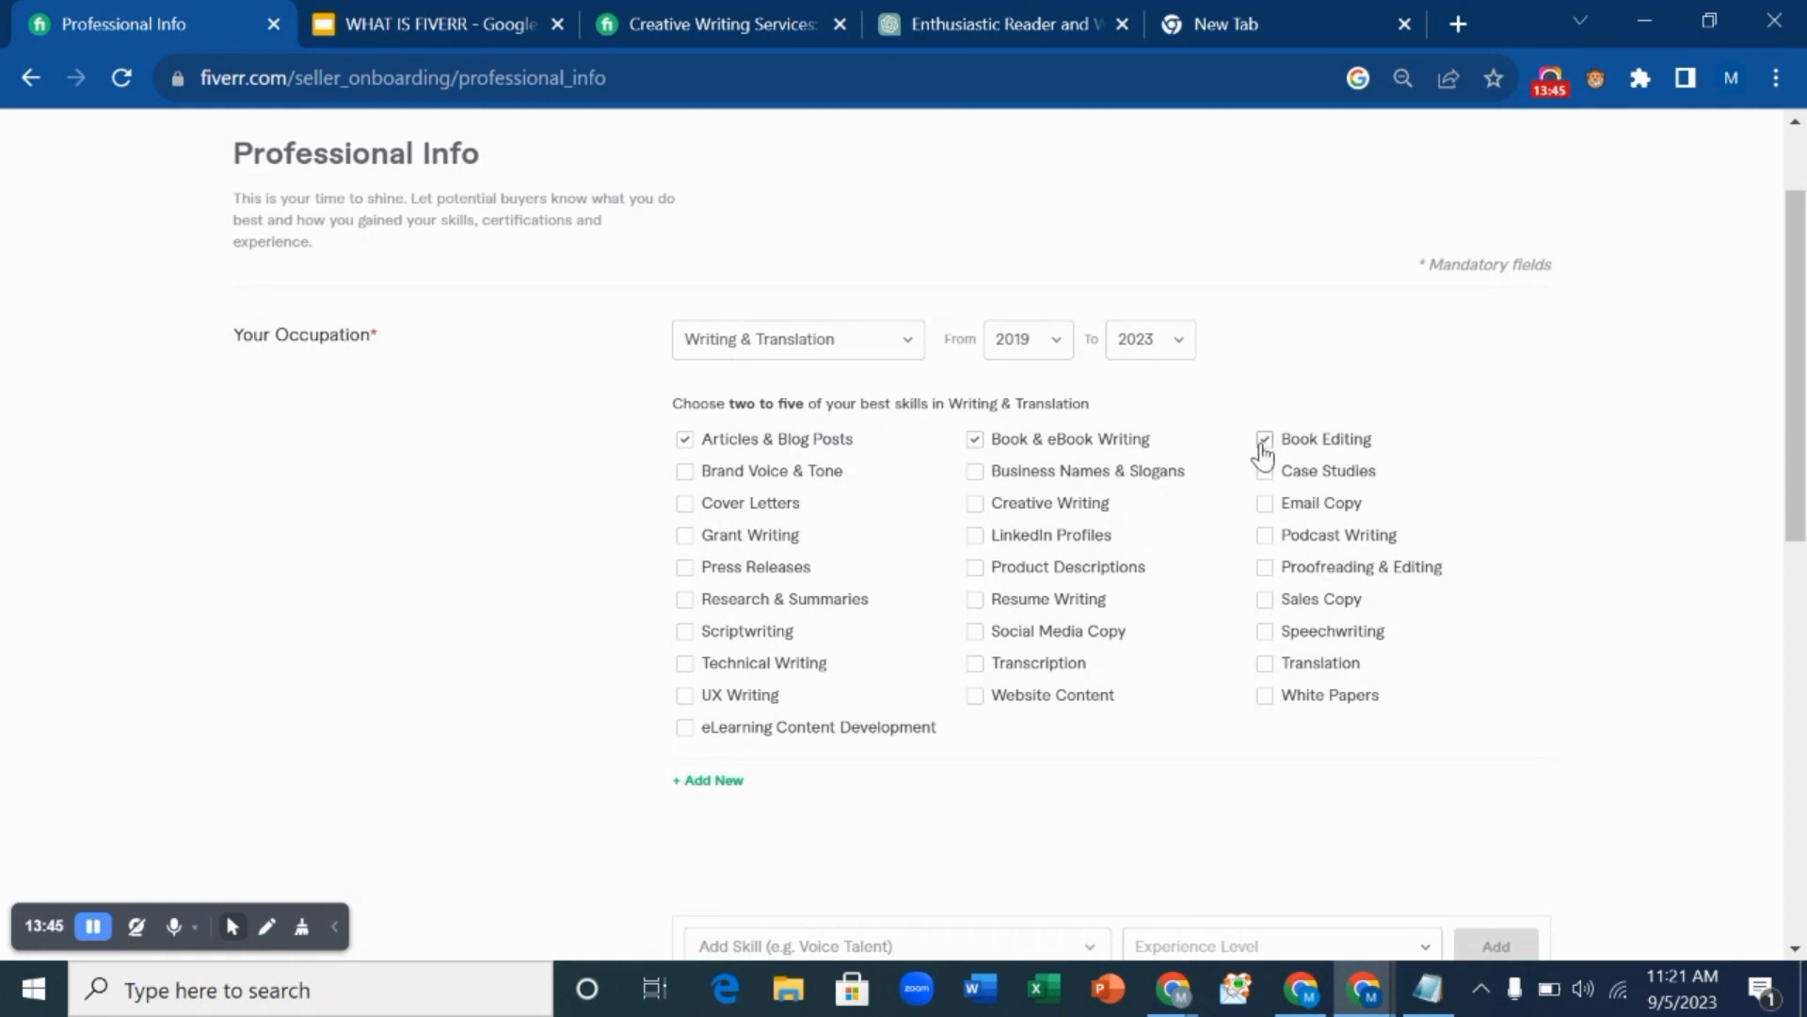
{"action": "left_click", "coordinate": [976, 503]}
{"action": "scroll", "coordinate": [759, 637], "scroll_direction": "down", "scroll_amount": 3}
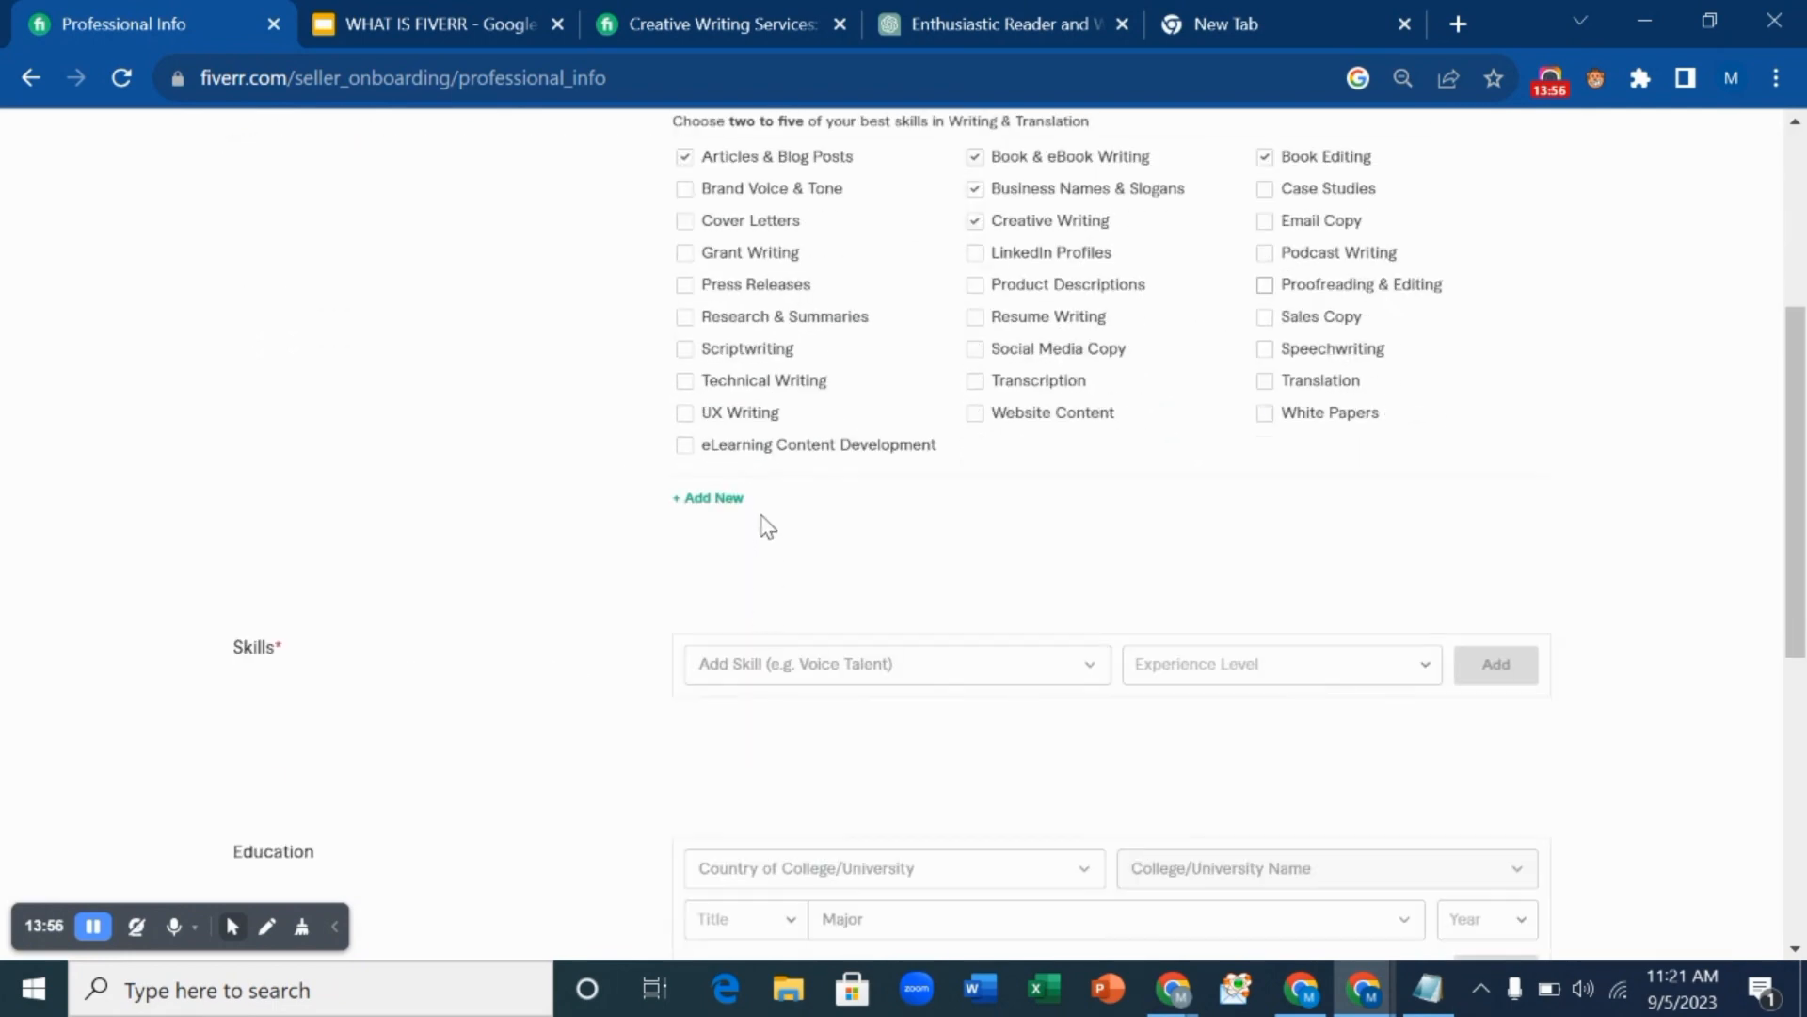
{"action": "scroll", "coordinate": [860, 541], "scroll_direction": "up", "scroll_amount": 3}
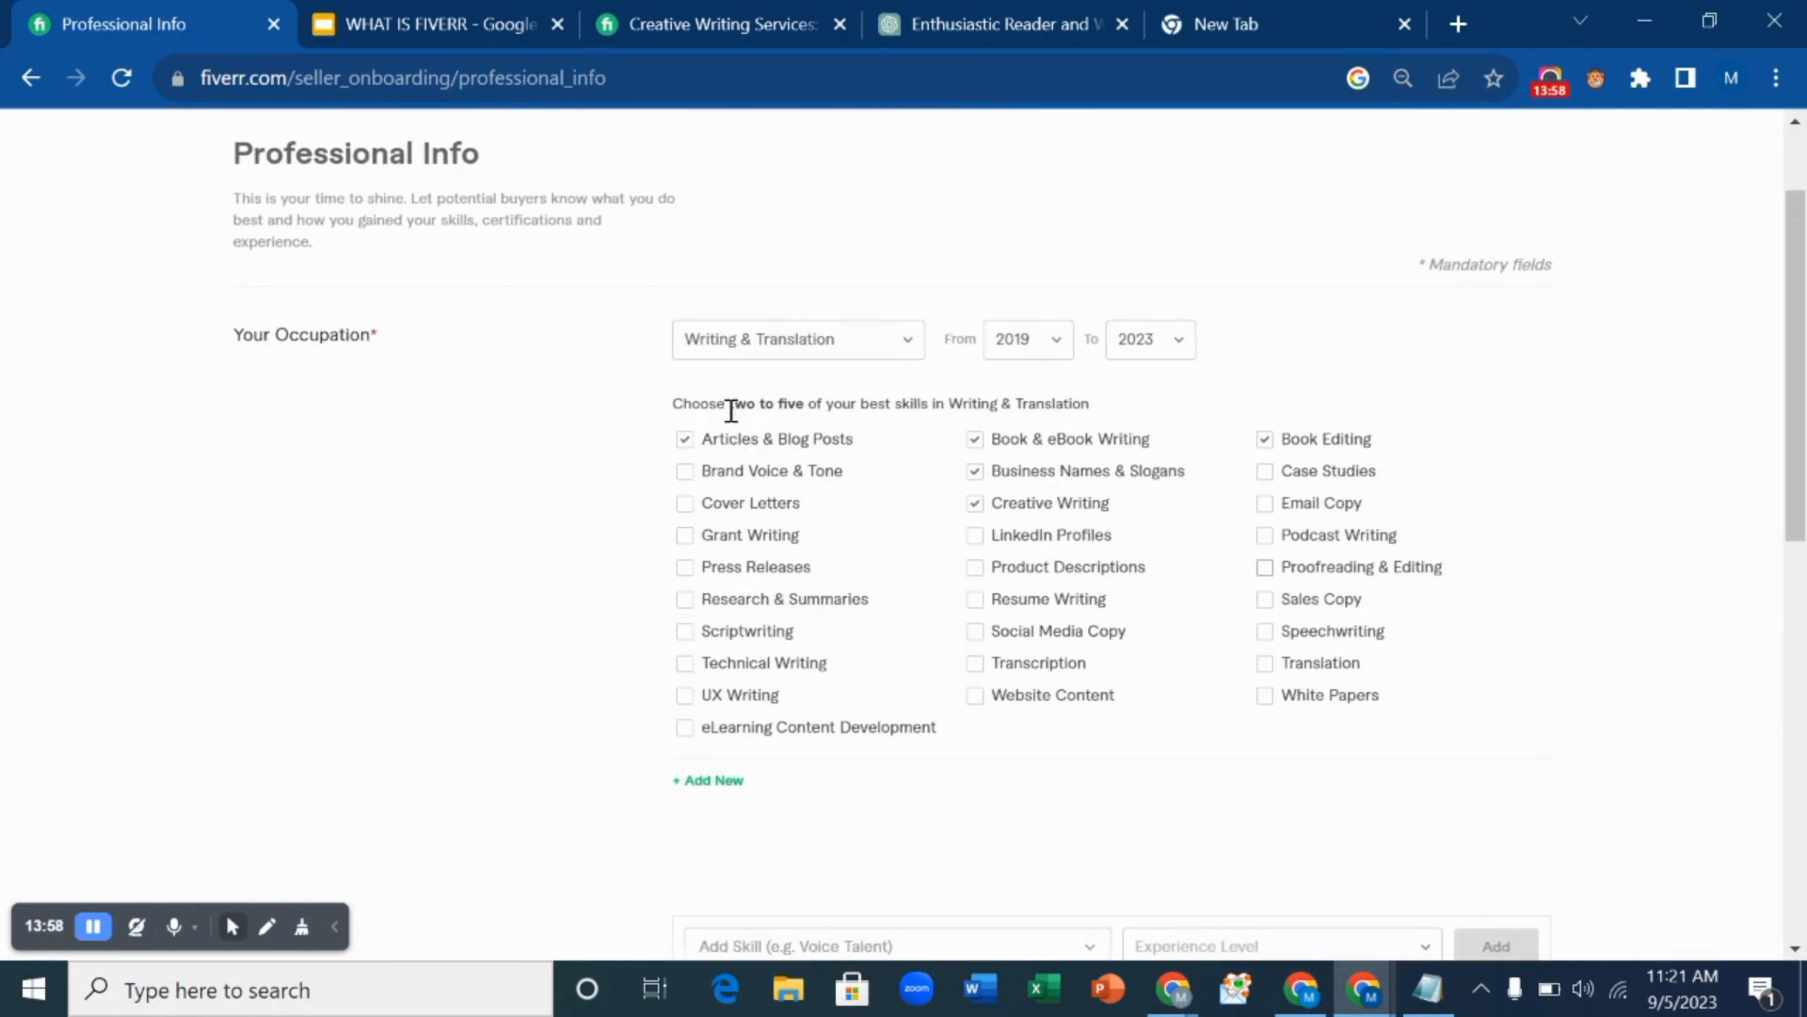
{"action": "scroll", "coordinate": [678, 634], "scroll_direction": "down", "scroll_amount": 2}
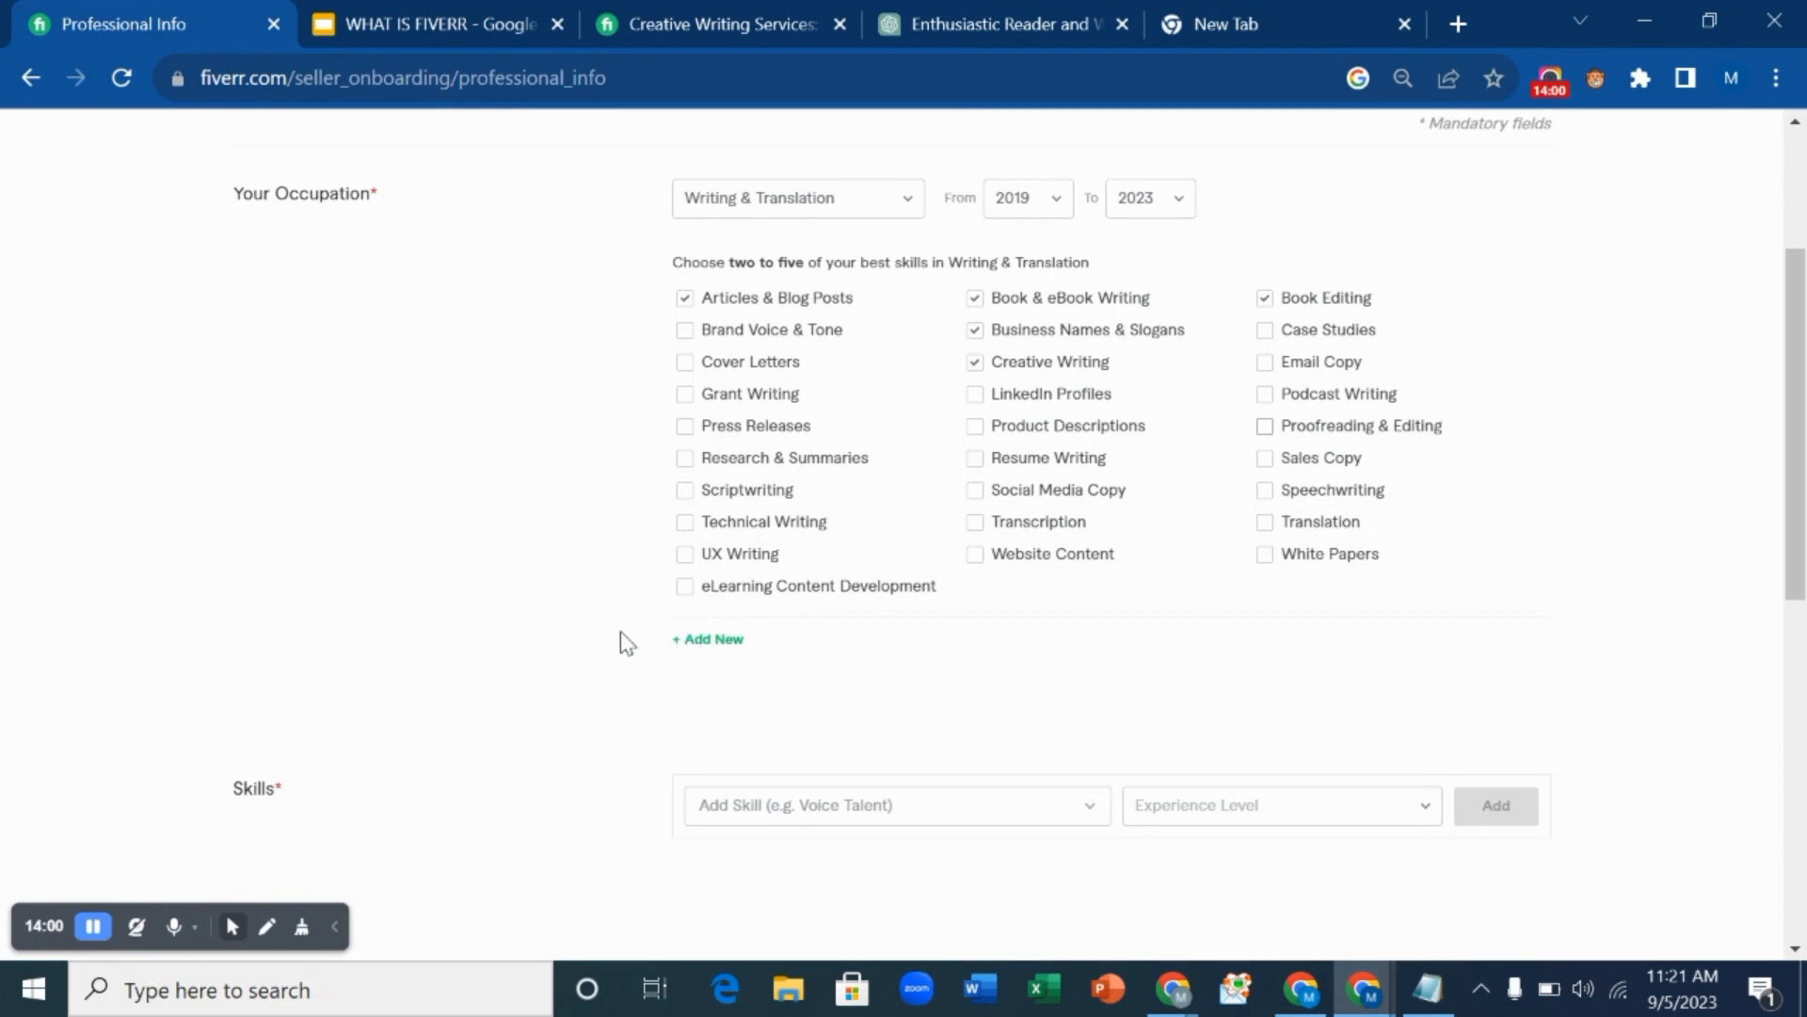
{"action": "scroll", "coordinate": [625, 645], "scroll_direction": "down", "scroll_amount": 2}
{"action": "scroll", "coordinate": [627, 649], "scroll_direction": "up", "scroll_amount": 5}
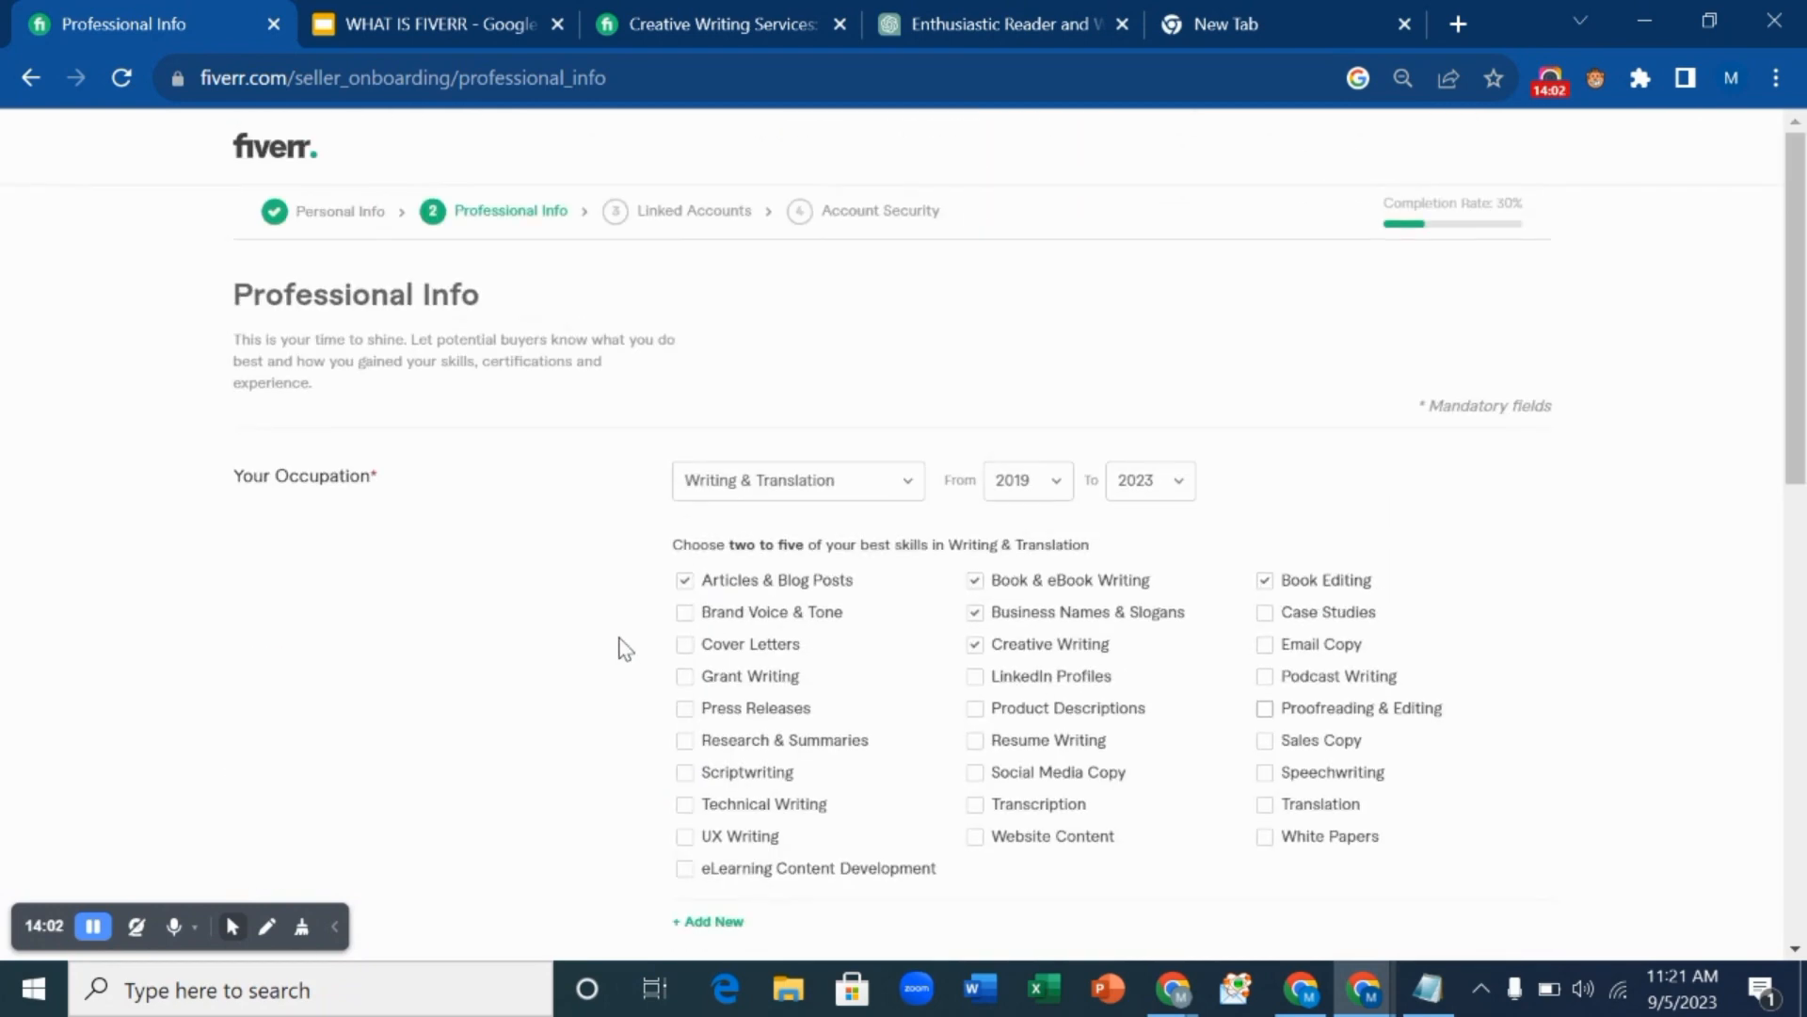
{"action": "scroll", "coordinate": [625, 650], "scroll_direction": "down", "scroll_amount": 6}
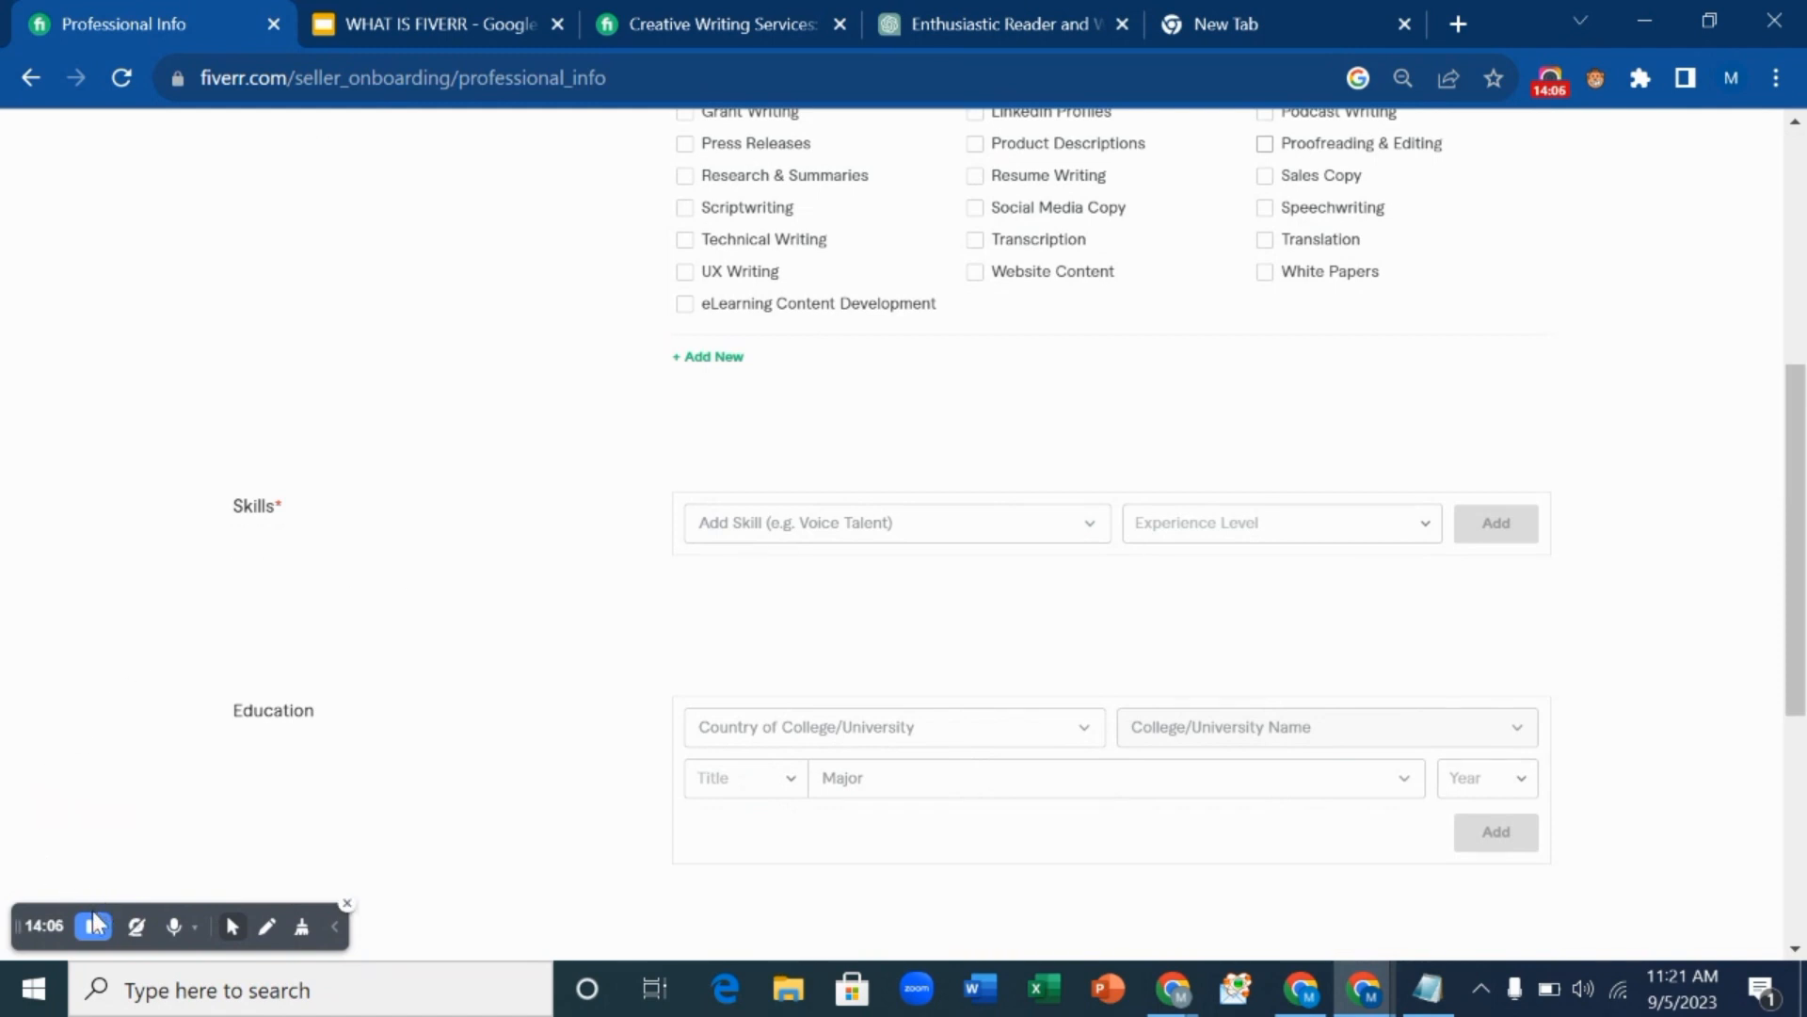
Add Editorial writing at Intermediate experience level to Skills, then scroll down the form.
{"action": "left_click", "coordinate": [870, 534]}
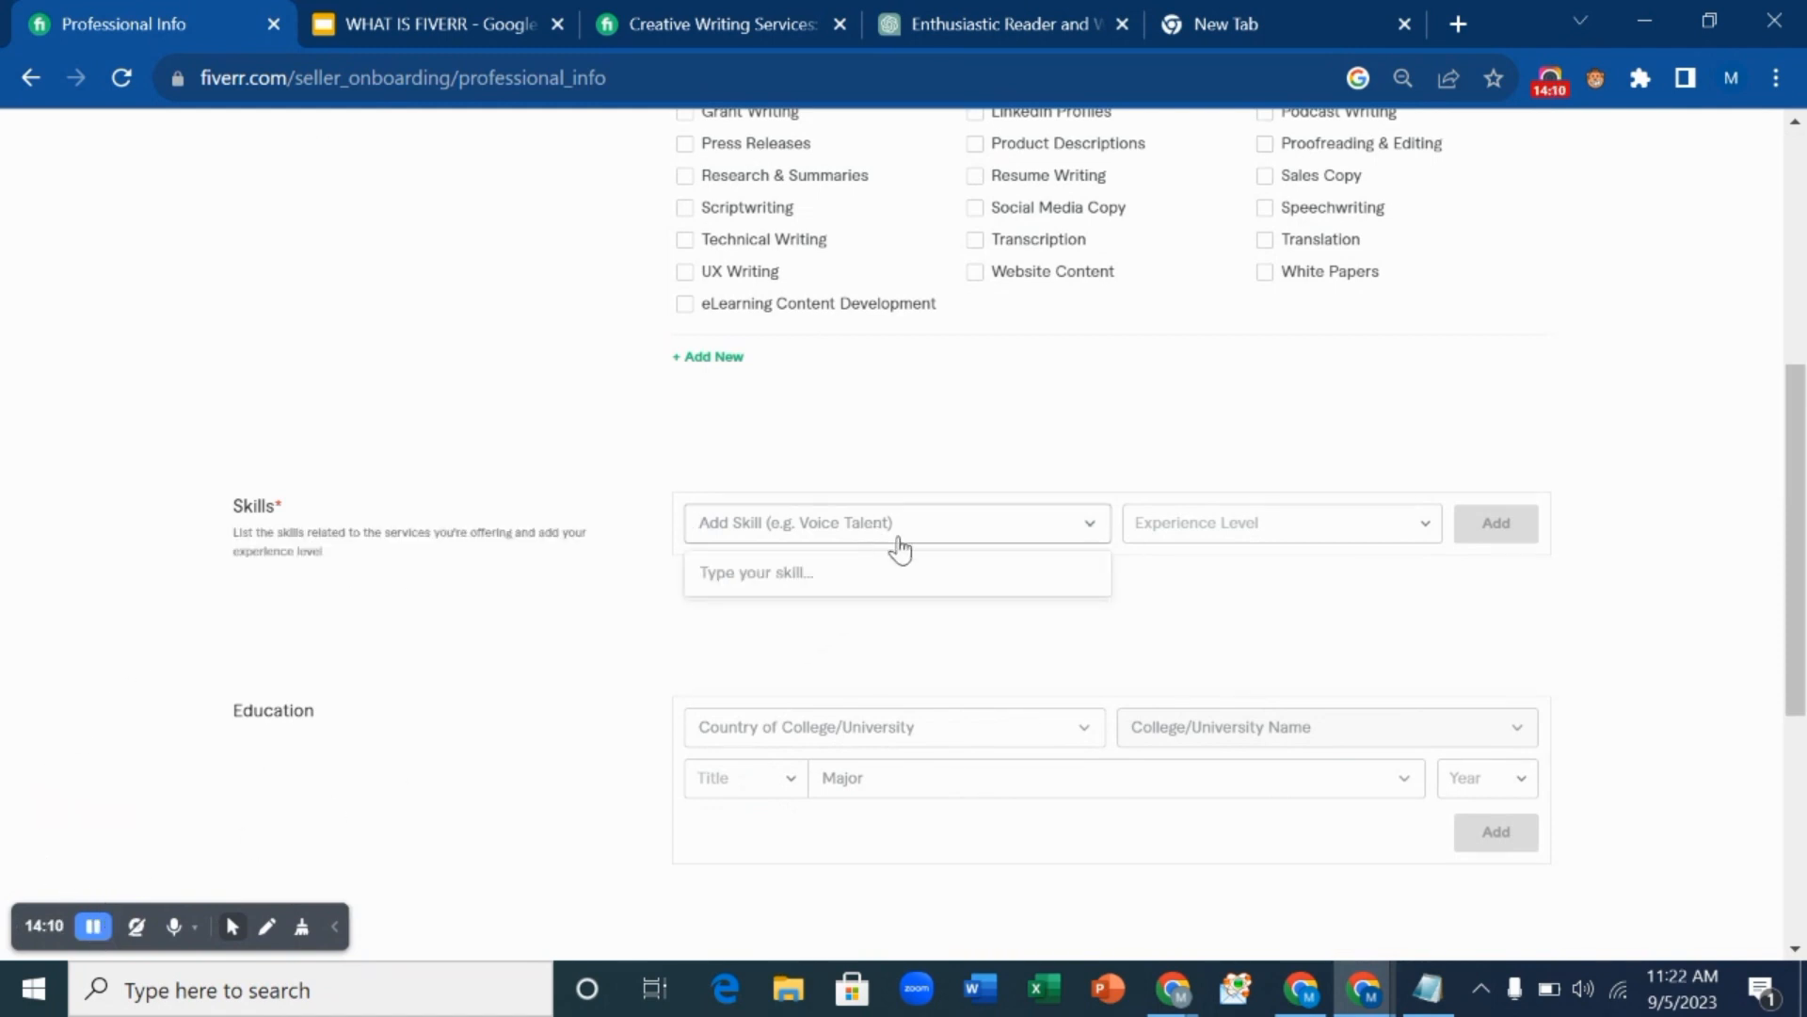
{"action": "left_click", "coordinate": [901, 539]}
{"action": "type", "text": "Wri"}
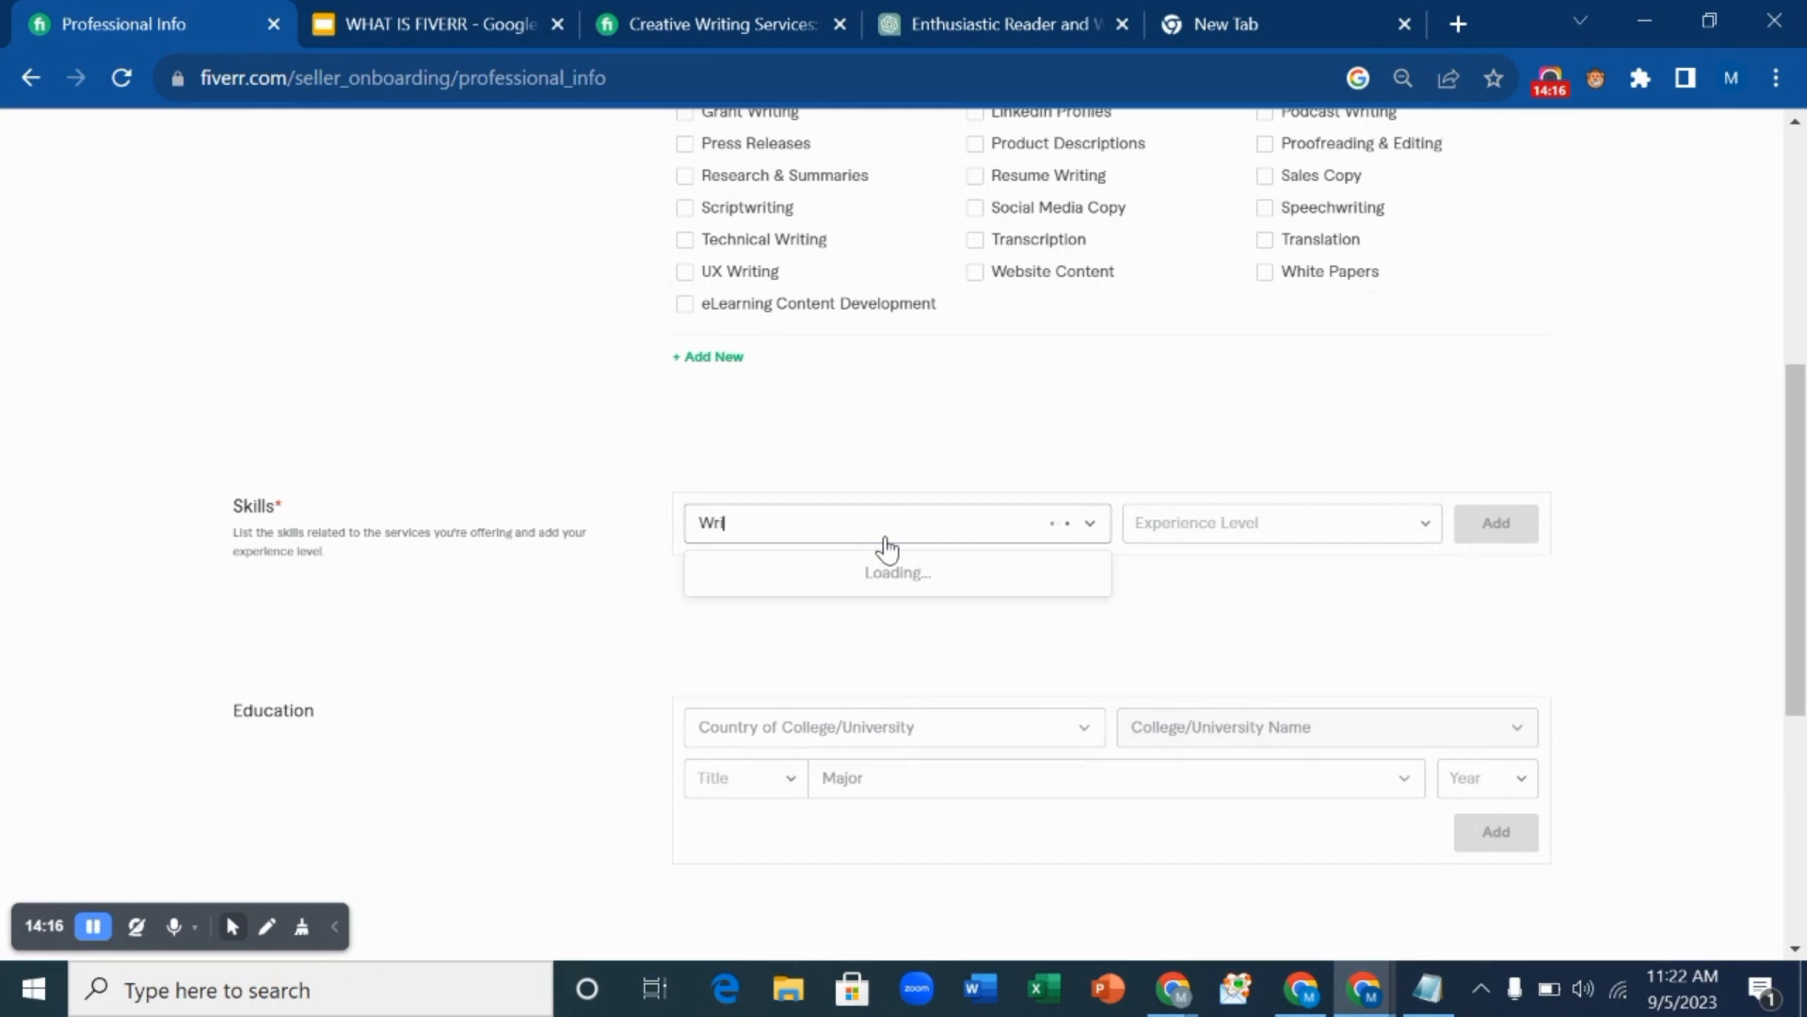
{"action": "type", "text": "t"}
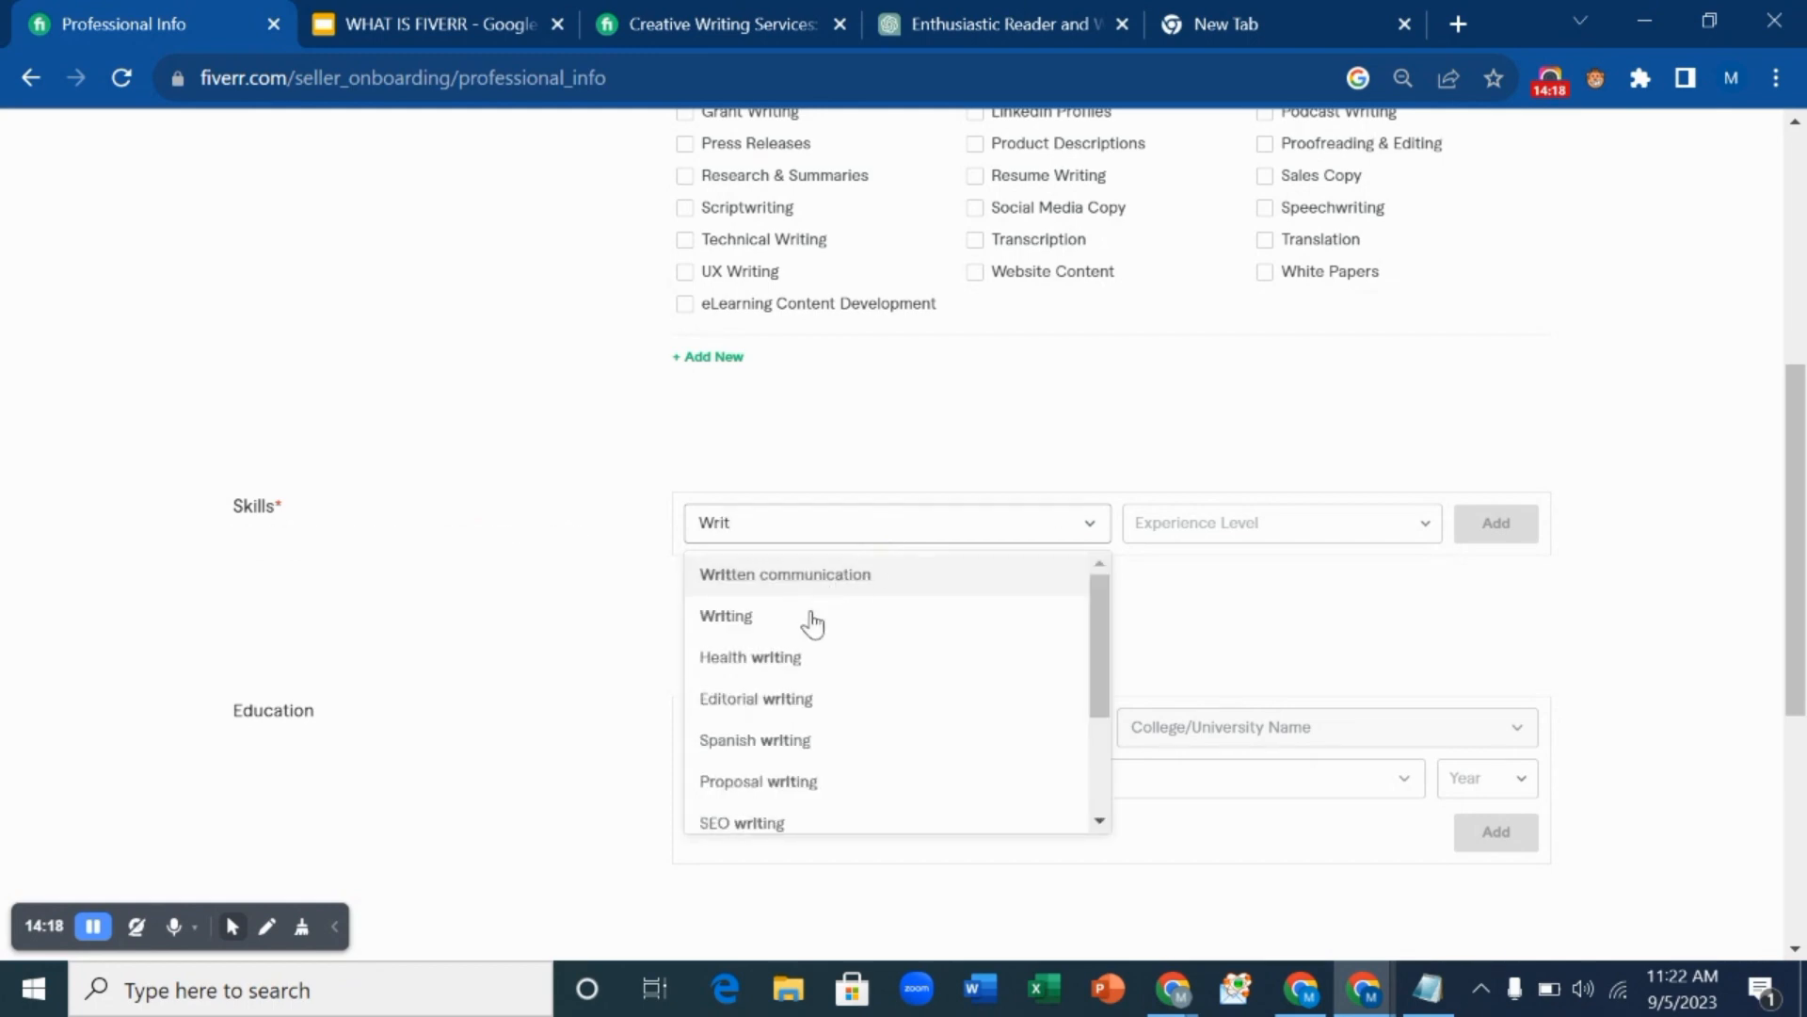
{"action": "left_click", "coordinate": [810, 701]}
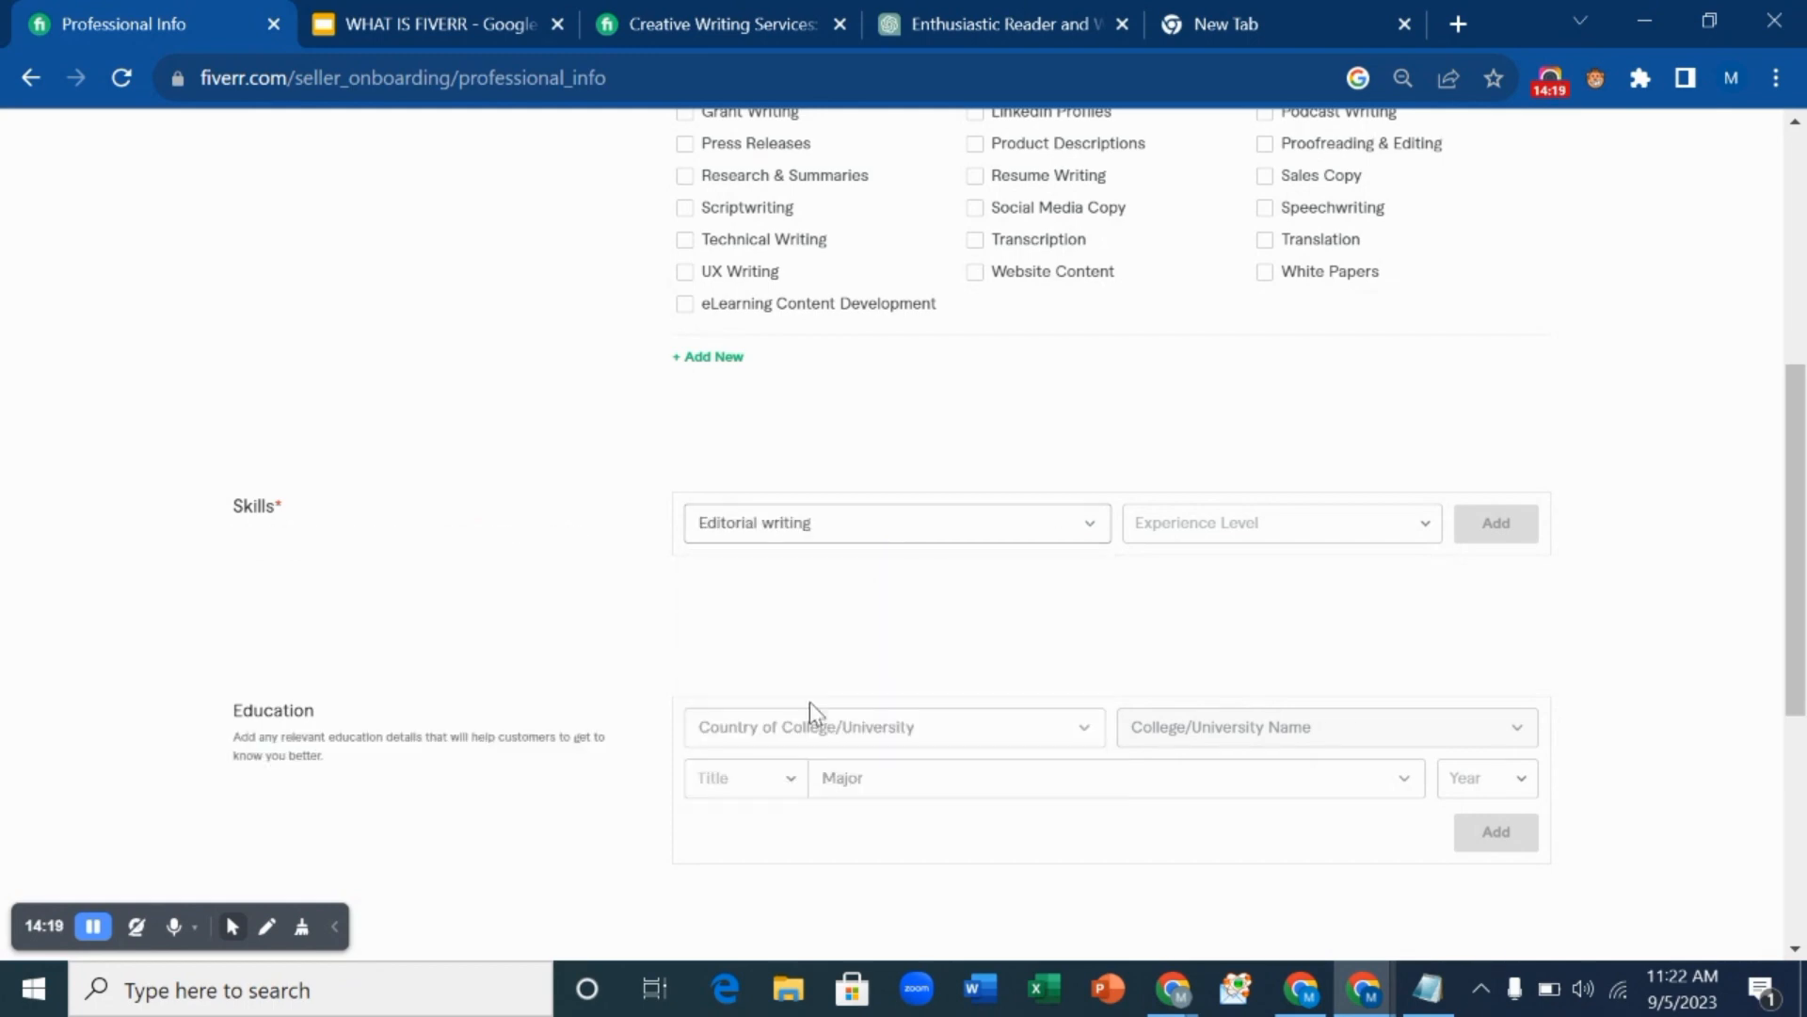
{"action": "left_click", "coordinate": [1249, 530]}
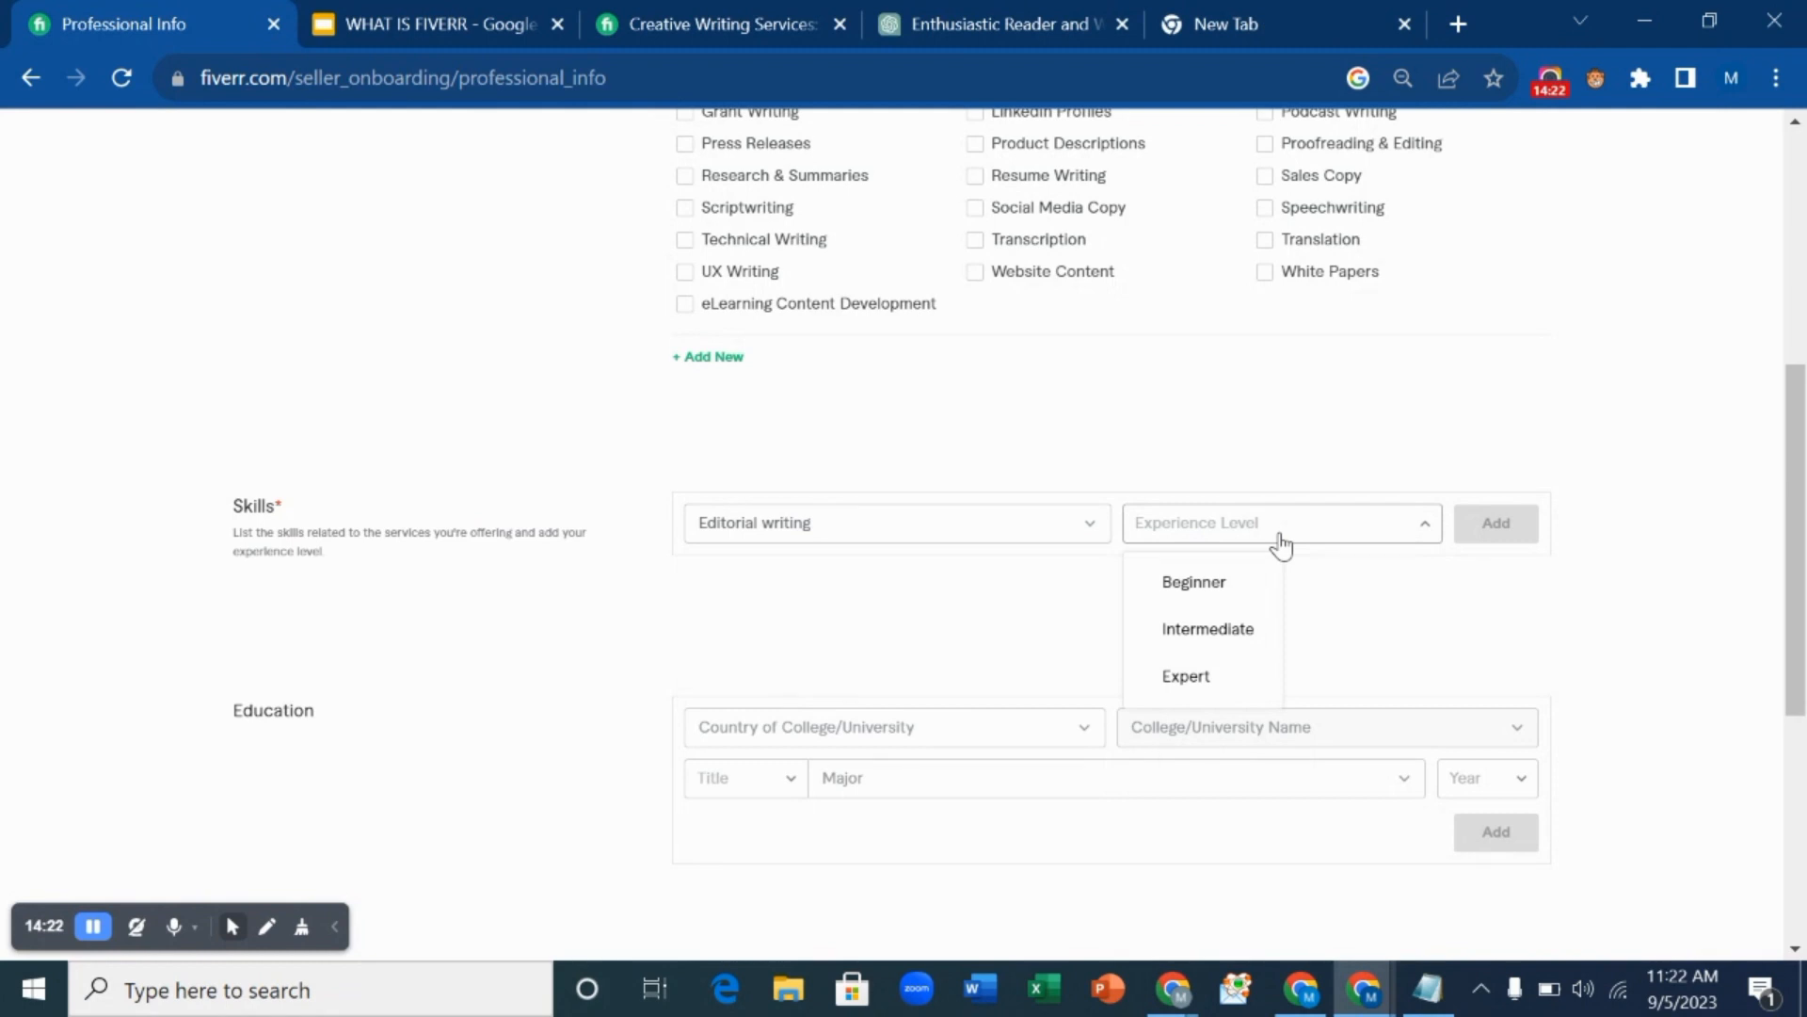
{"action": "left_click", "coordinate": [1224, 627]}
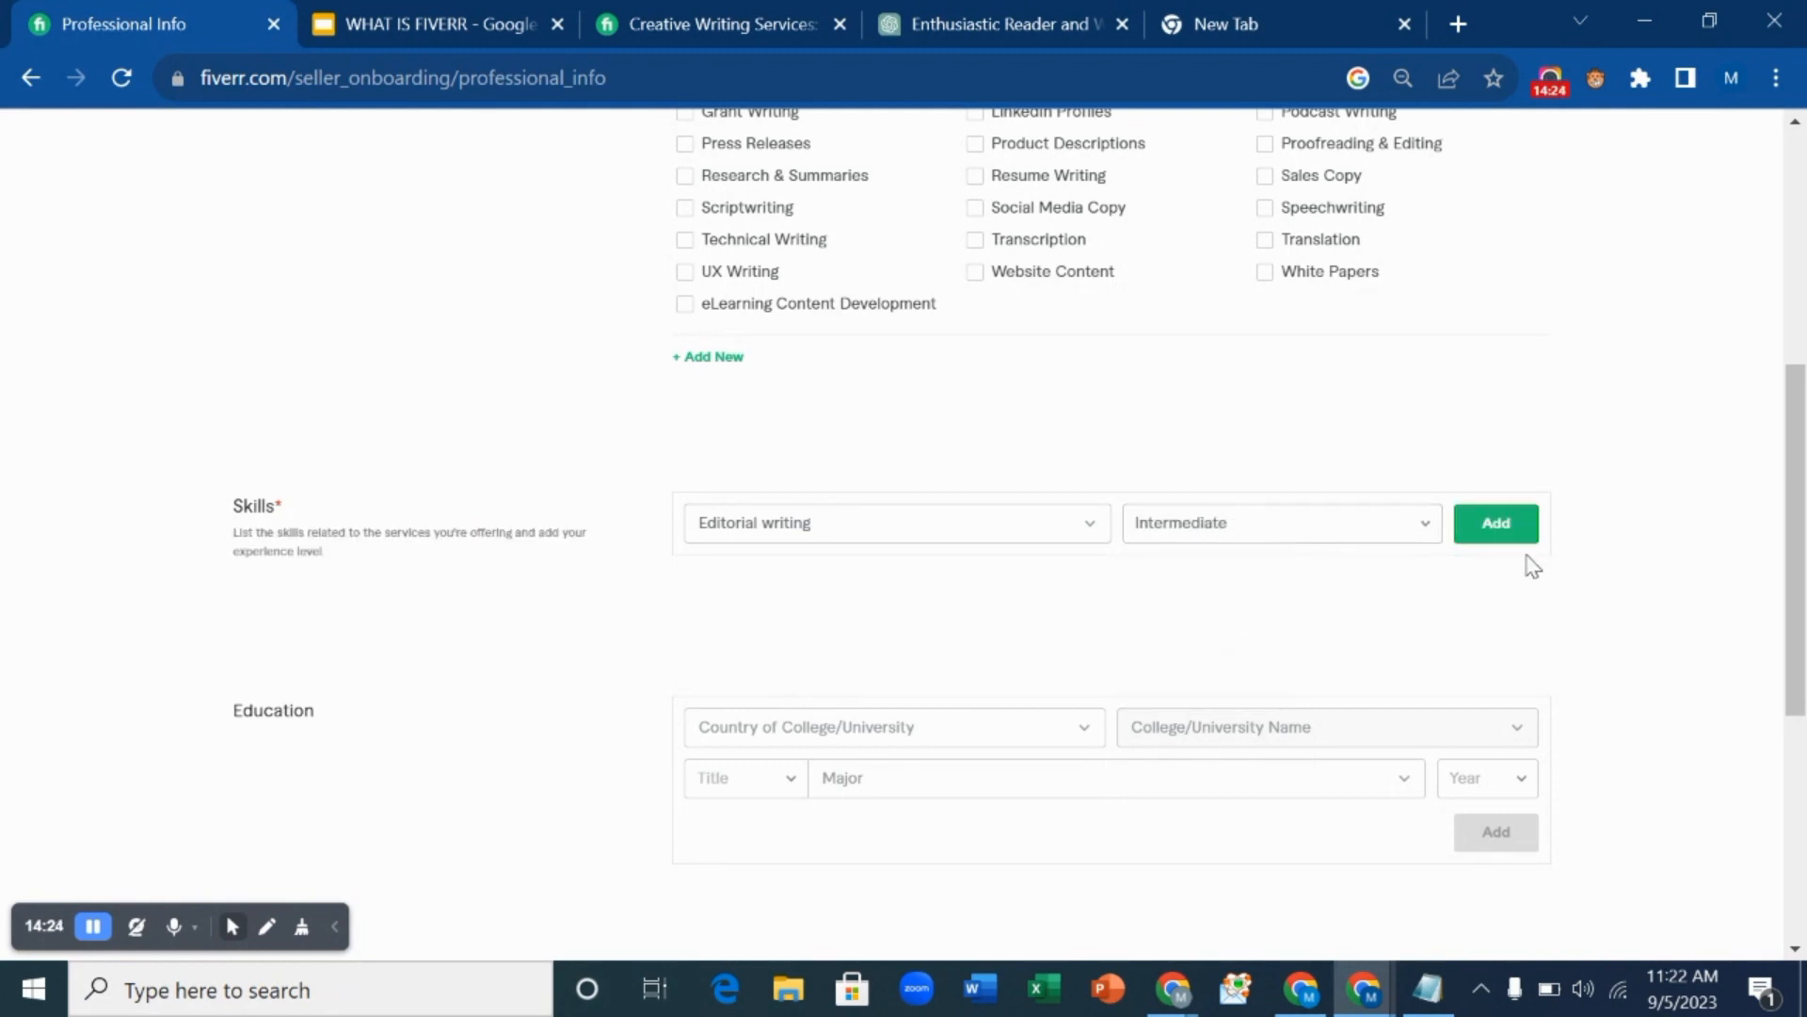
{"action": "left_click", "coordinate": [1486, 533]}
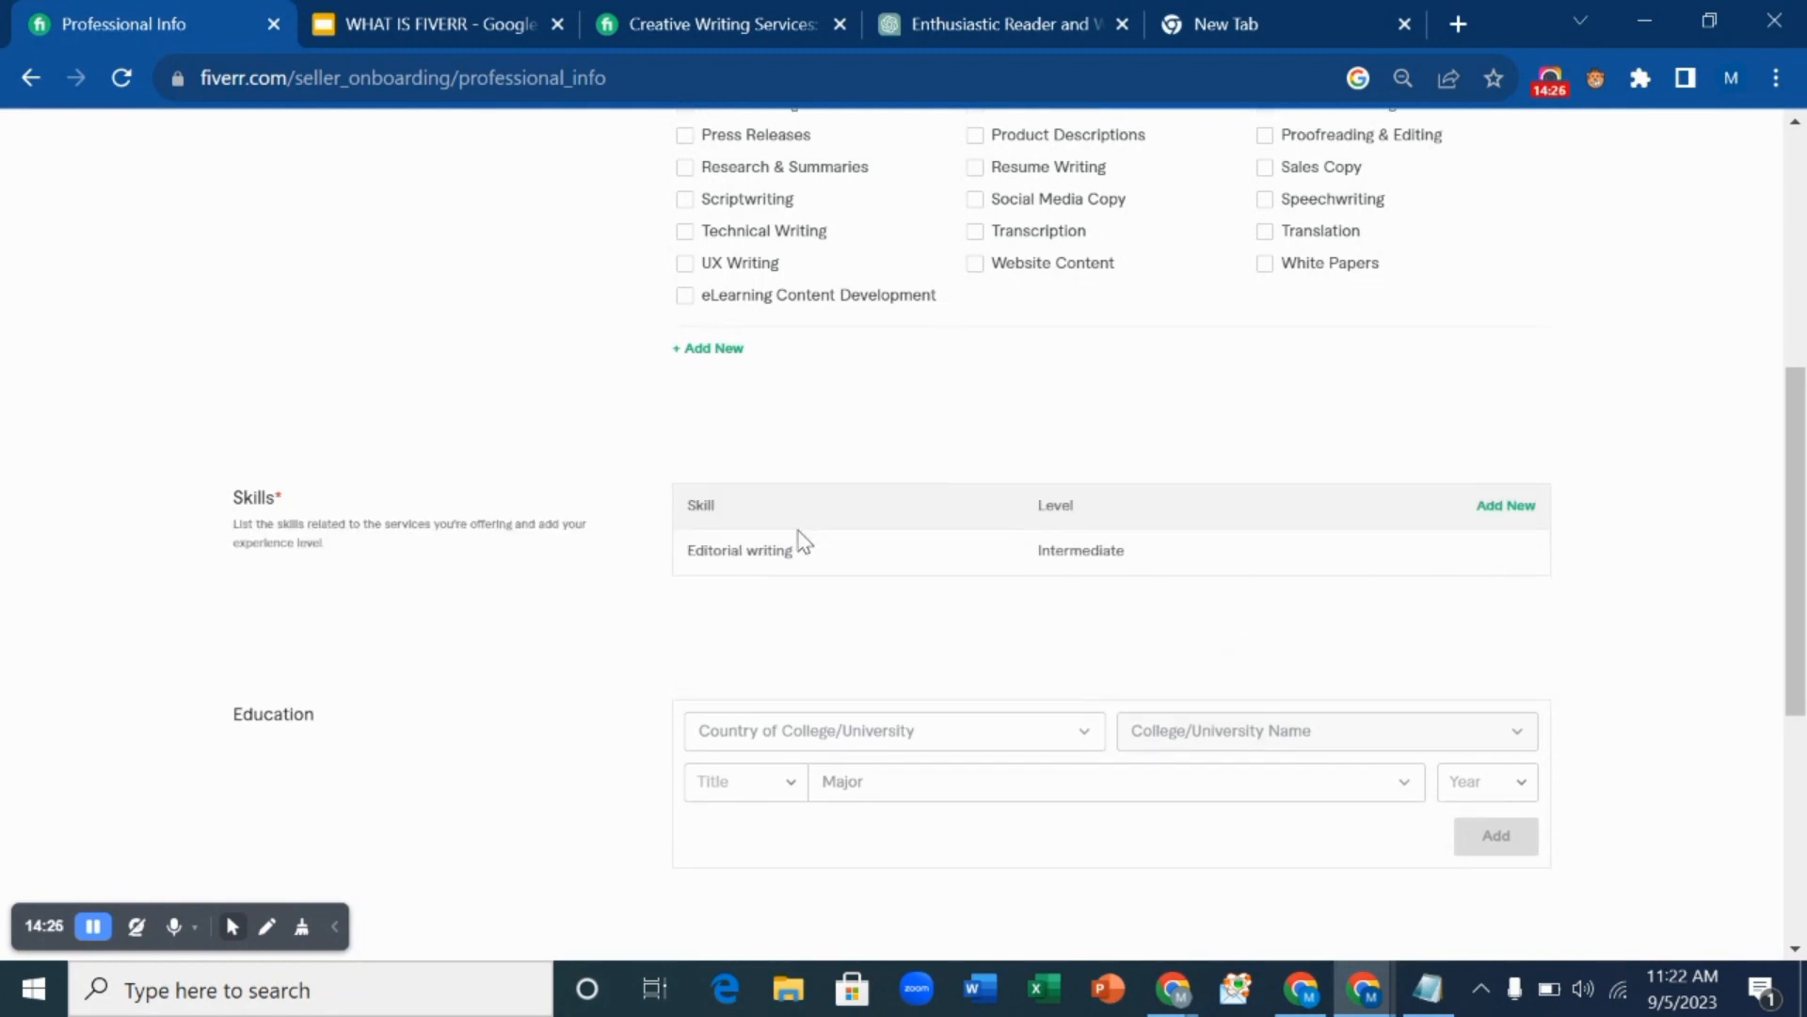
{"action": "scroll", "coordinate": [801, 541], "scroll_direction": "down", "scroll_amount": 3}
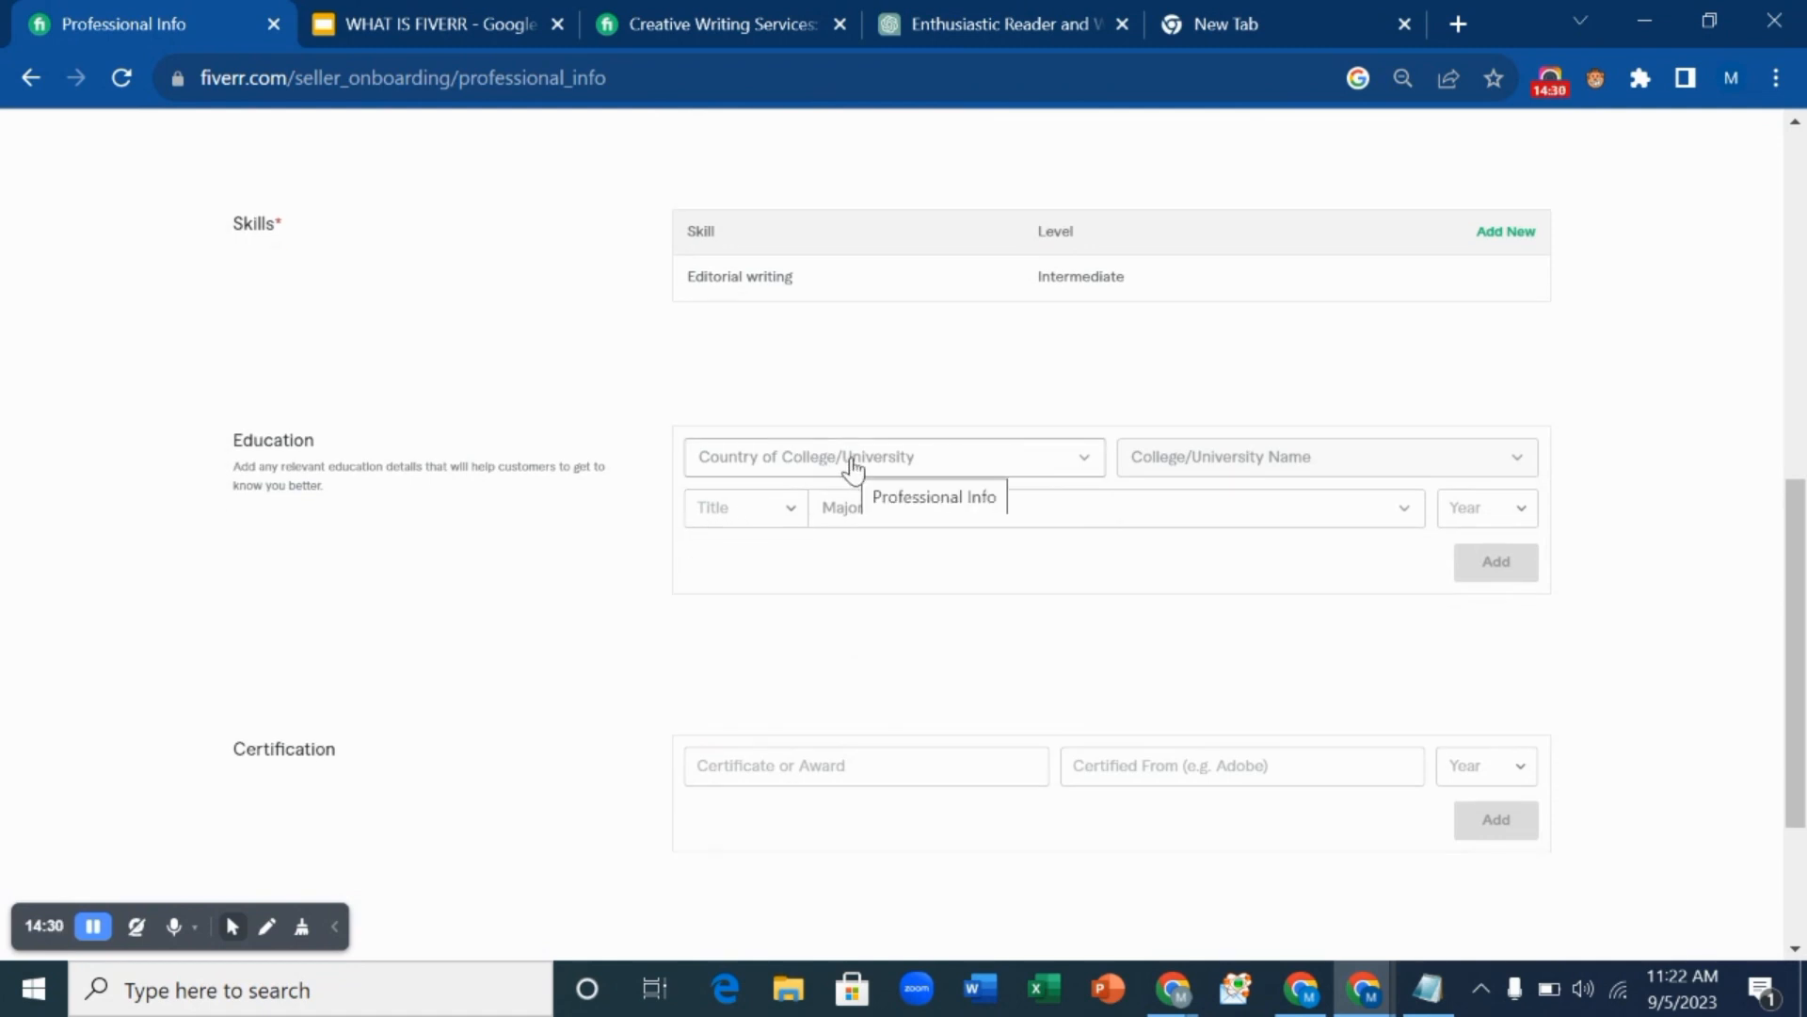
{"action": "scroll", "coordinate": [854, 468], "scroll_direction": "down", "scroll_amount": 3}
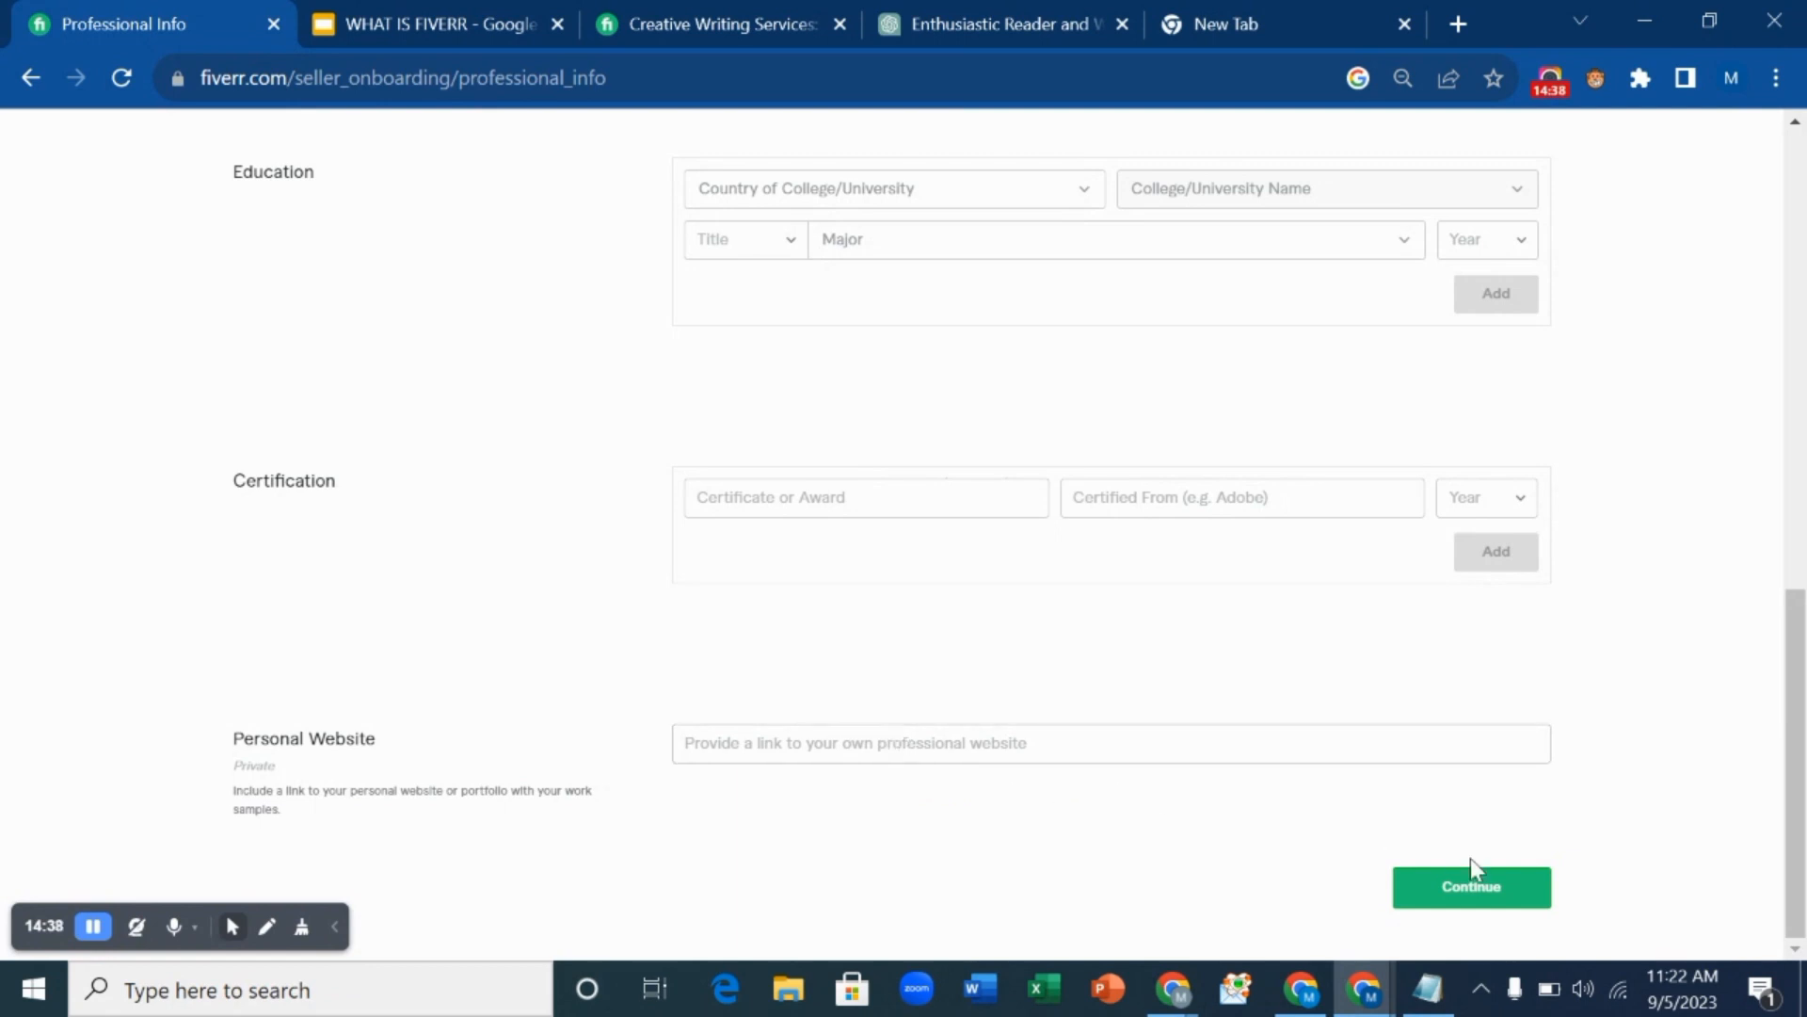
Continue past Professional Info and Linked Accounts without connecting any accounts.
{"action": "left_click", "coordinate": [1481, 896]}
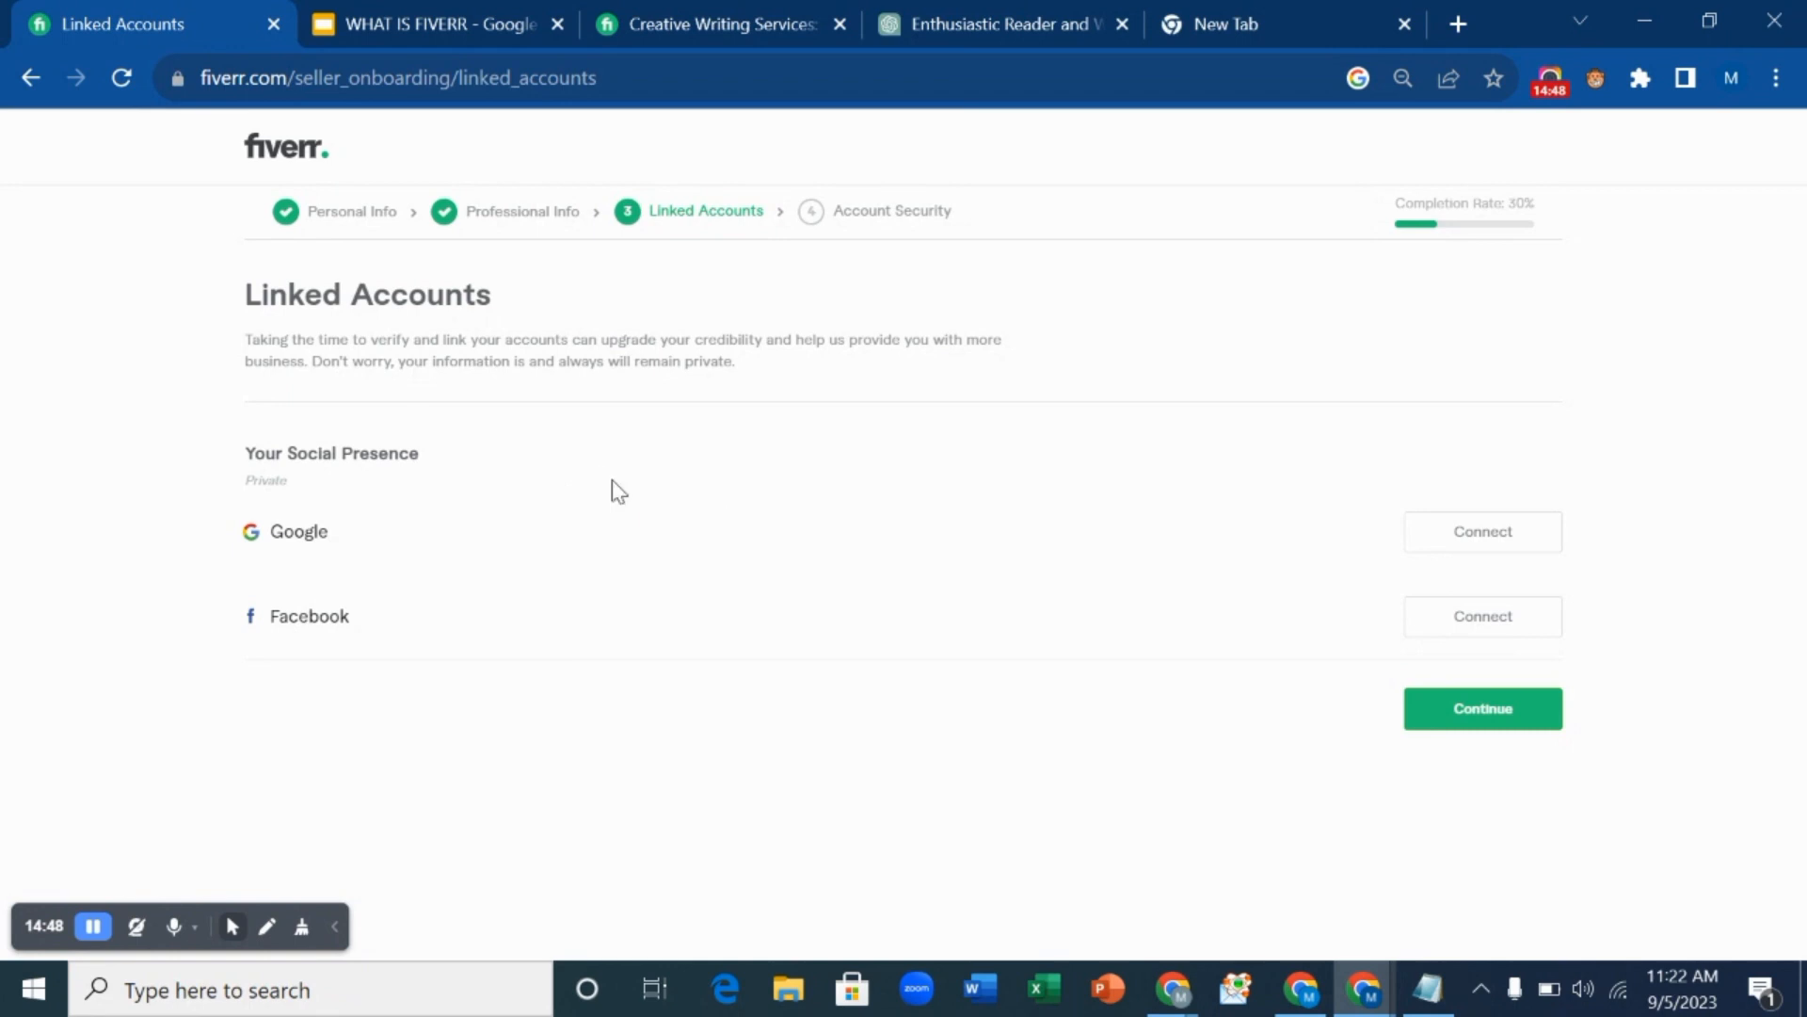
{"action": "left_click", "coordinate": [1426, 723]}
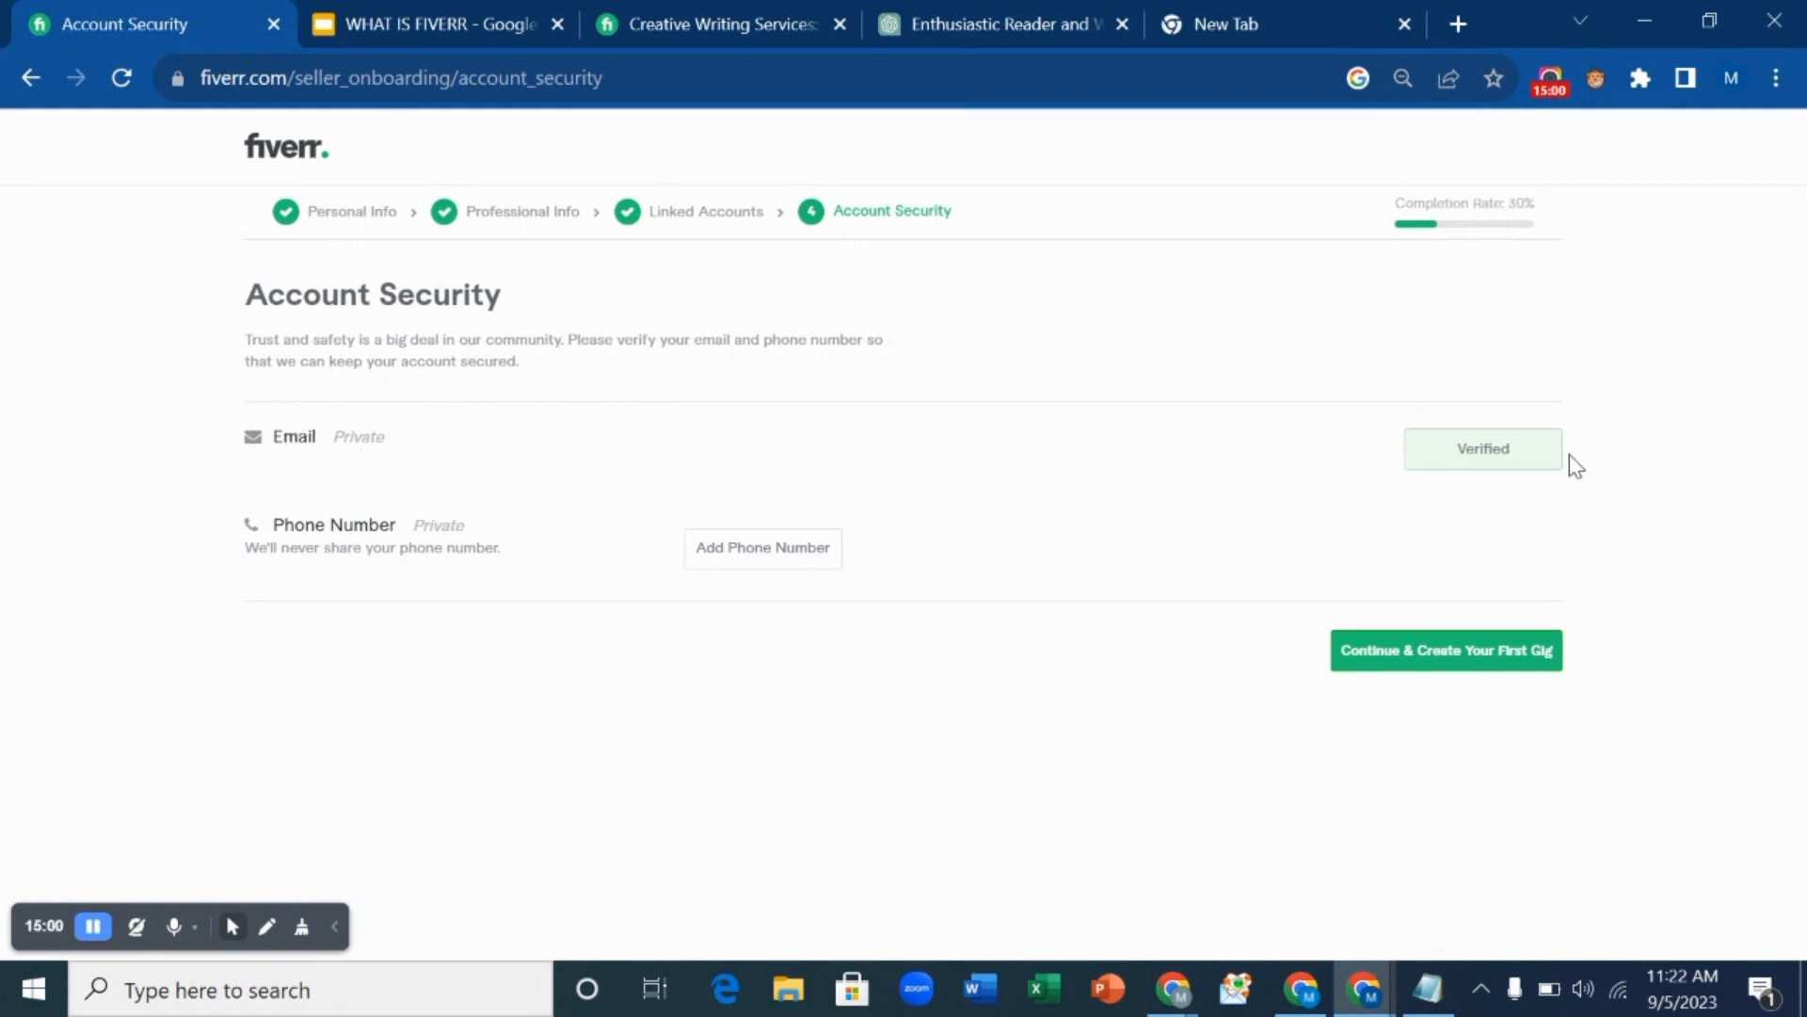
{"action": "left_click", "coordinate": [788, 550]}
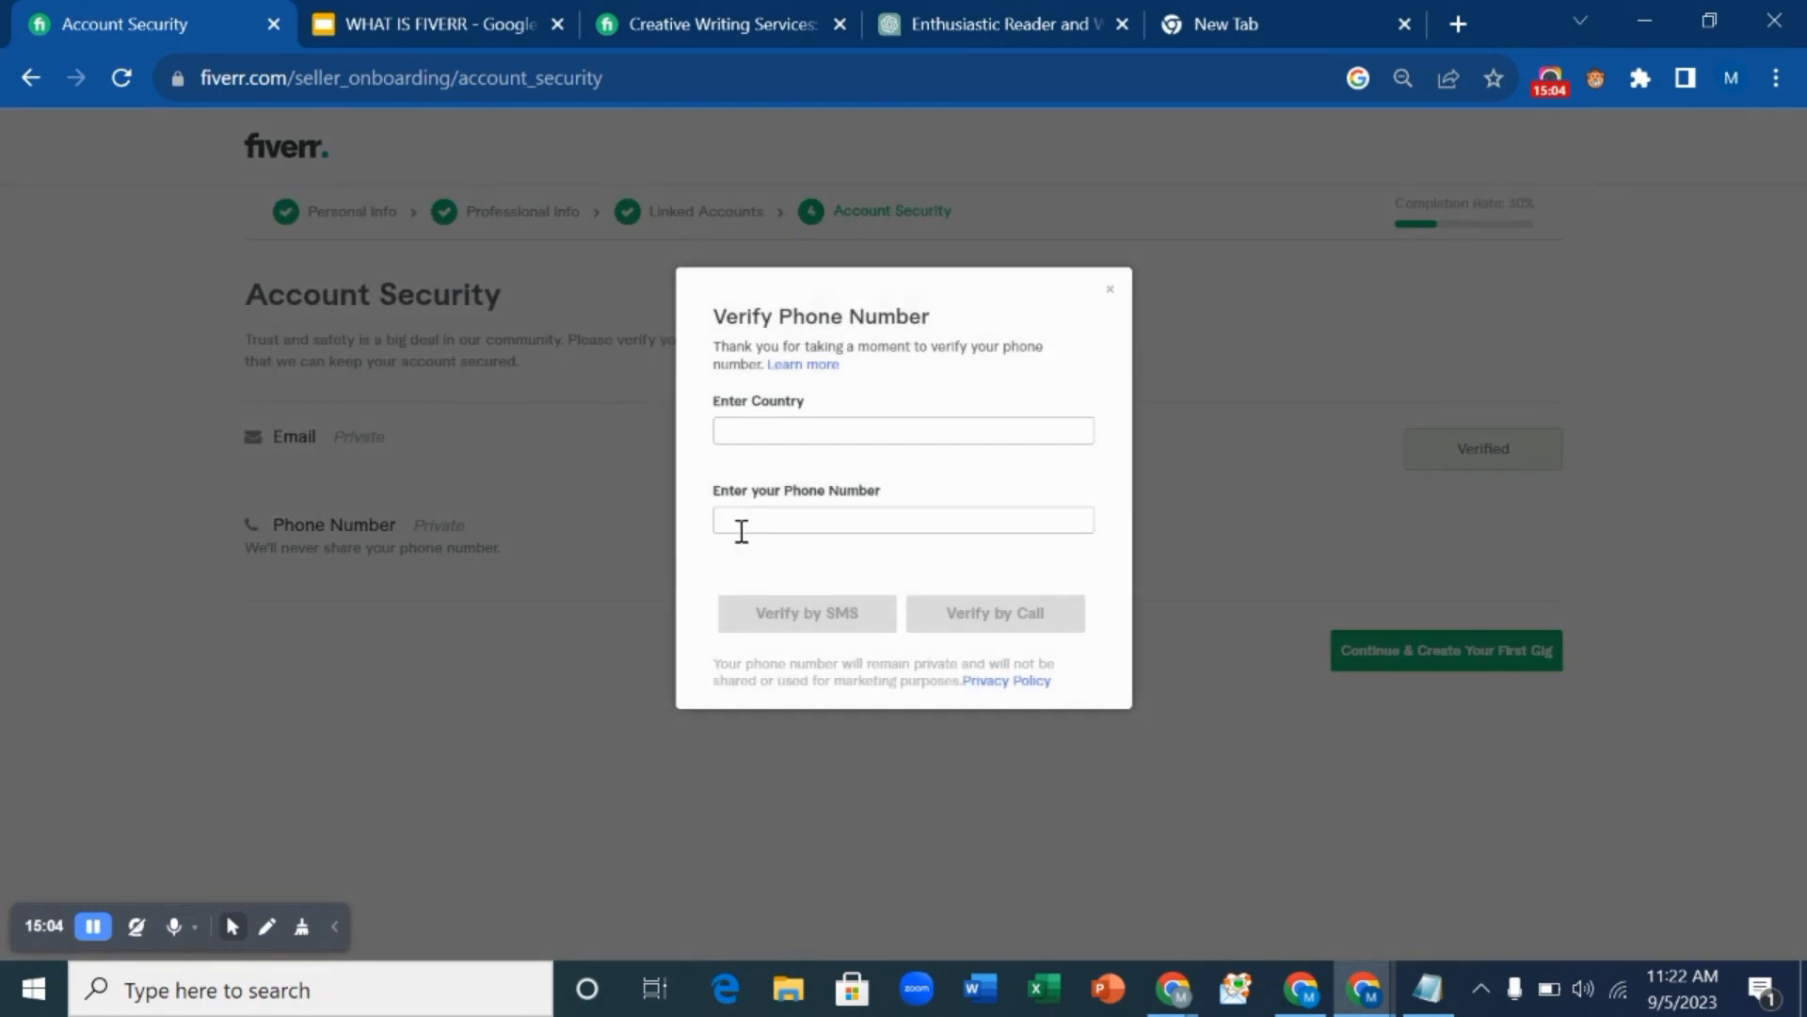
{"action": "left_click", "coordinate": [857, 439]}
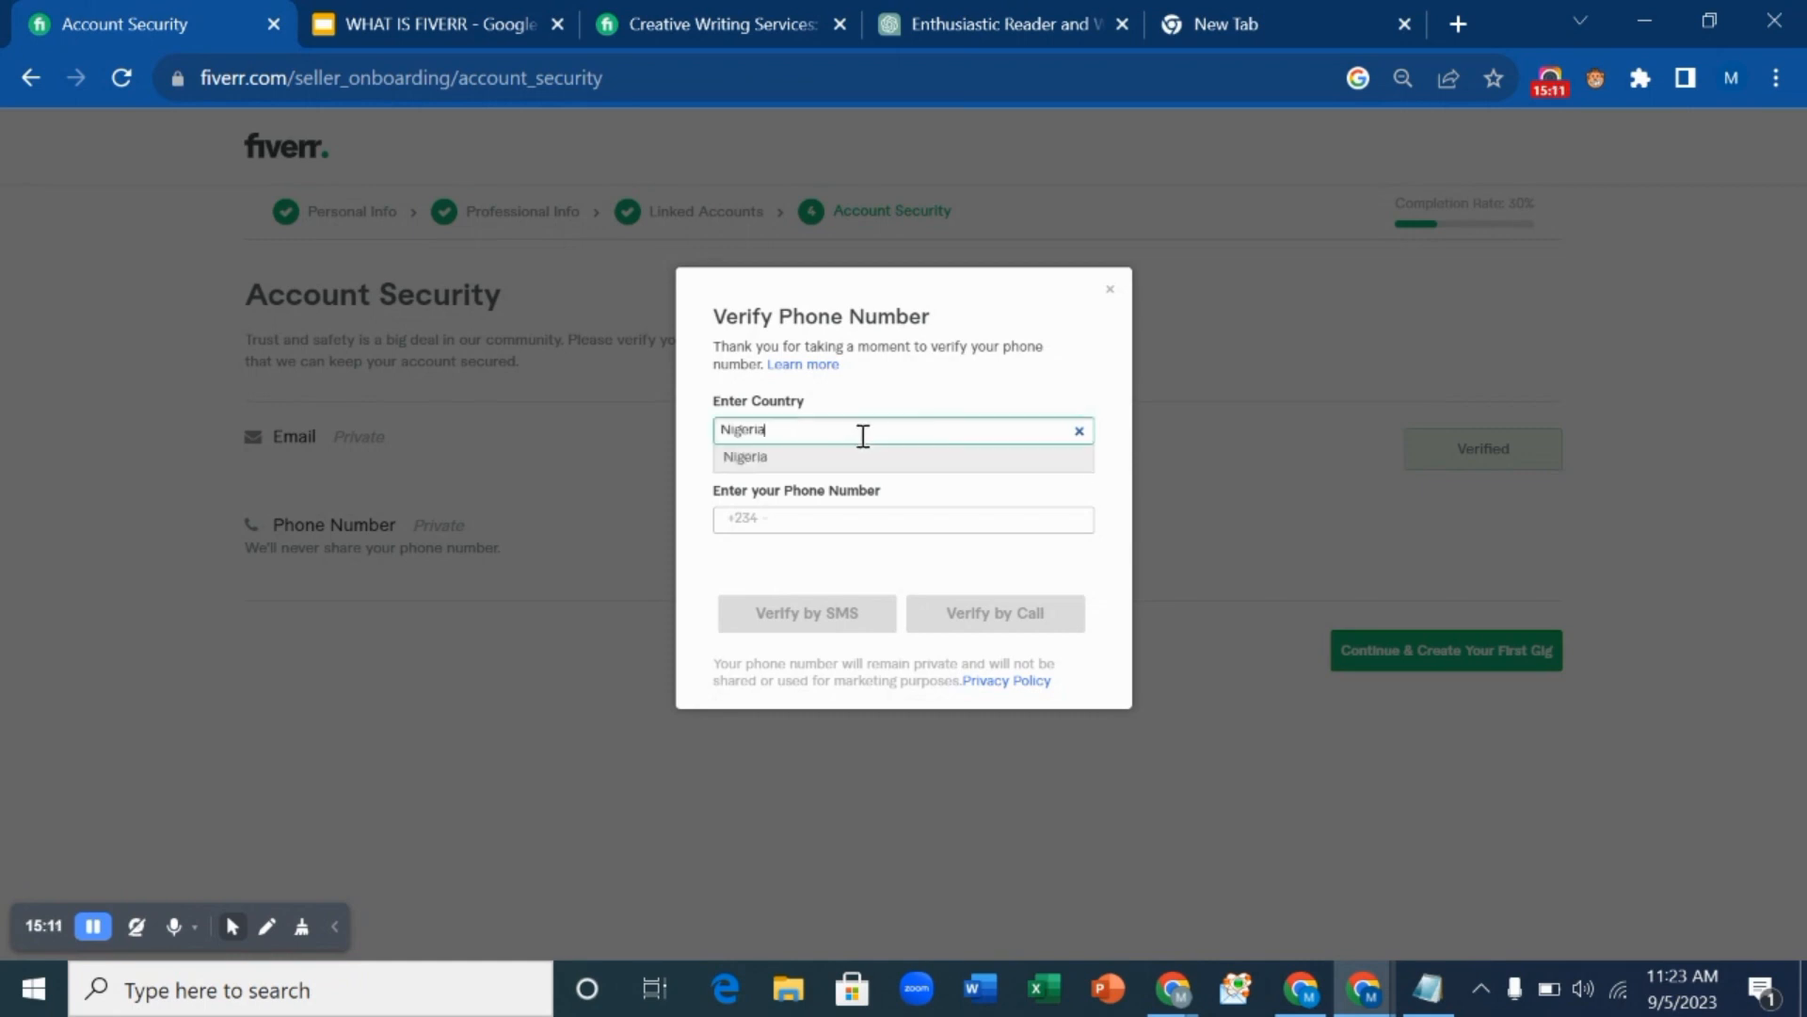
{"action": "left_click", "coordinate": [867, 528]}
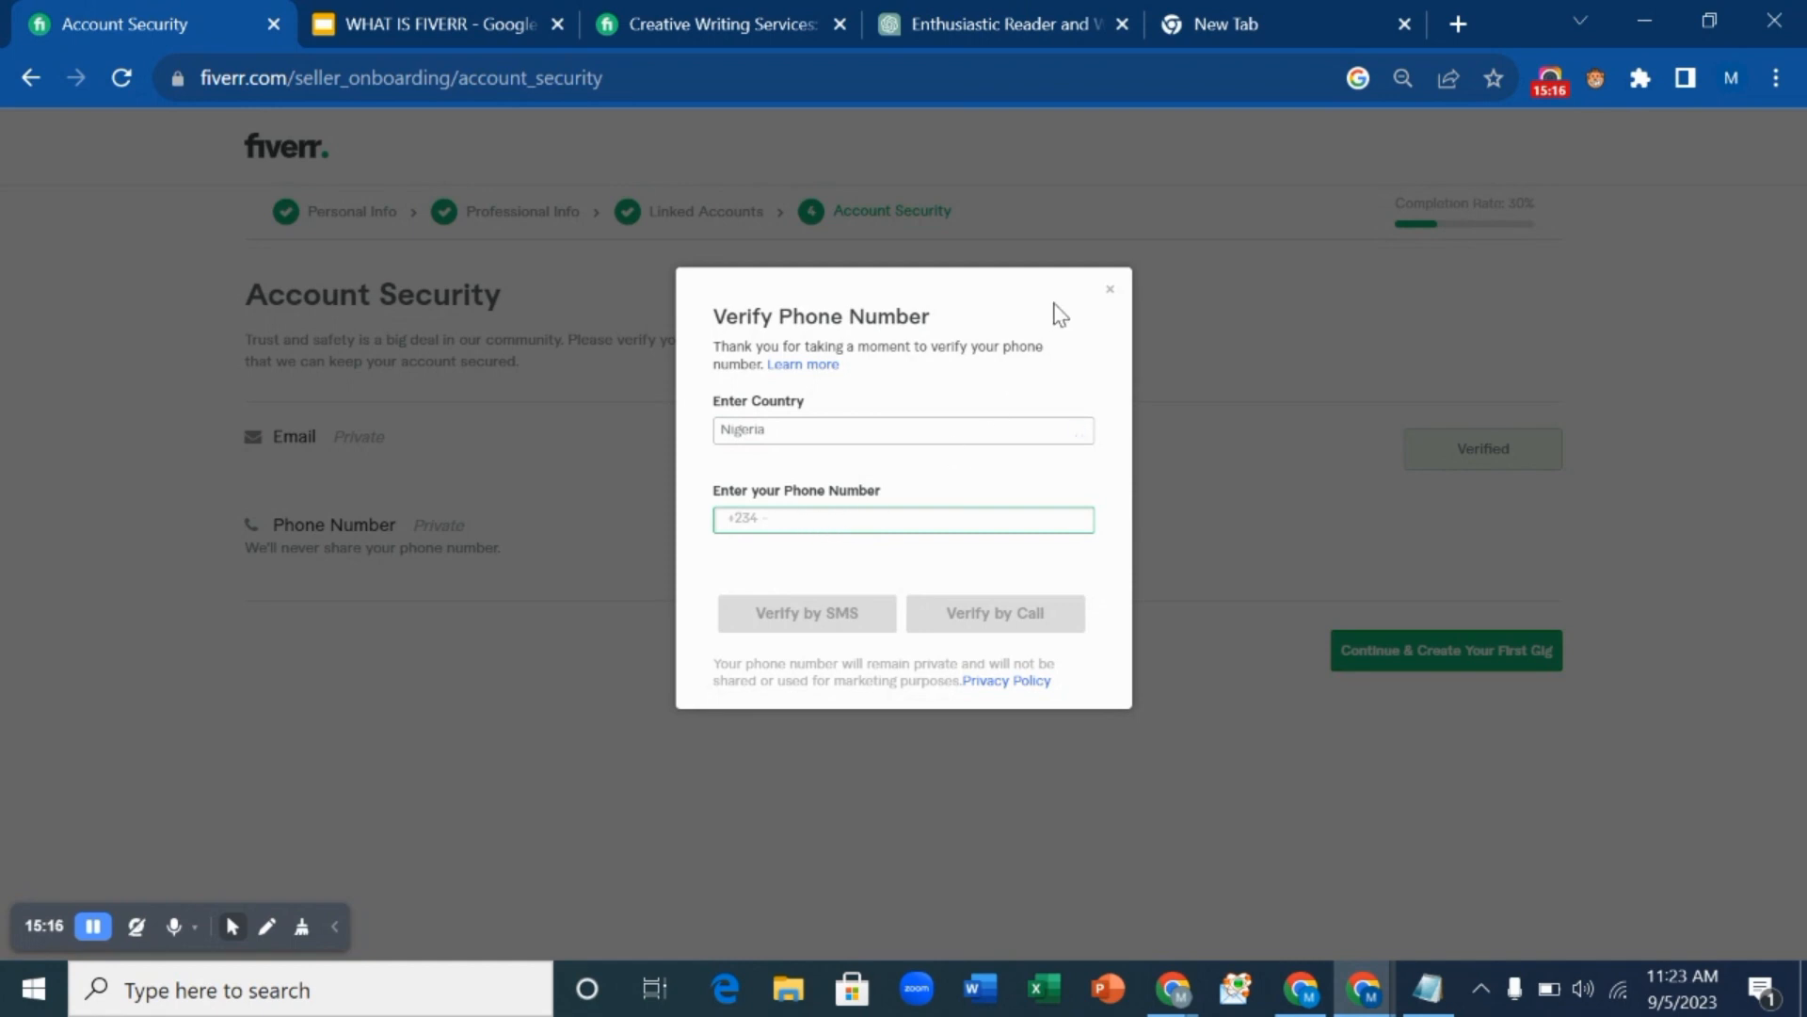
{"action": "left_click", "coordinate": [1114, 297]}
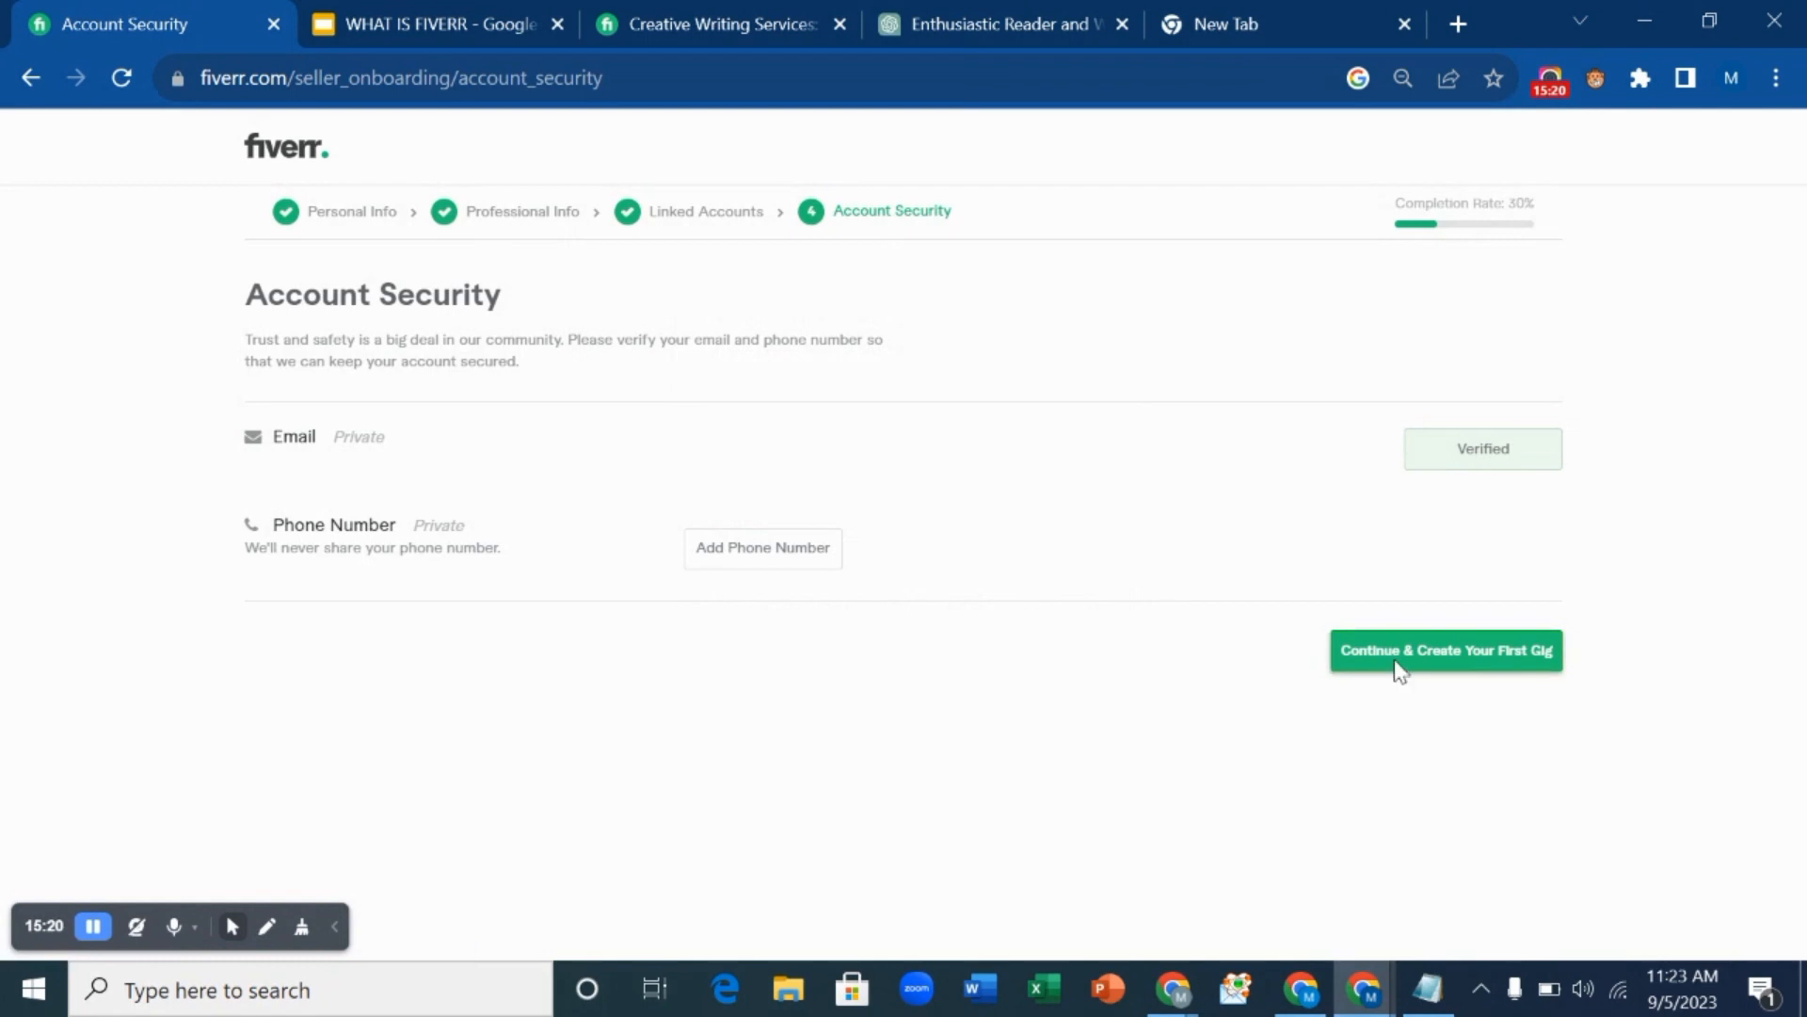
{"action": "left_click", "coordinate": [1397, 667]}
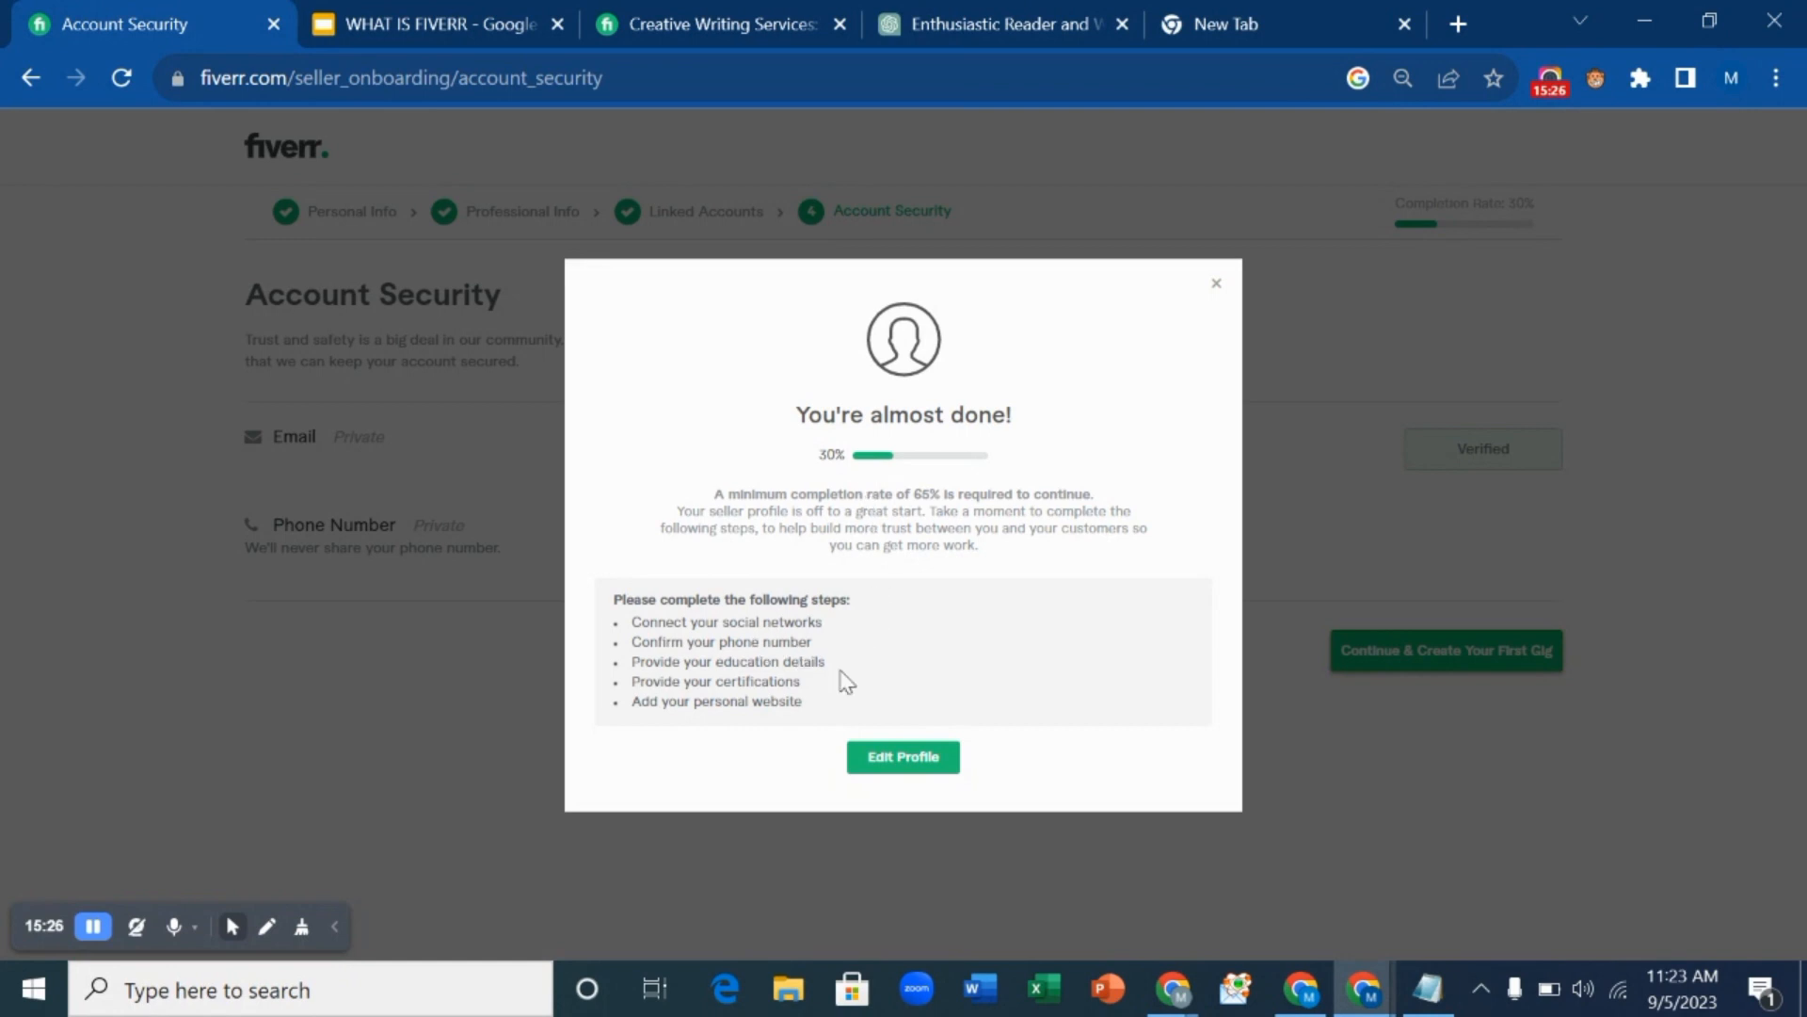
{"action": "left_click", "coordinate": [914, 764]}
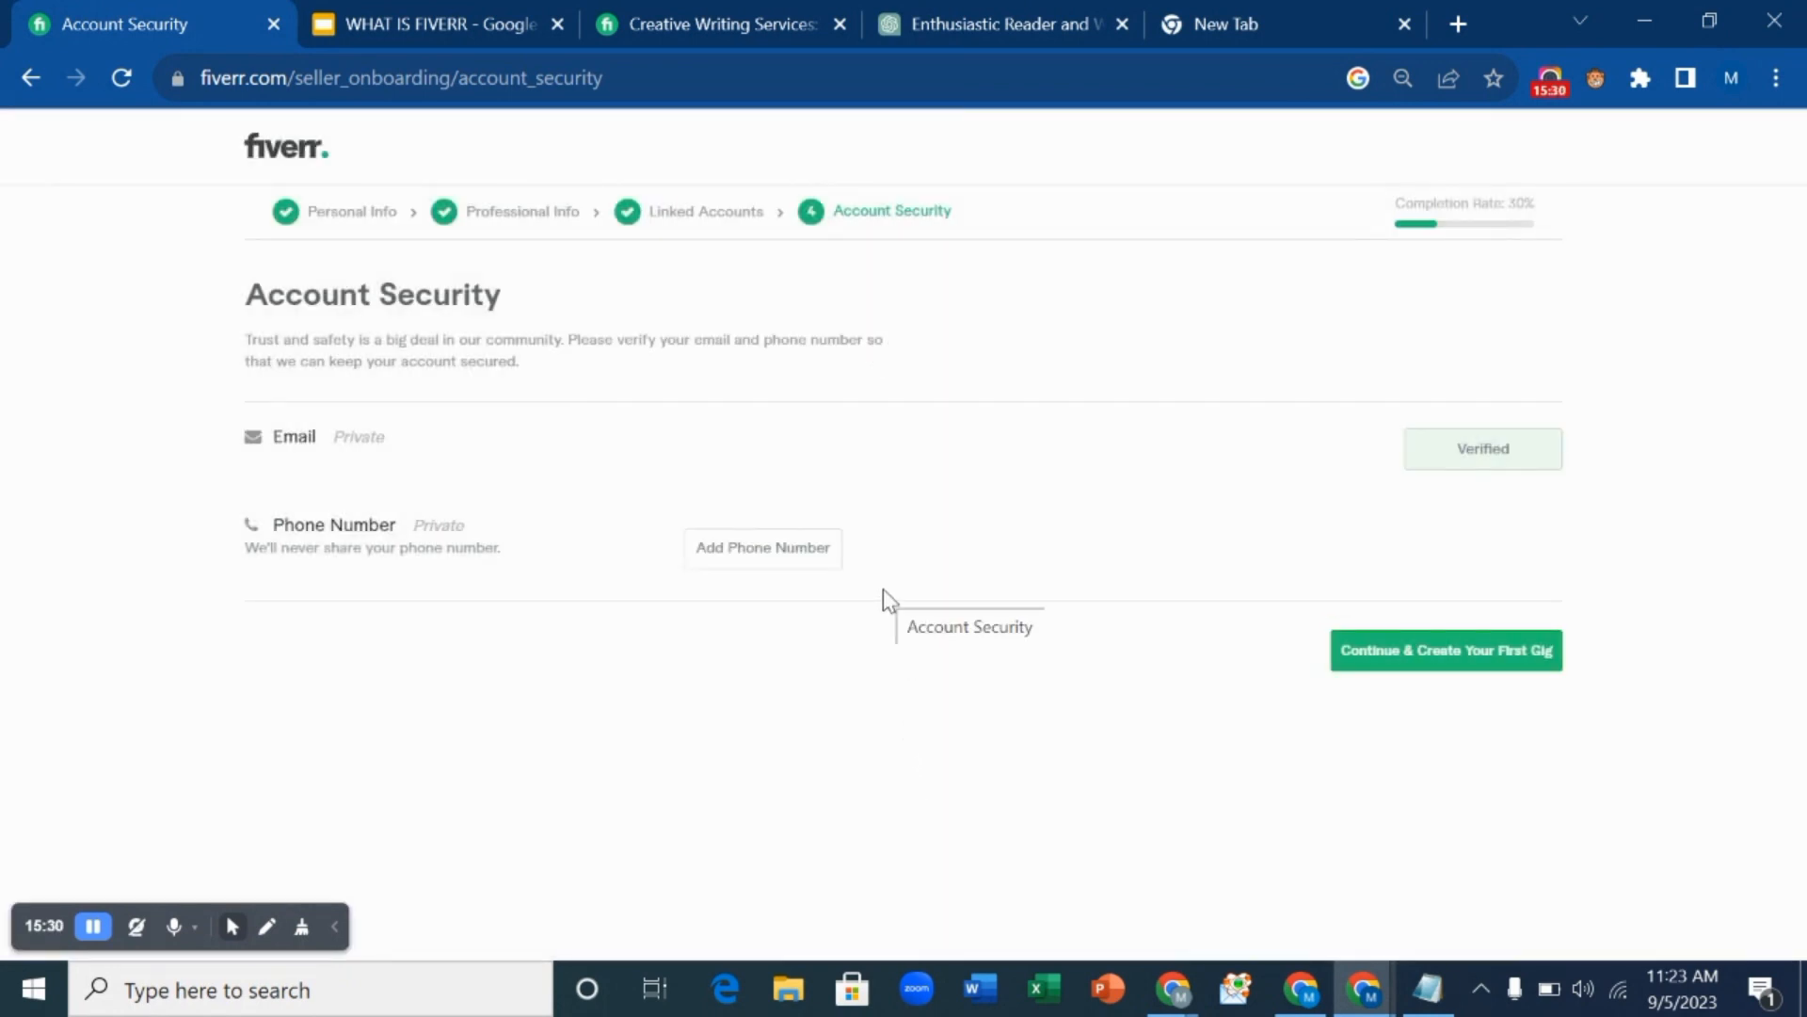
Enter the Nigerian phone number and confirm it with the SMS verification code.
{"action": "left_click", "coordinate": [787, 551]}
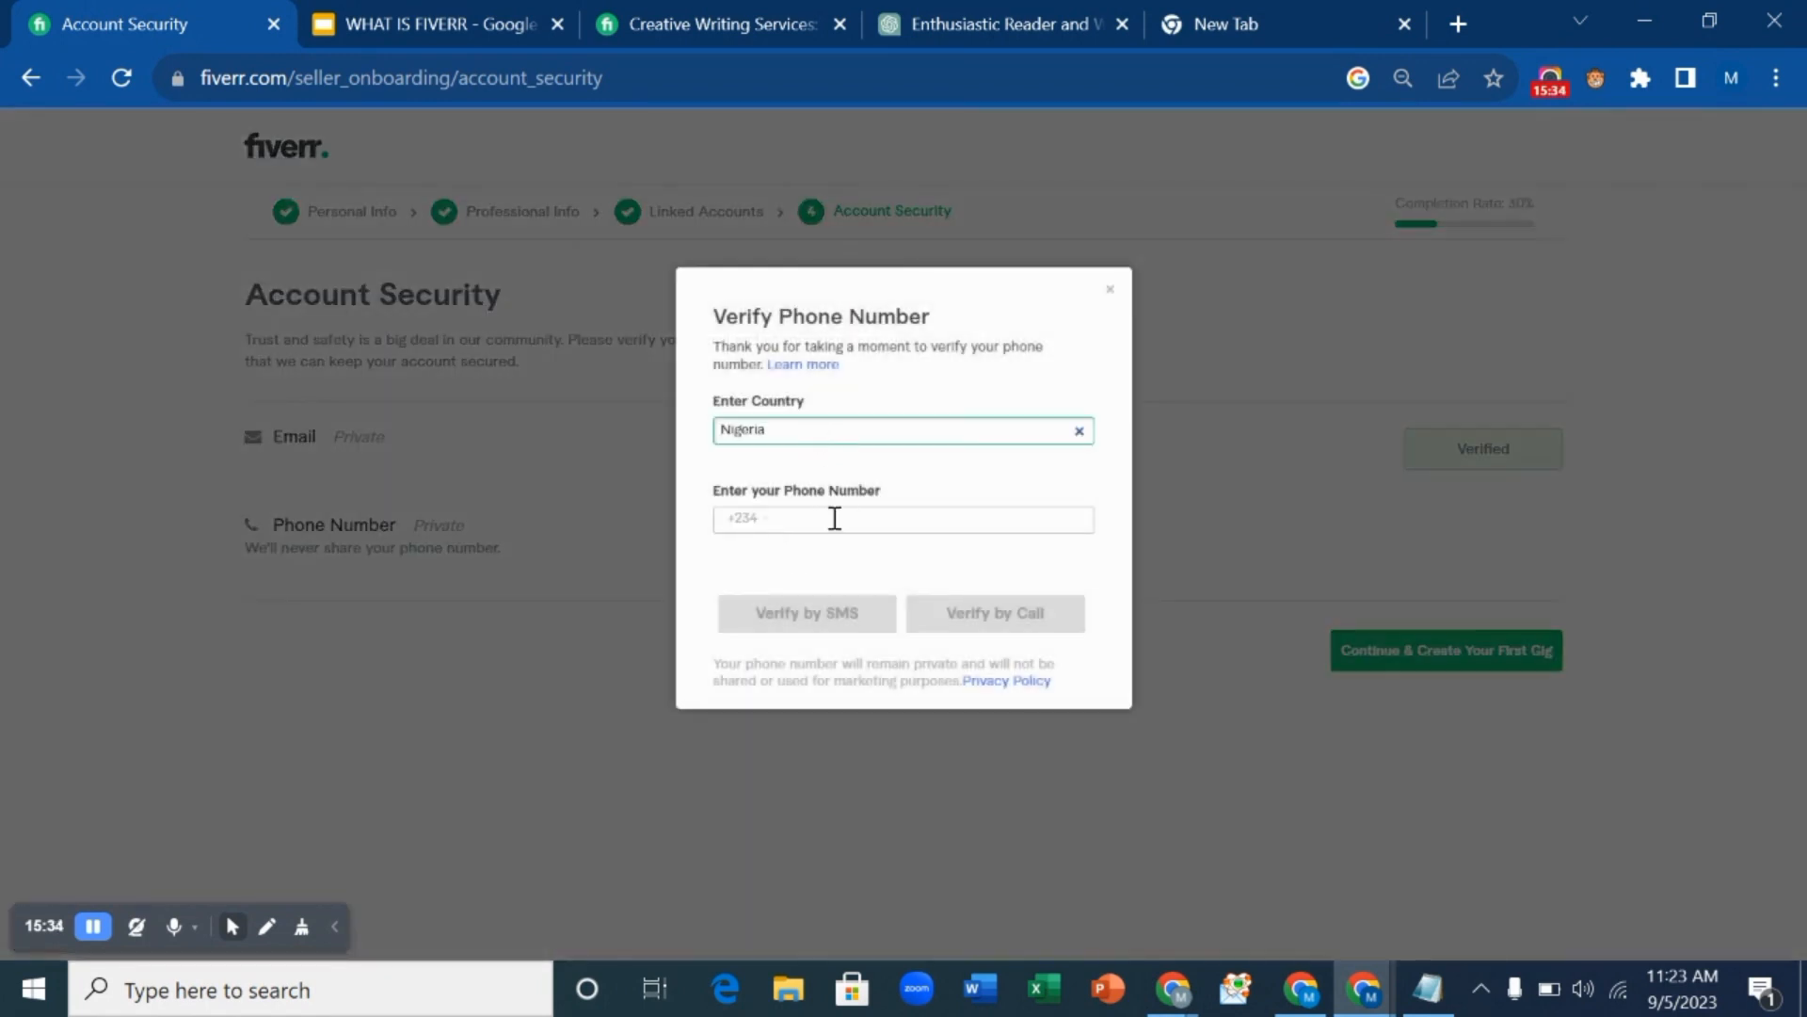
{"action": "left_click", "coordinate": [834, 523]}
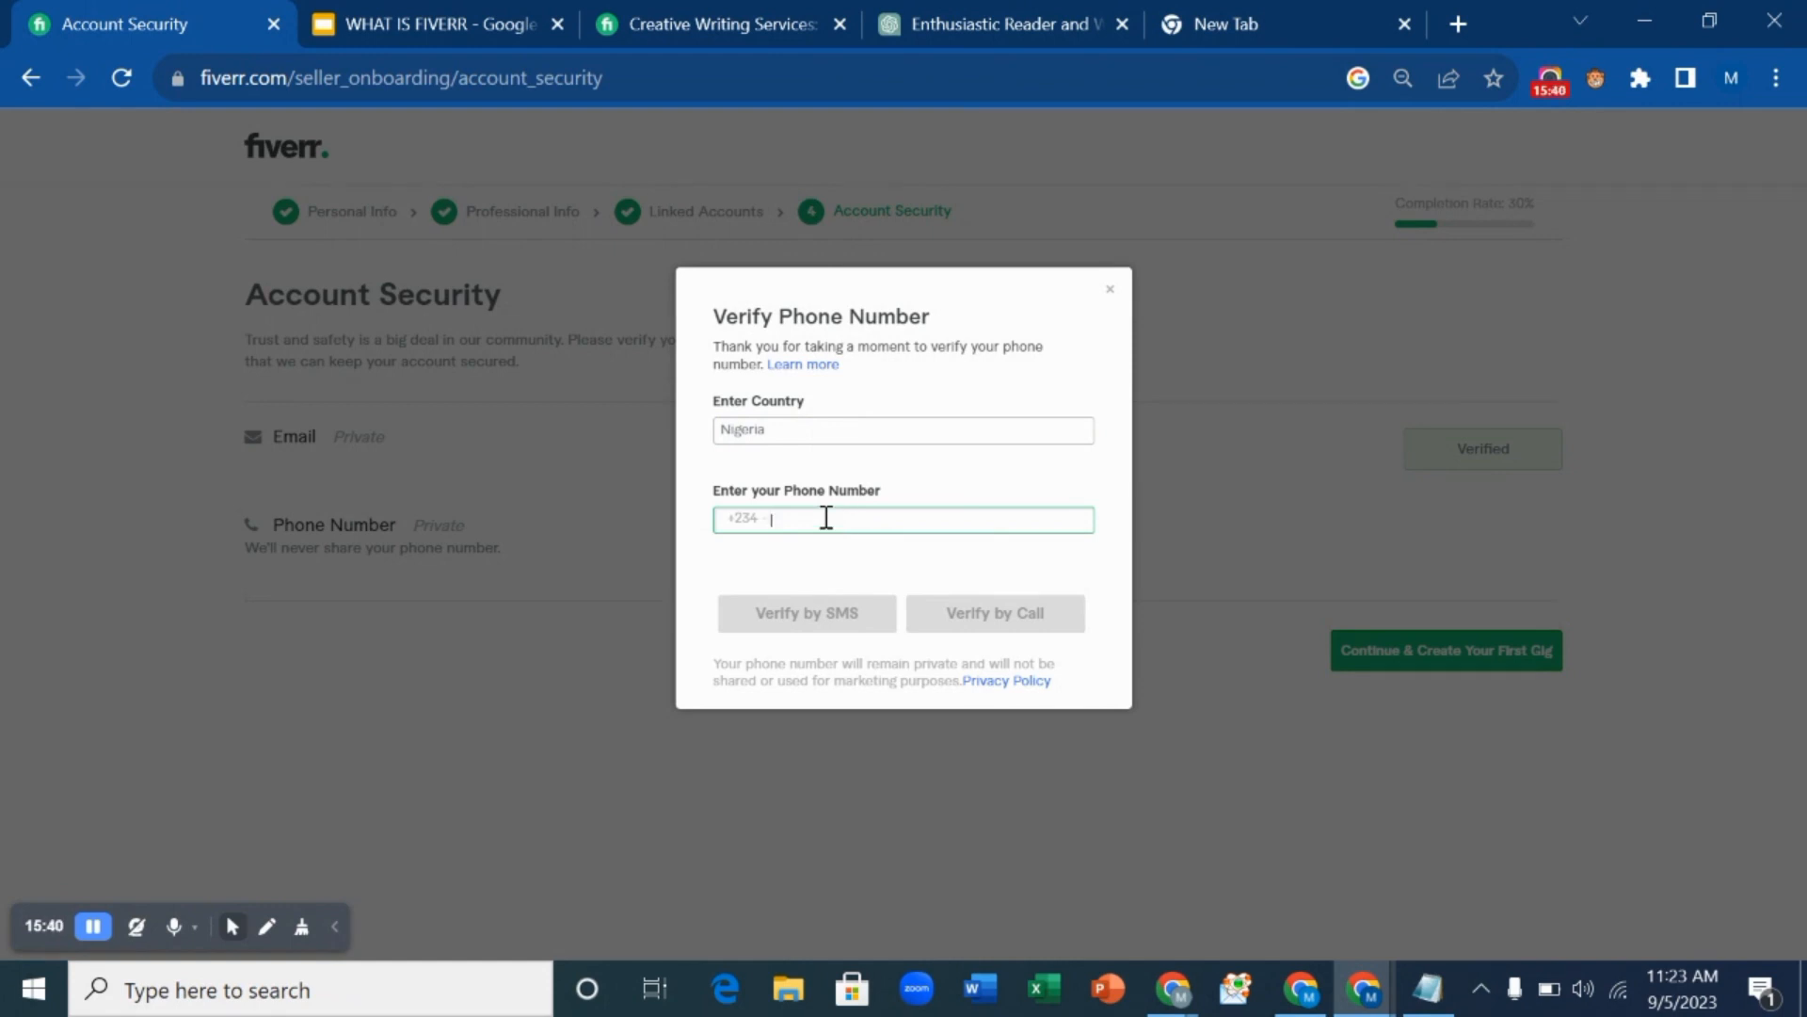
{"action": "left_click", "coordinate": [95, 929]}
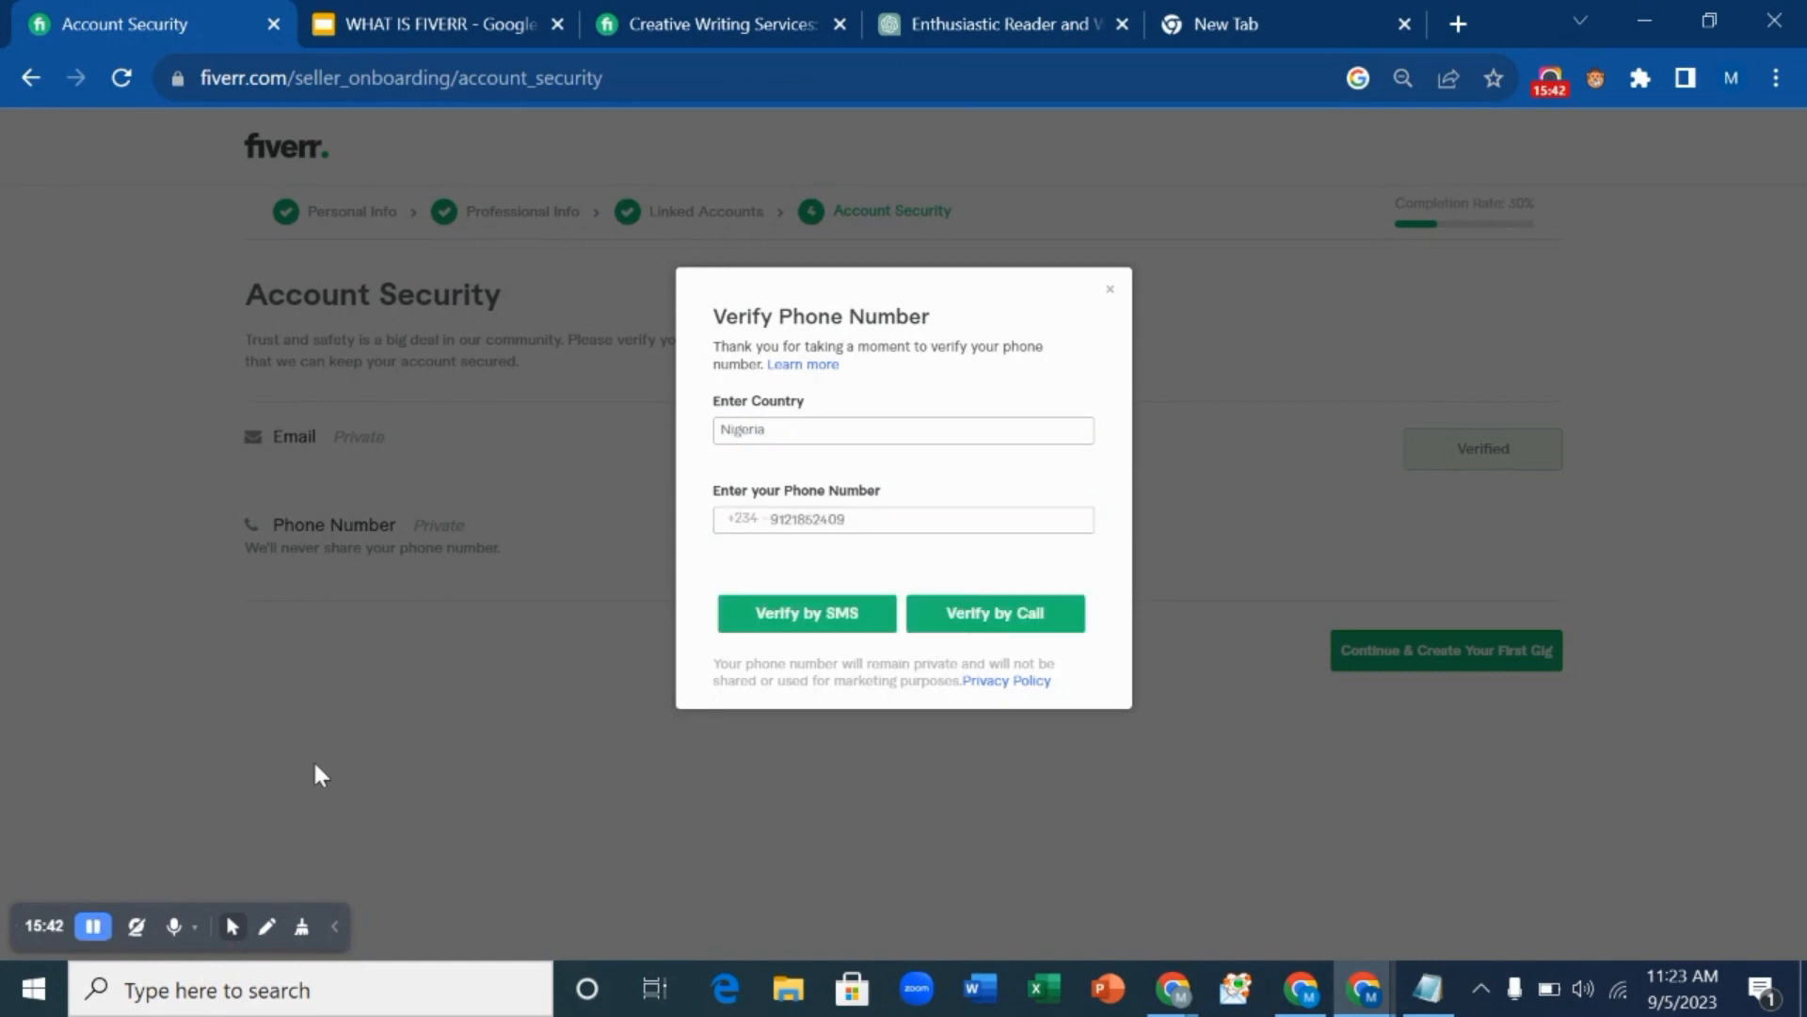
{"action": "left_click", "coordinate": [826, 620]}
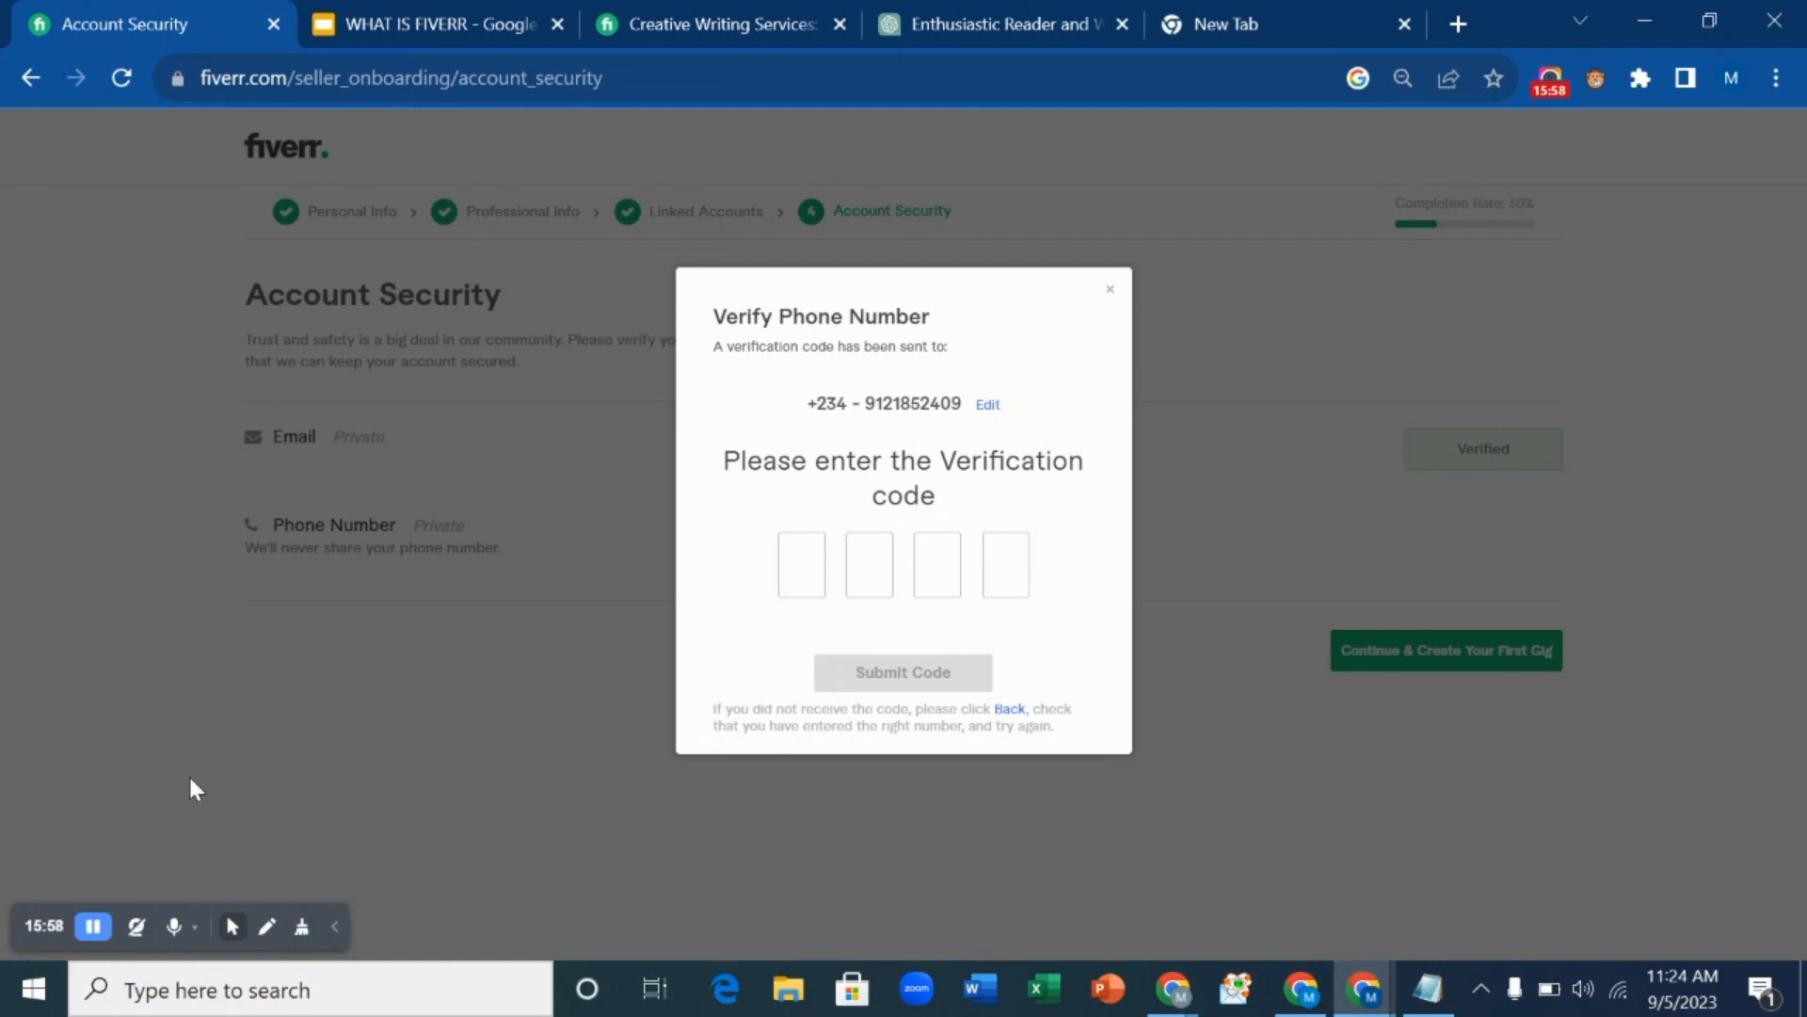
{"action": "left_click", "coordinate": [92, 926]}
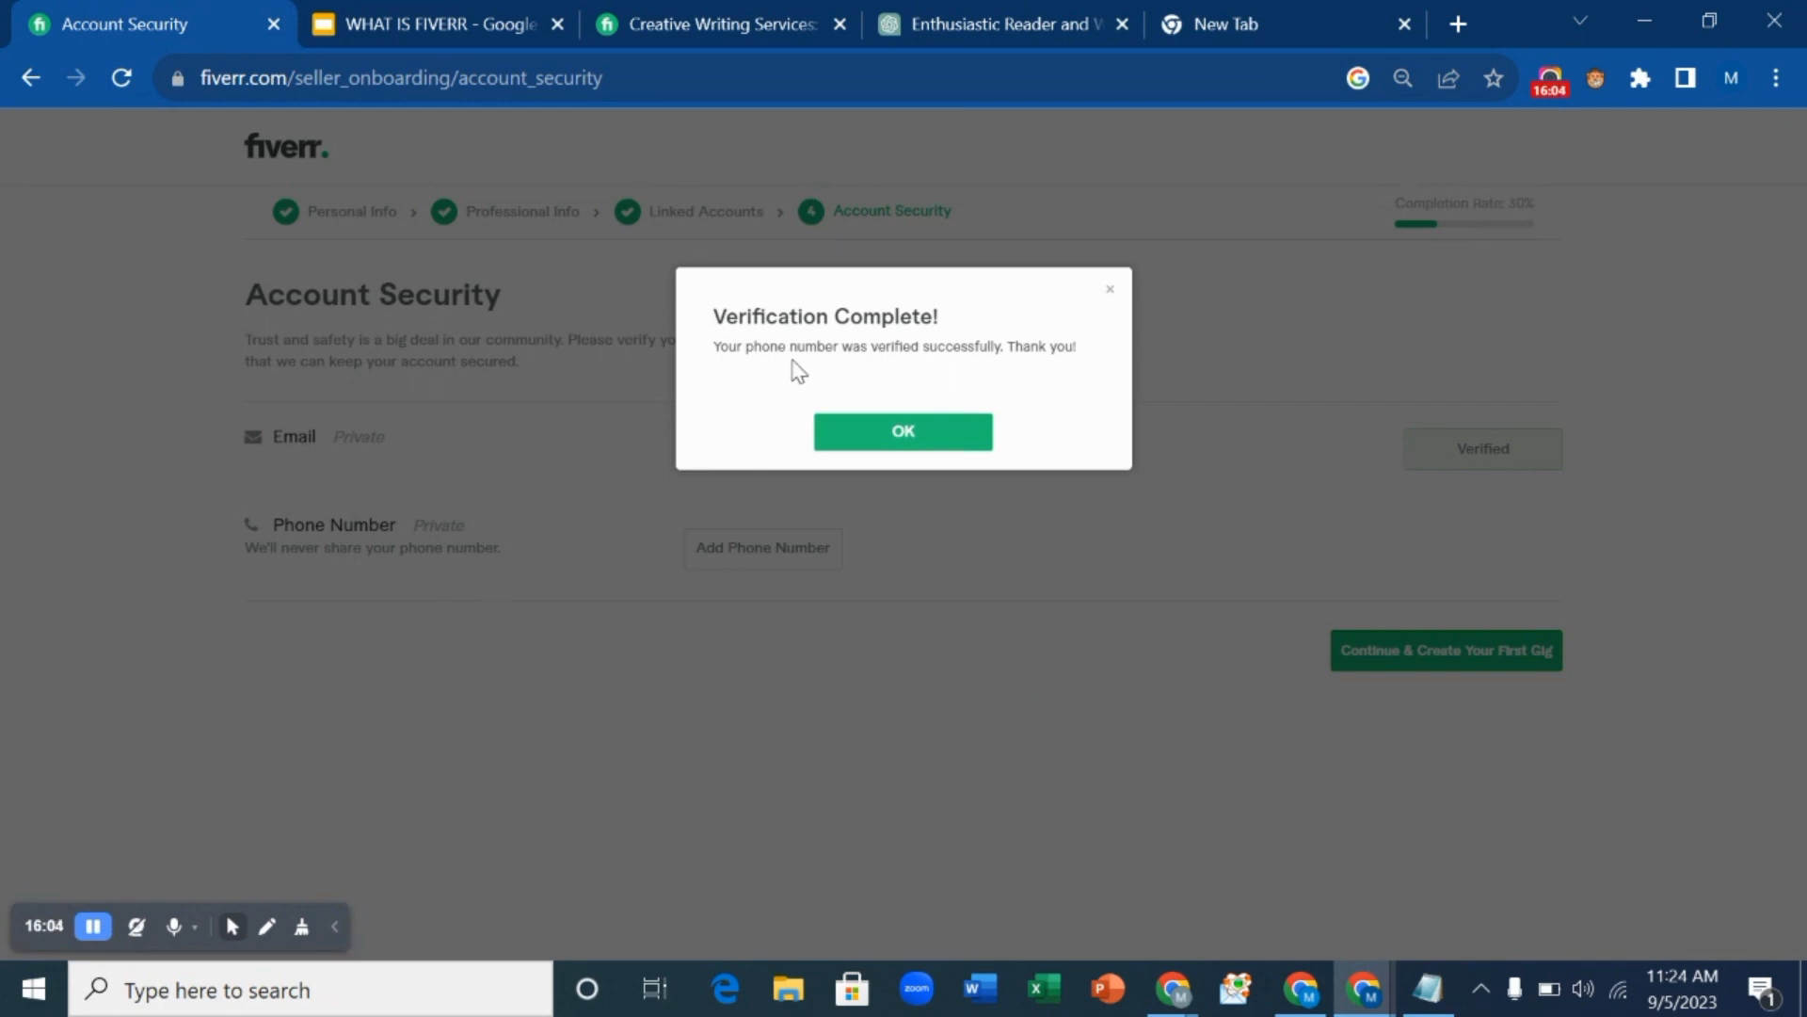
Set the security question 'What was your childhood nickname?' with a secret answer.
{"action": "left_click", "coordinate": [951, 441]}
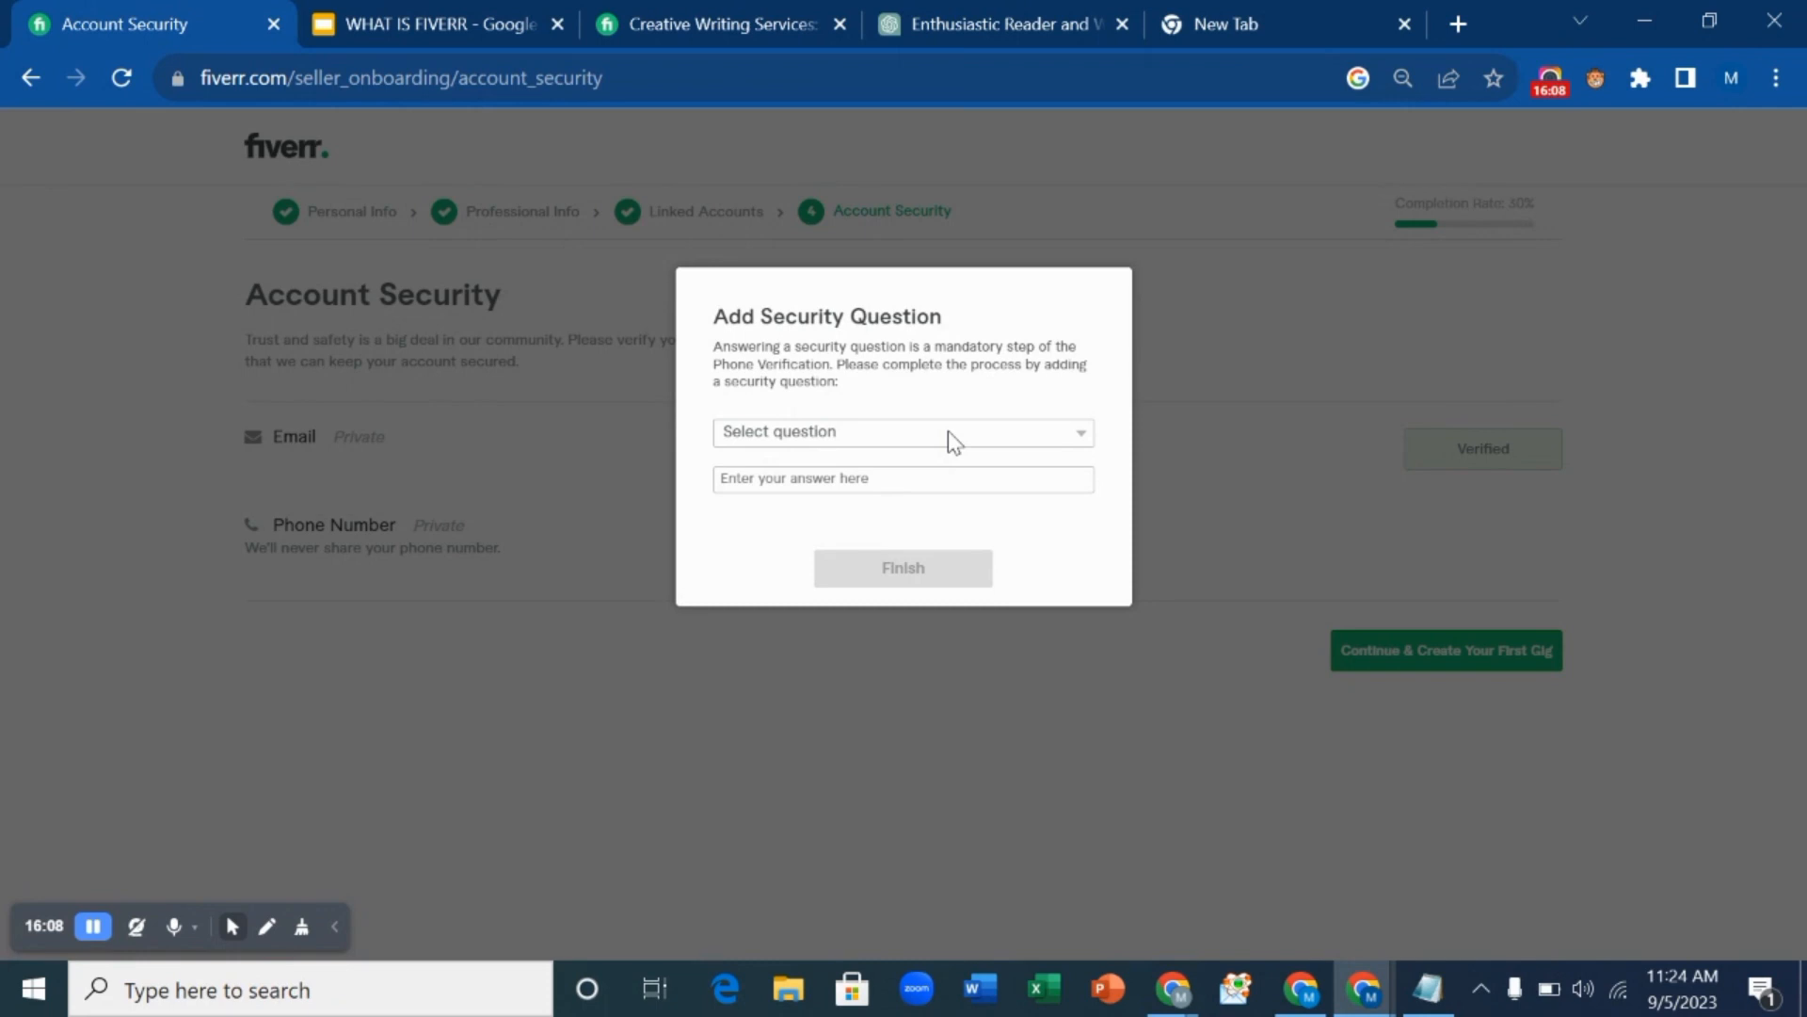
{"action": "left_click", "coordinate": [892, 447]}
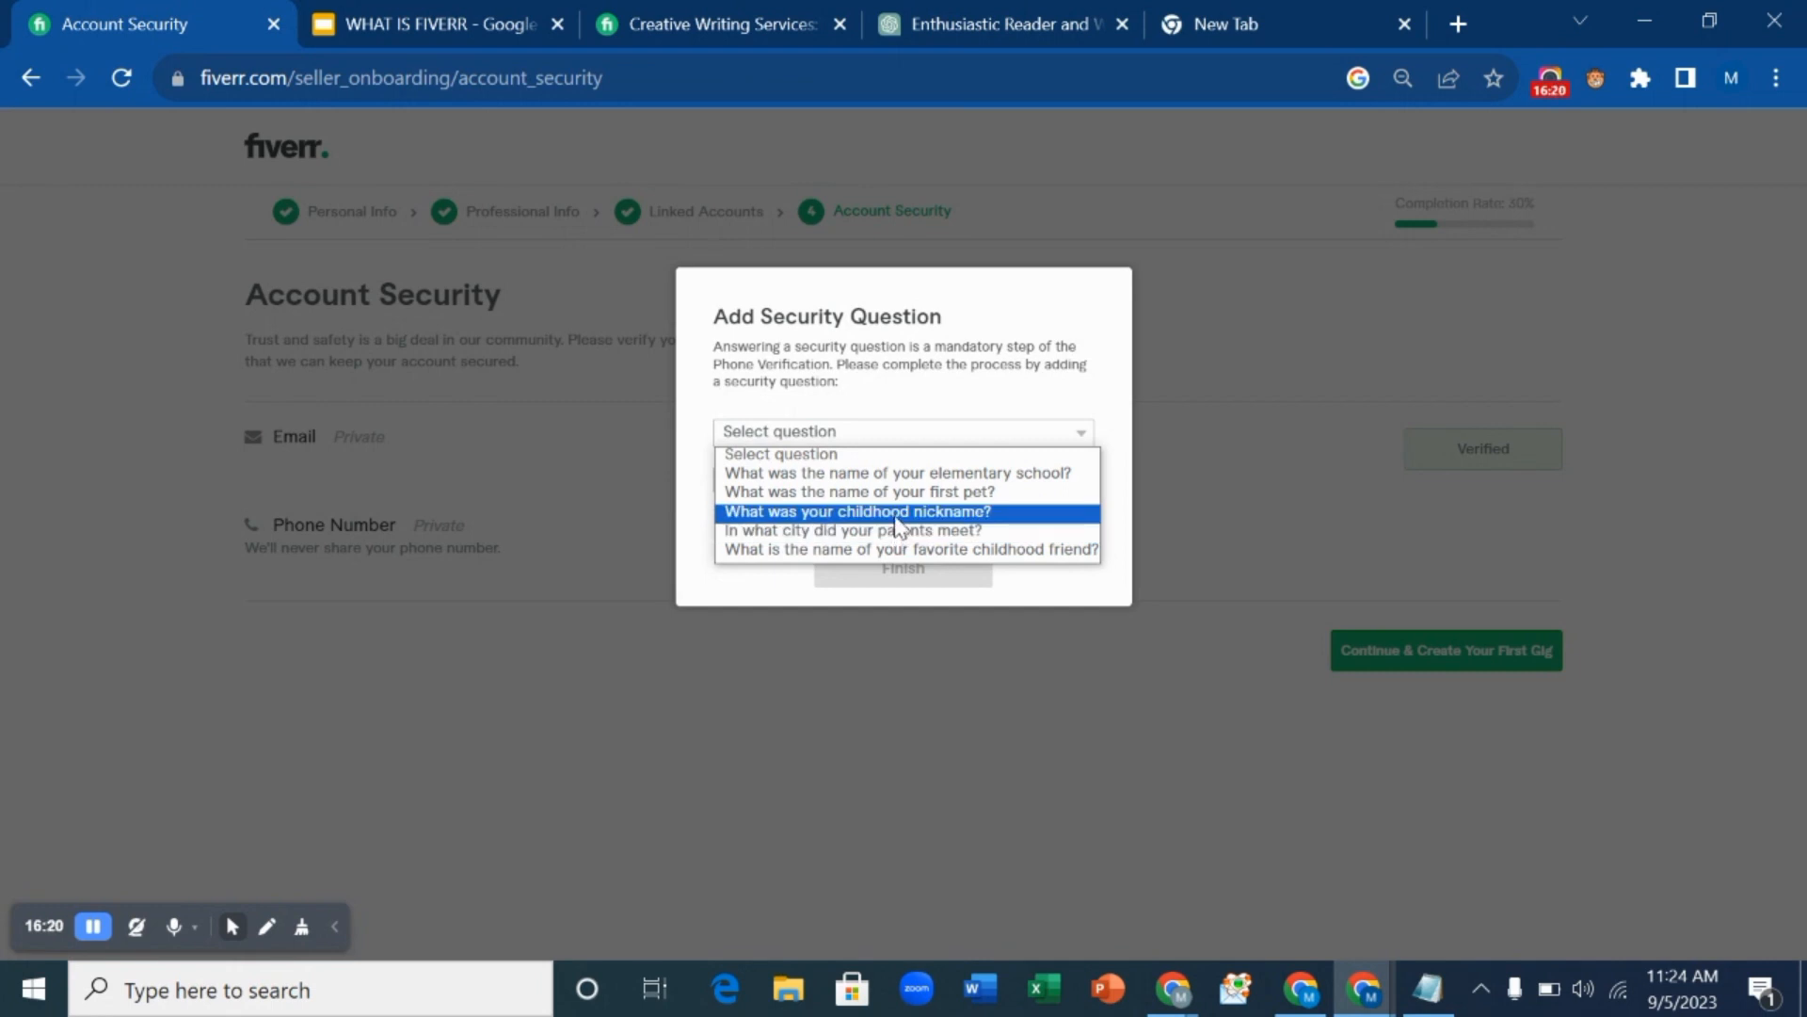
{"action": "left_click", "coordinate": [895, 520]}
{"action": "left_click", "coordinate": [890, 482]}
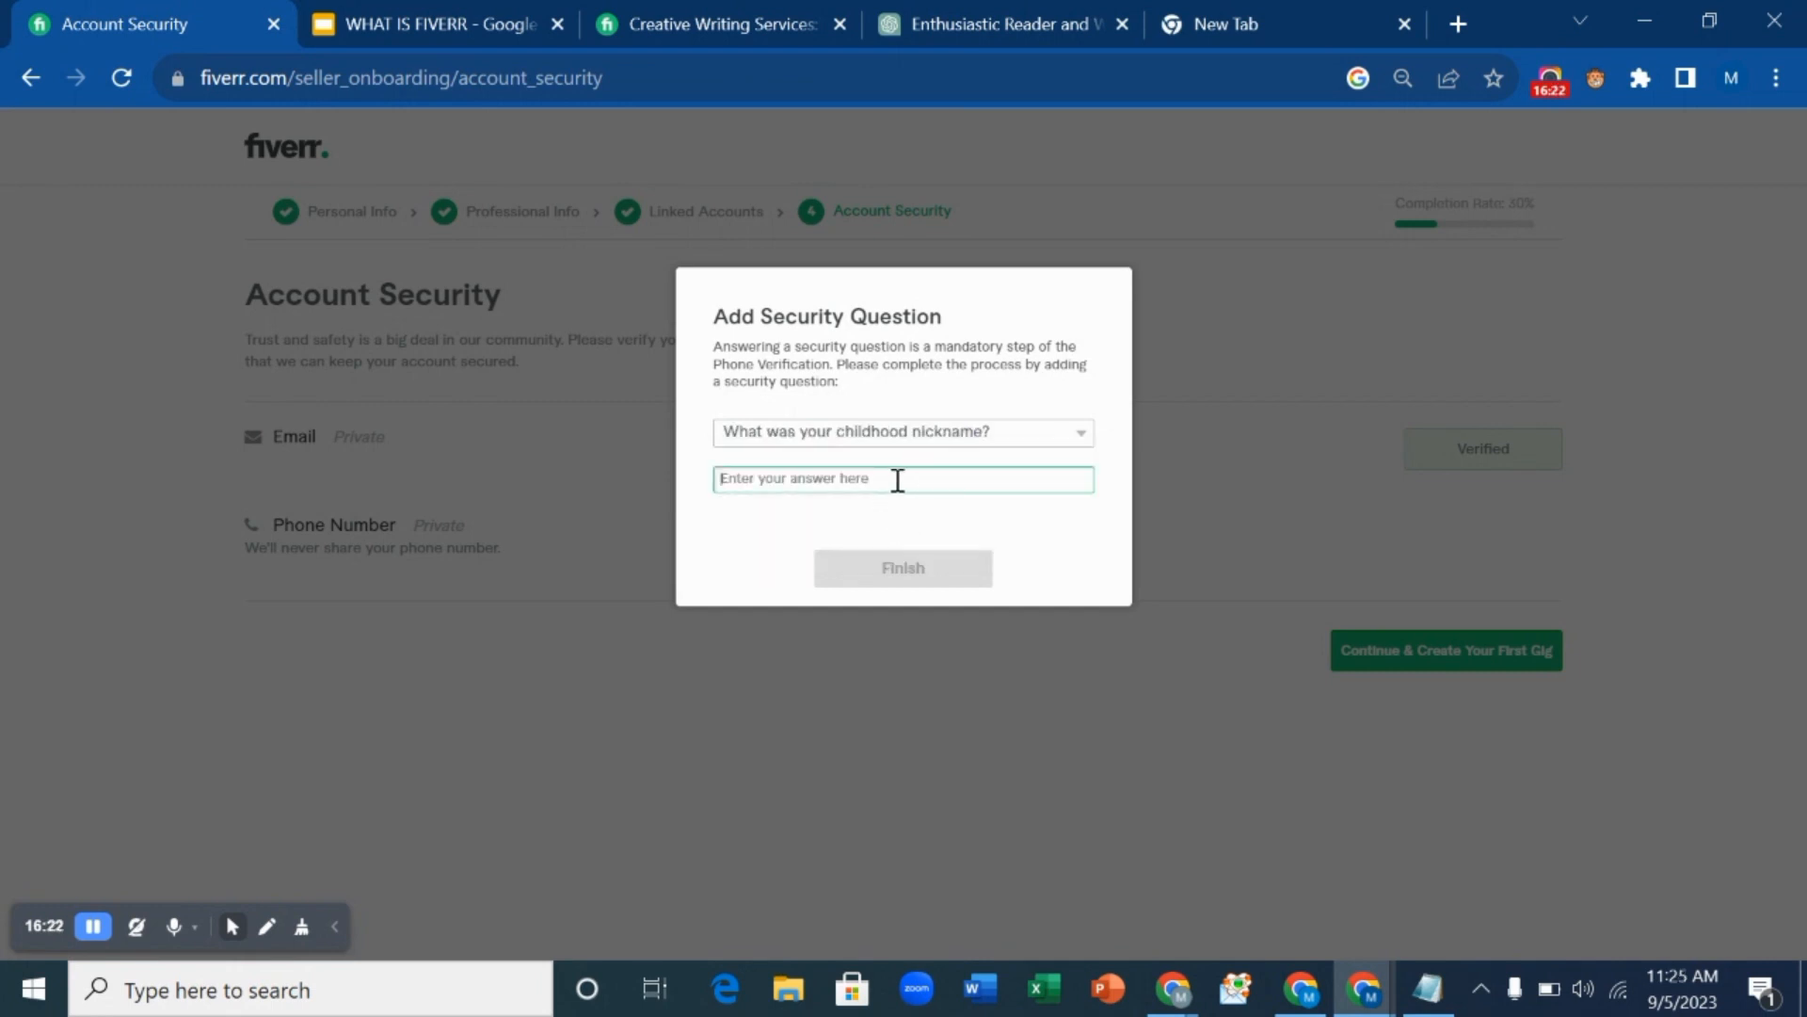
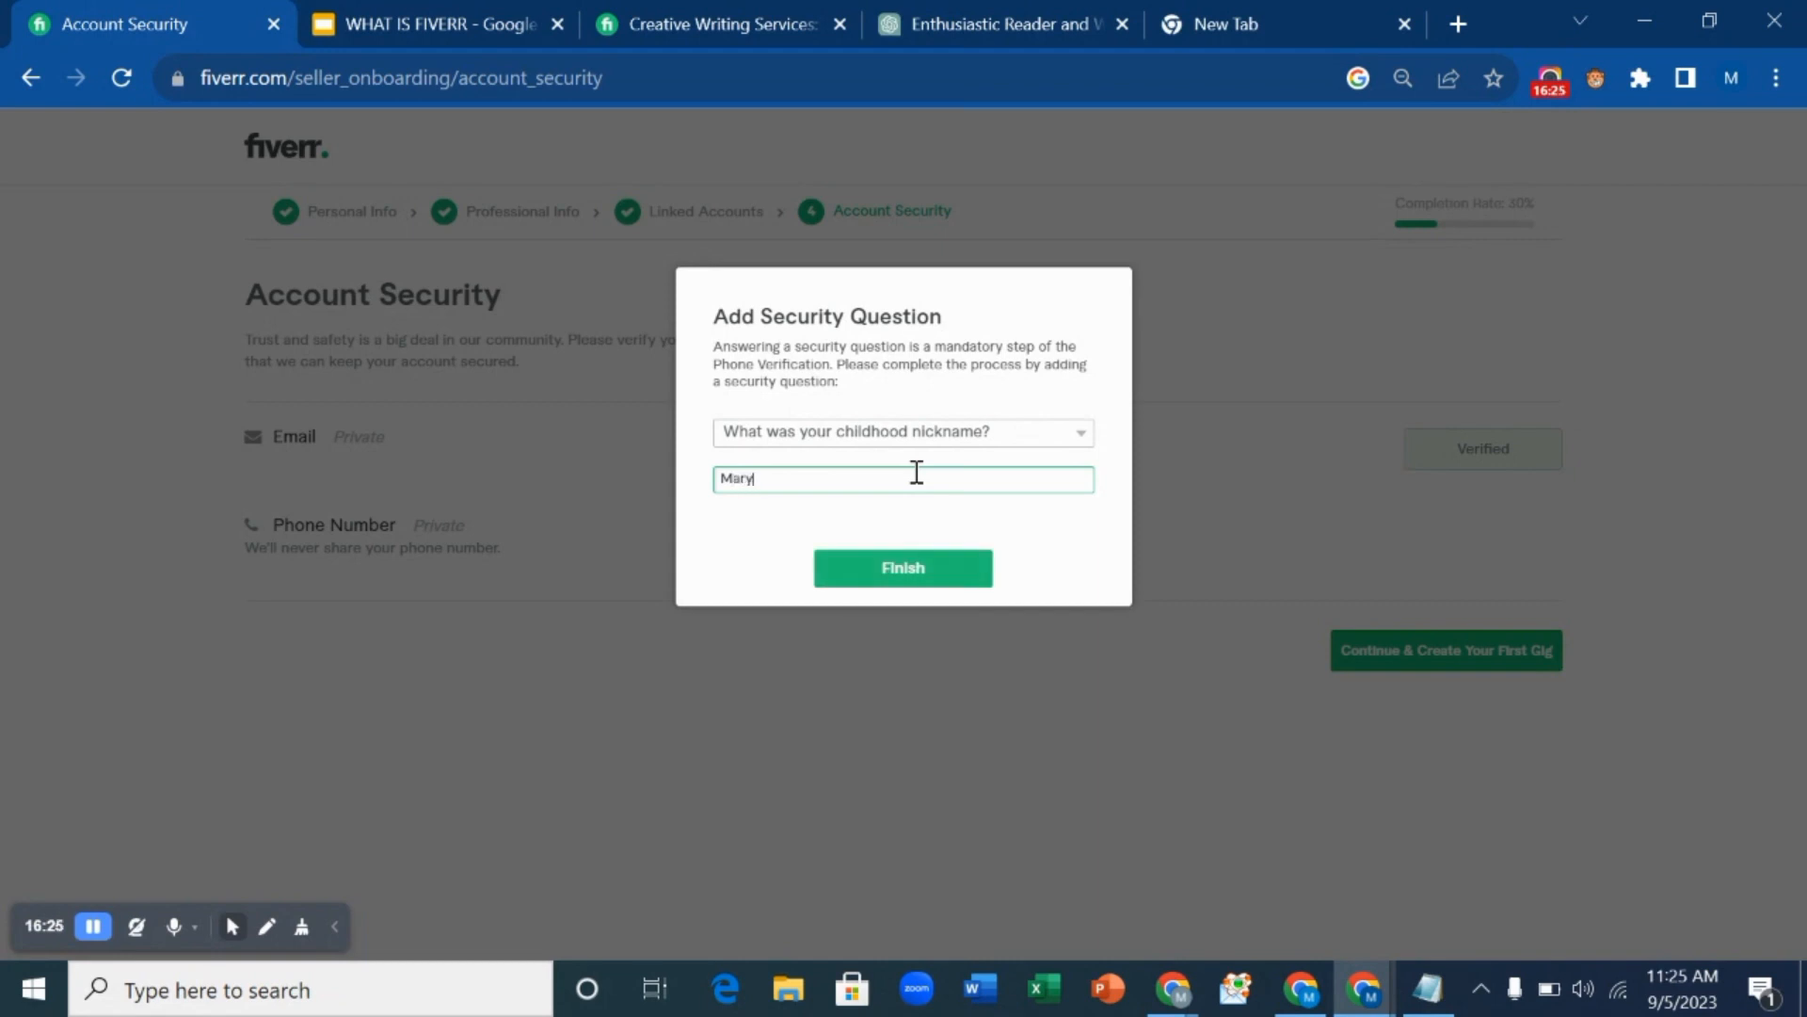
{"action": "left_click", "coordinate": [928, 567]}
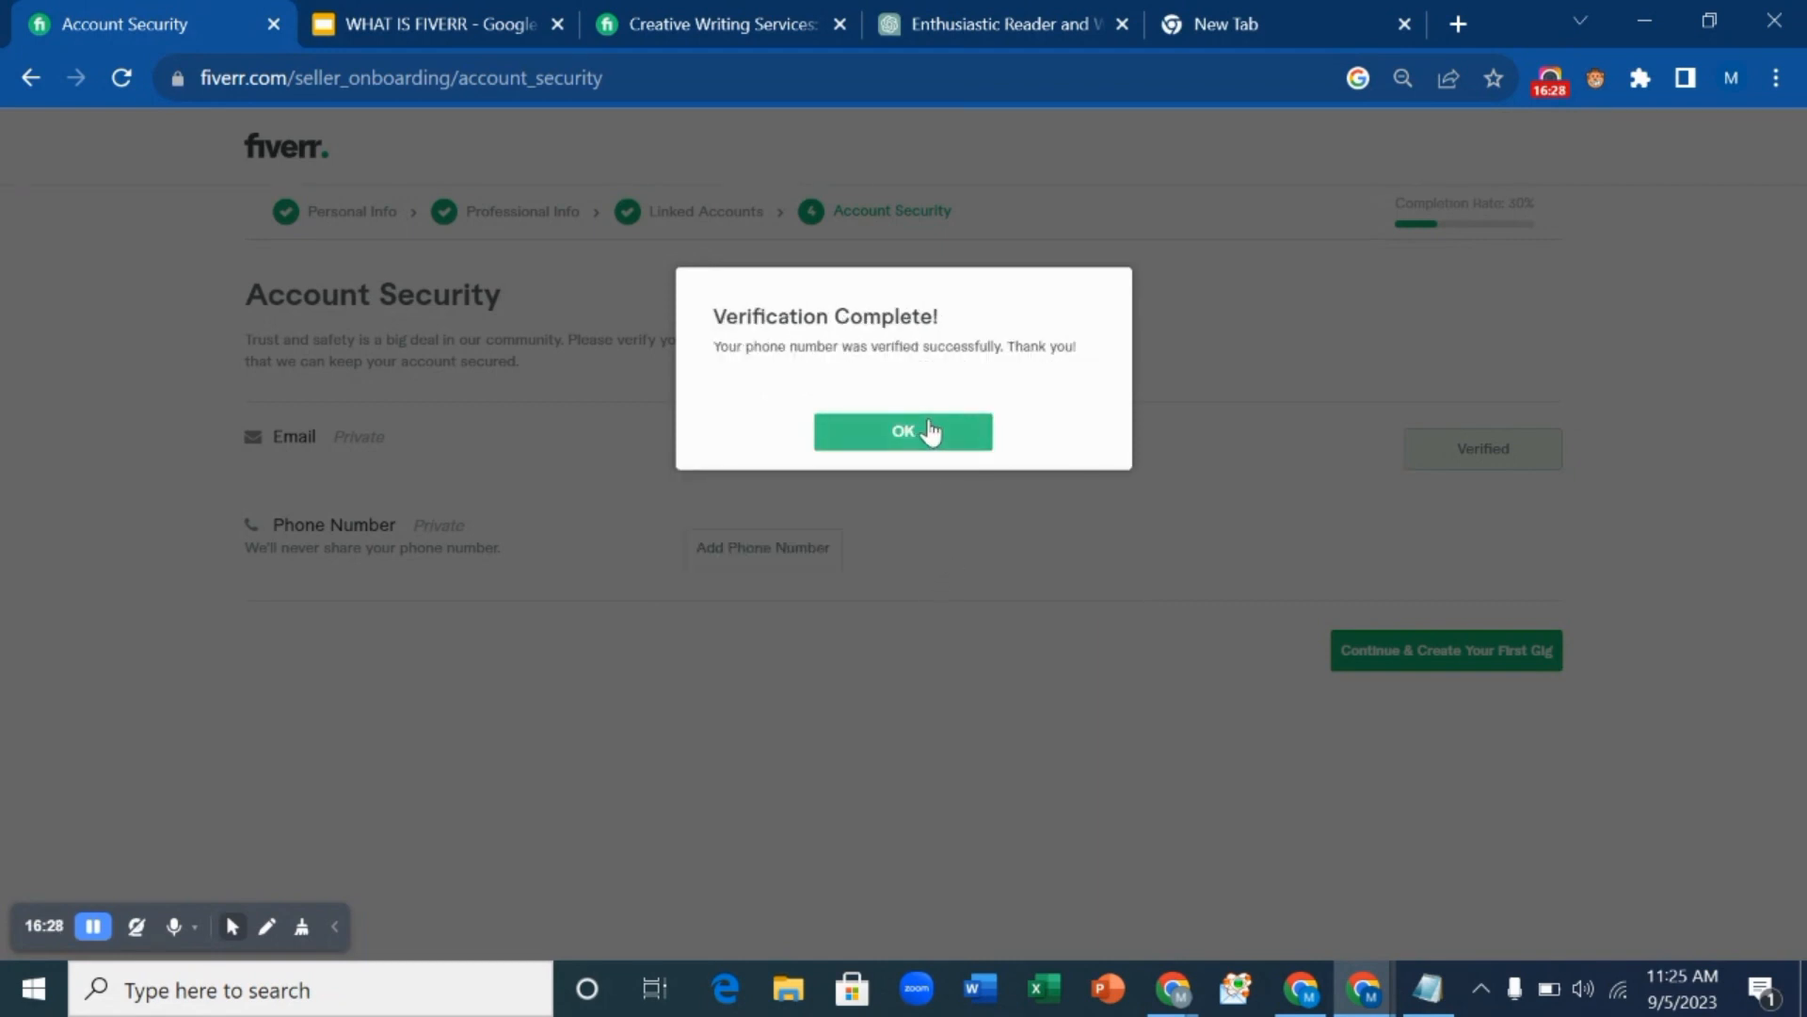
{"action": "left_click", "coordinate": [930, 432]}
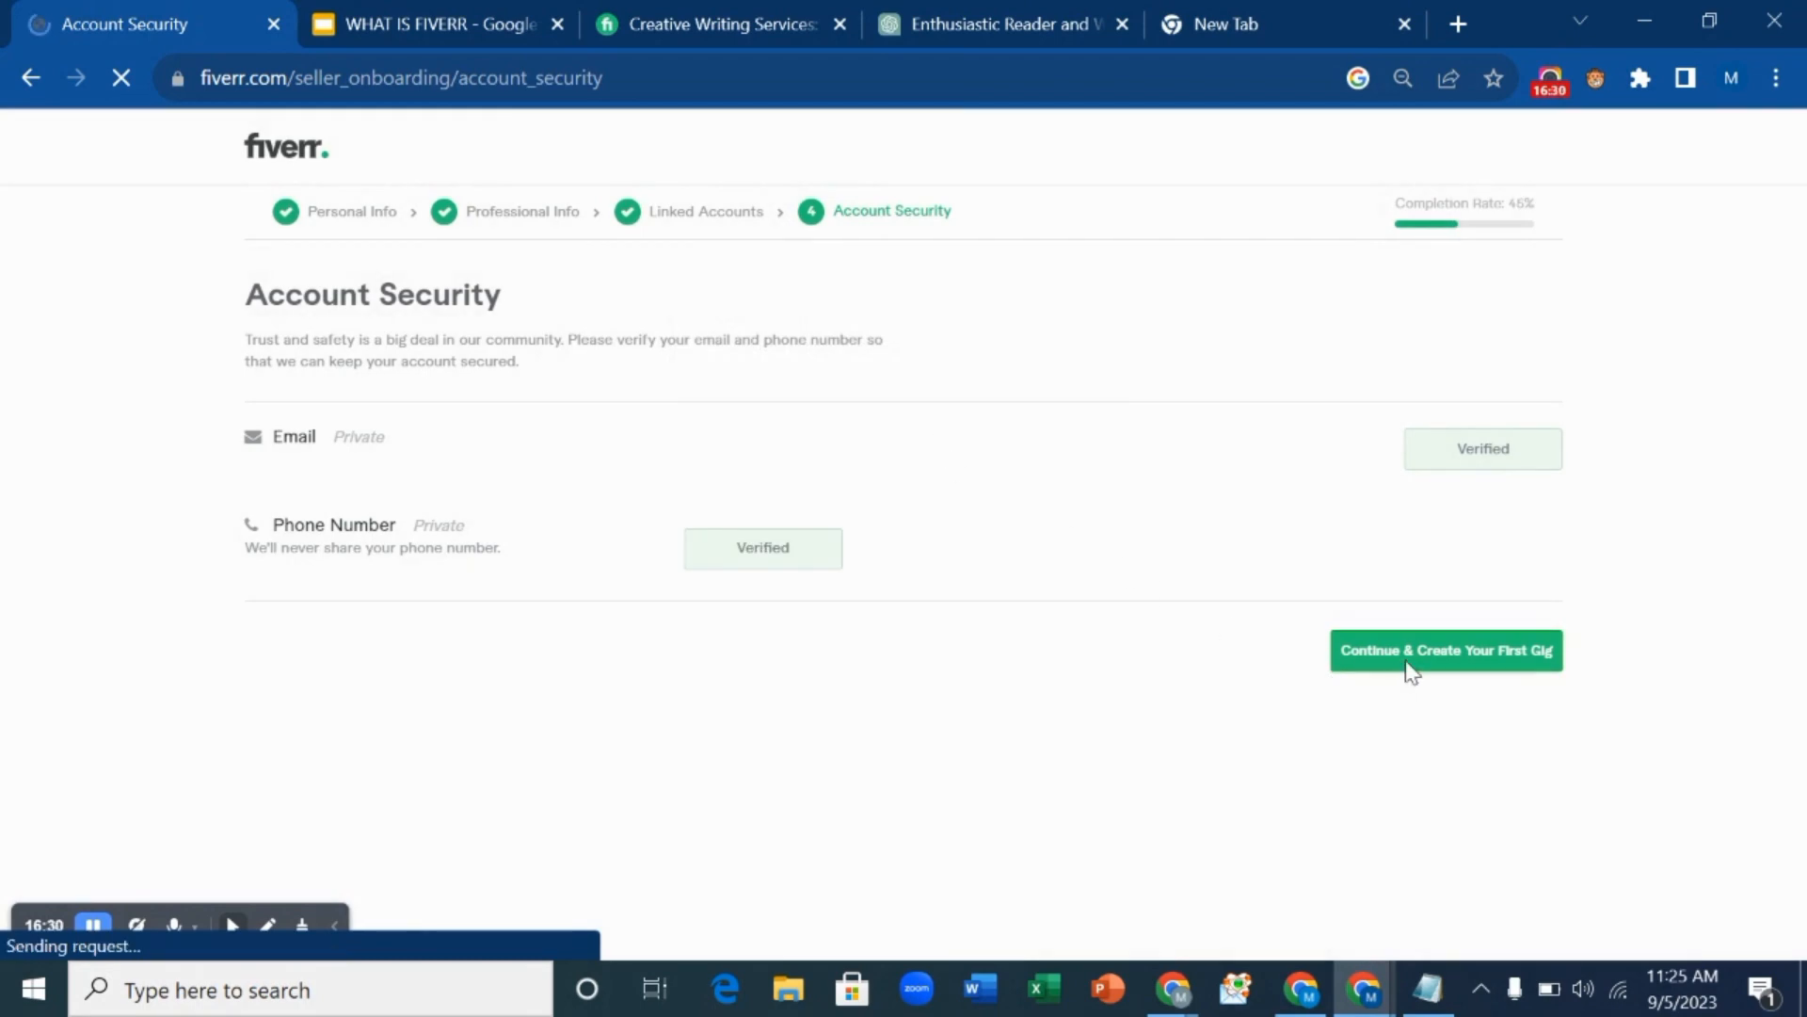
Finish Account Security and dismiss the 'Your seller profile is all set!' popup.
{"action": "left_click", "coordinate": [1450, 664]}
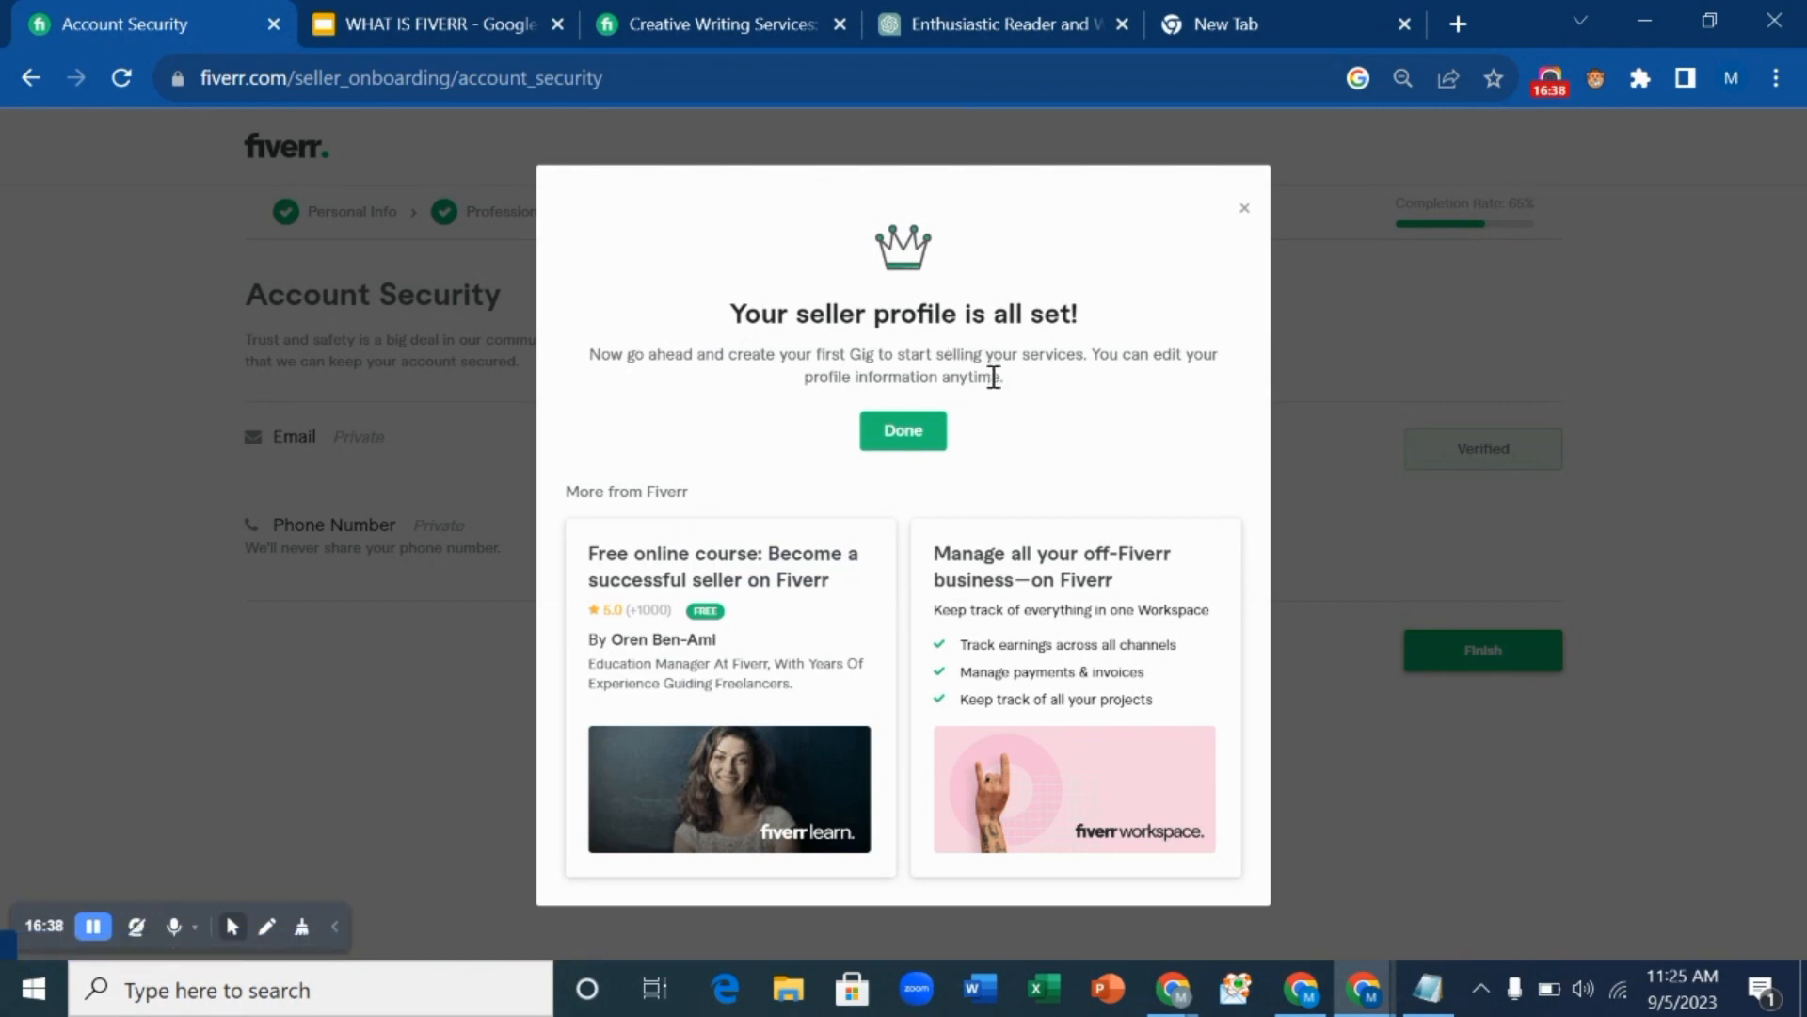
{"action": "left_click", "coordinate": [900, 439]}
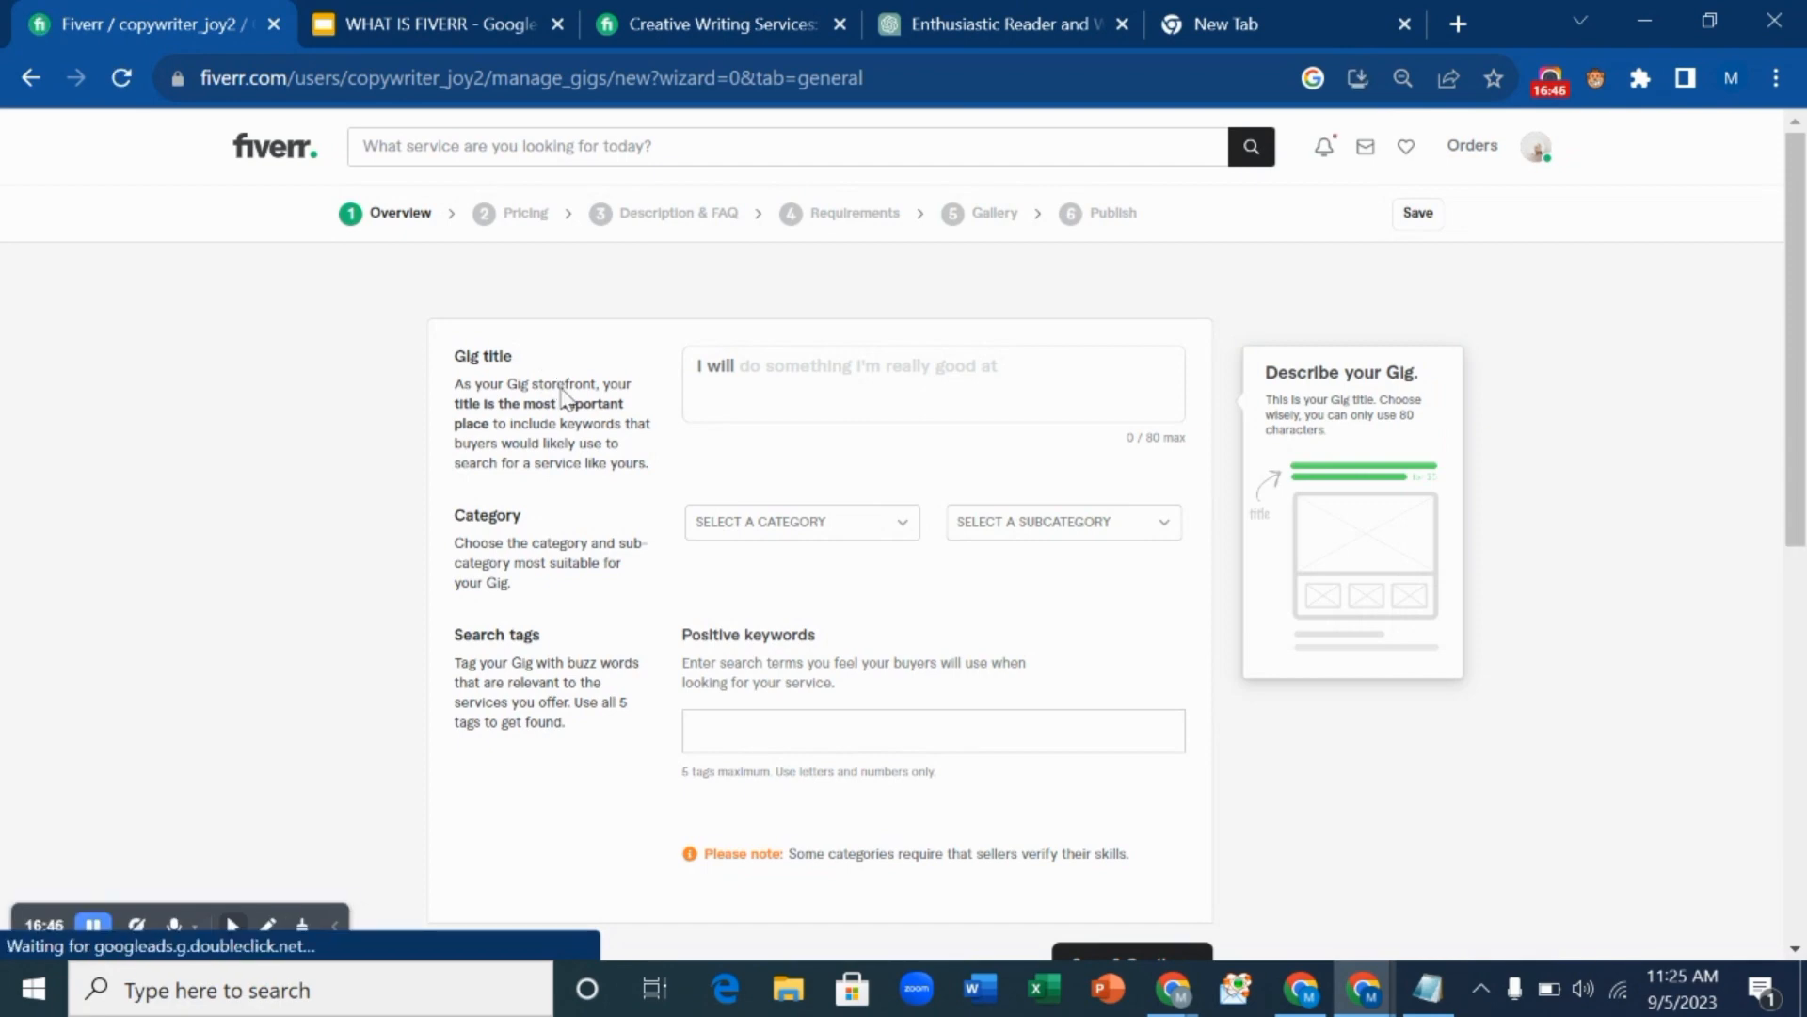
Scroll down and back up to review the empty Gig Overview form.
{"action": "scroll", "coordinate": [565, 396], "scroll_direction": "down", "scroll_amount": 3}
{"action": "scroll", "coordinate": [564, 398], "scroll_direction": "down", "scroll_amount": 3}
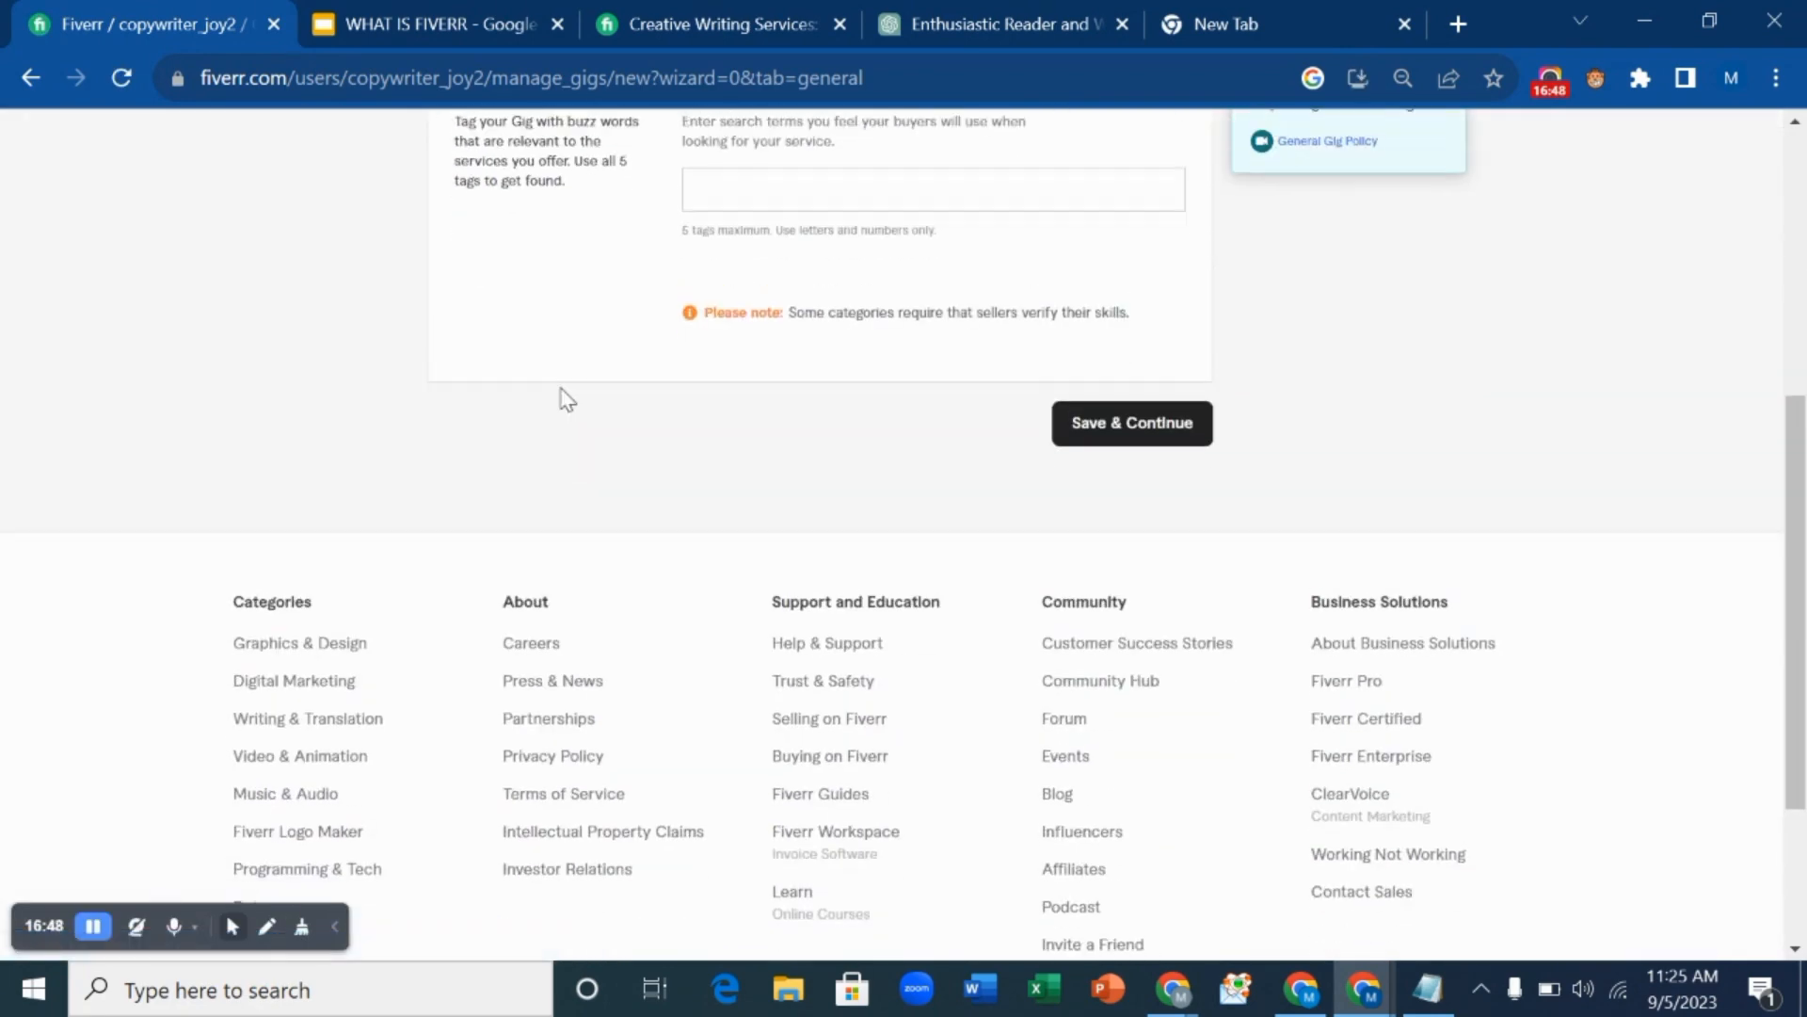
{"action": "scroll", "coordinate": [565, 398], "scroll_direction": "up", "scroll_amount": 4}
{"action": "scroll", "coordinate": [562, 395], "scroll_direction": "up", "scroll_amount": 2}
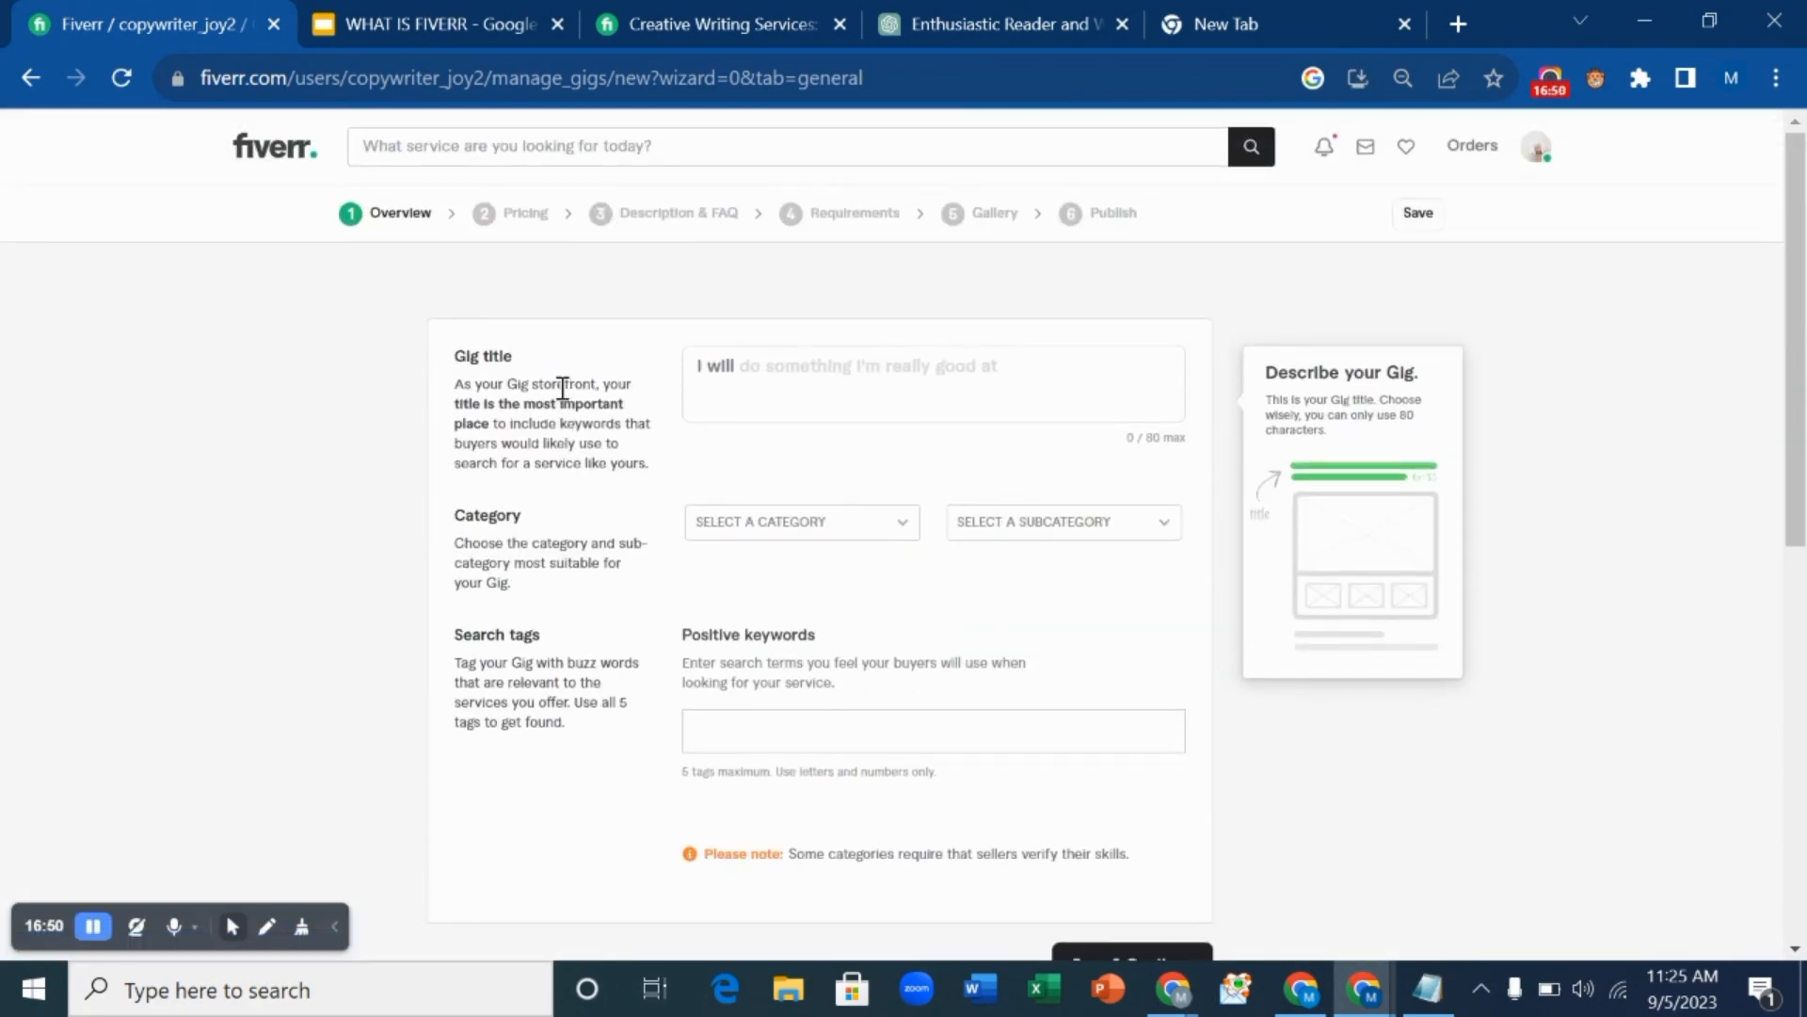